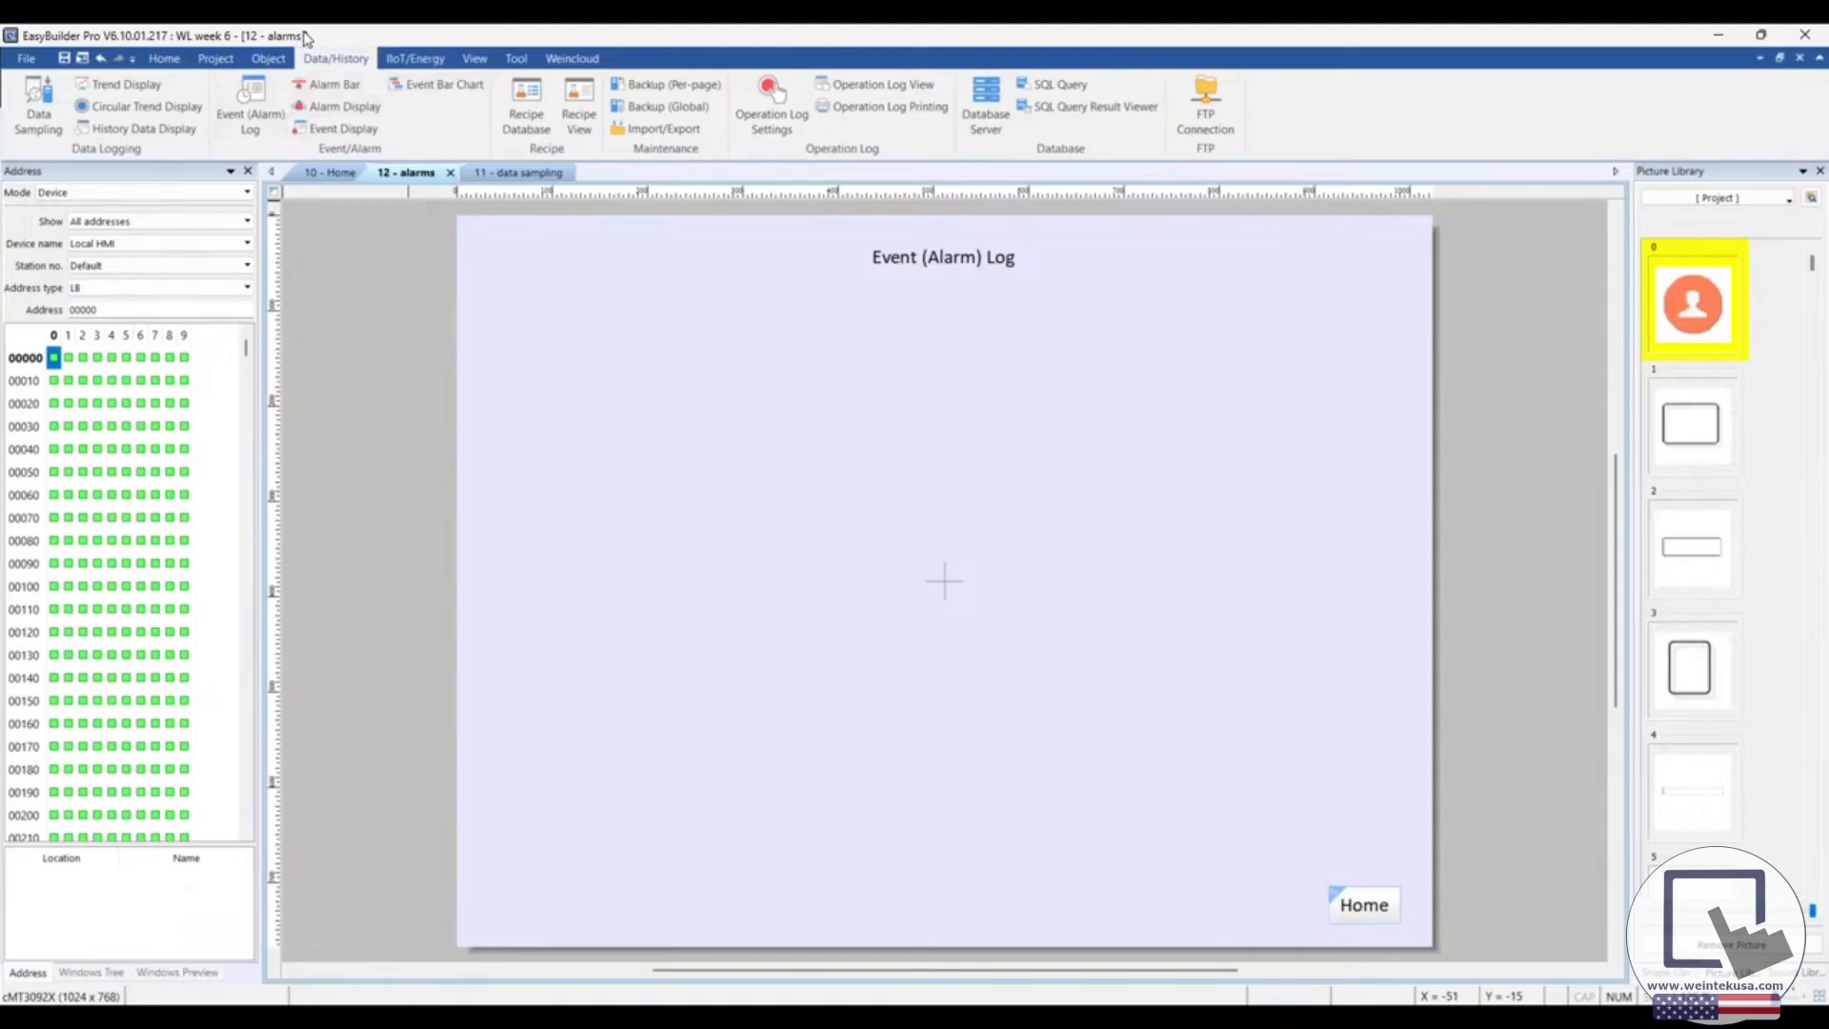
Start a new data sampling object with the comment "demo" and time-based sampling
click(42, 135)
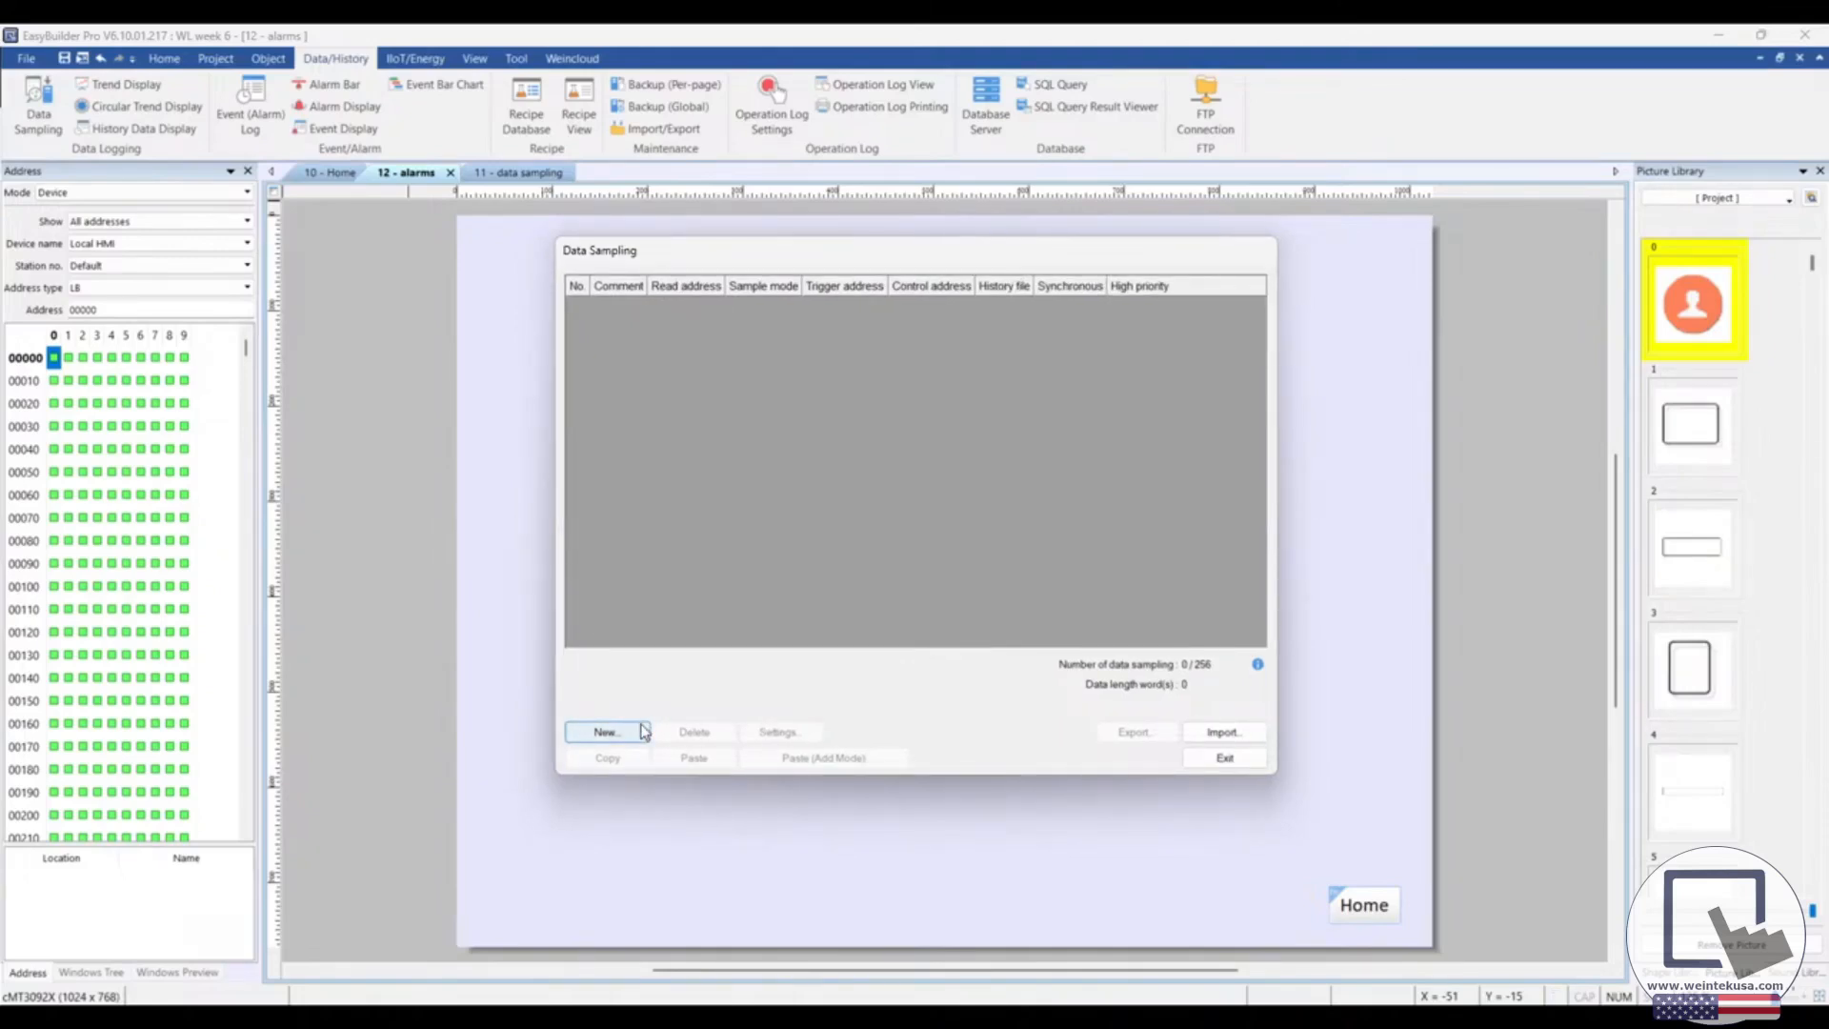
click(645, 732)
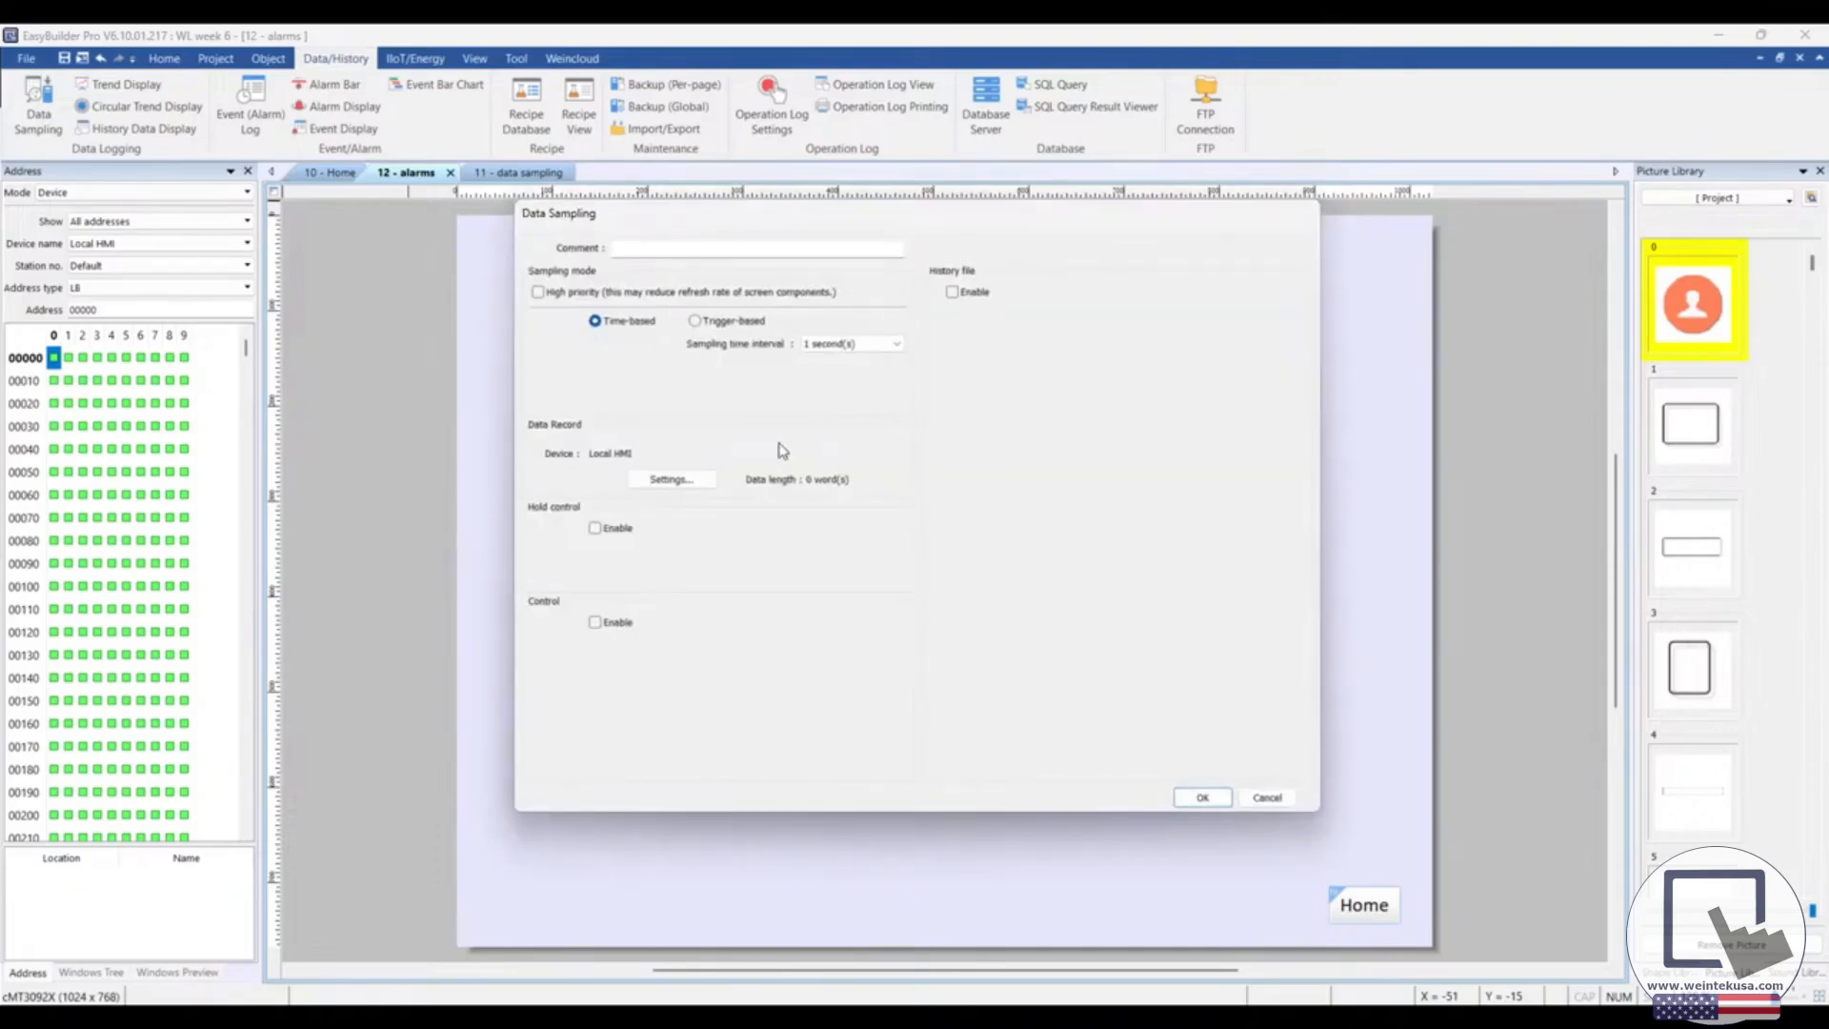
click(677, 251)
text(demo)
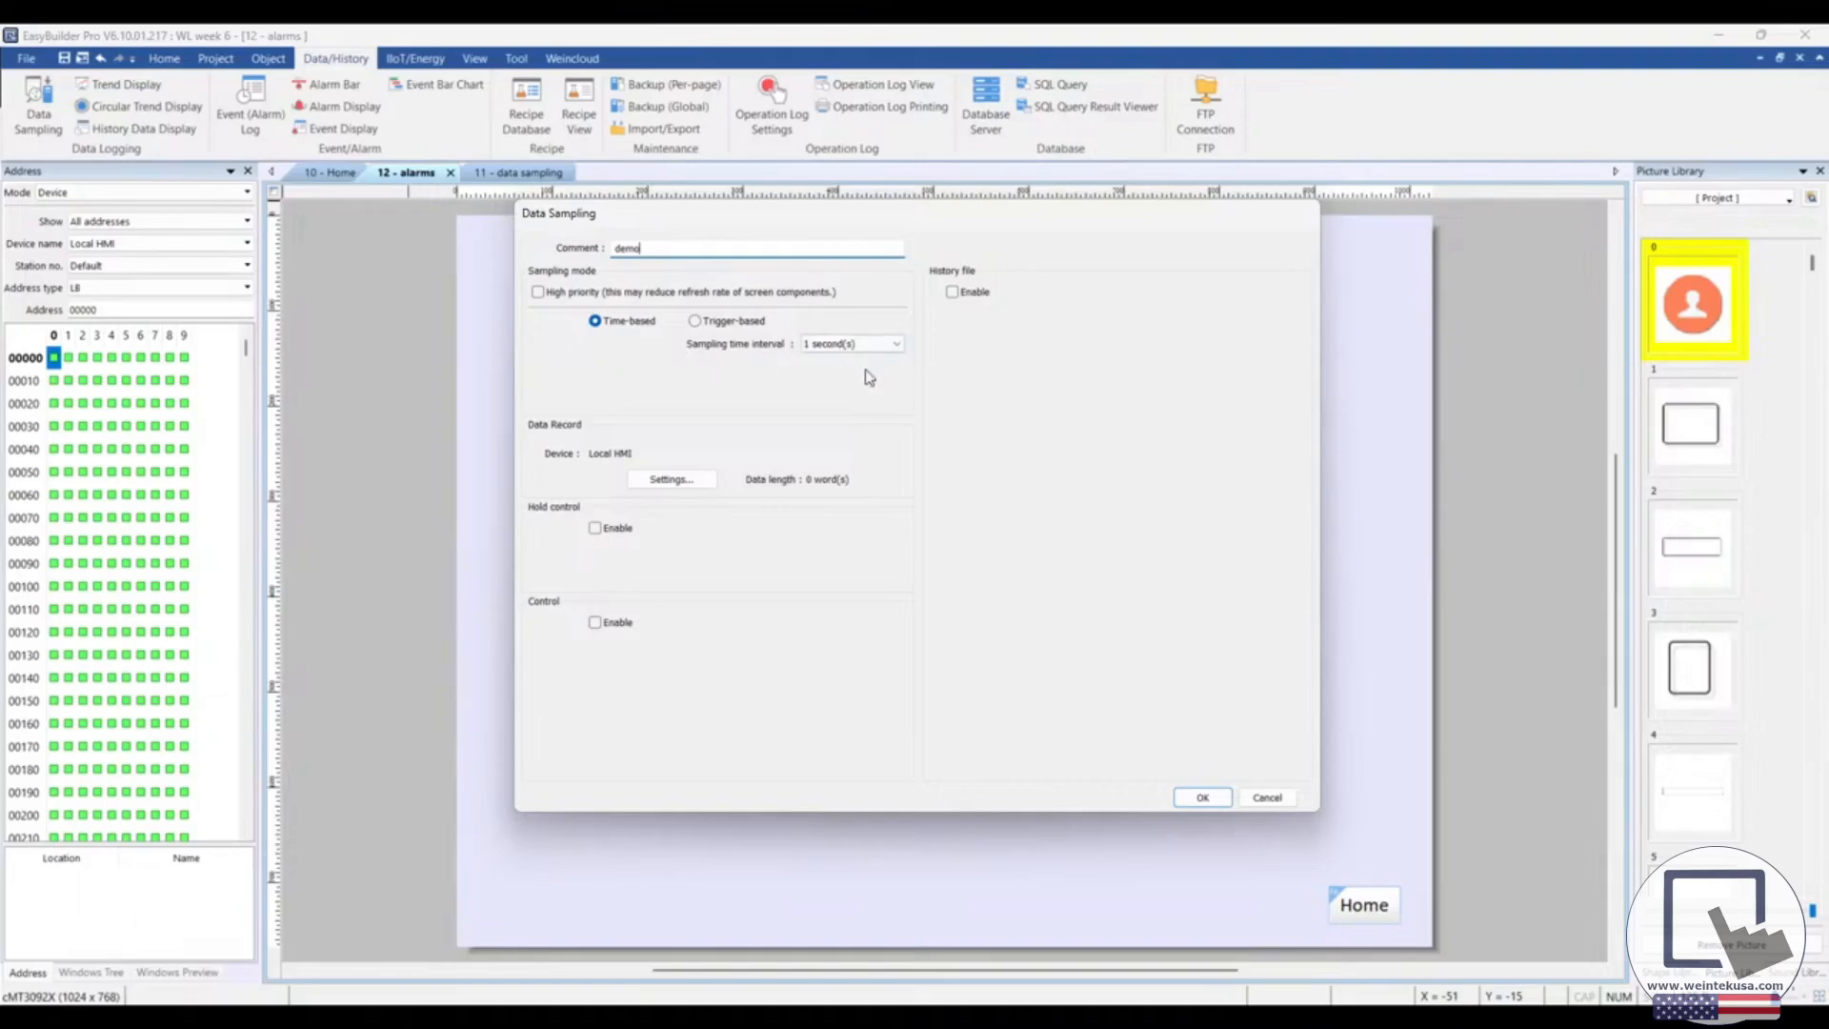
click(699, 323)
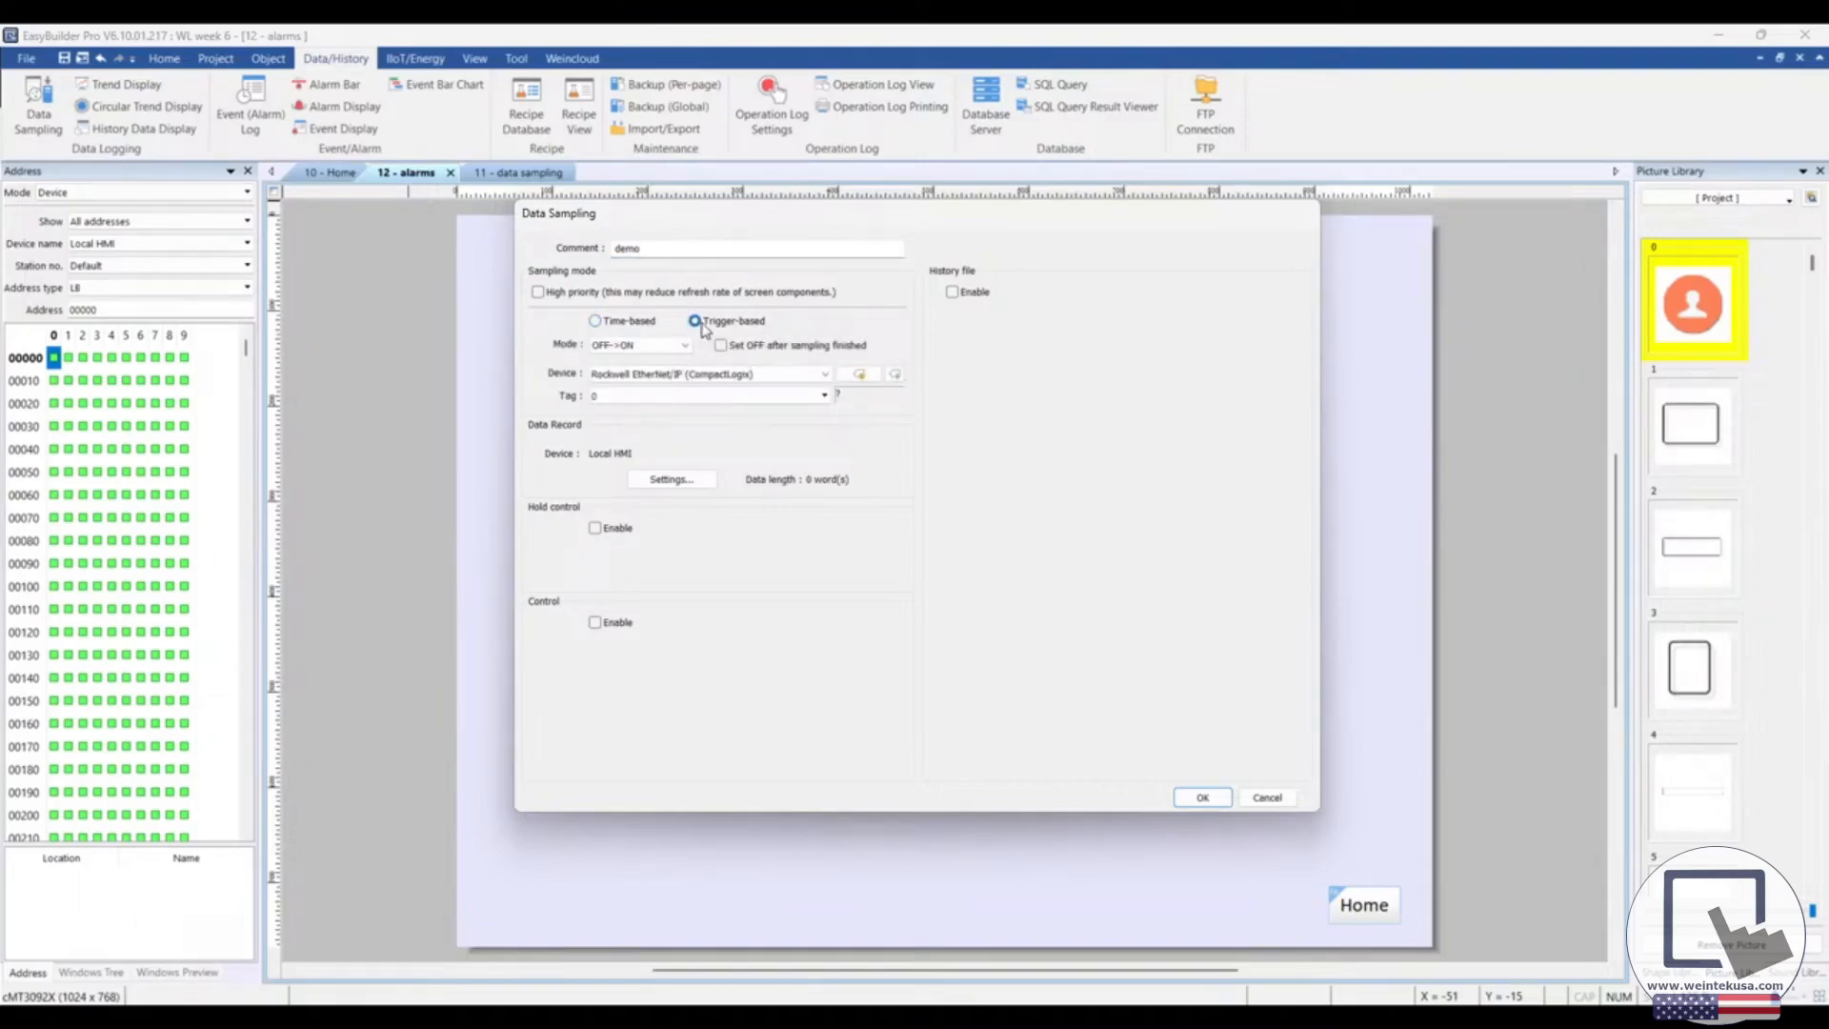
click(596, 322)
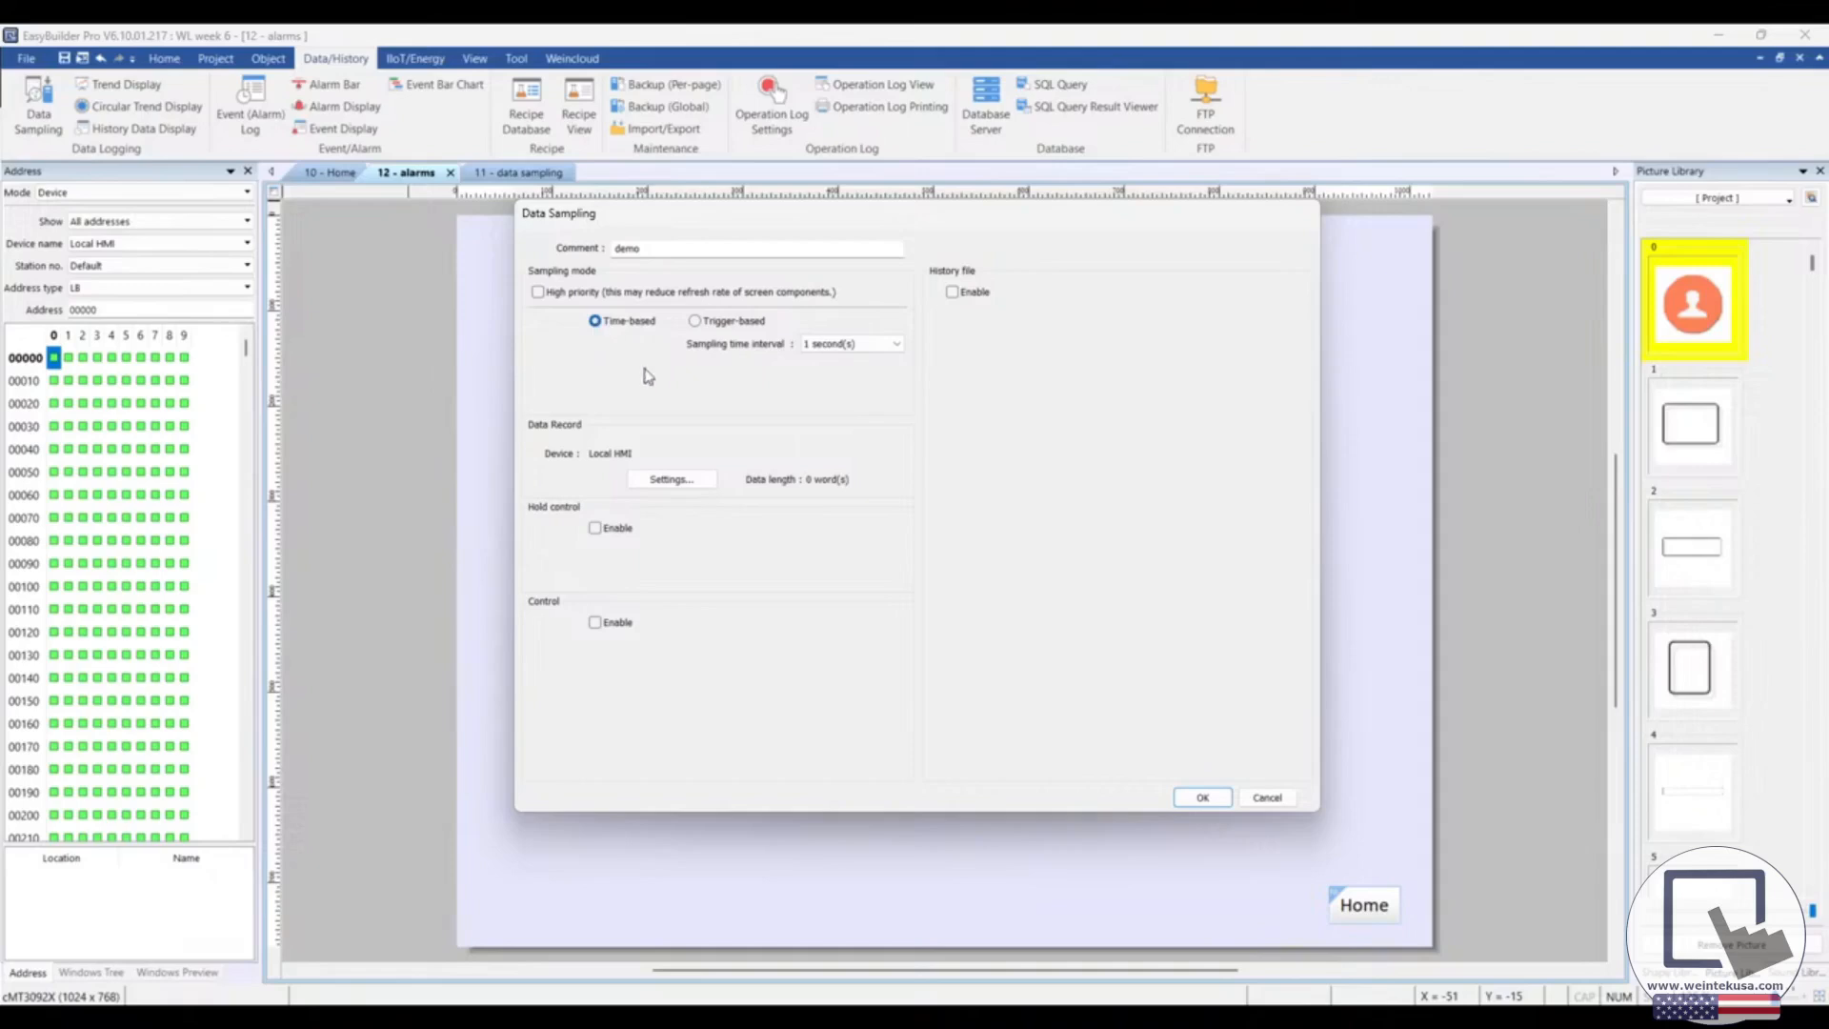
Open the data record settings of the sampling object and choose Local HMI as the device
click(687, 484)
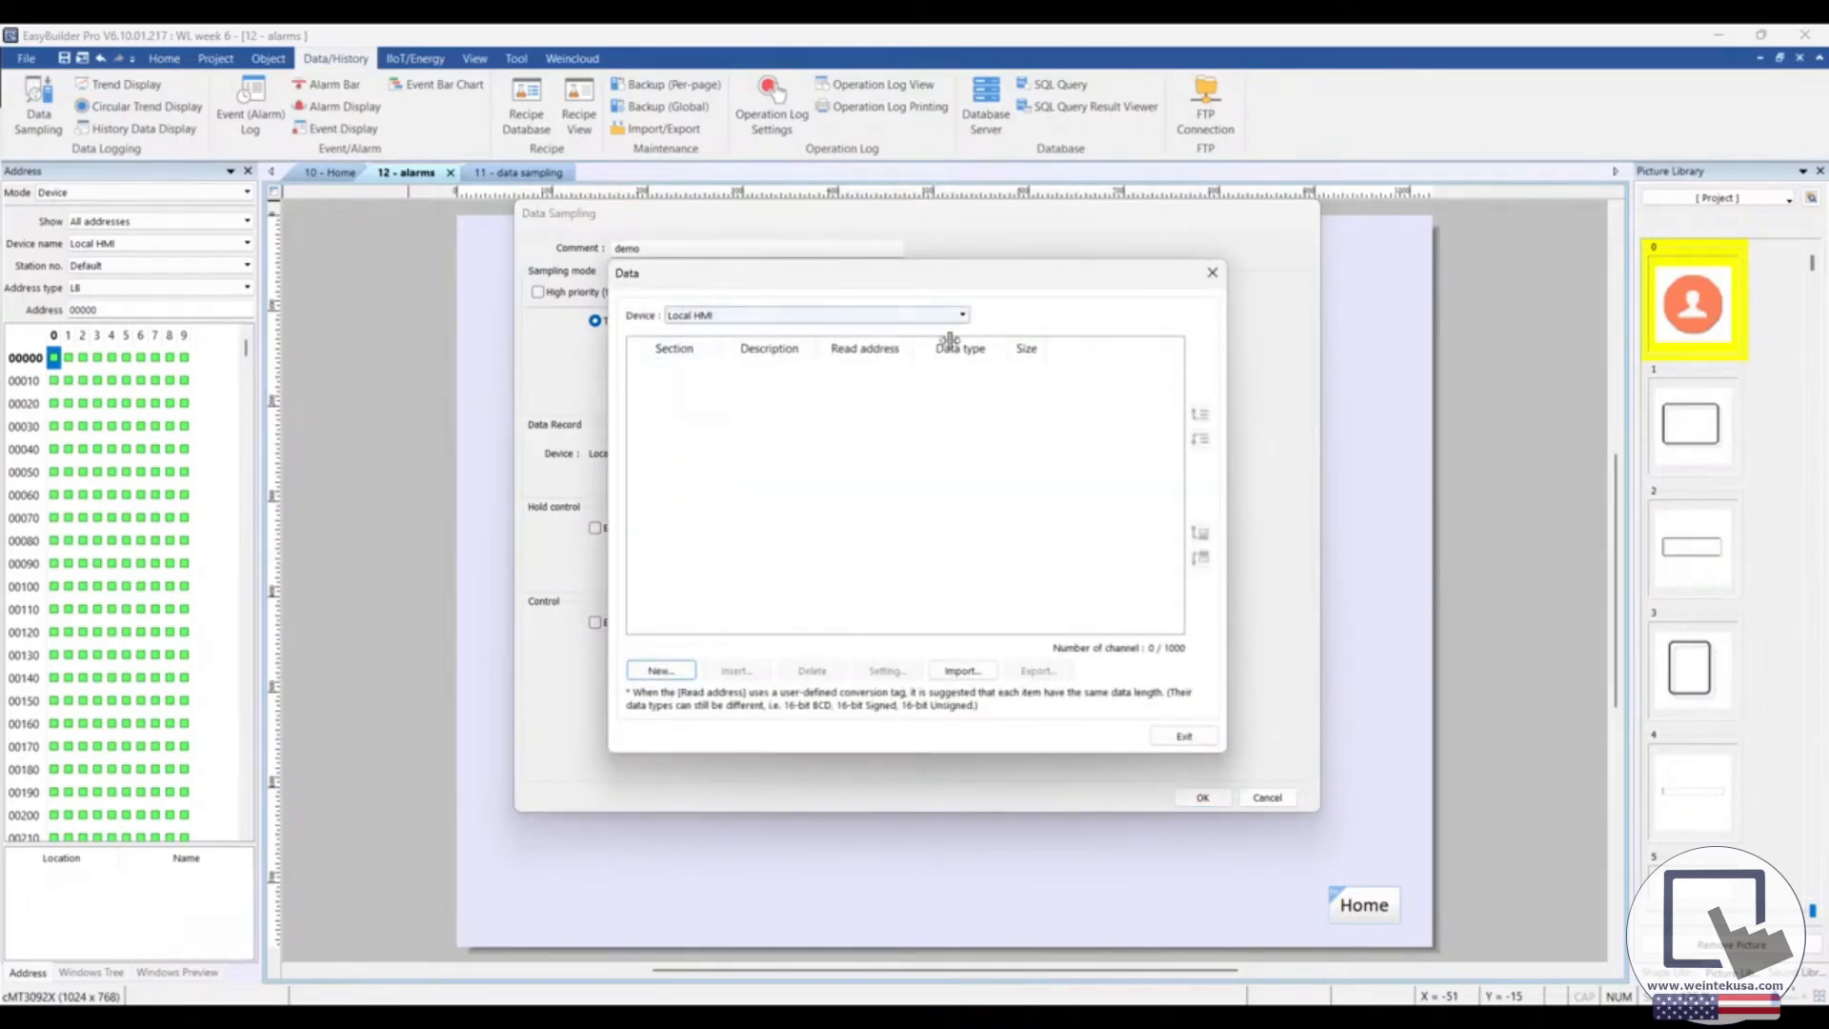
click(963, 314)
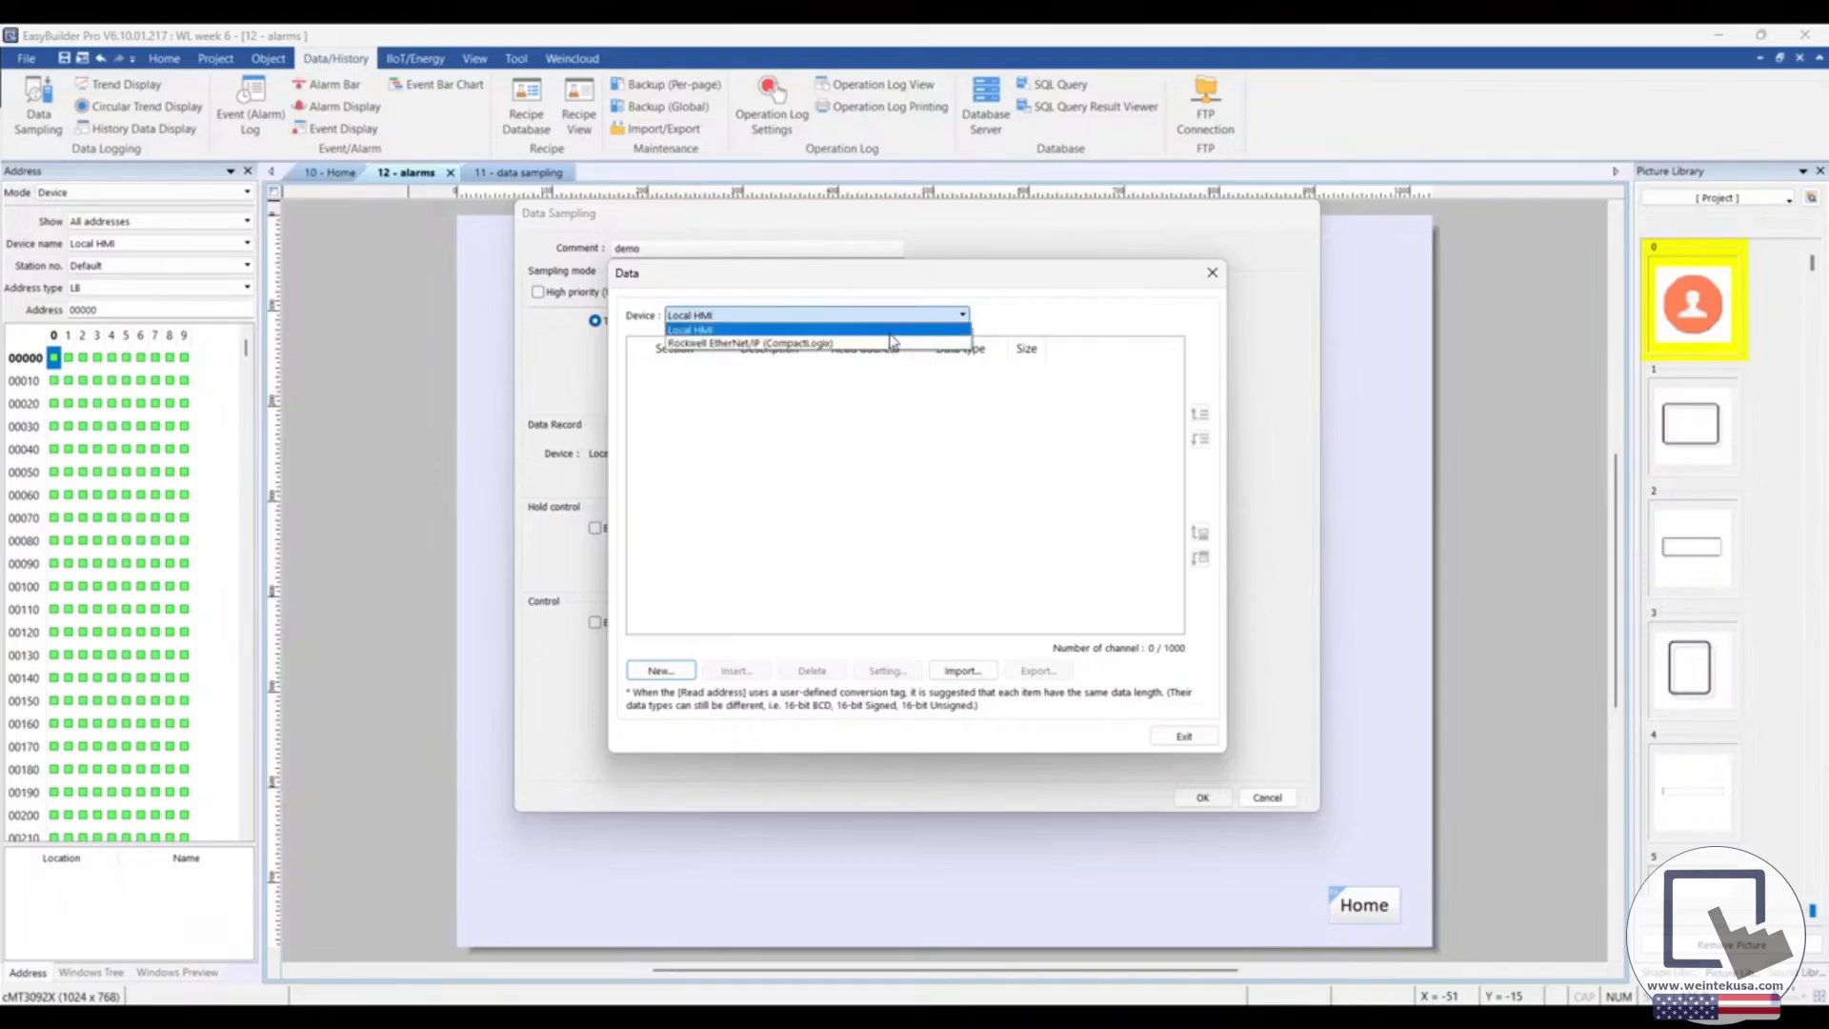
click(891, 332)
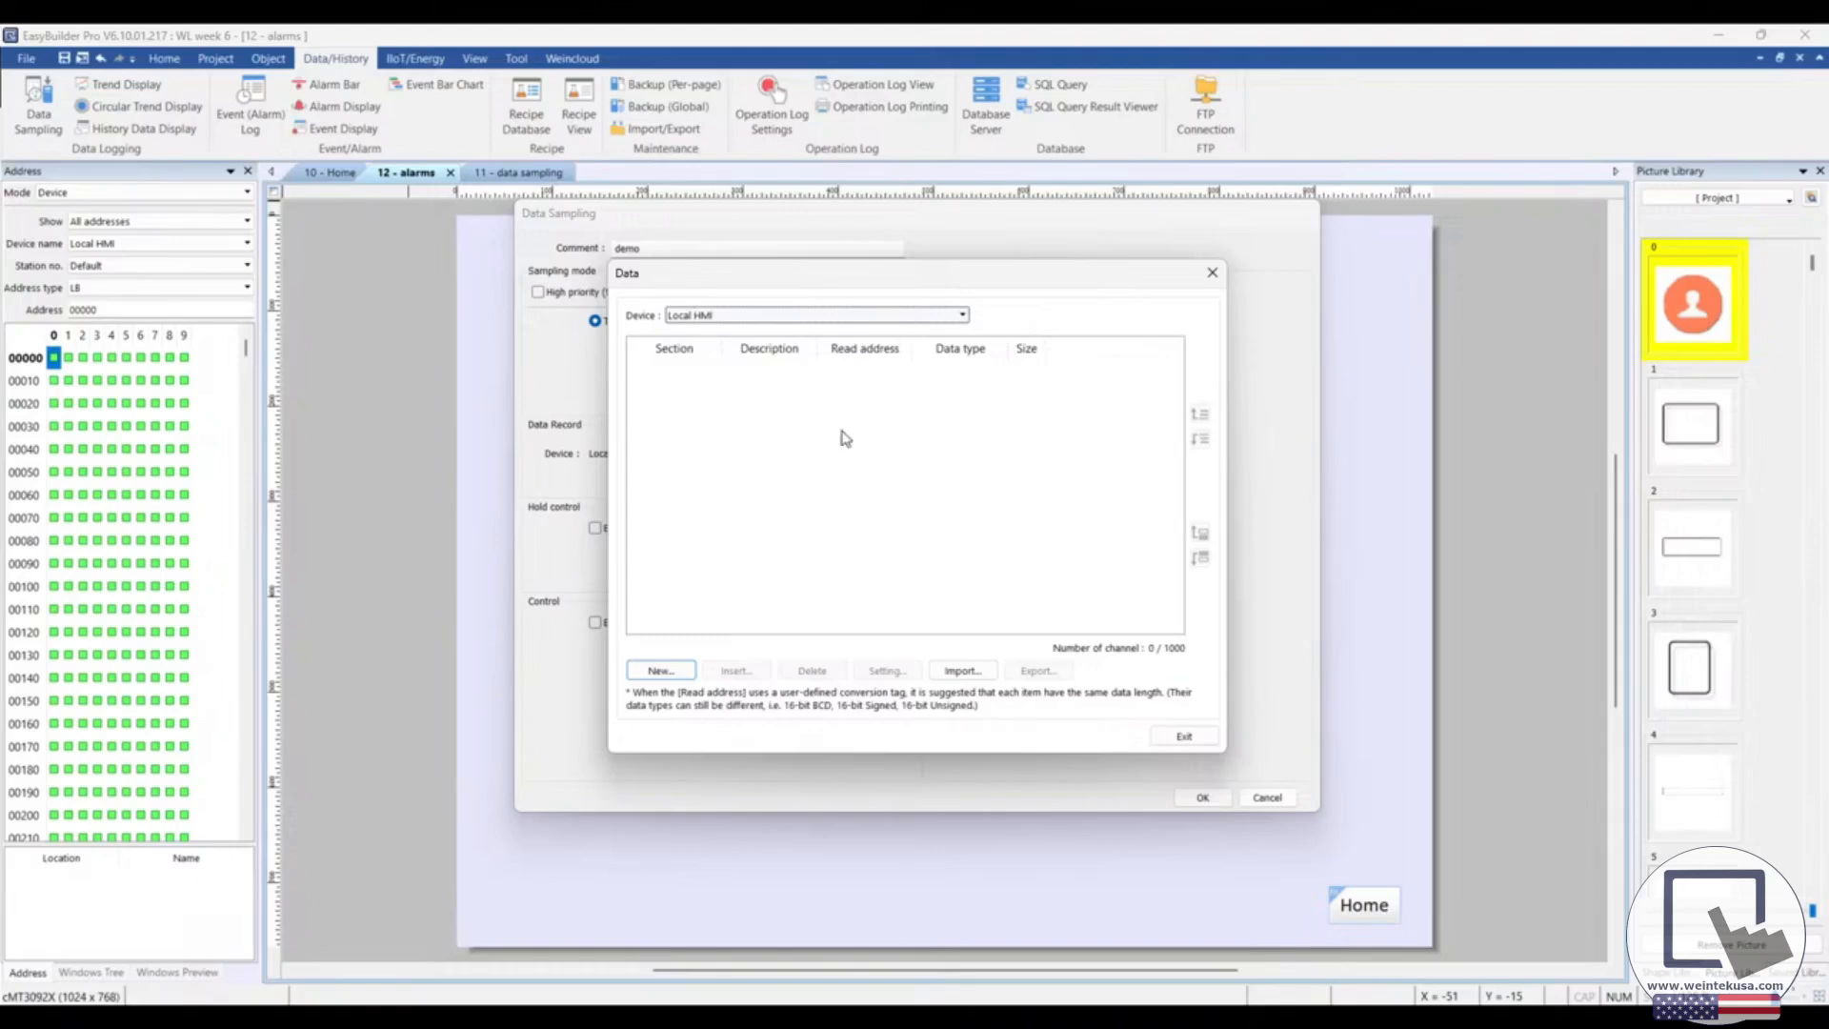
Add a channel described as "temp" at address LW 0 with the 16-bit Unsigned data type
click(661, 671)
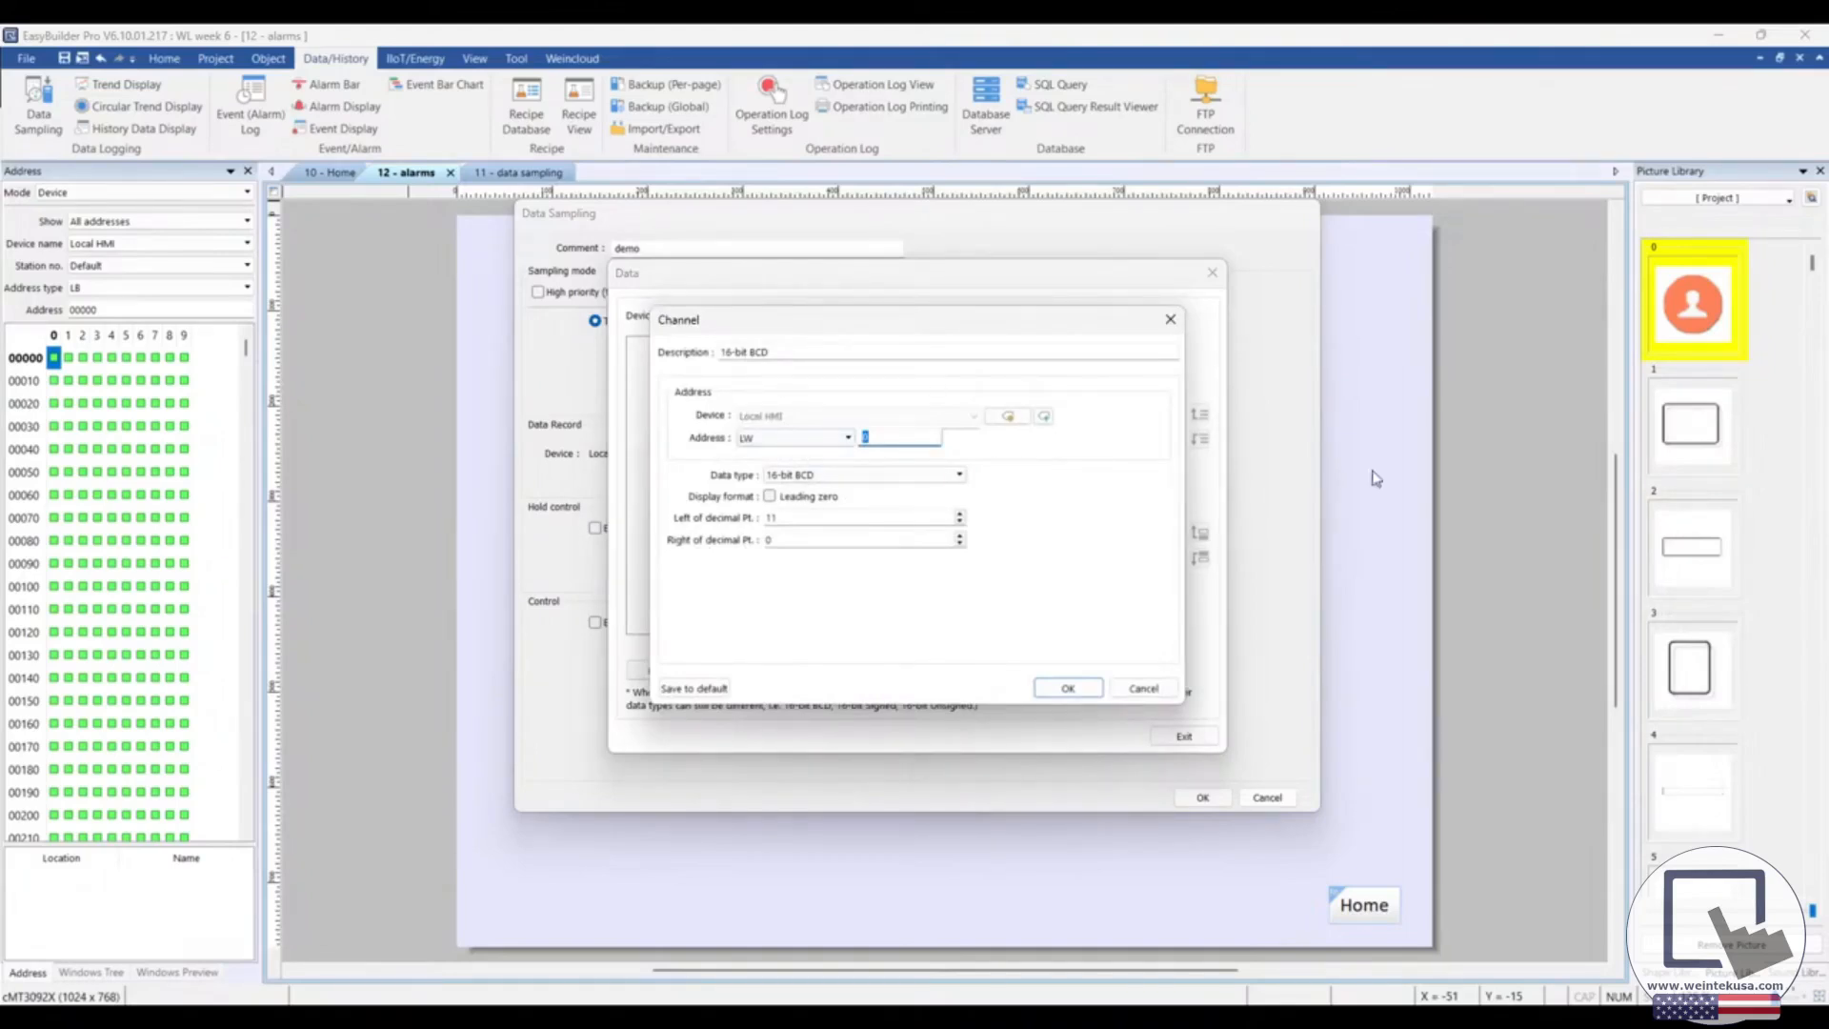
click(795, 350)
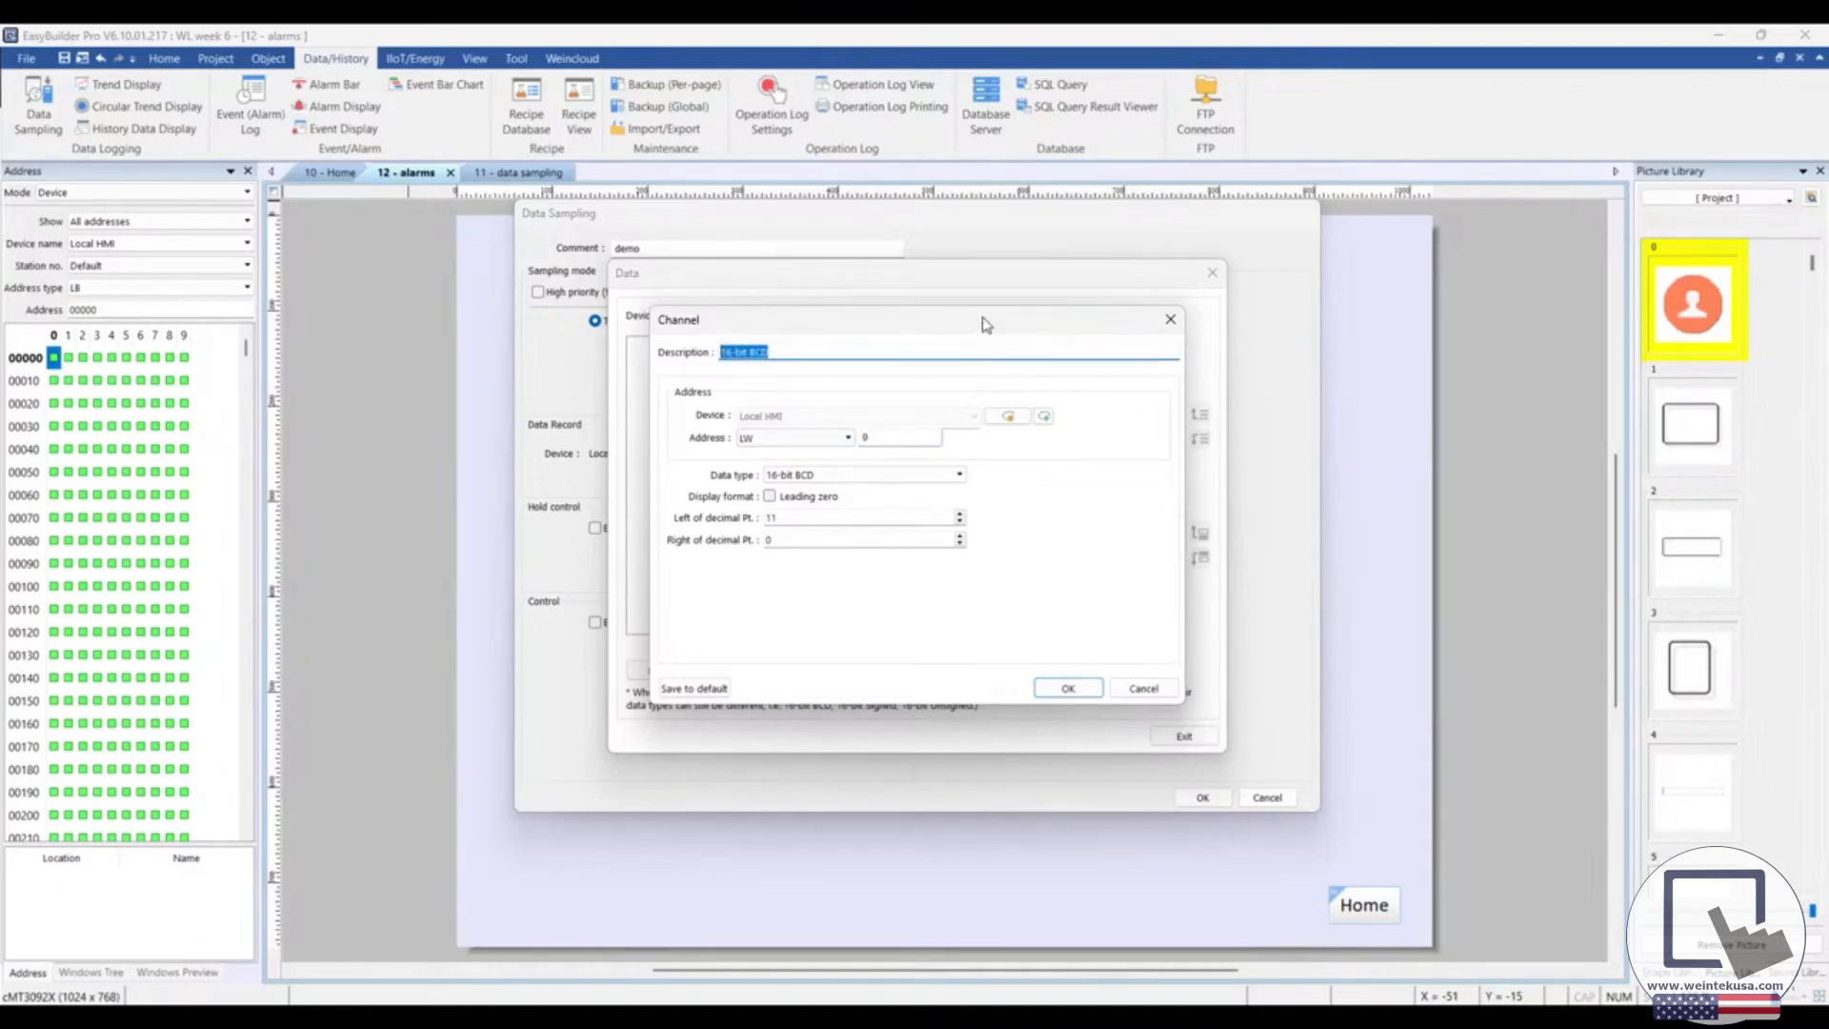
drag(981, 320, 989, 303)
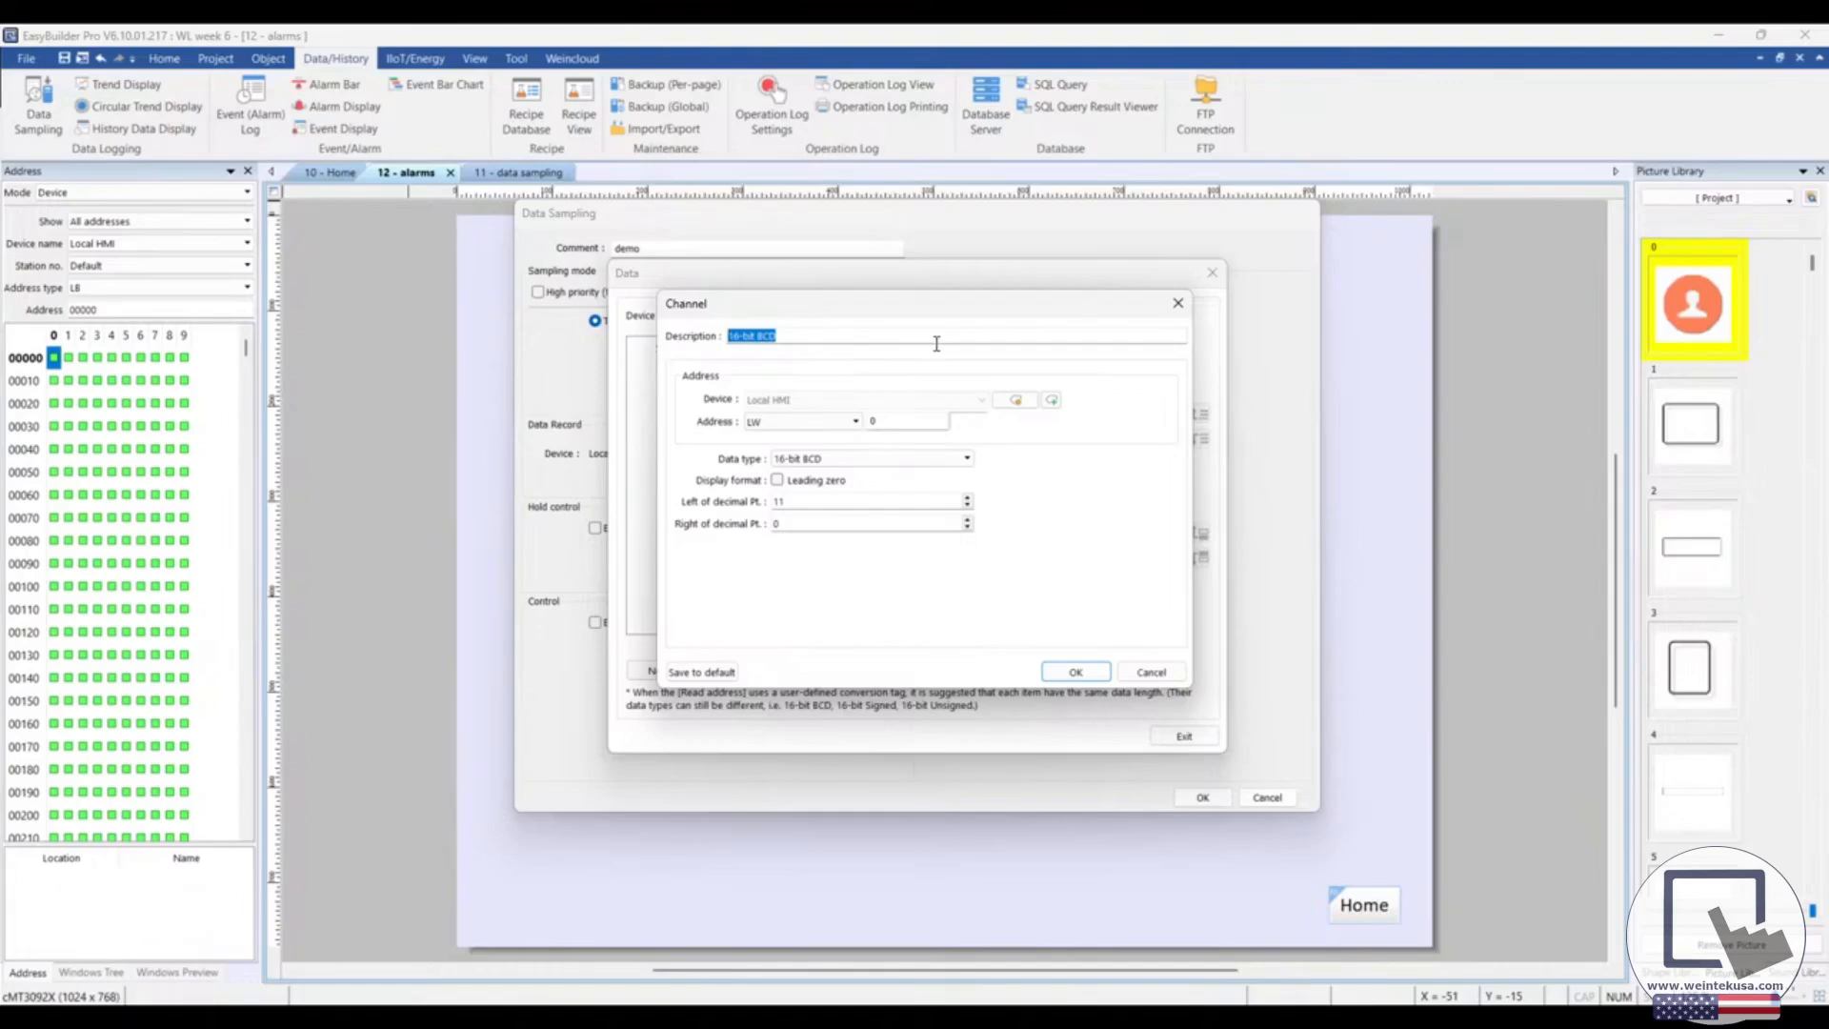
text(twe)
key(BackSpace)
key(BackSpace)
text(emp)
click(833, 461)
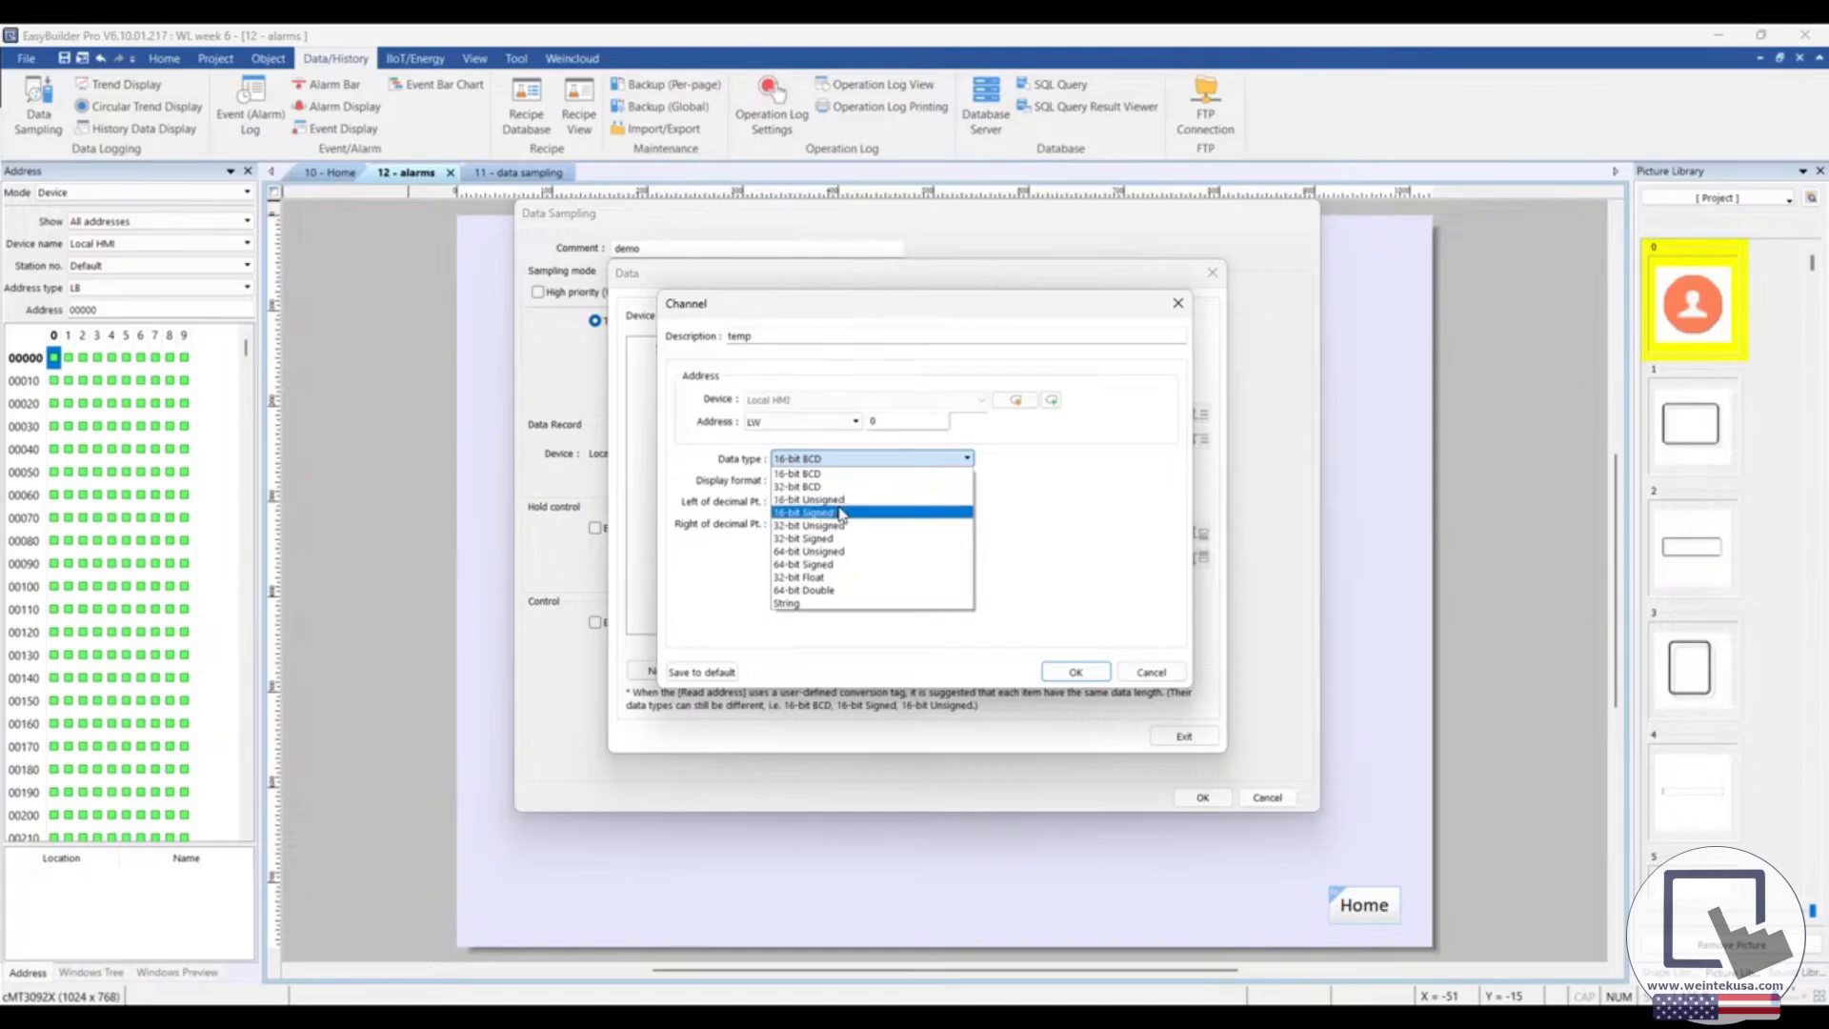
click(839, 501)
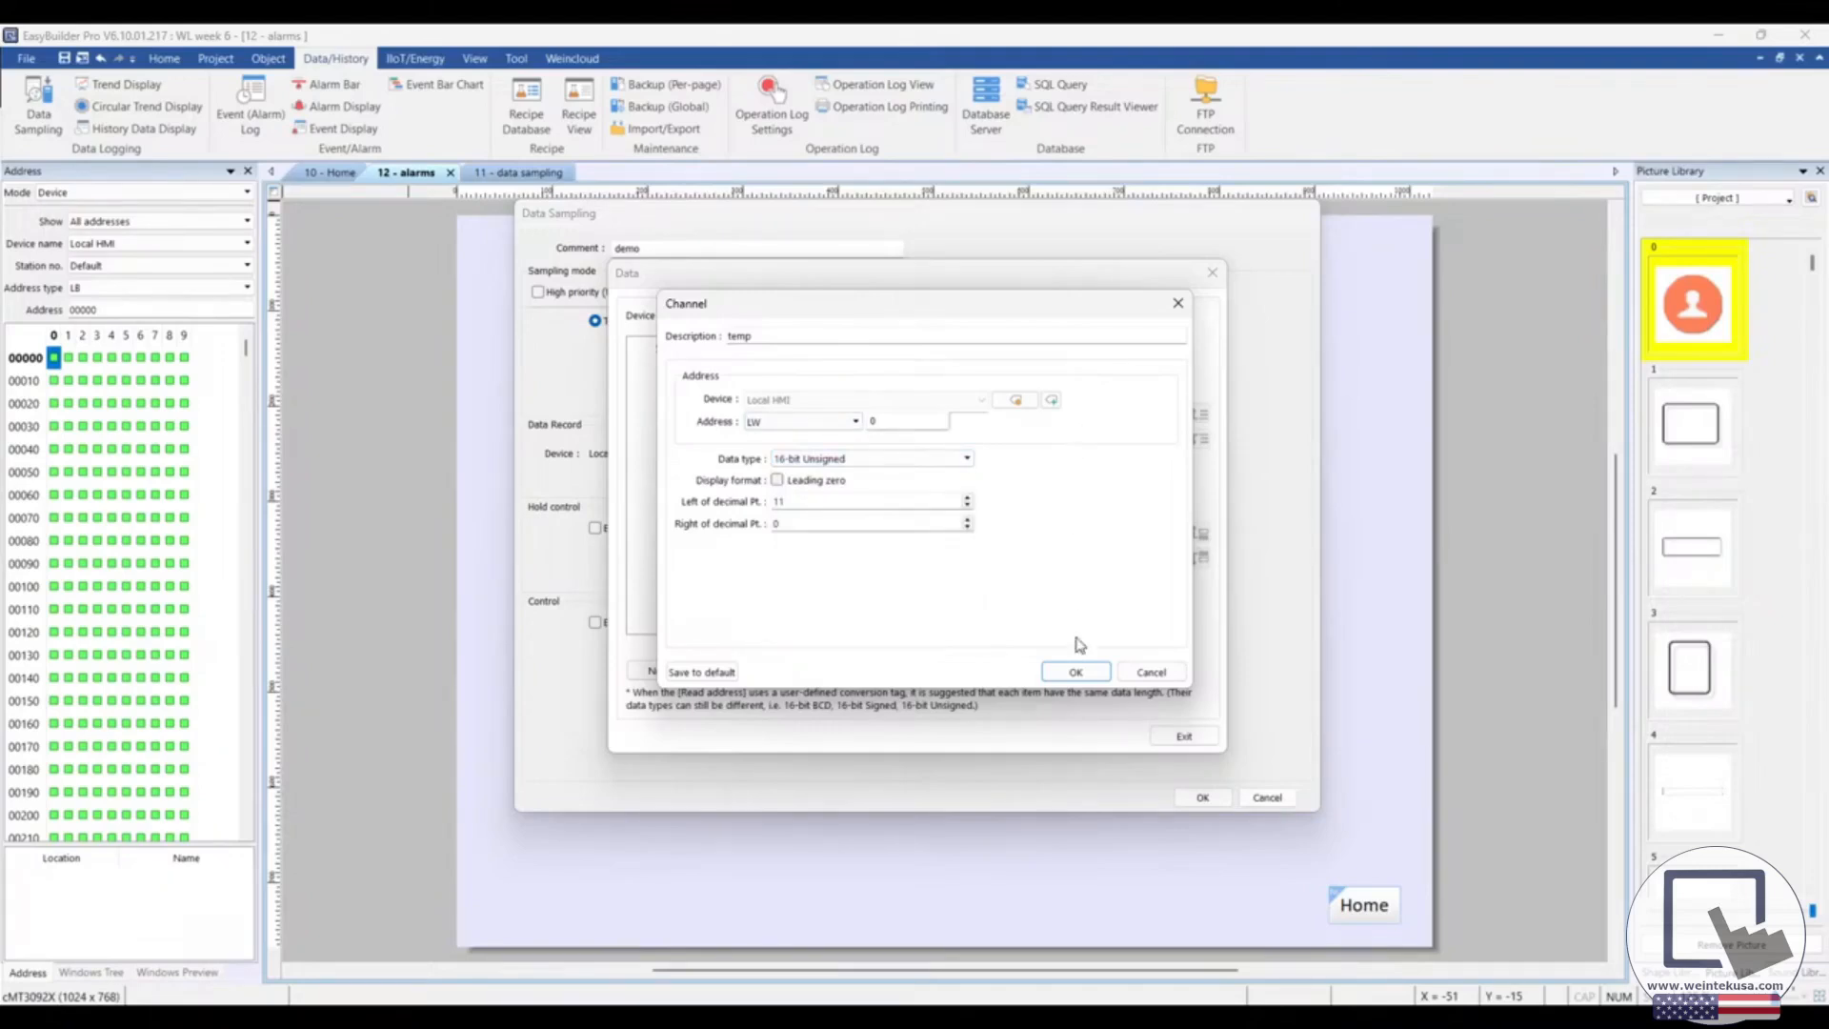
click(1075, 672)
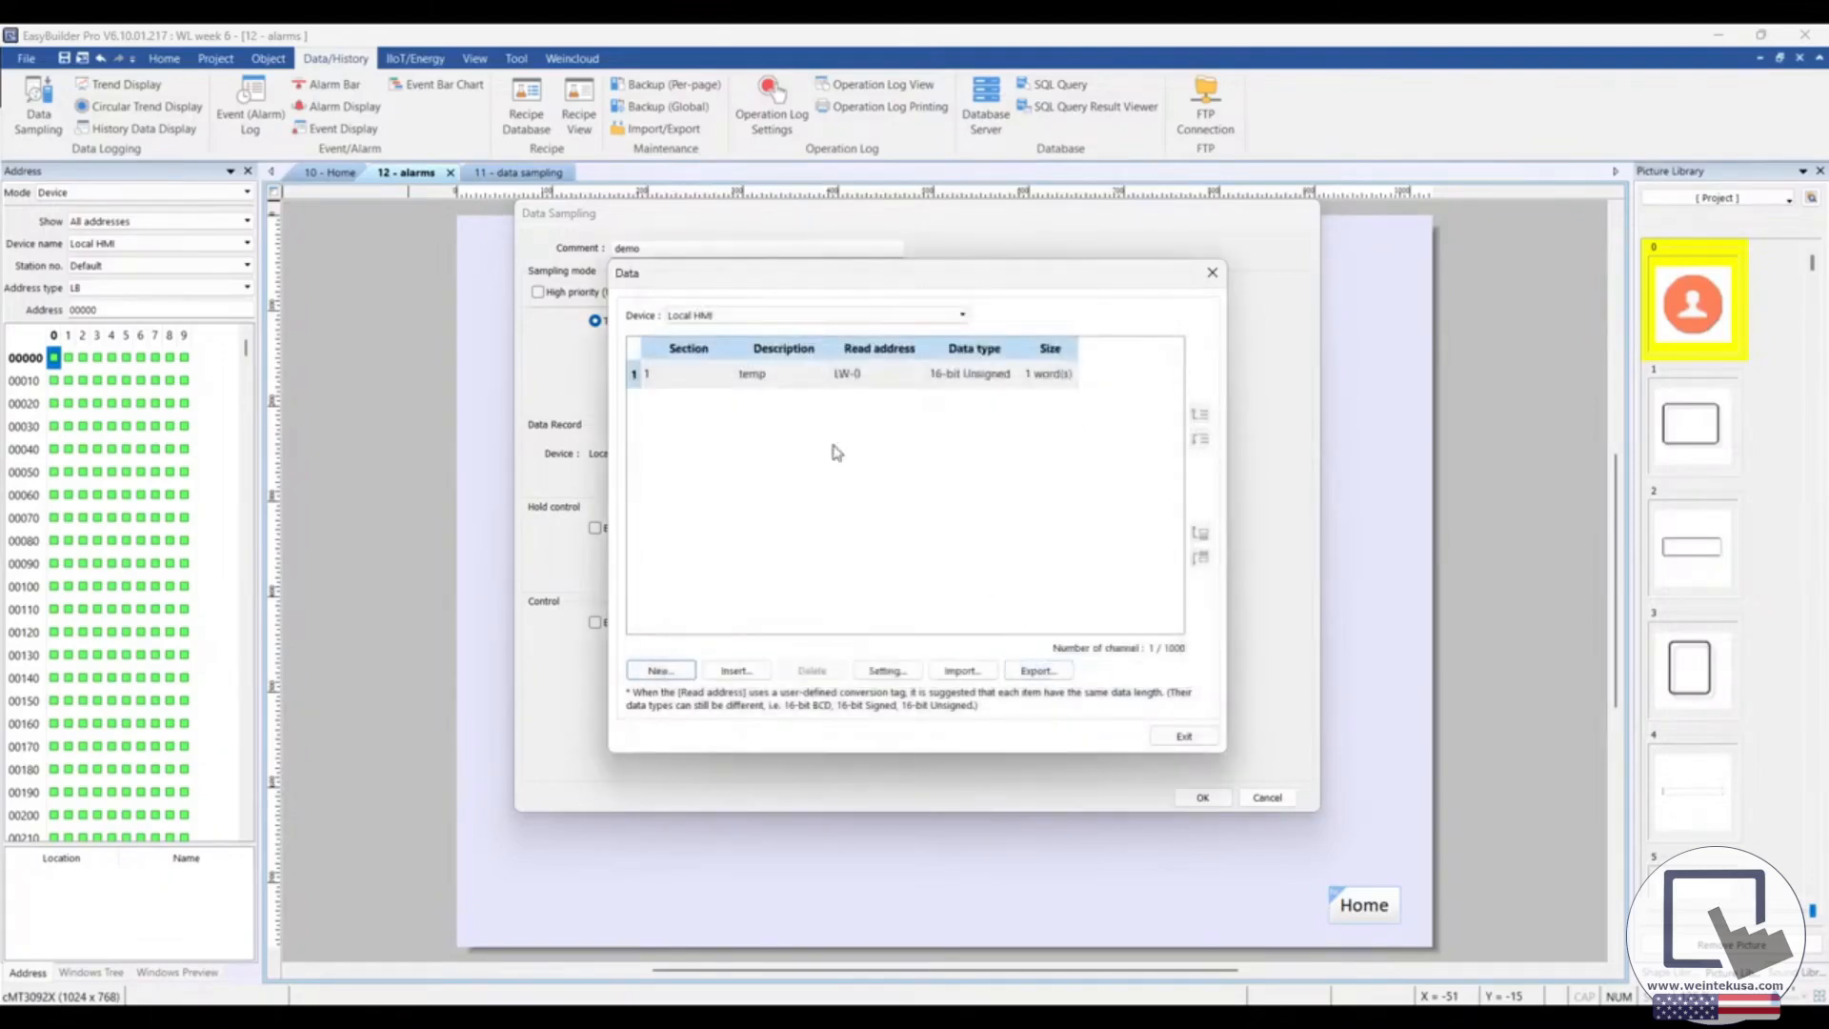
Add a second channel described as "load" on the next contiguous address with the 16-bit Unsigned data type
click(652, 672)
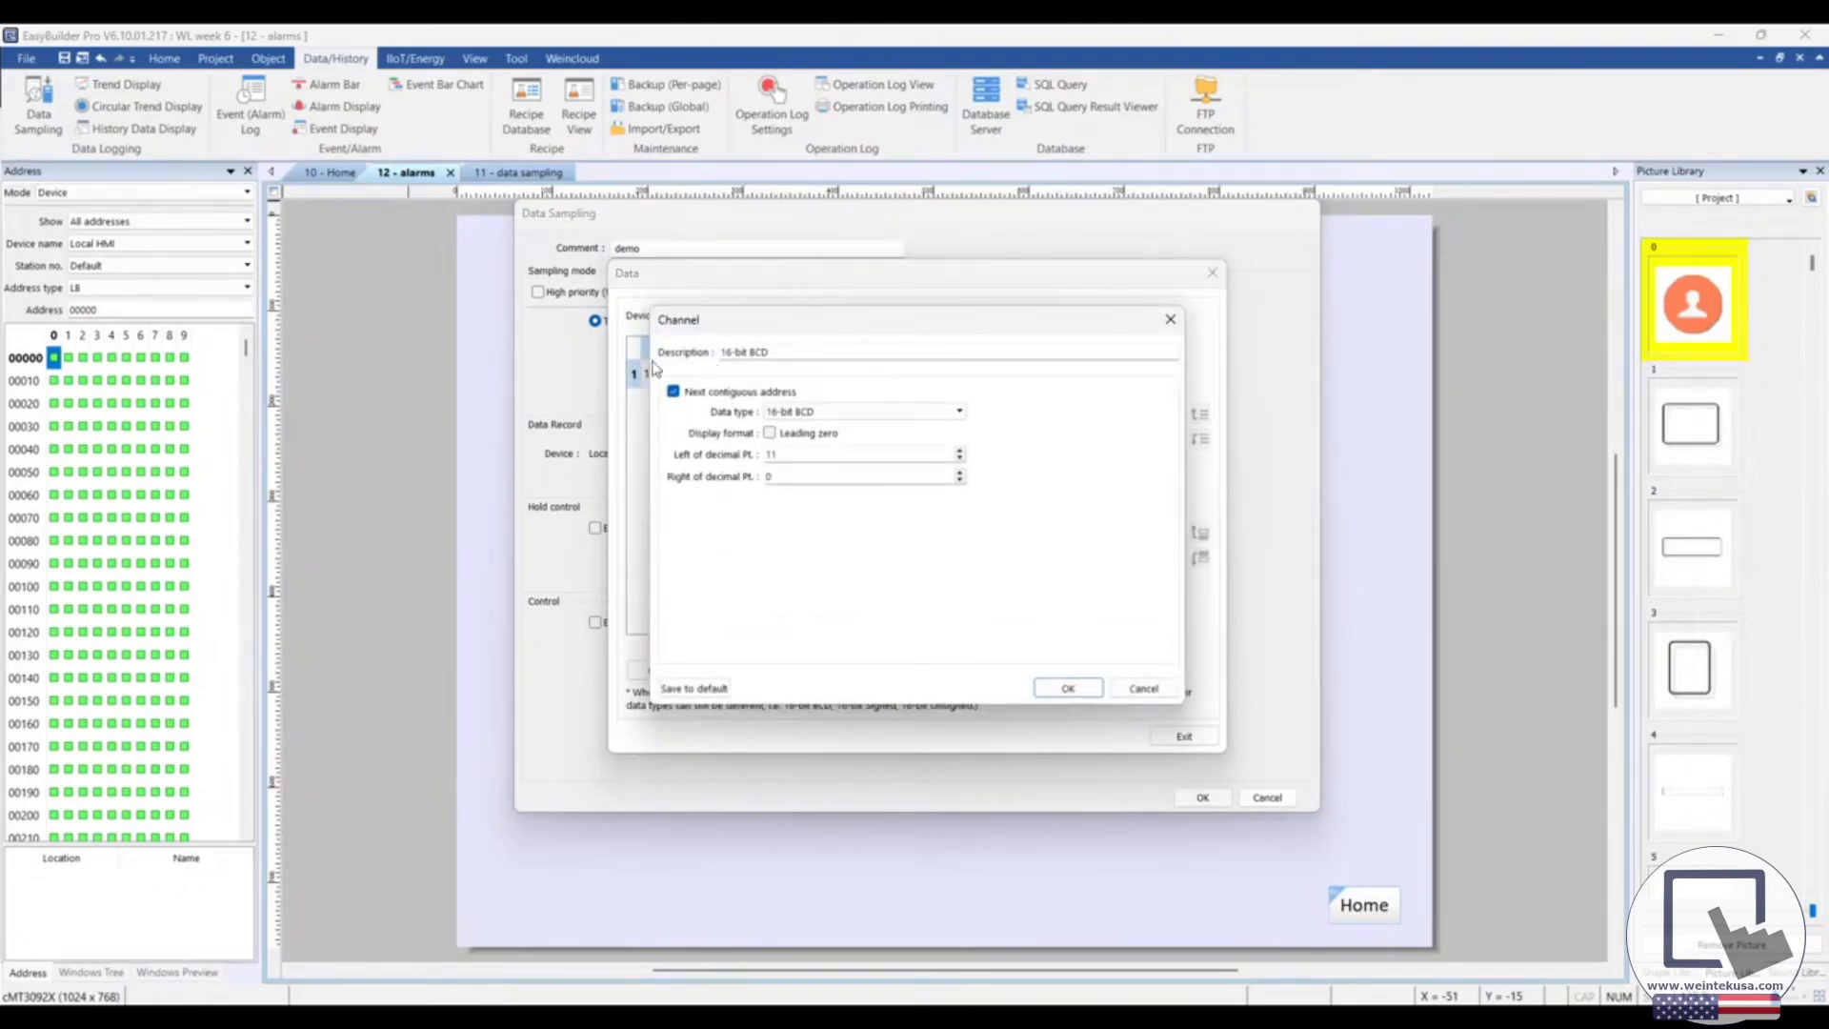
drag(858, 328, 865, 440)
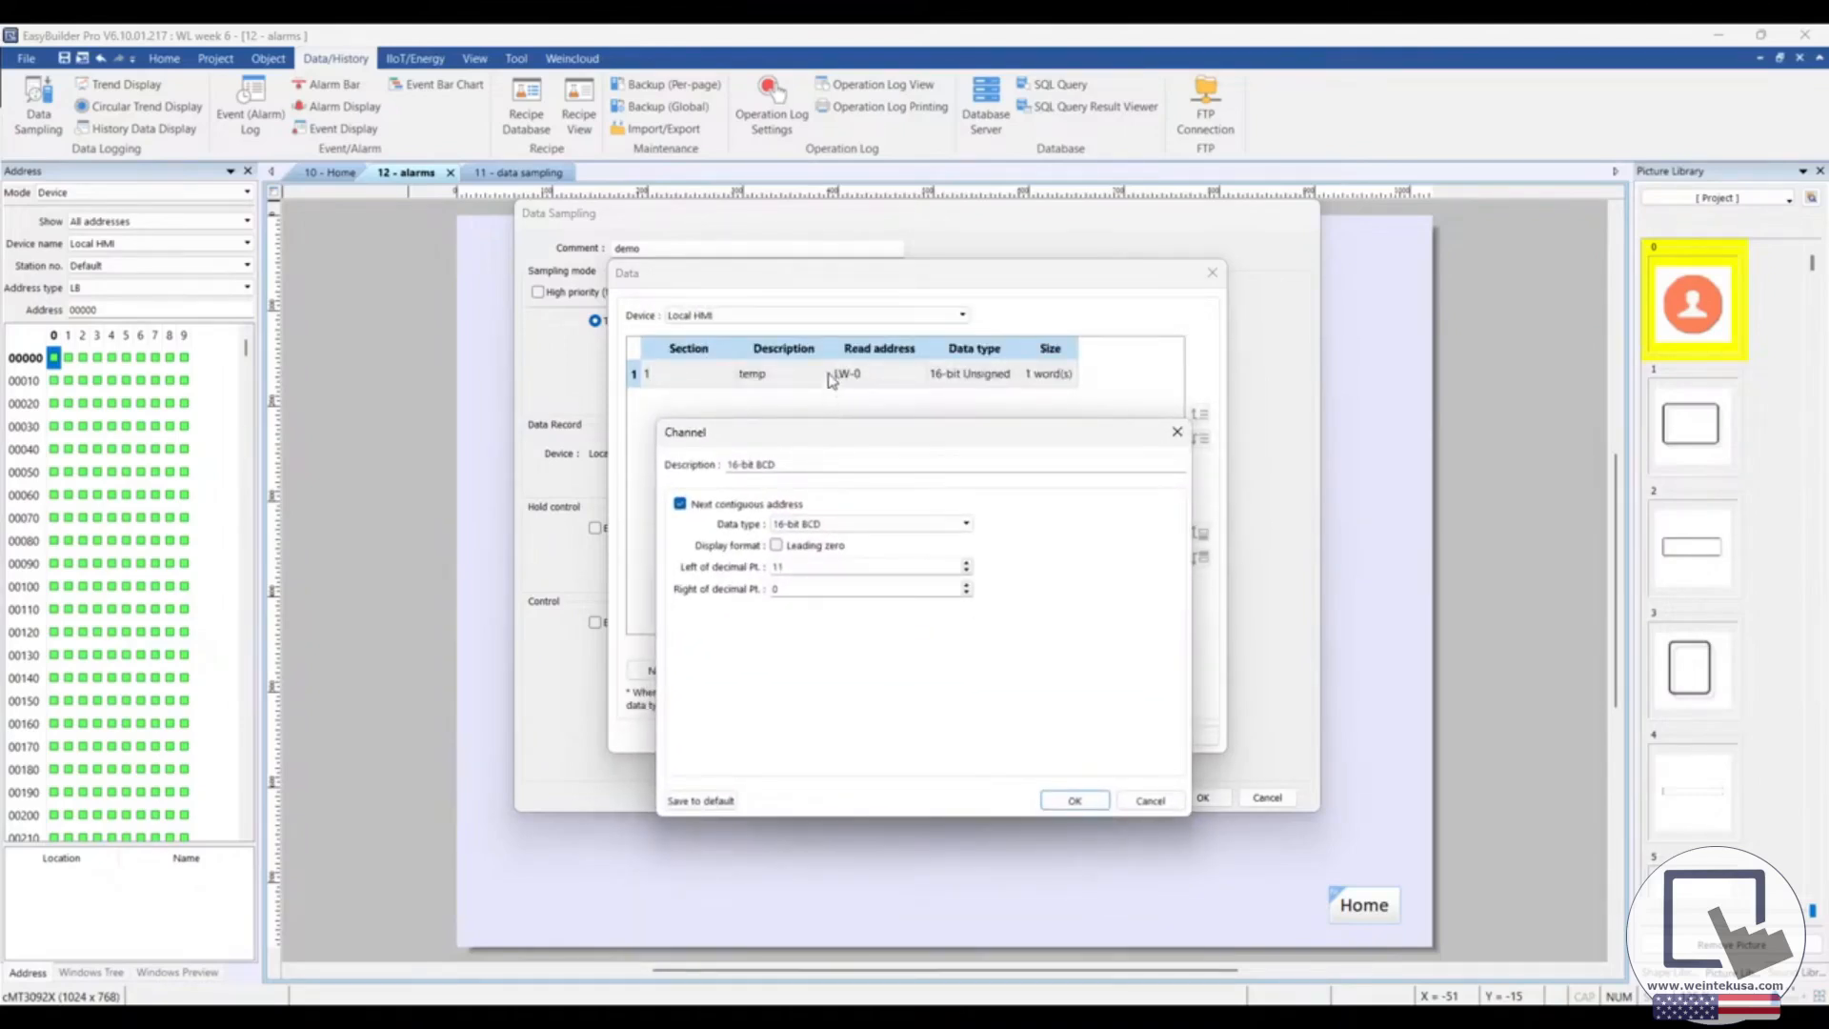
drag(918, 437, 929, 416)
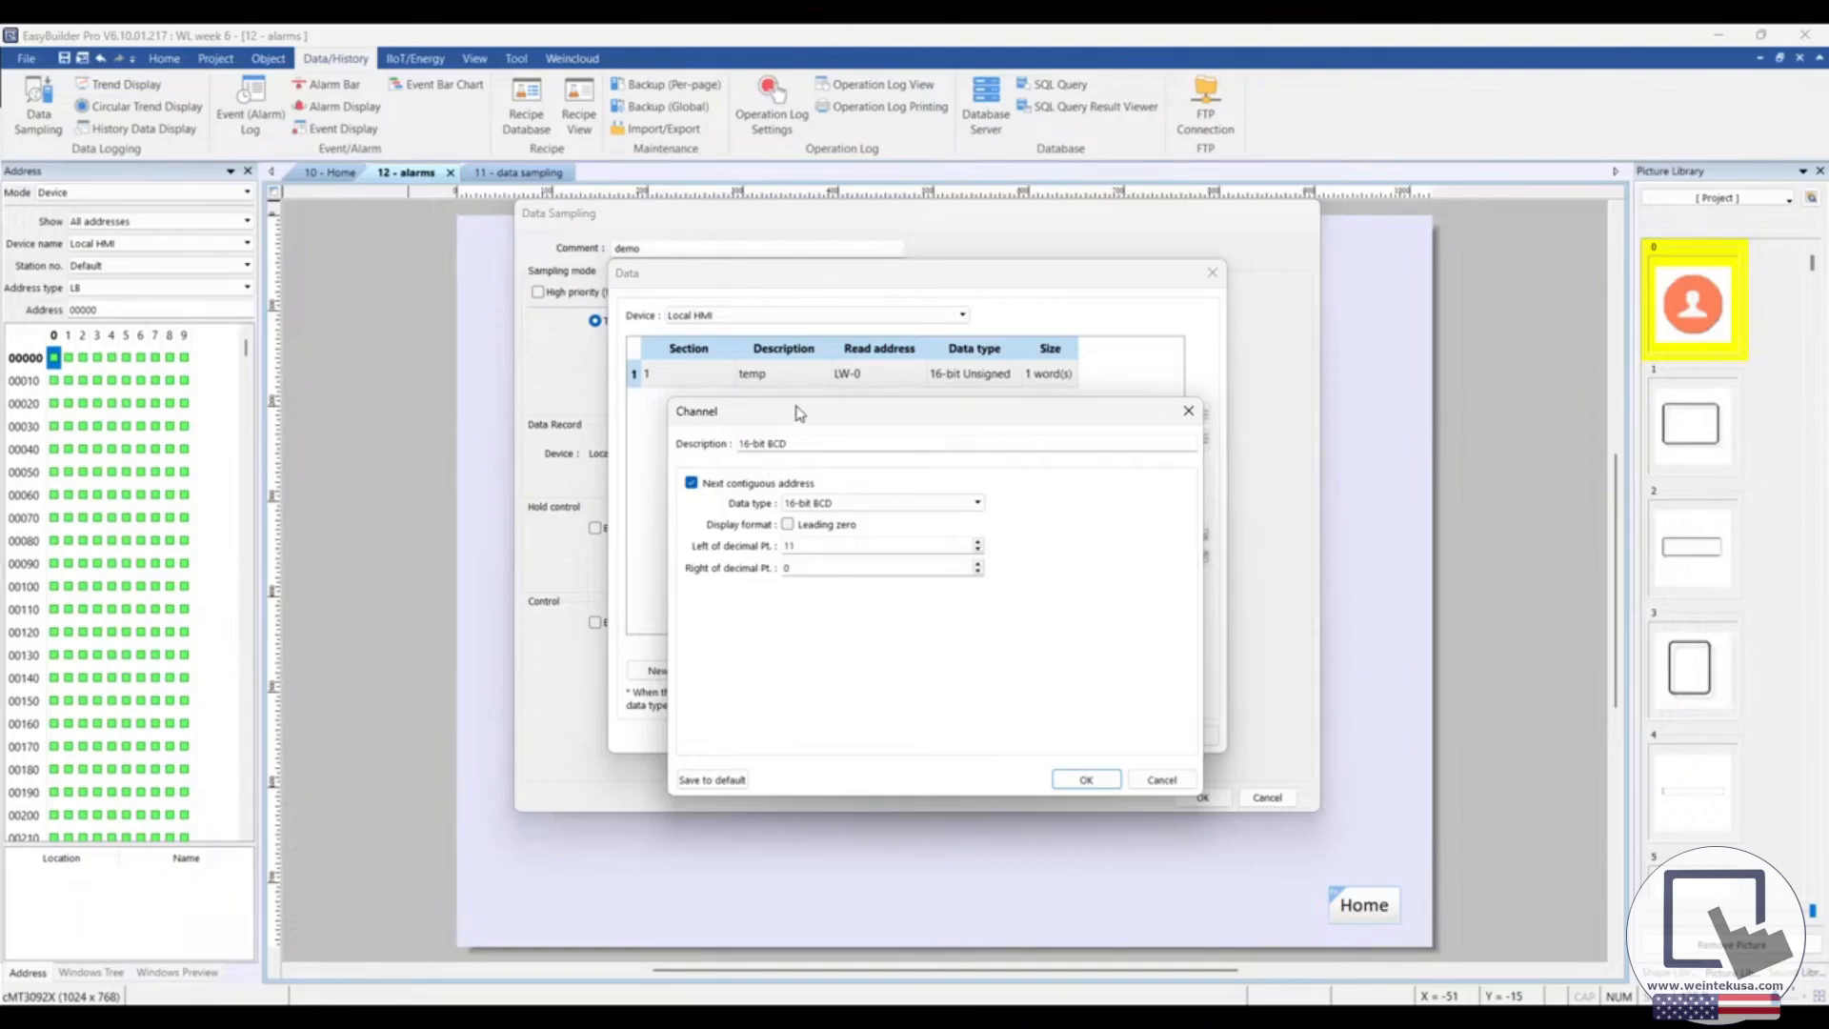
drag(798, 412, 792, 412)
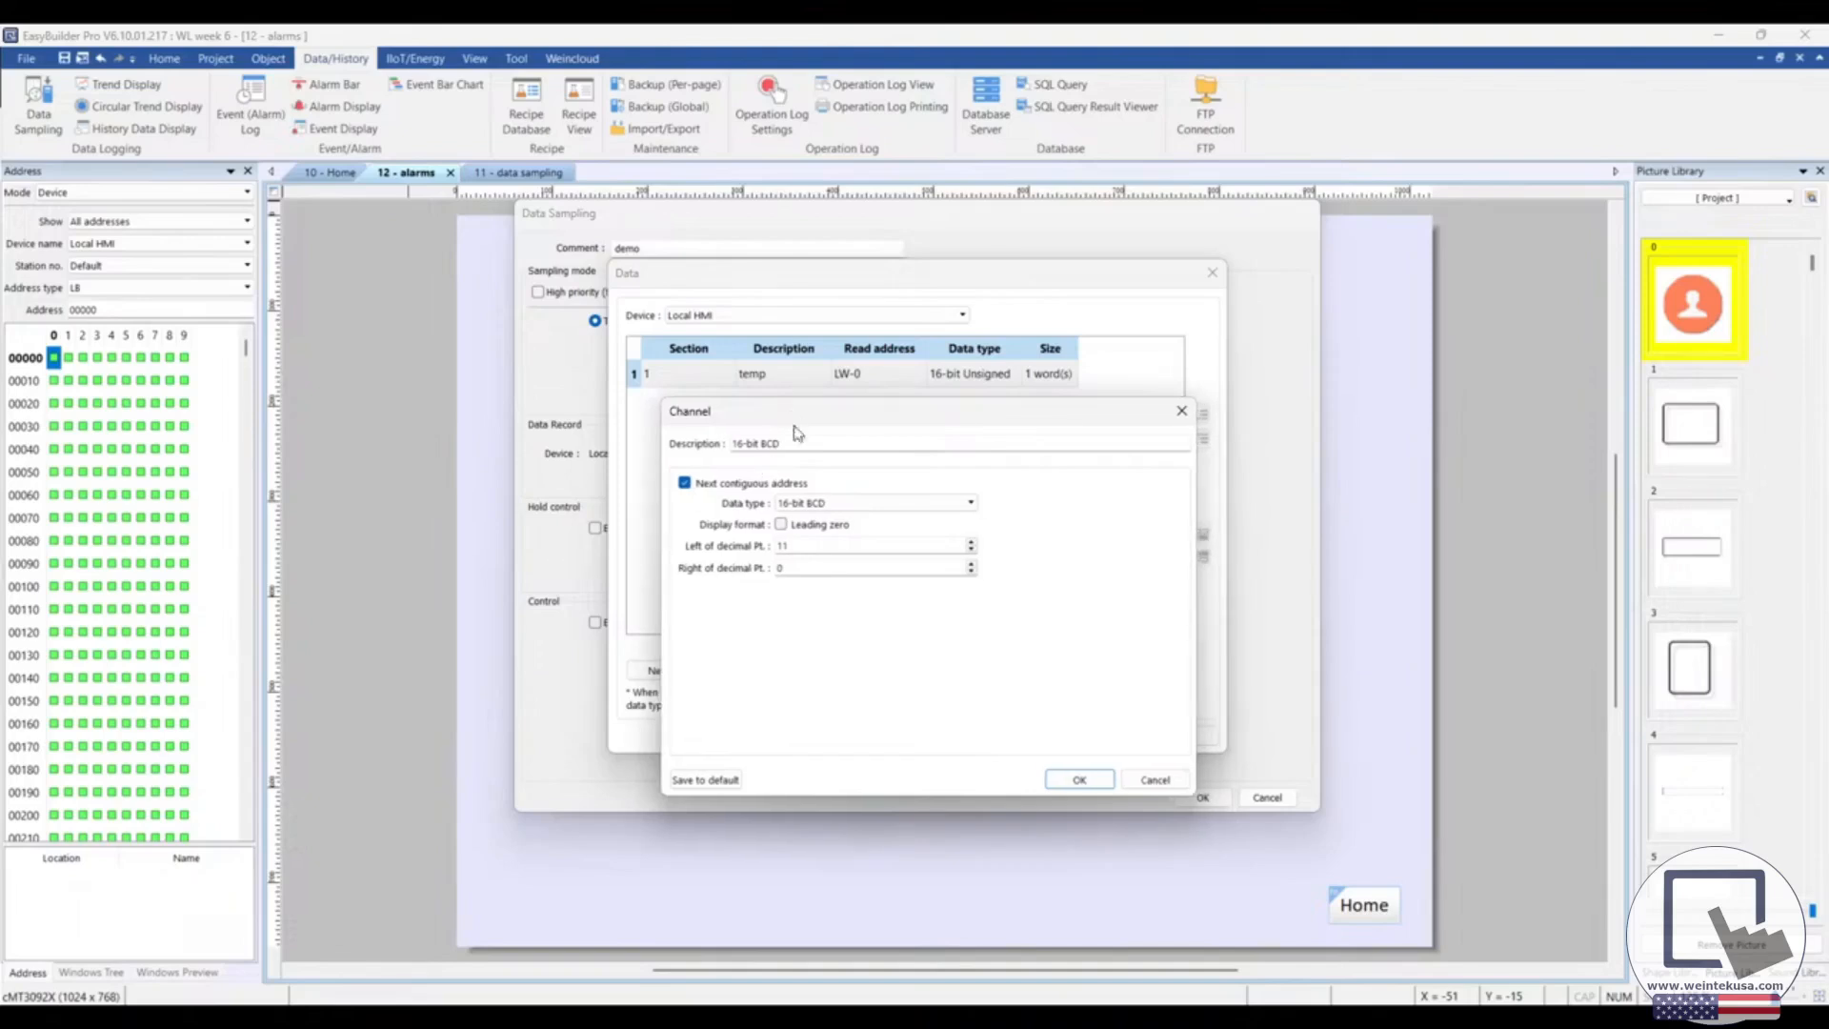
click(817, 504)
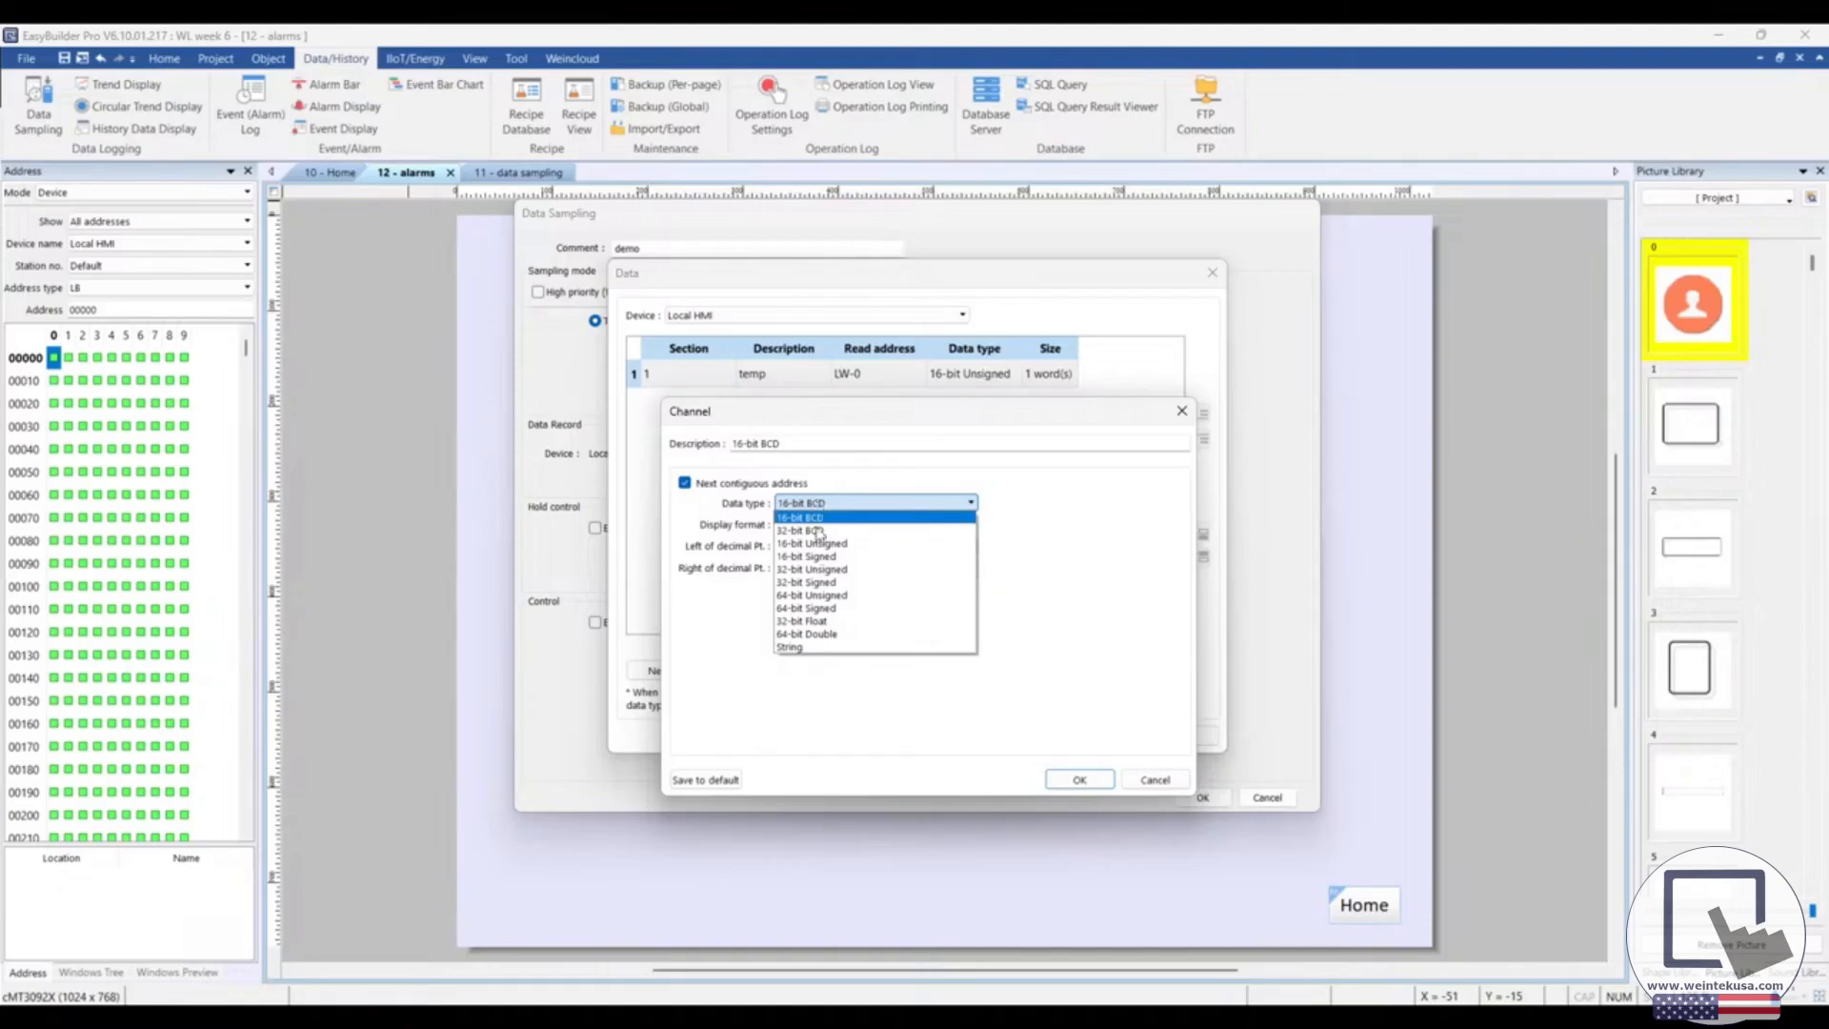
click(817, 544)
triple_click(818, 442)
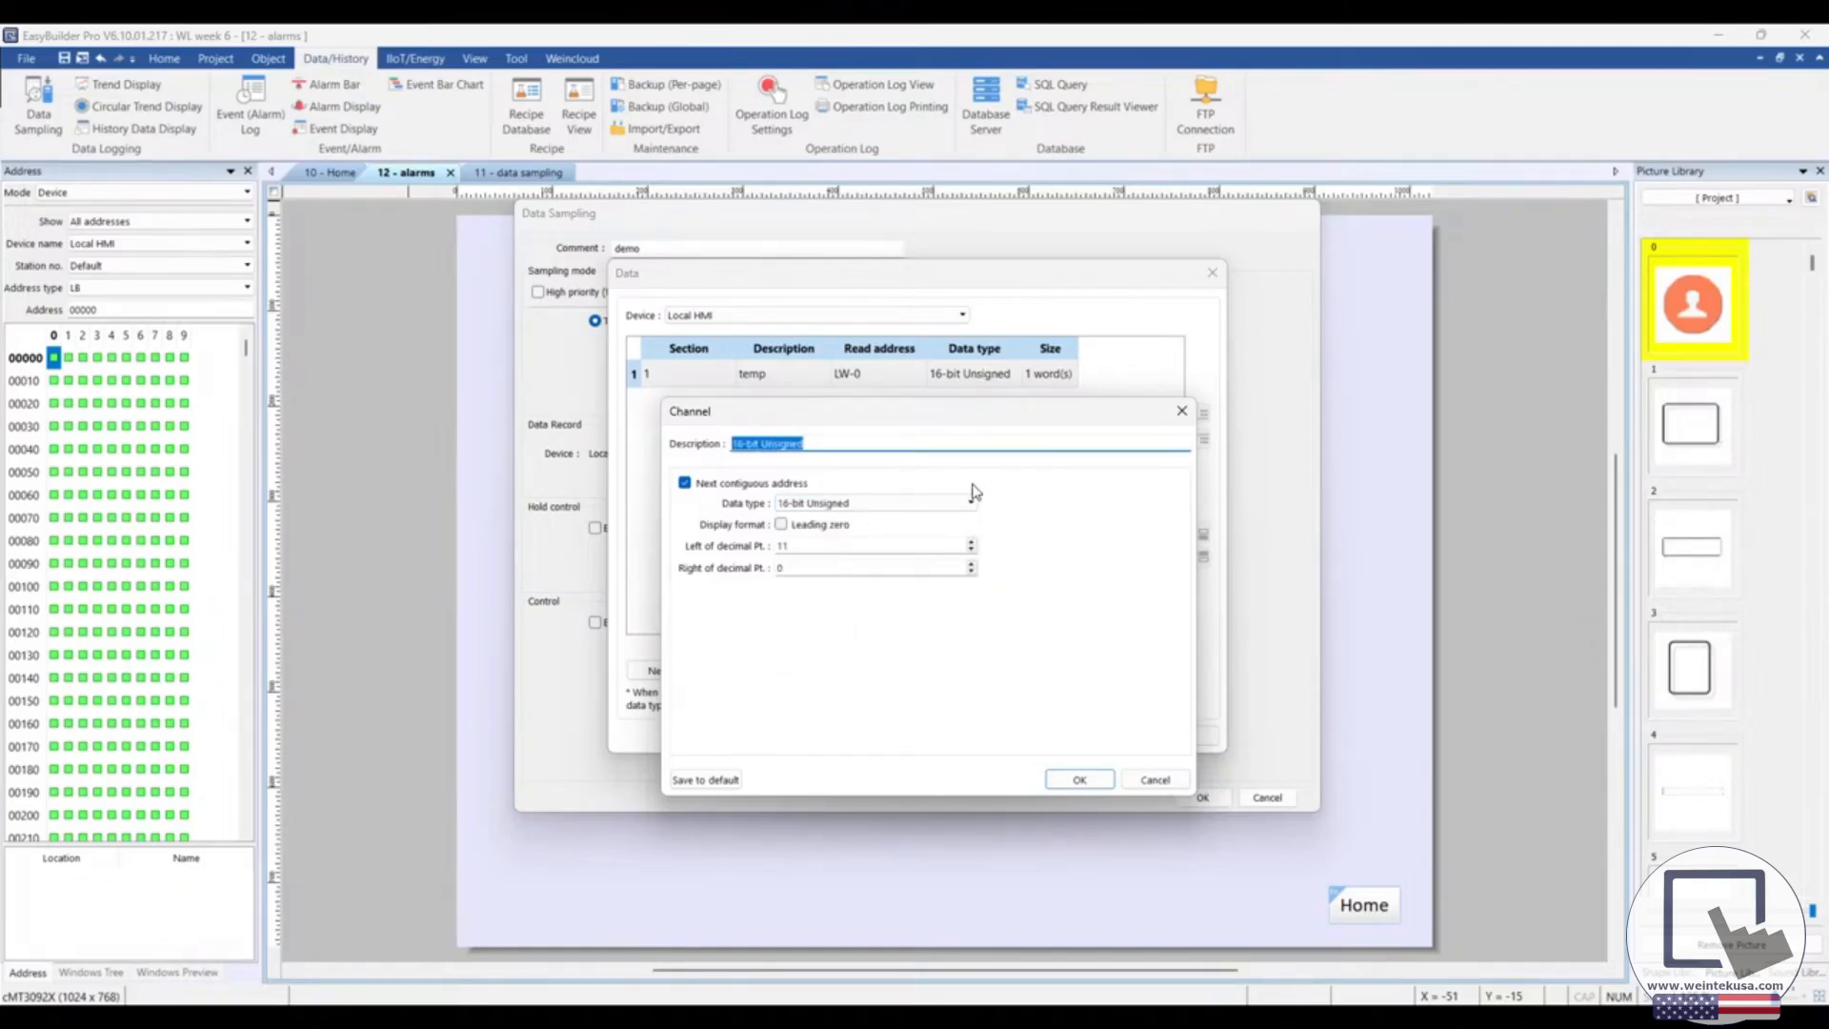
text(load)
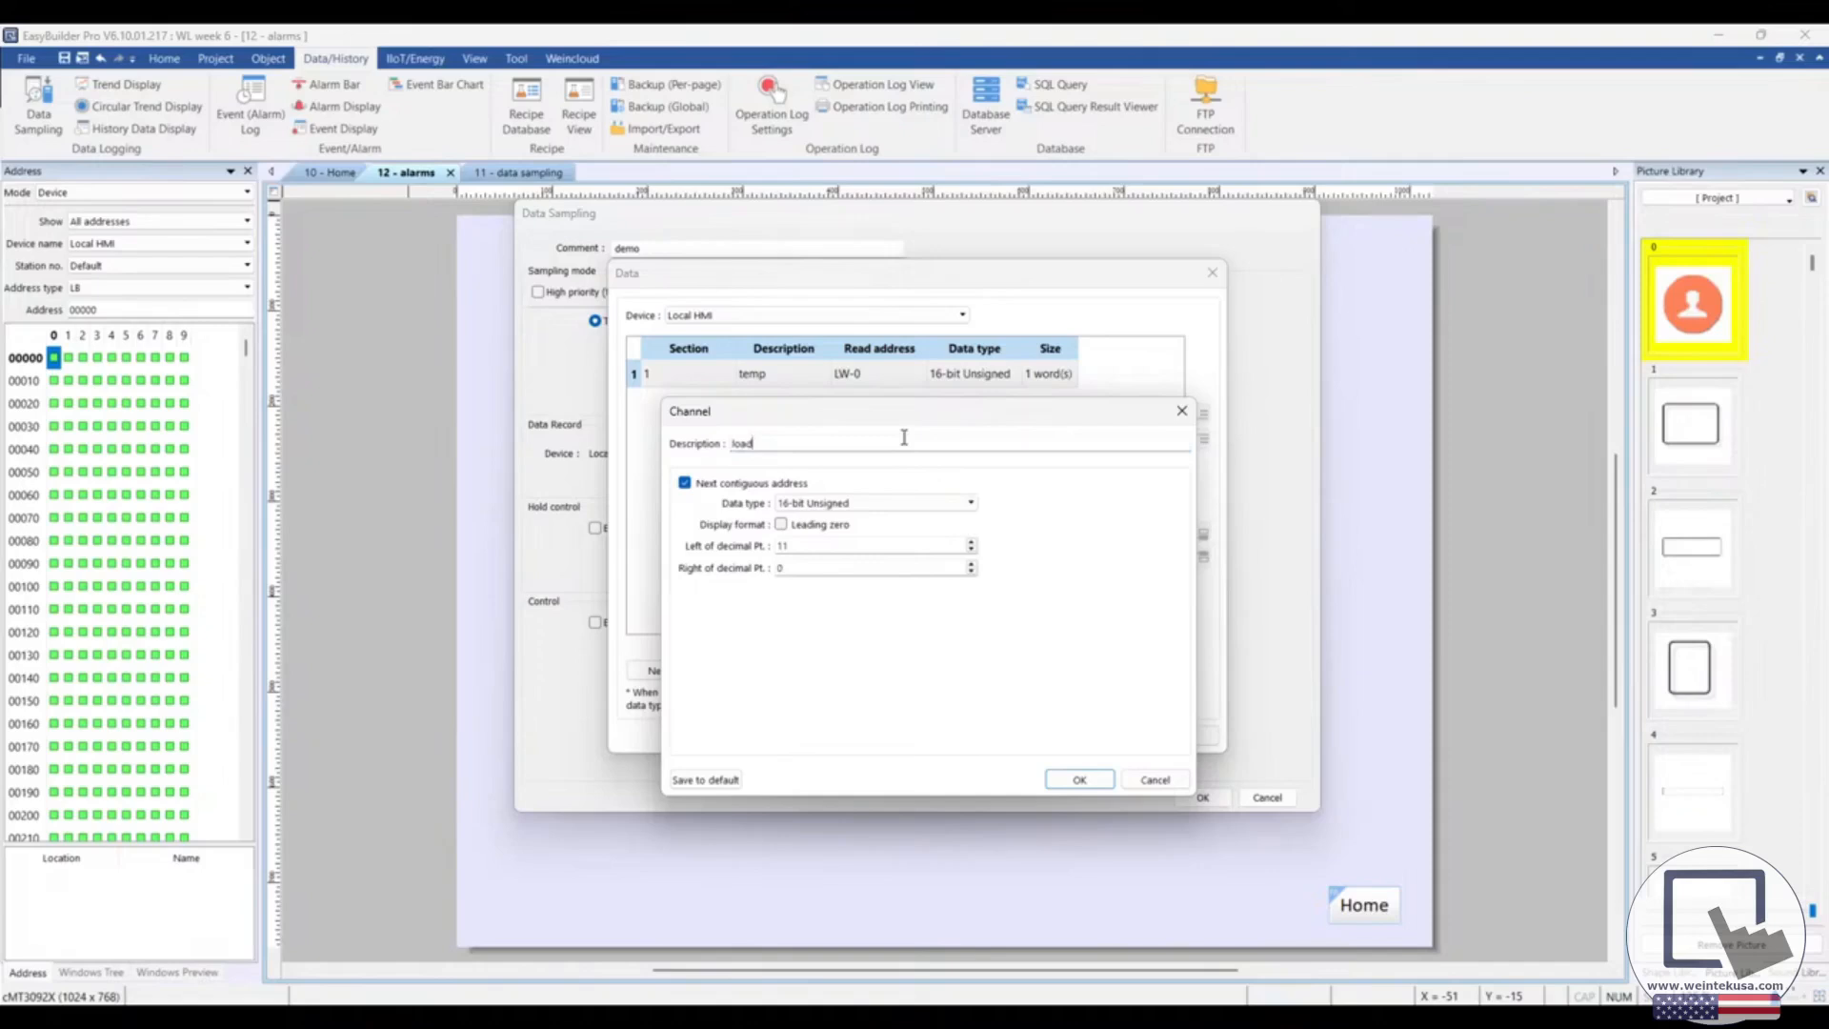
click(1079, 779)
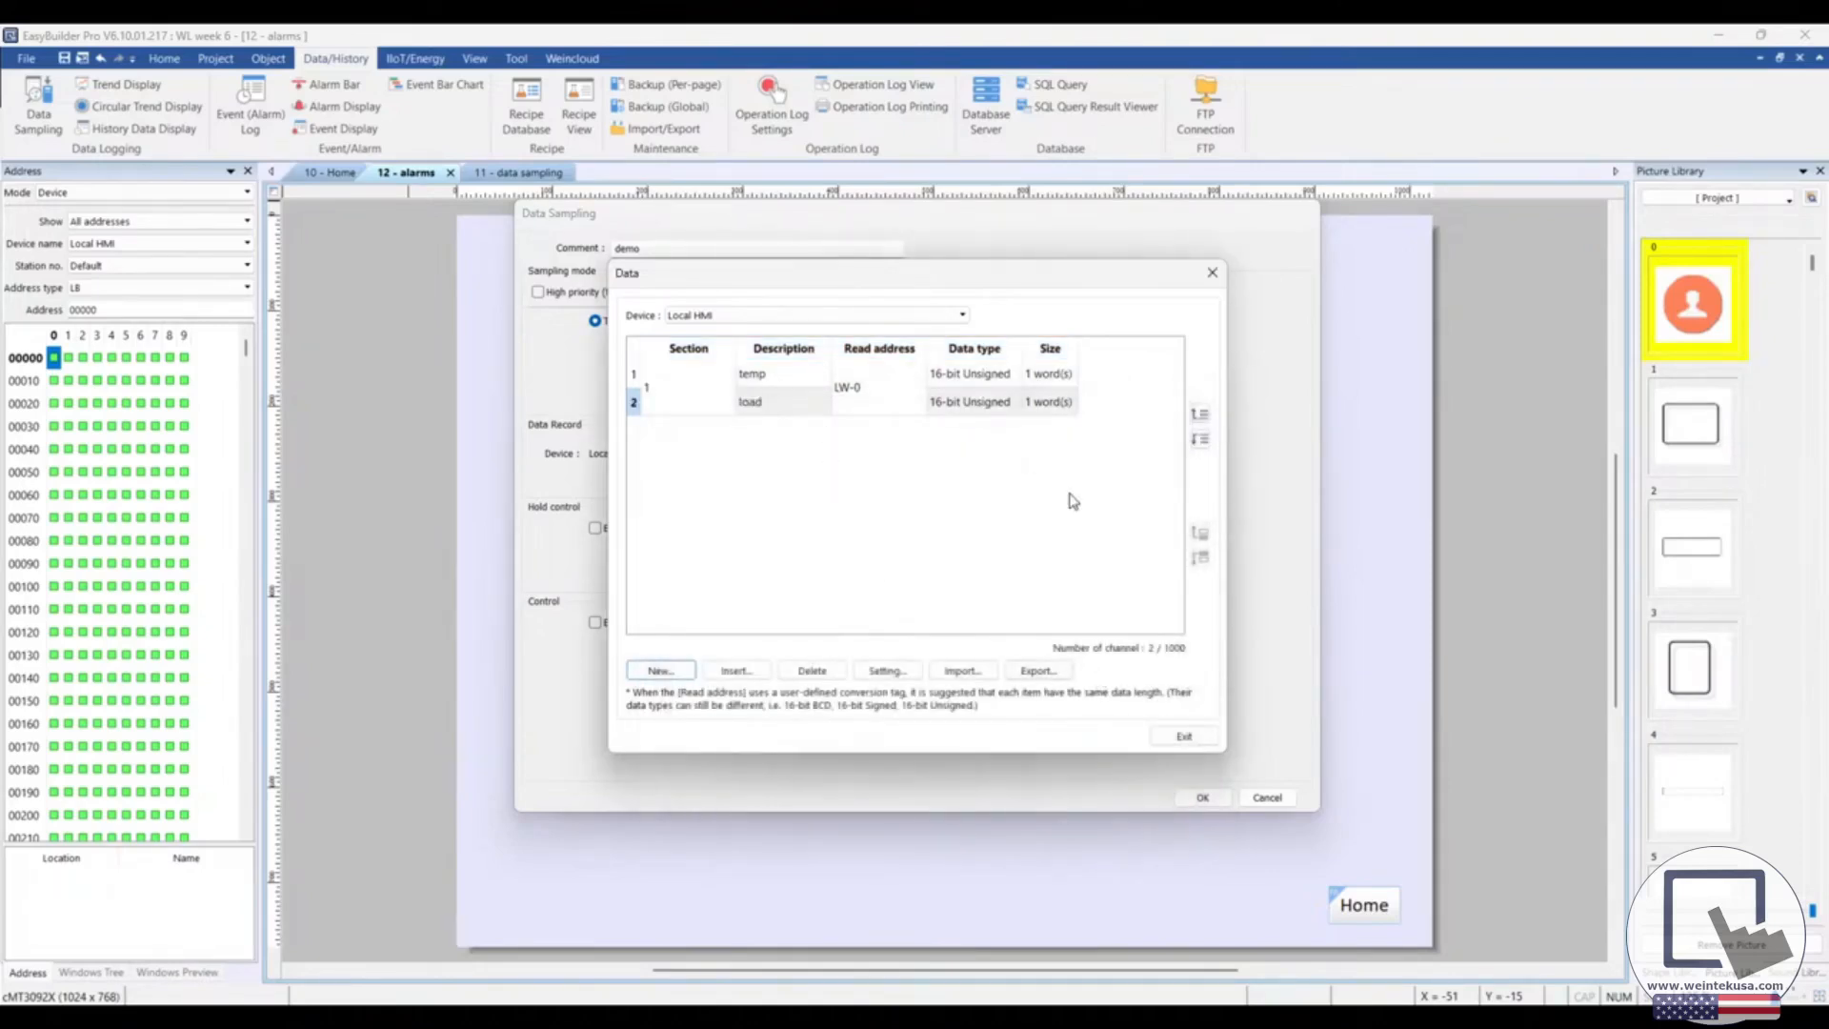
click(1157, 735)
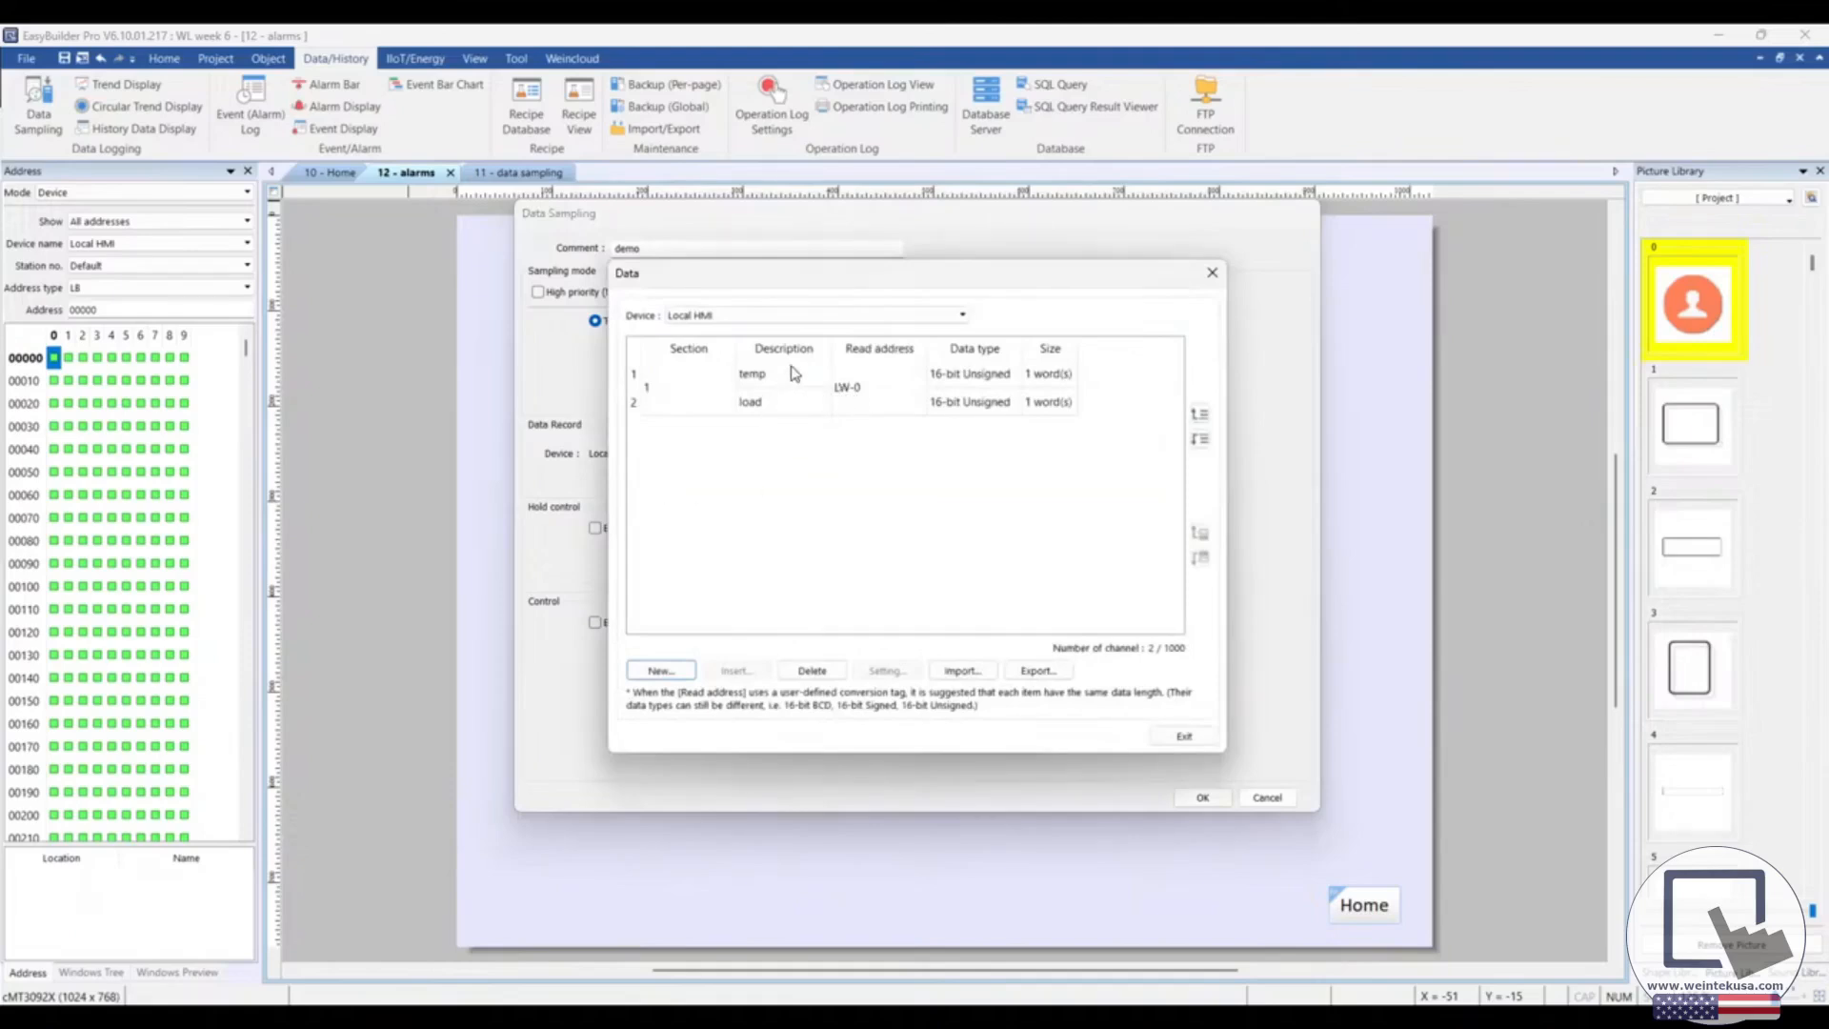
click(658, 671)
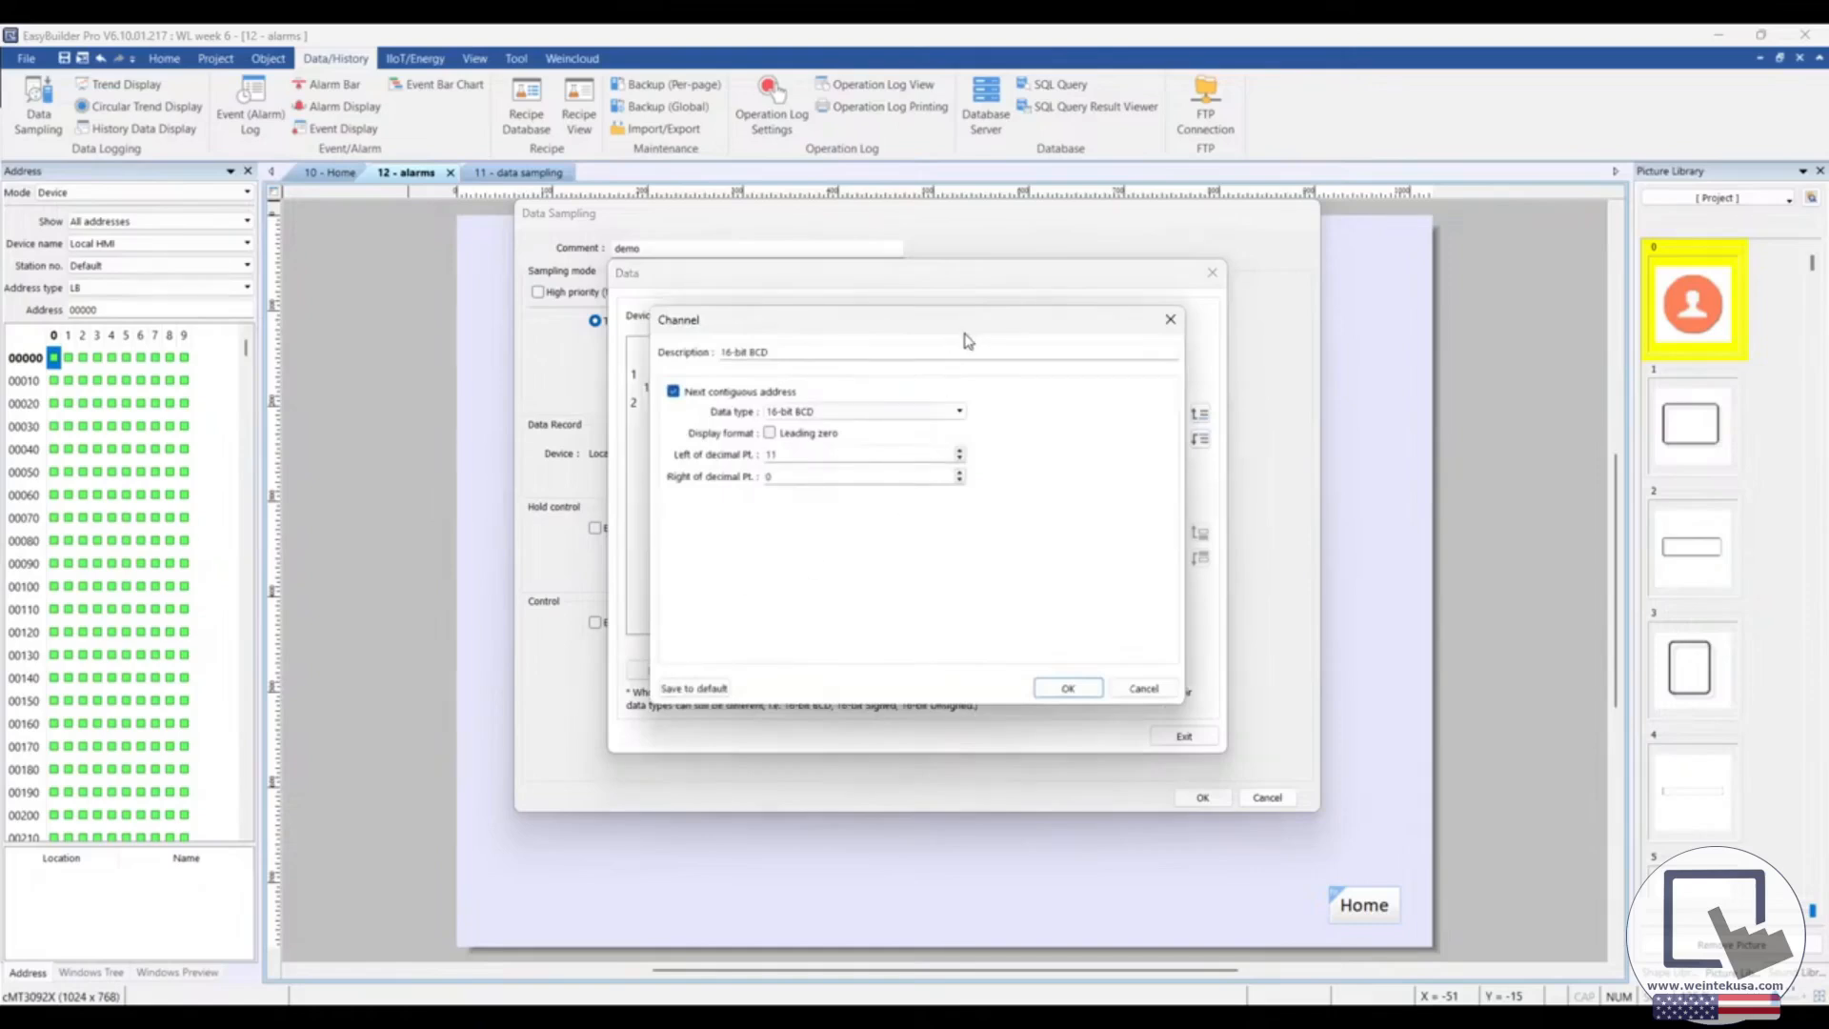
drag(960, 324, 963, 474)
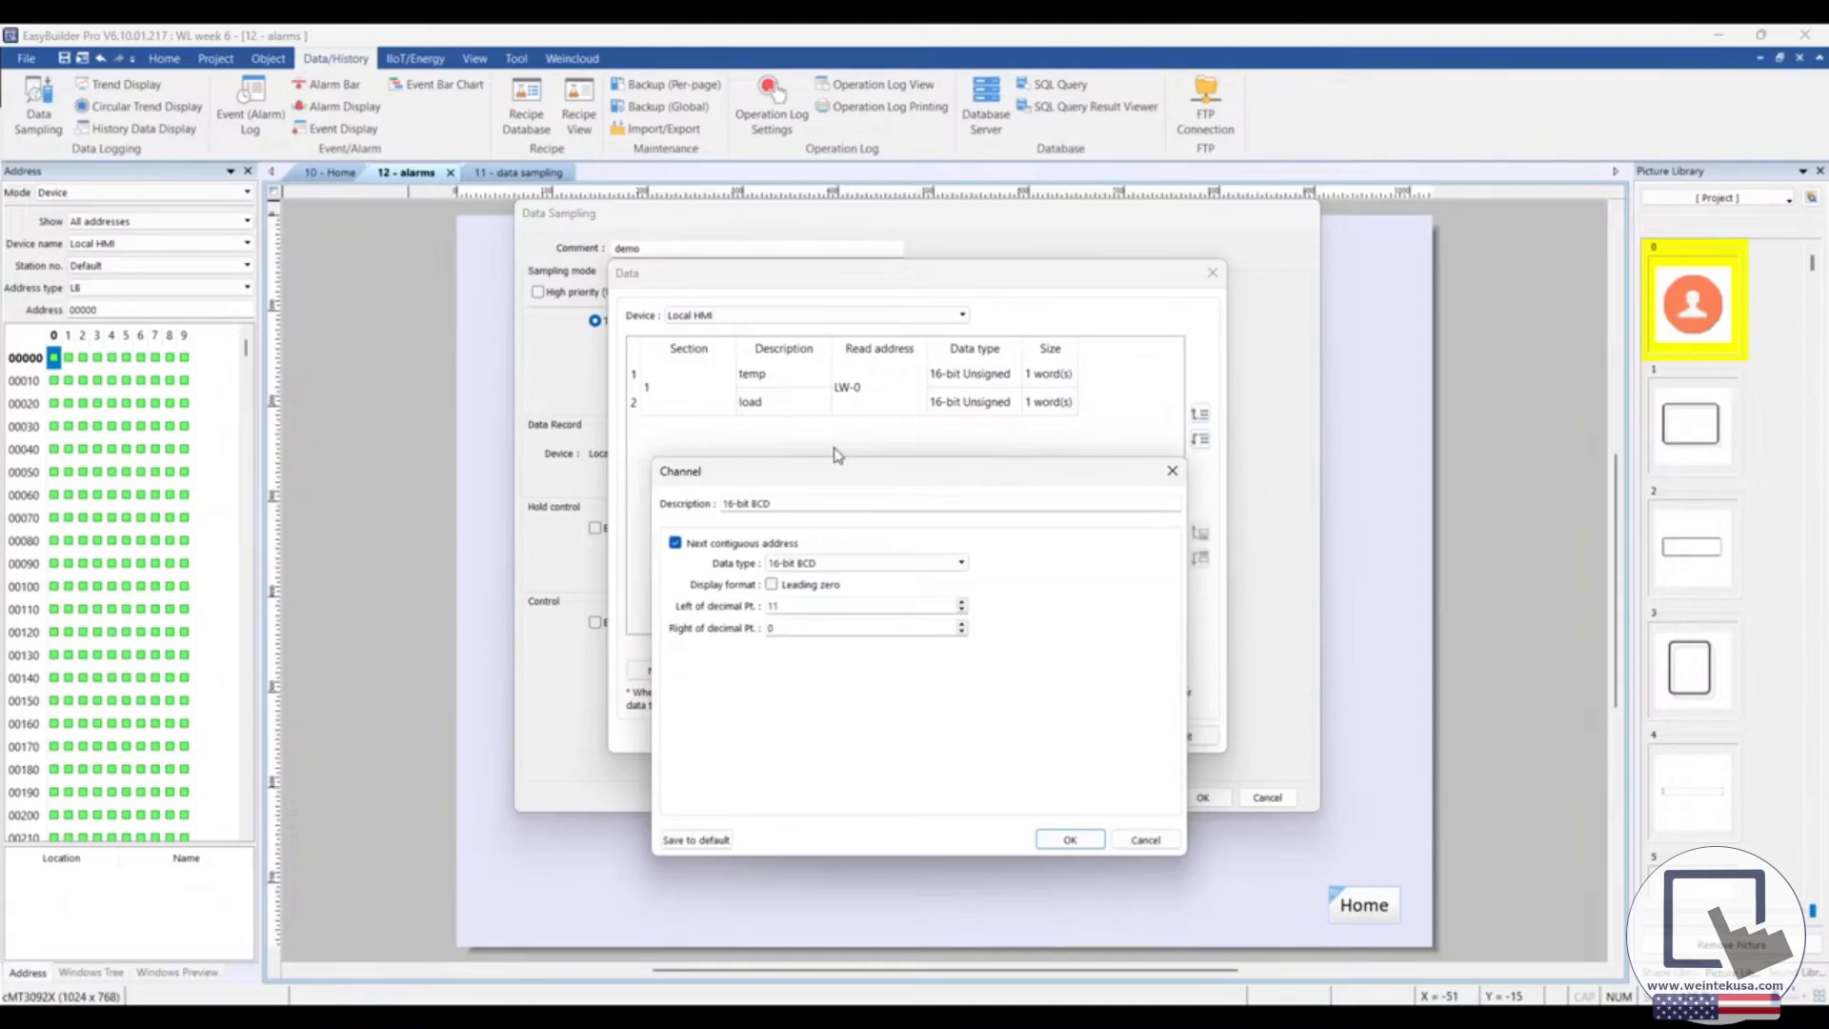
click(677, 543)
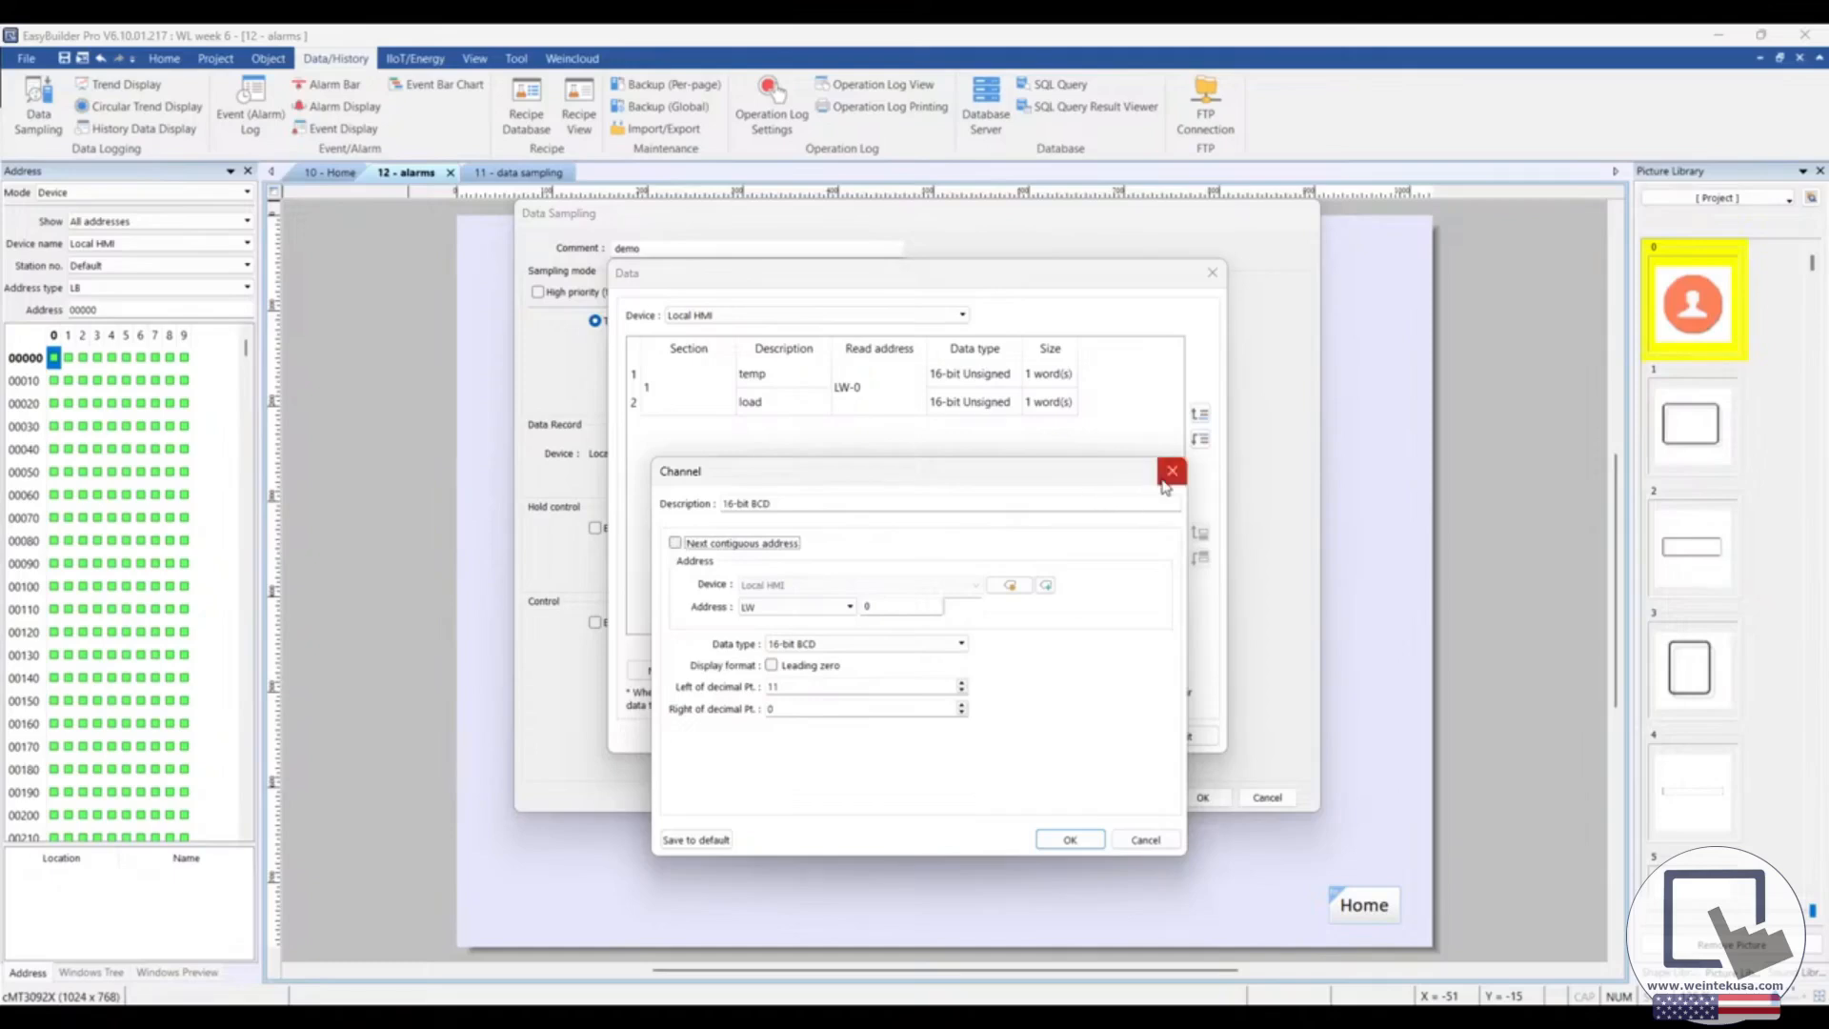
click(1162, 481)
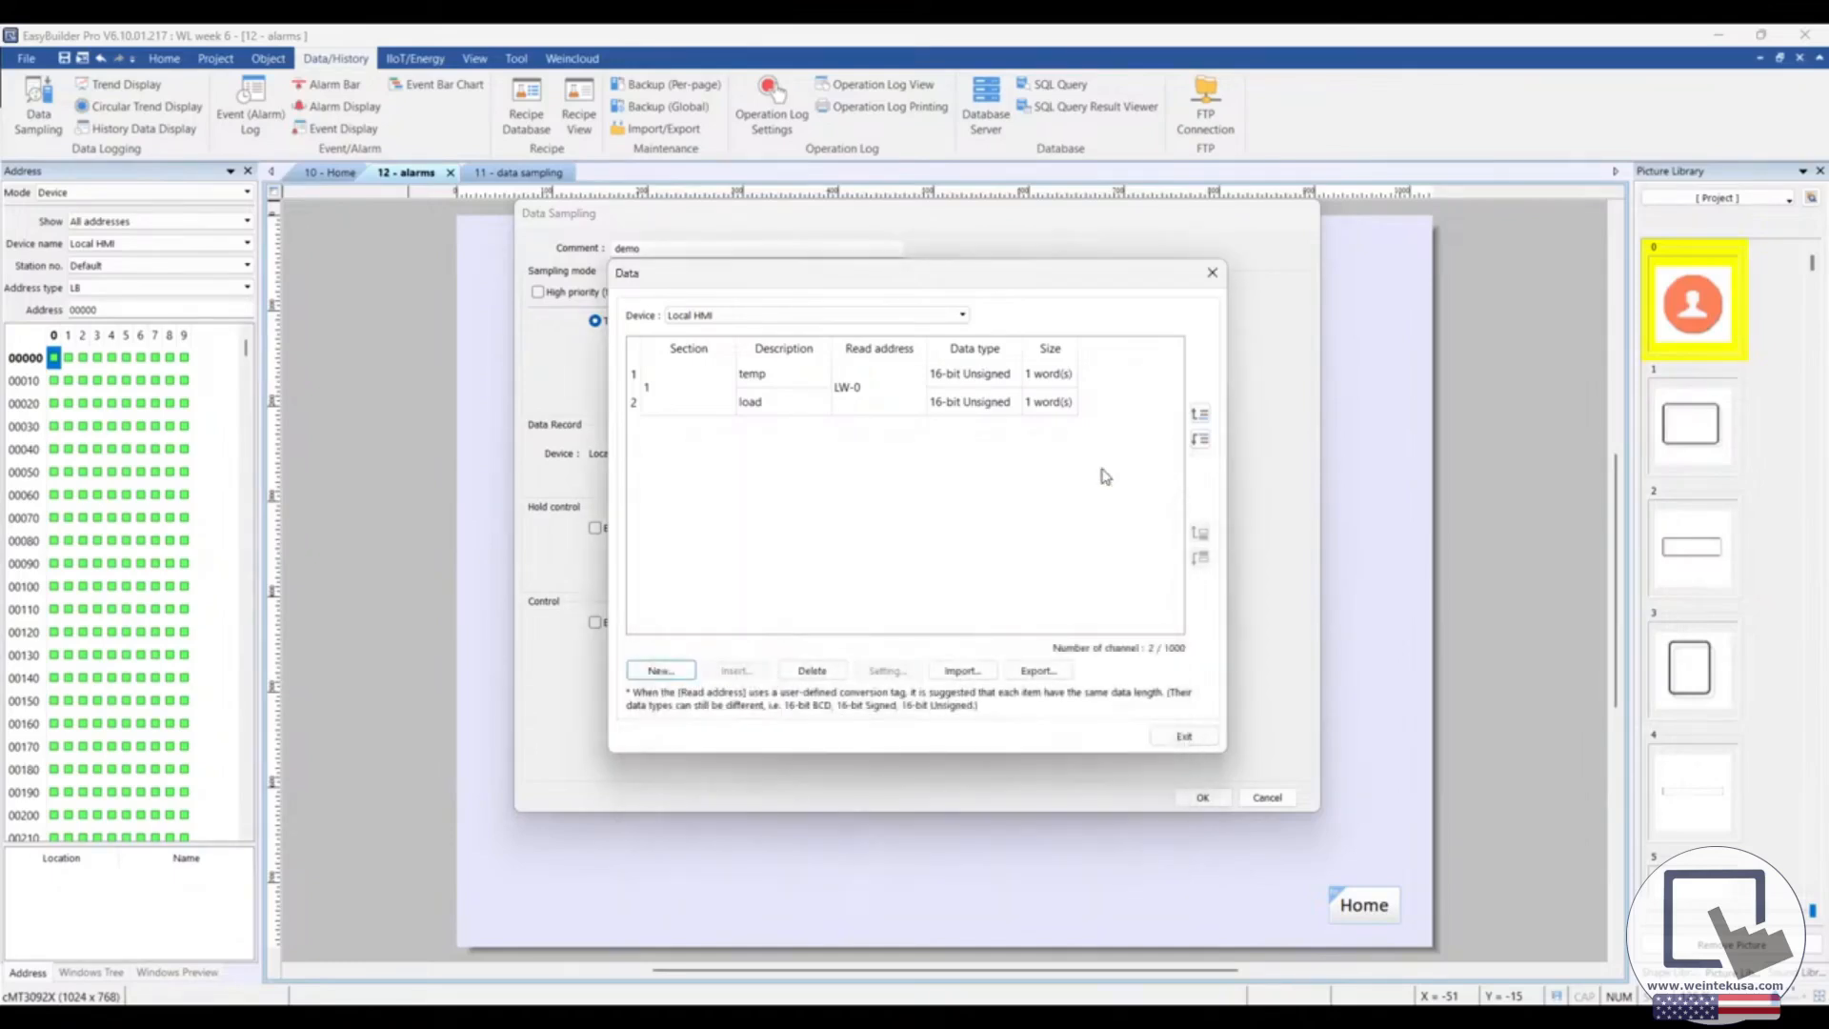
Enable the history file for the demo sampling, save it to USB disk 1 without periodic auto sync, and close the data sampling setup
click(1182, 737)
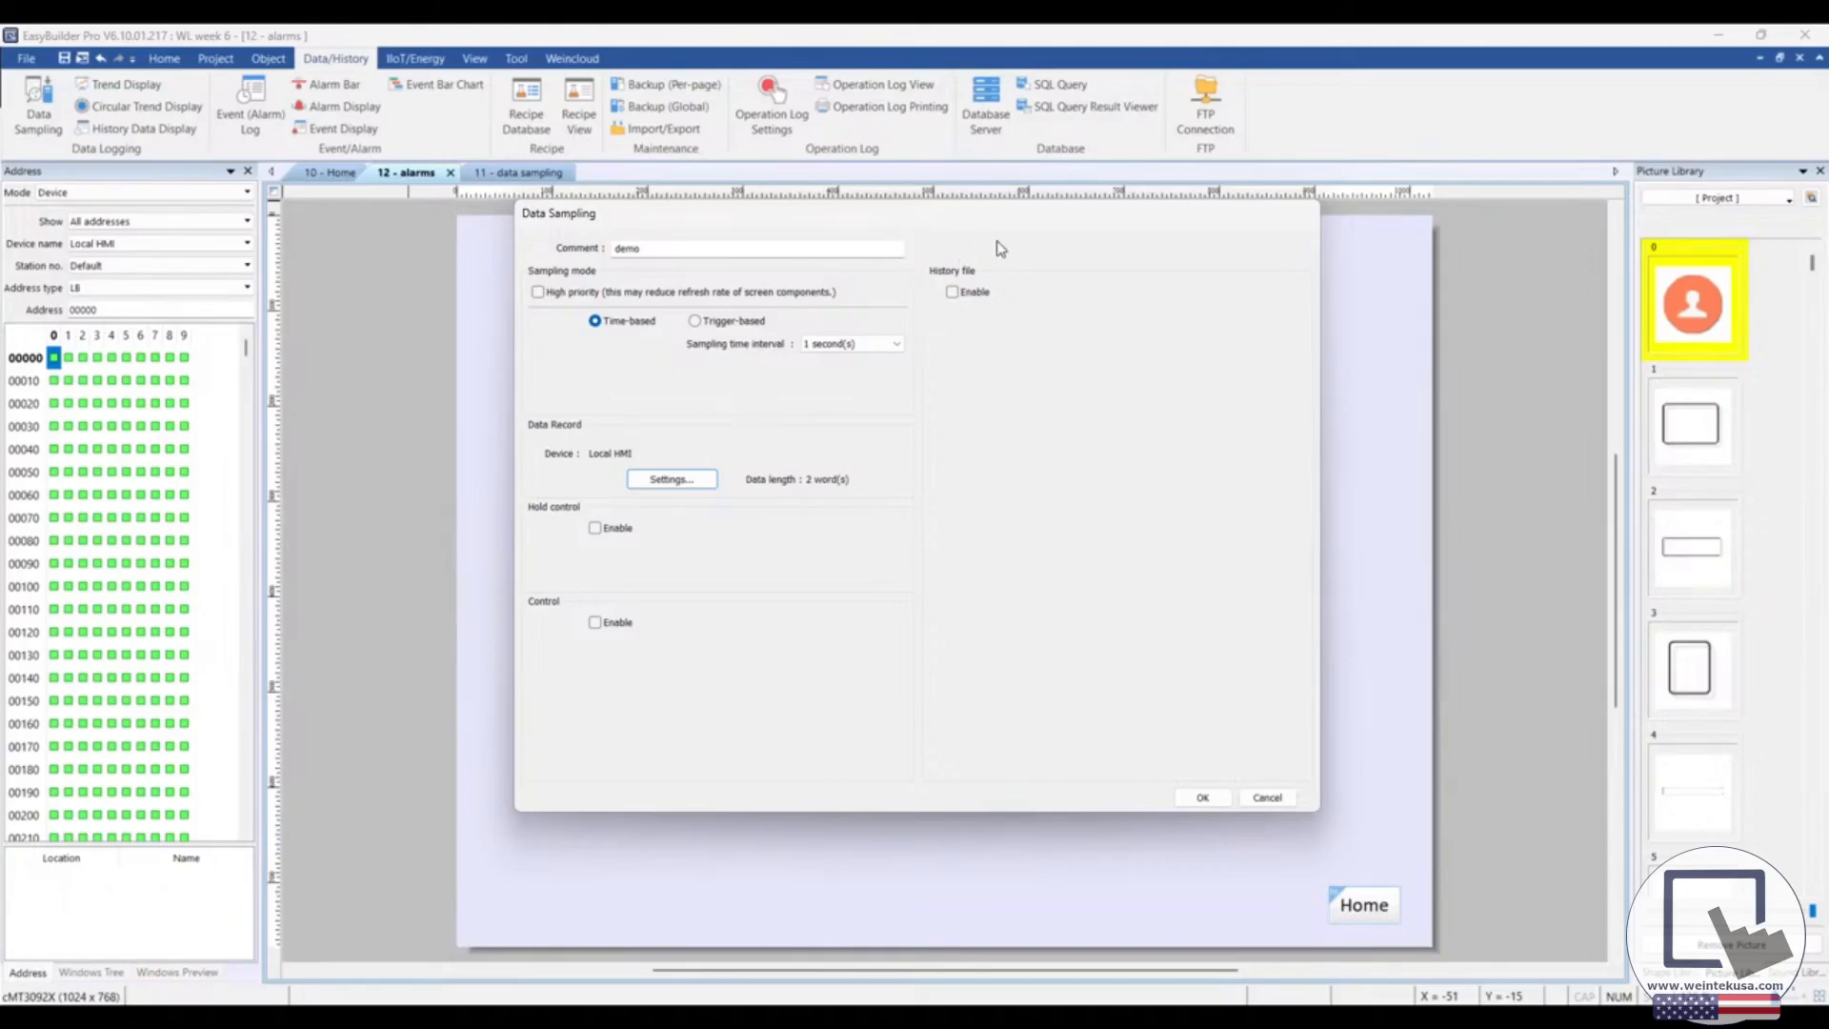
click(953, 295)
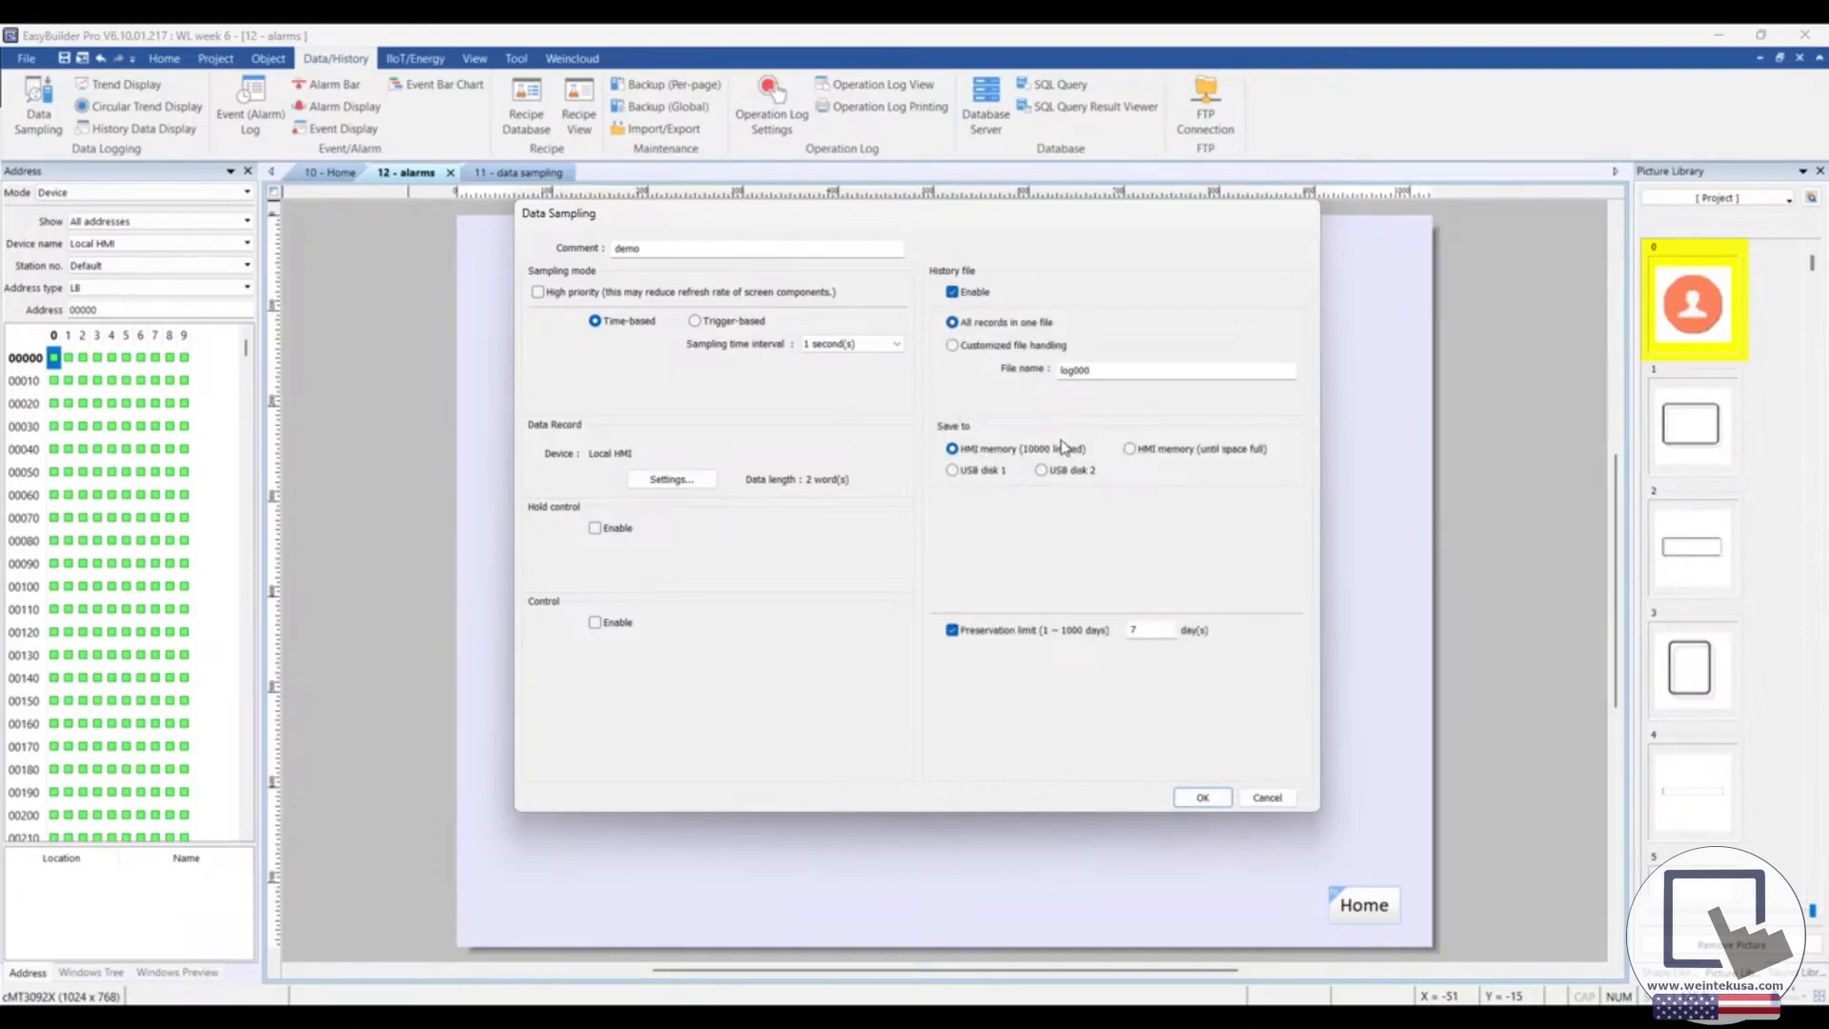
click(953, 471)
click(952, 654)
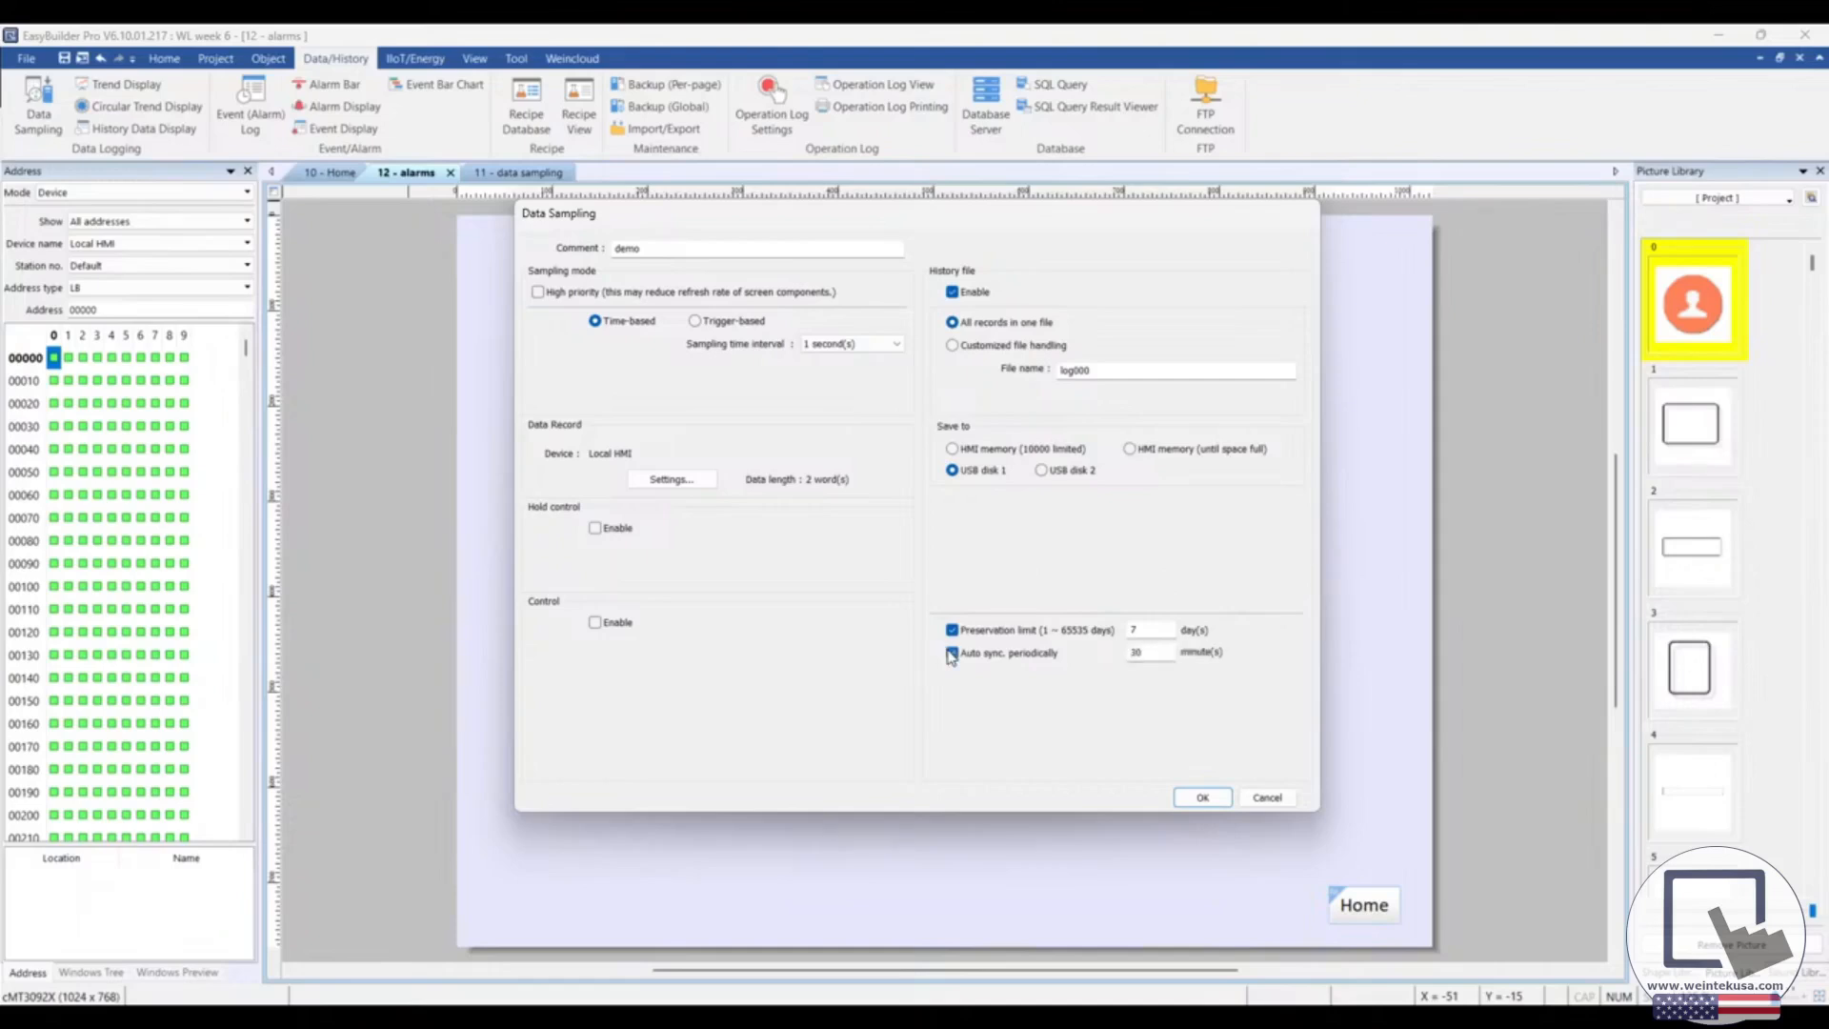
click(951, 653)
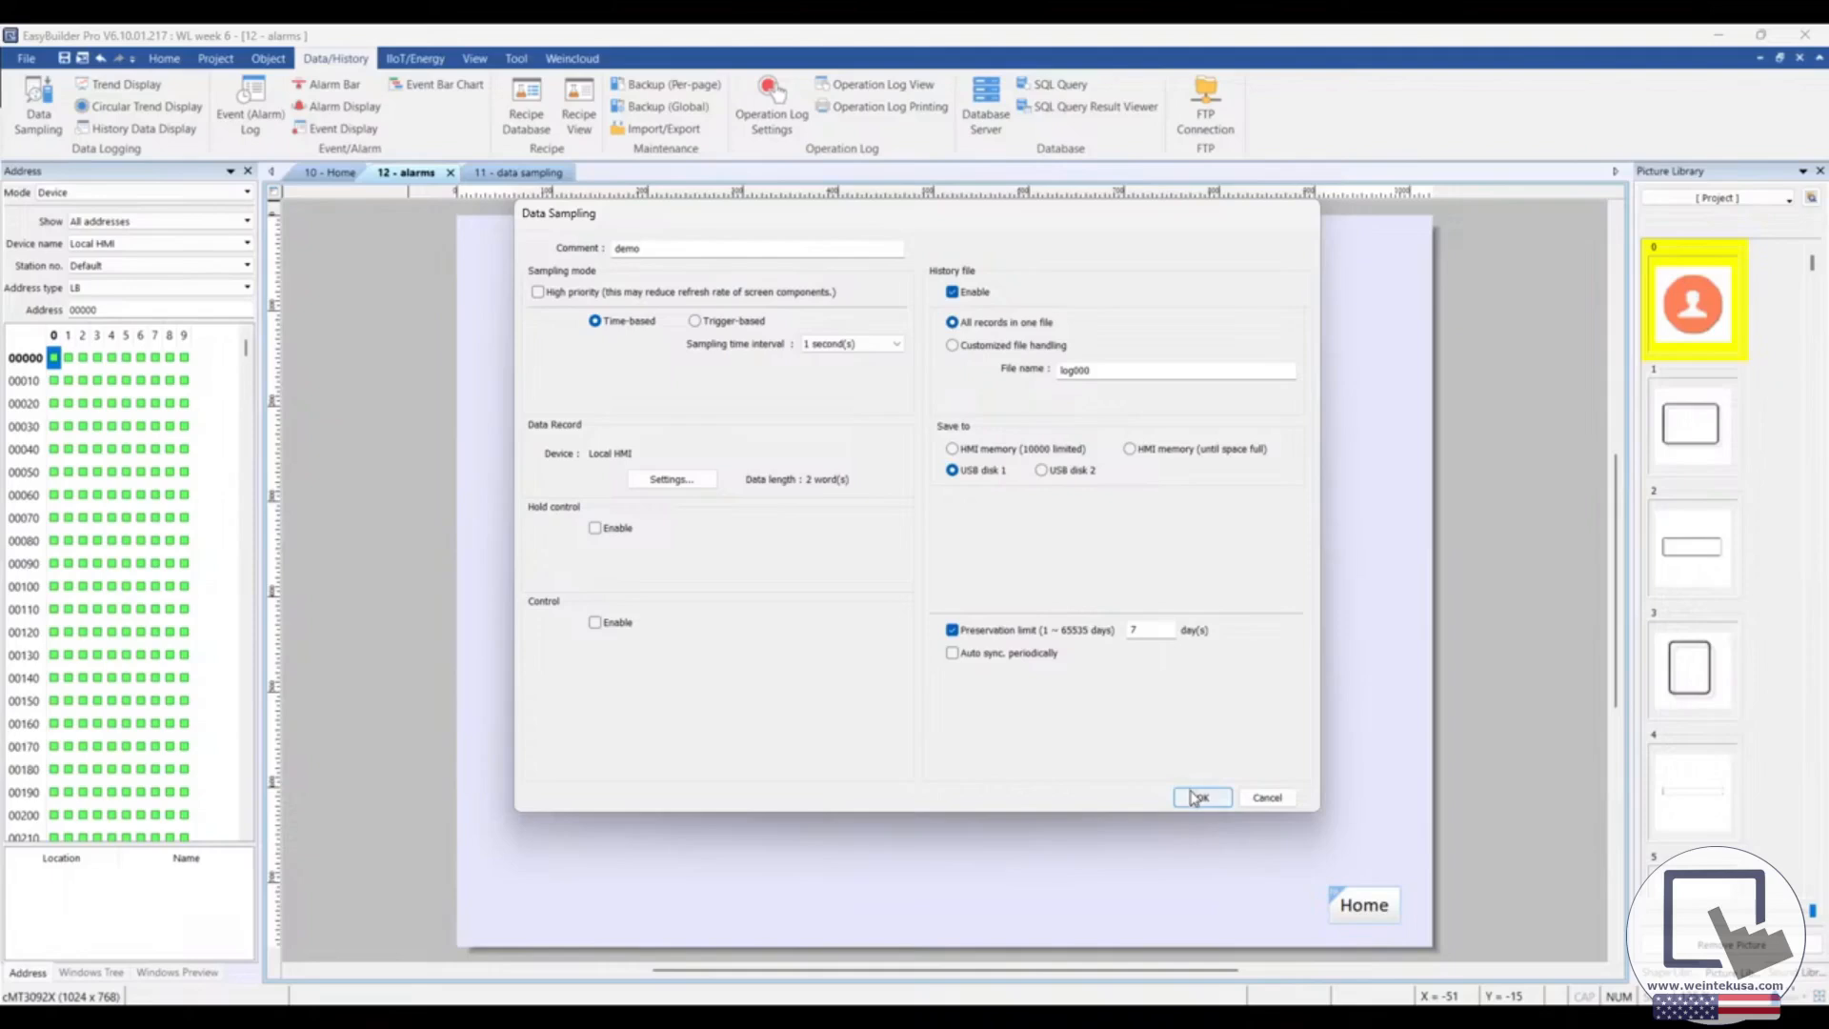
click(1194, 799)
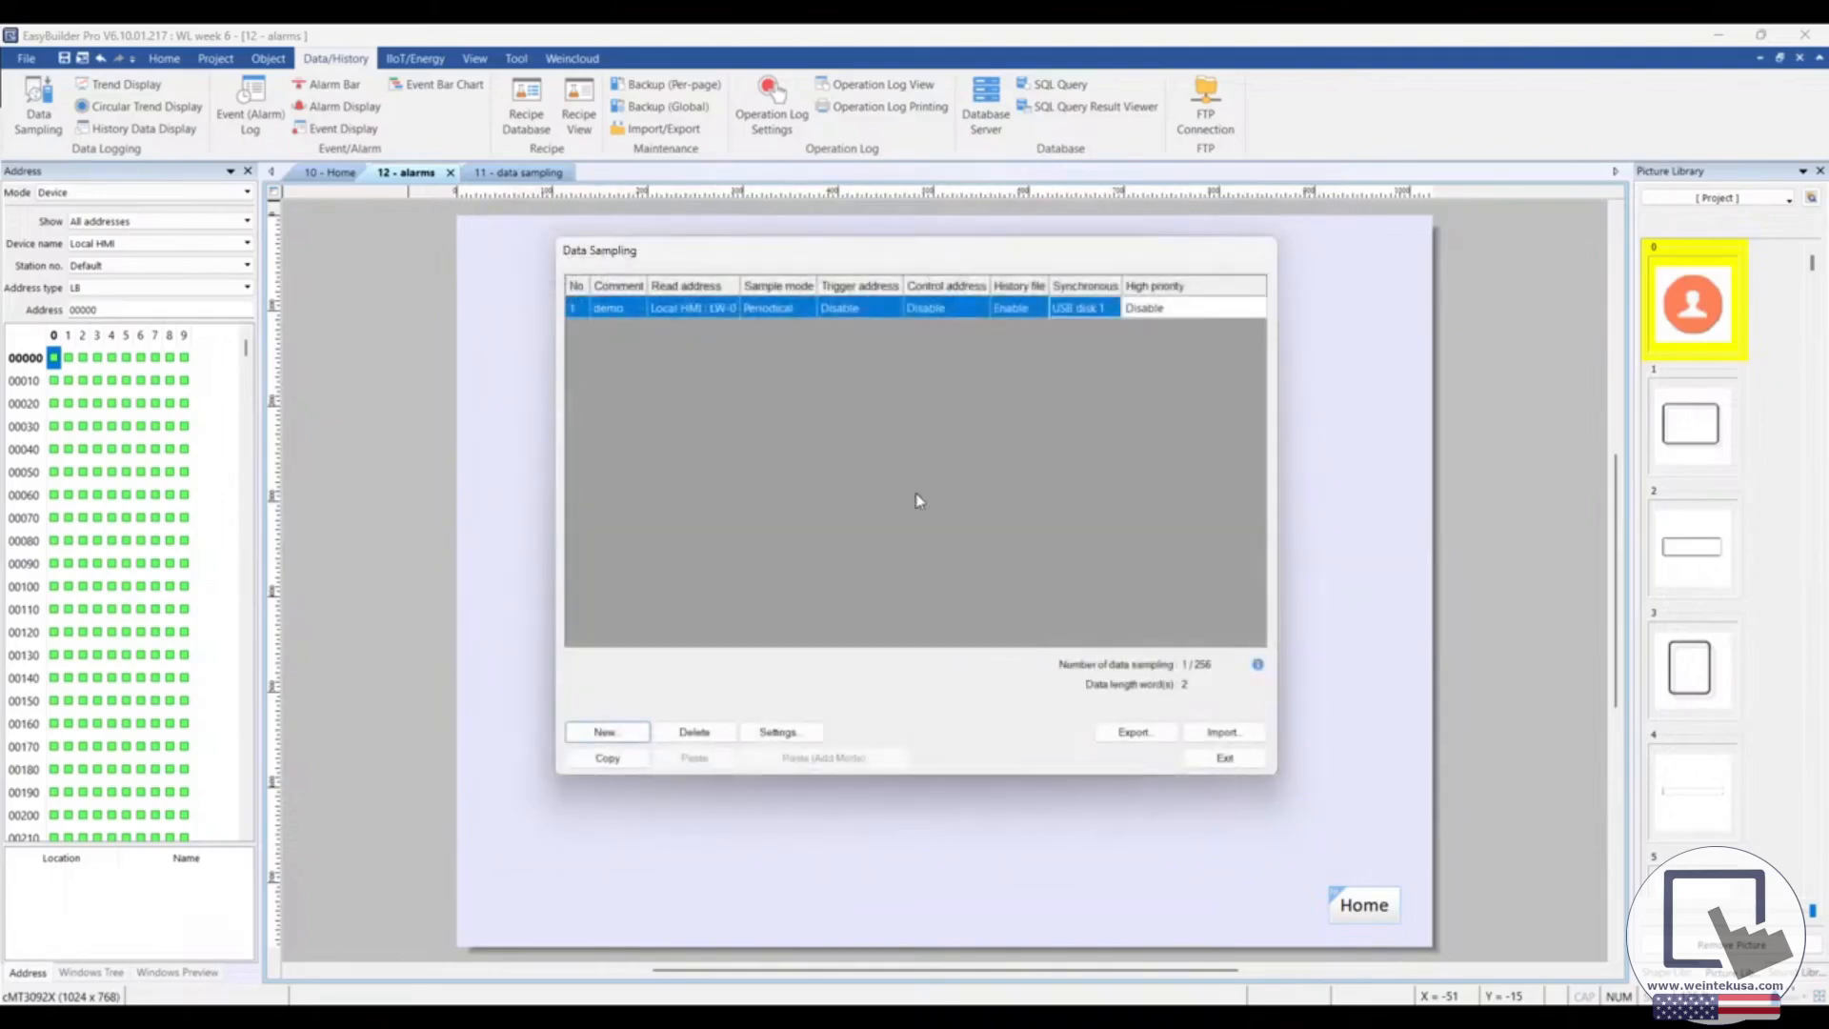
click(1226, 760)
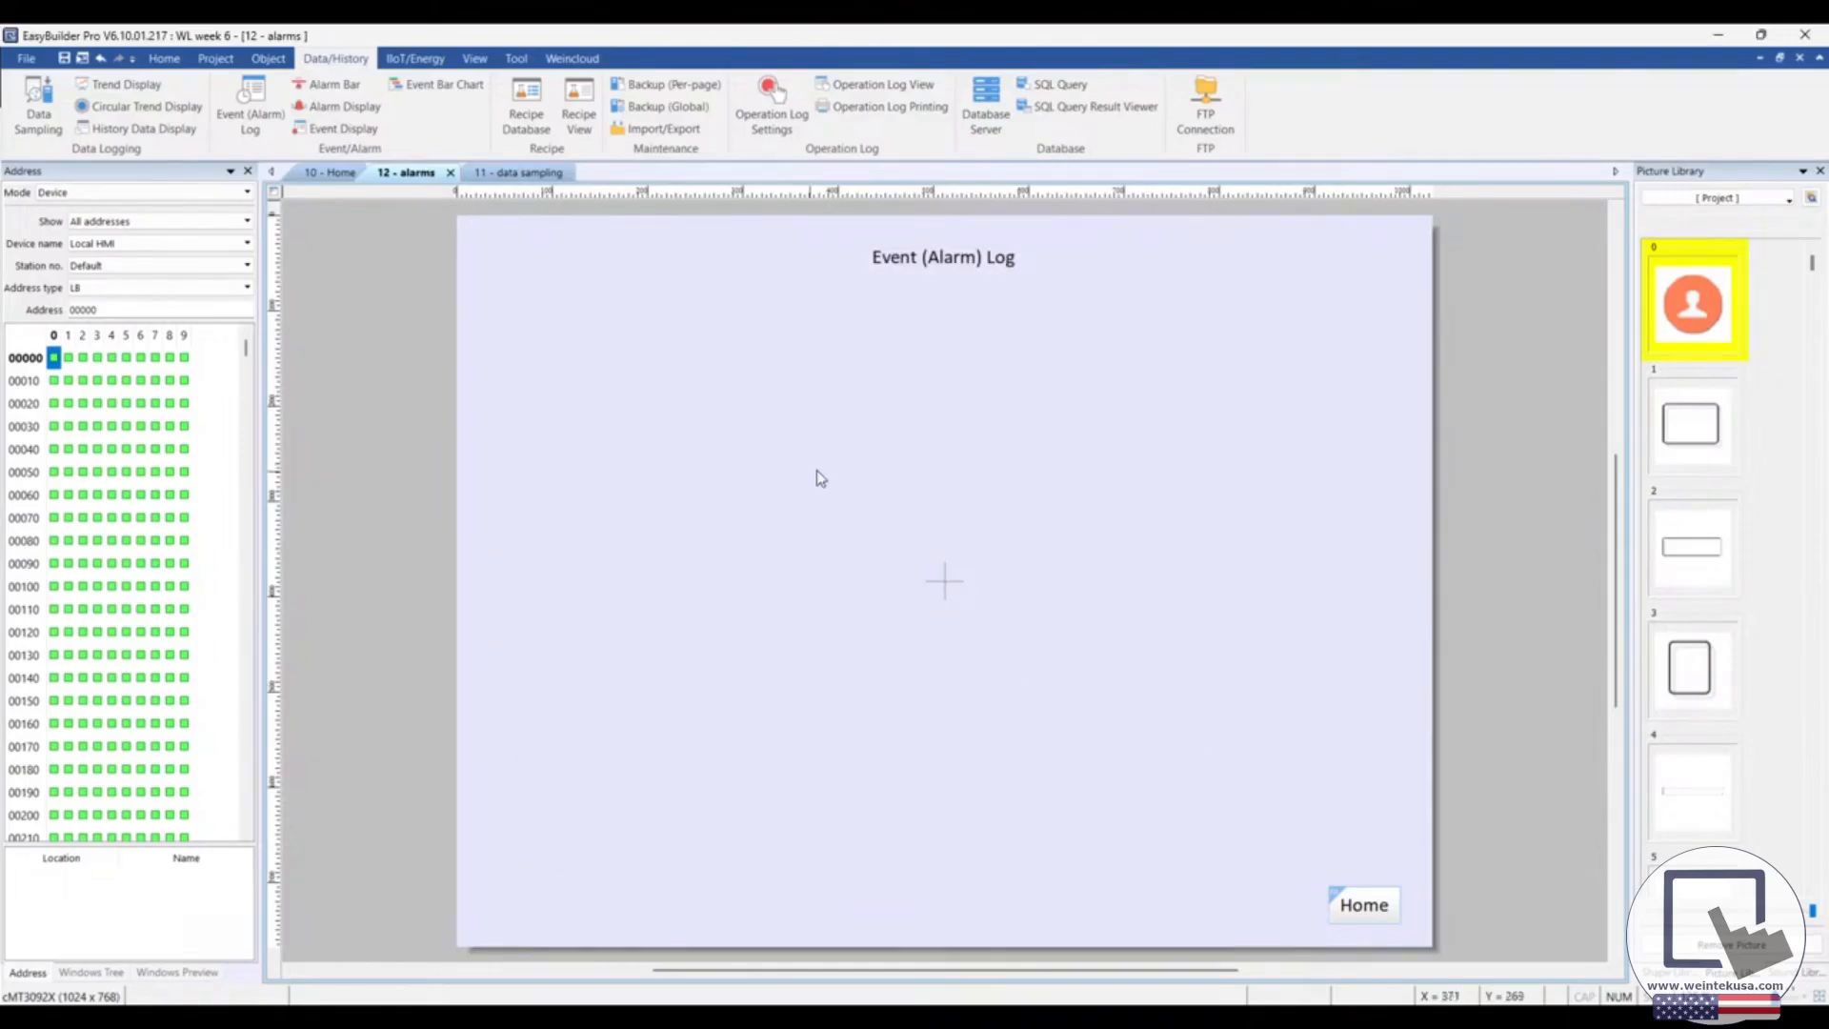
Start a new trend display with the comment "demo" and data sampling index 1. demo as its source
click(159, 88)
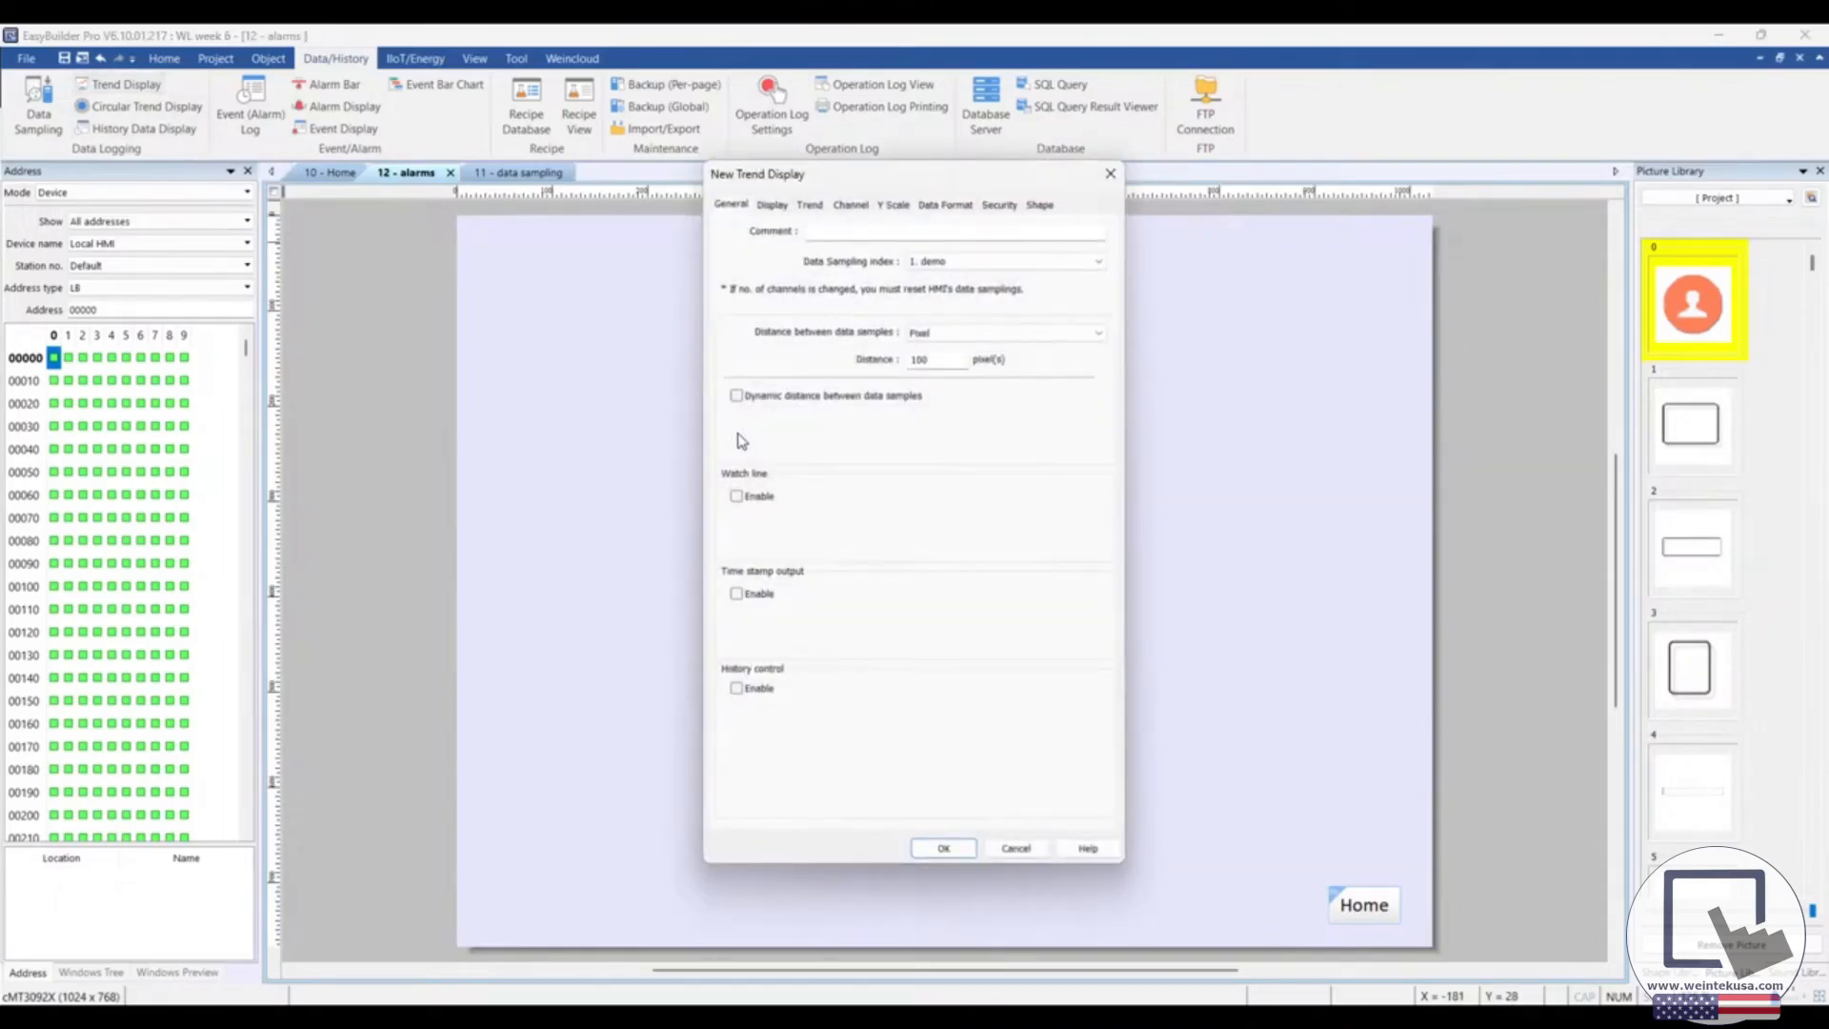
drag(872, 171, 871, 187)
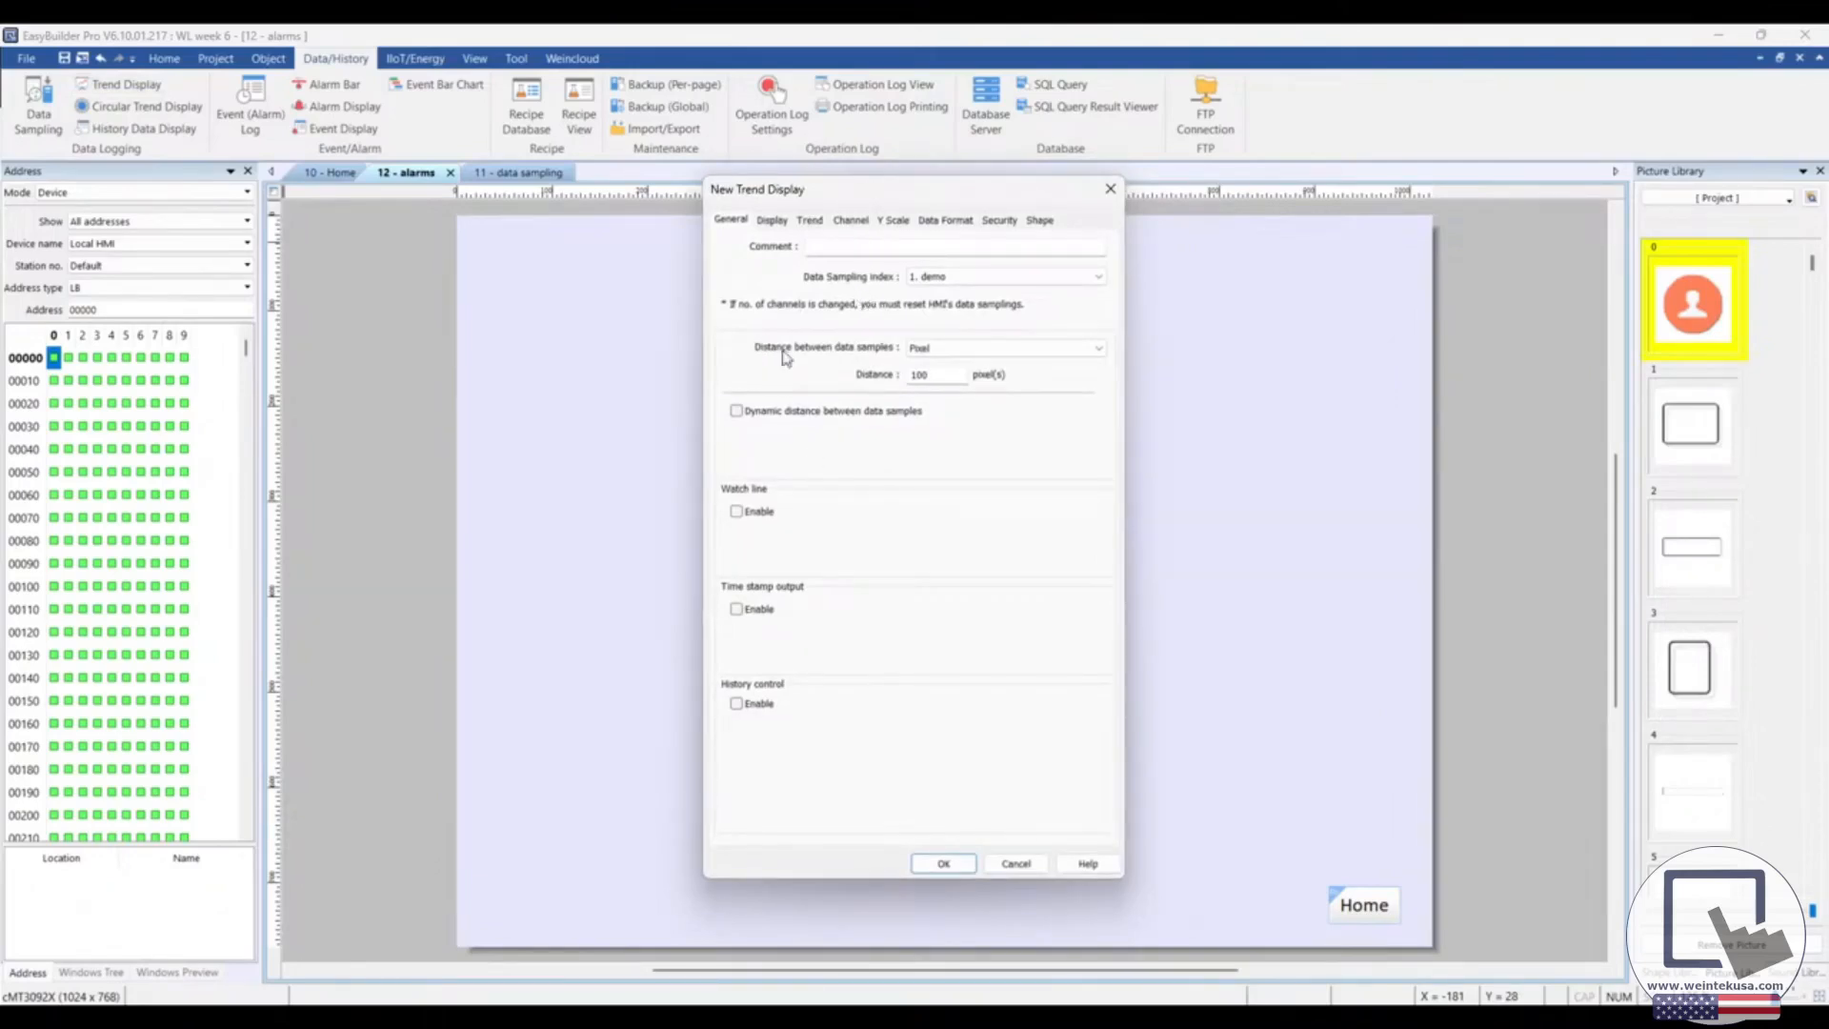
click(828, 249)
text(demo)
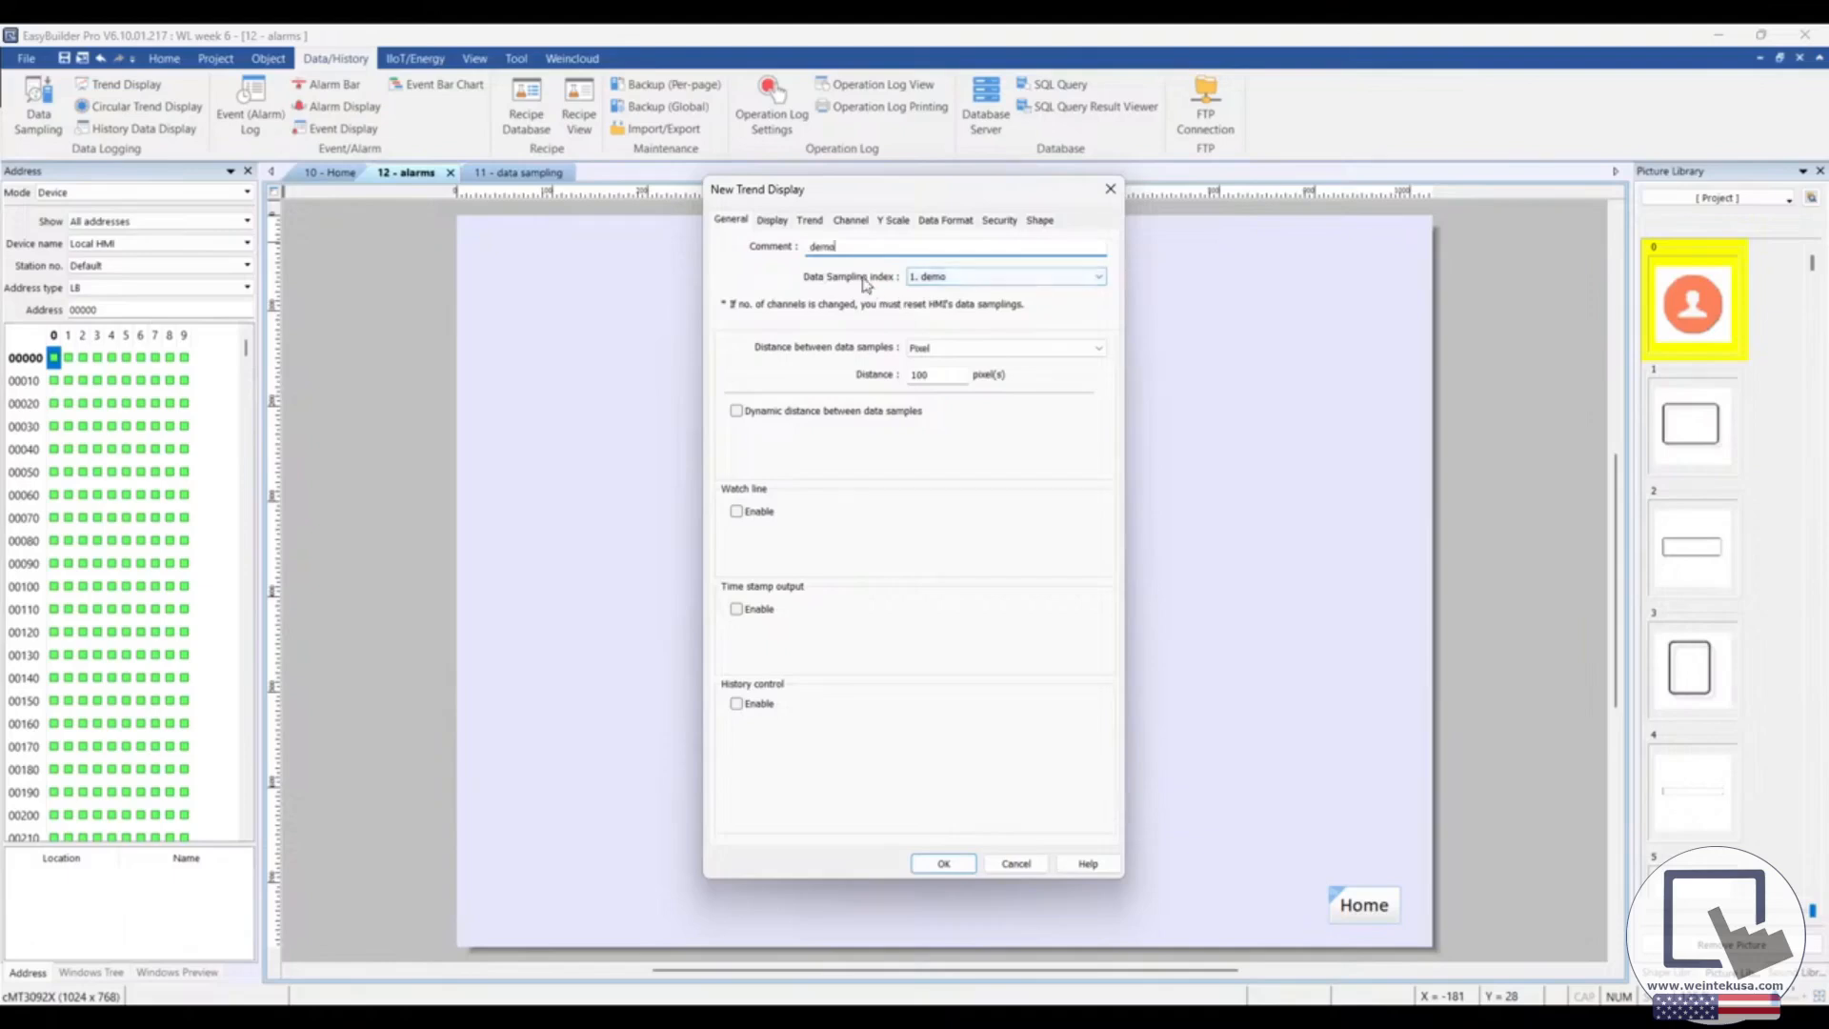
click(1100, 278)
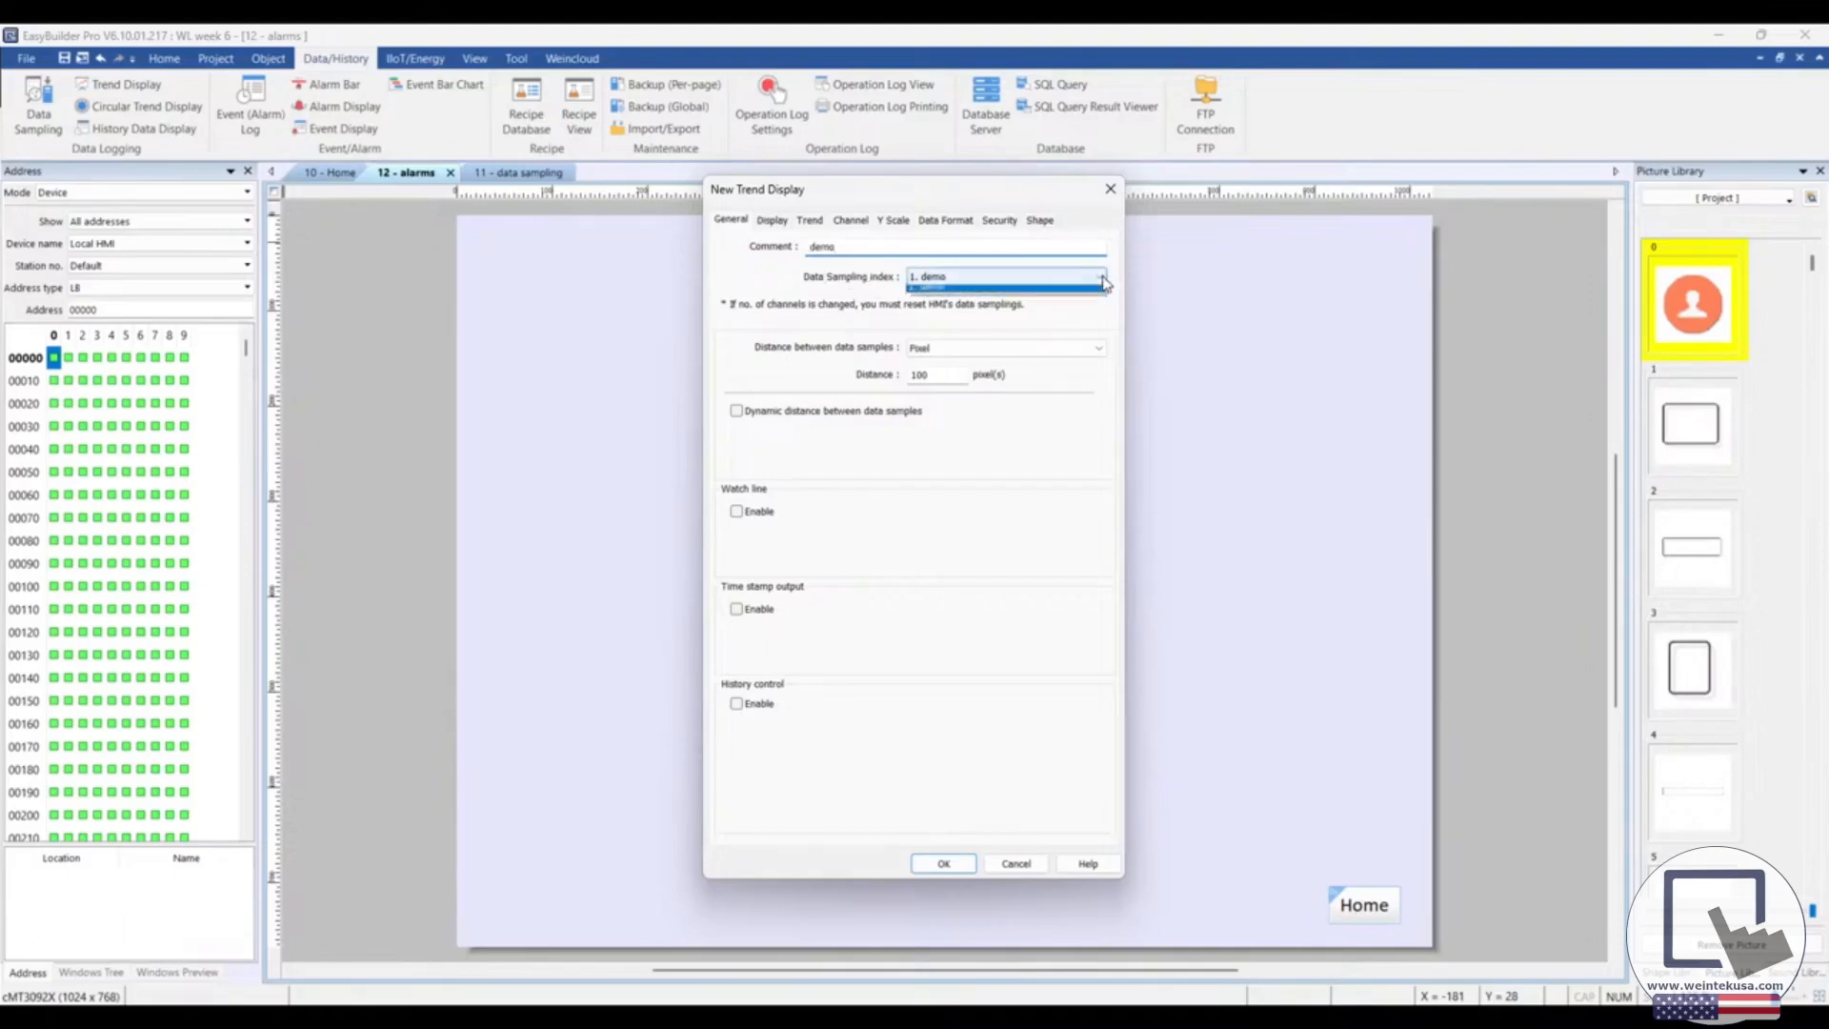
click(934, 288)
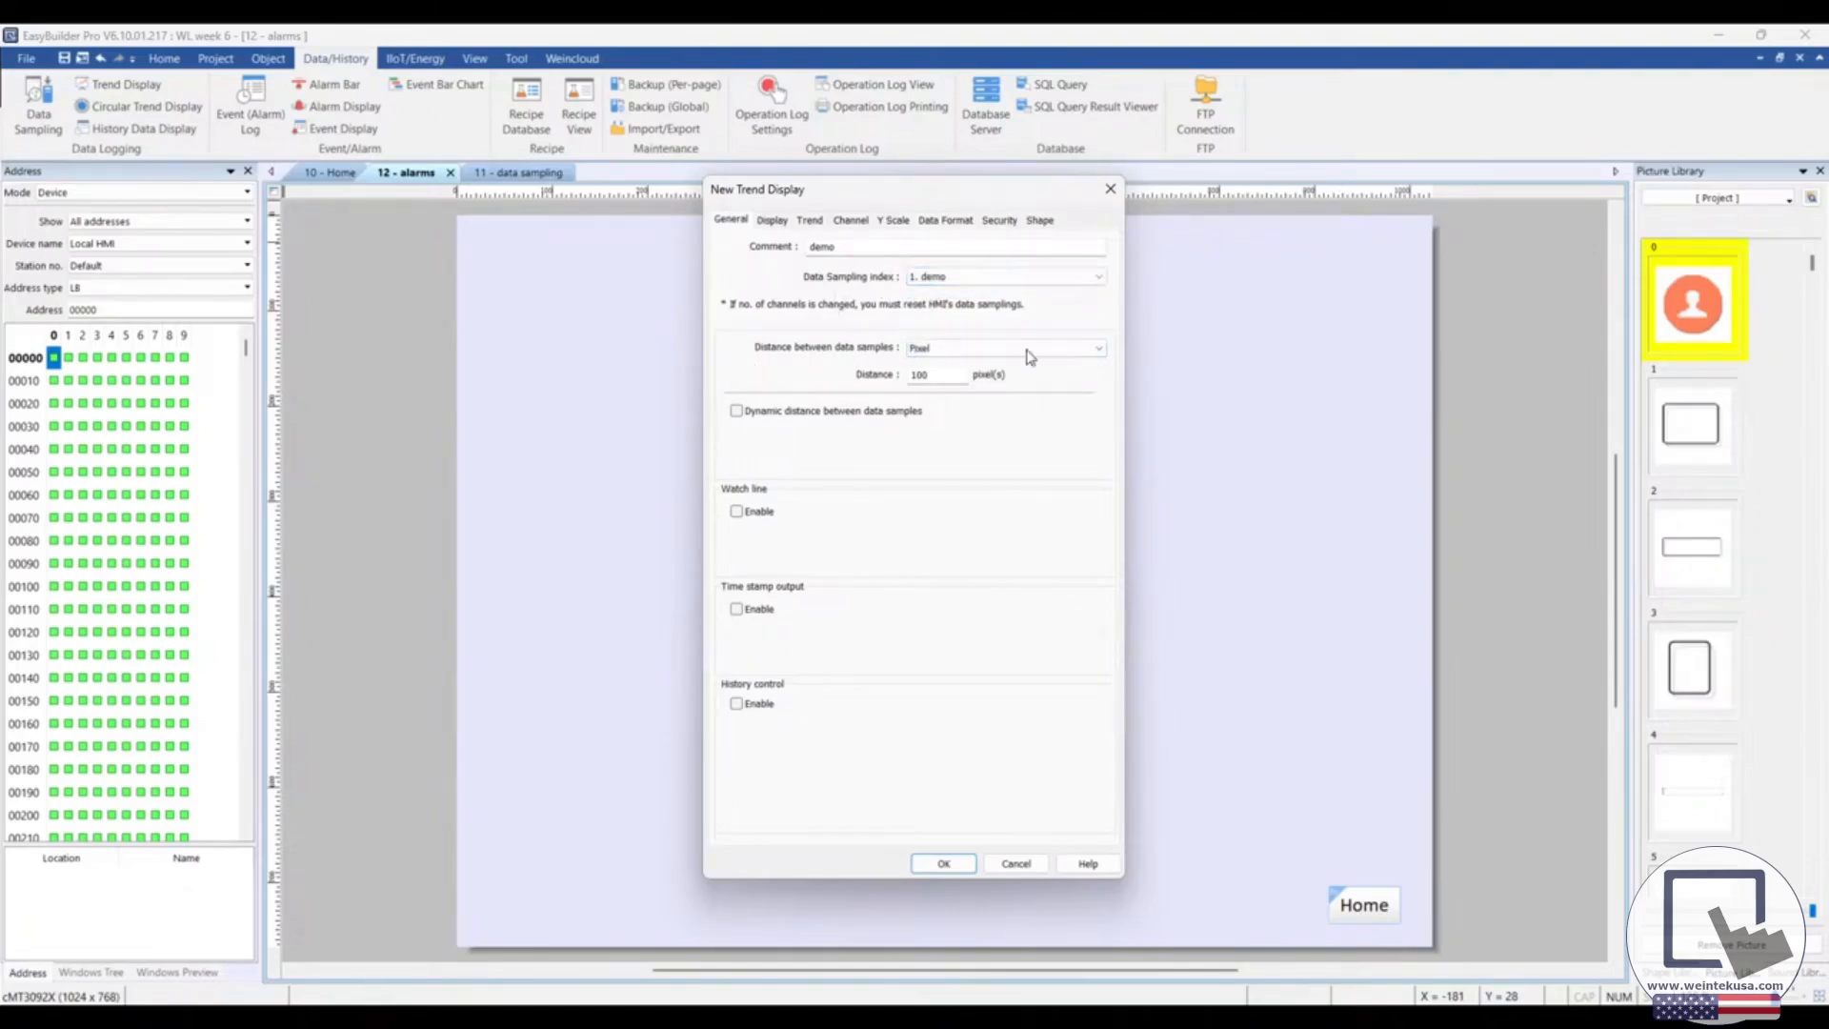
Examine the sample distance options, the display options and the trend appearance settings of the new trend display
click(1091, 353)
click(1033, 375)
click(737, 411)
click(737, 411)
click(771, 220)
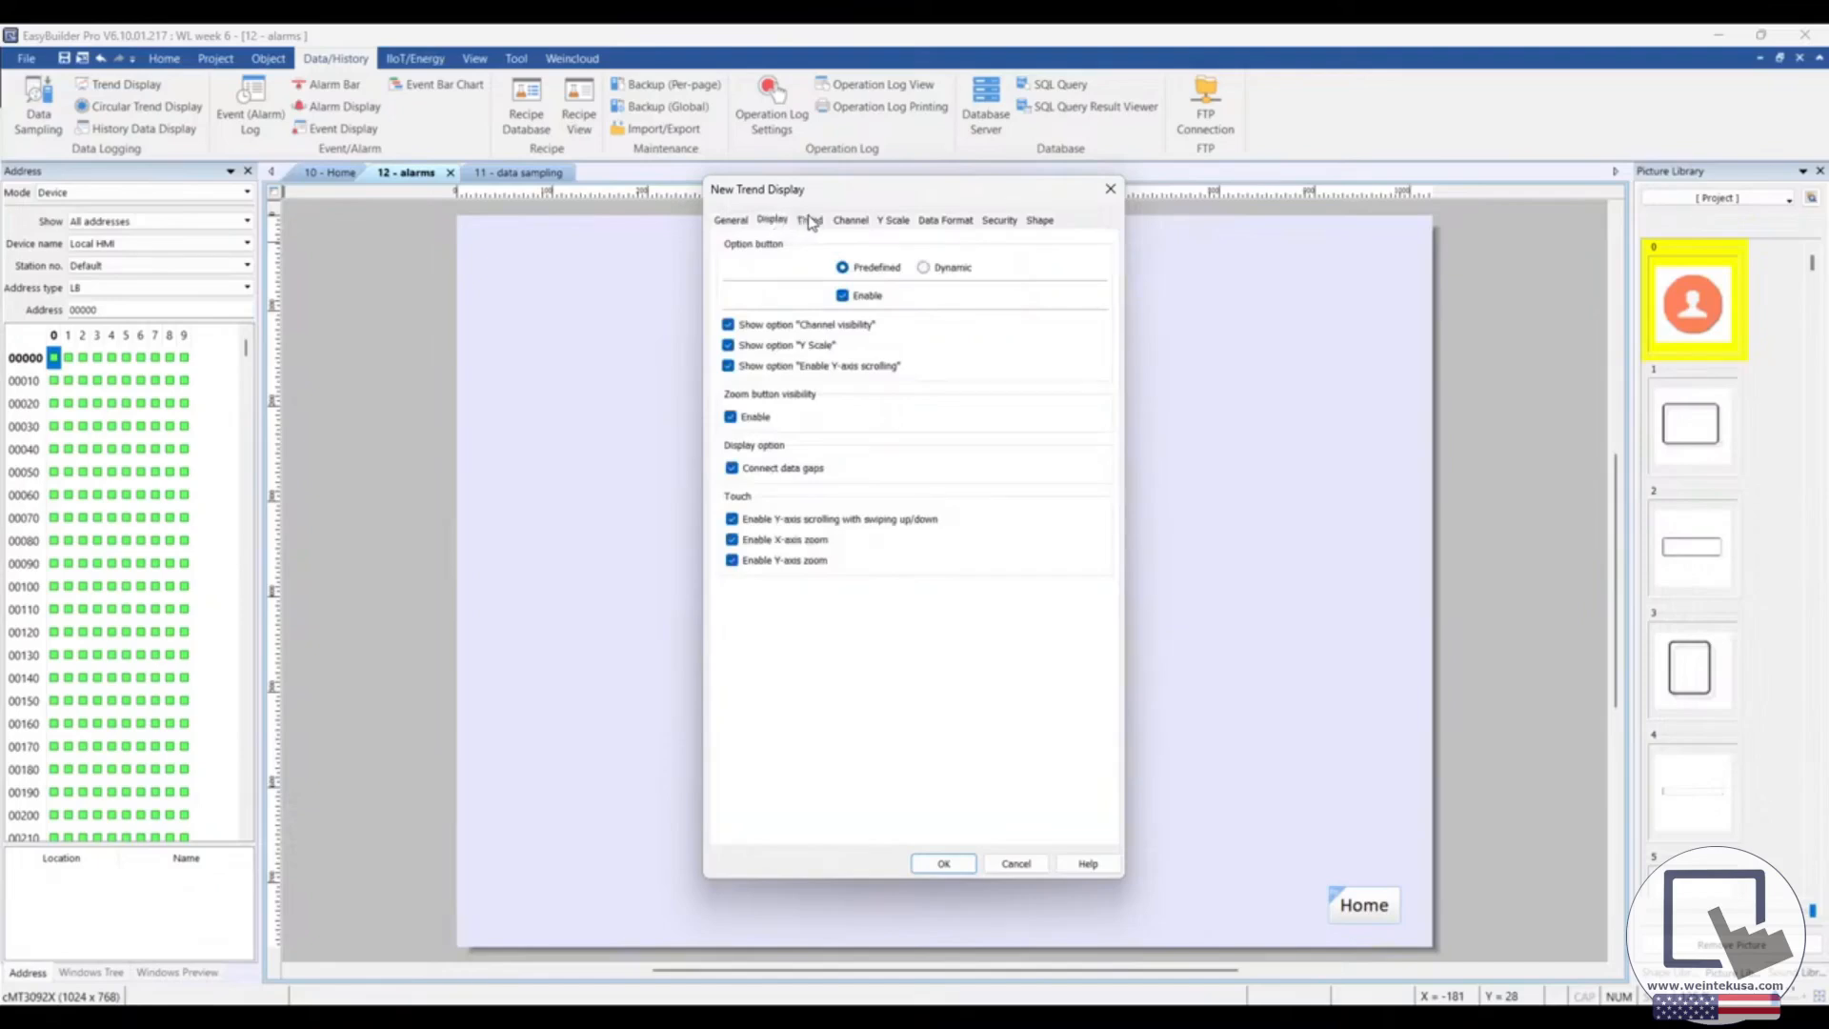
click(810, 221)
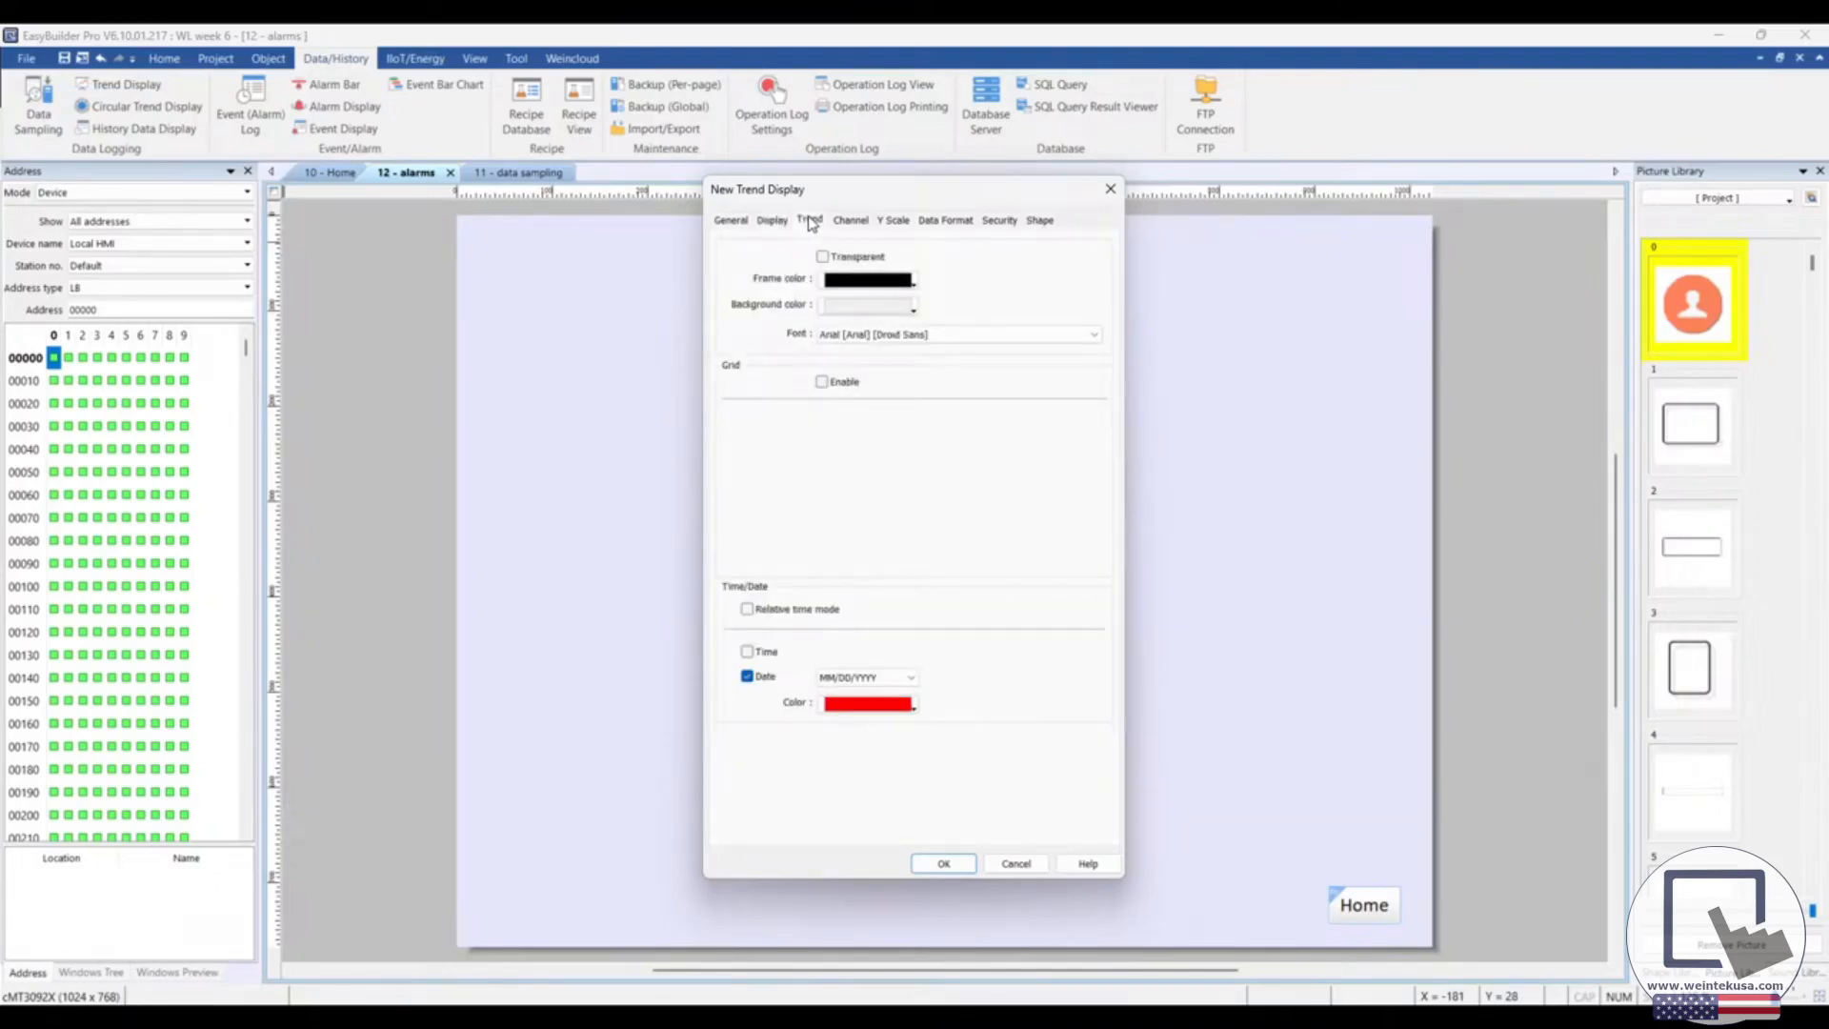
Place the trend display below the Event (Alarm) Log title and widen it to about 765 pixels
click(939, 863)
click(562, 312)
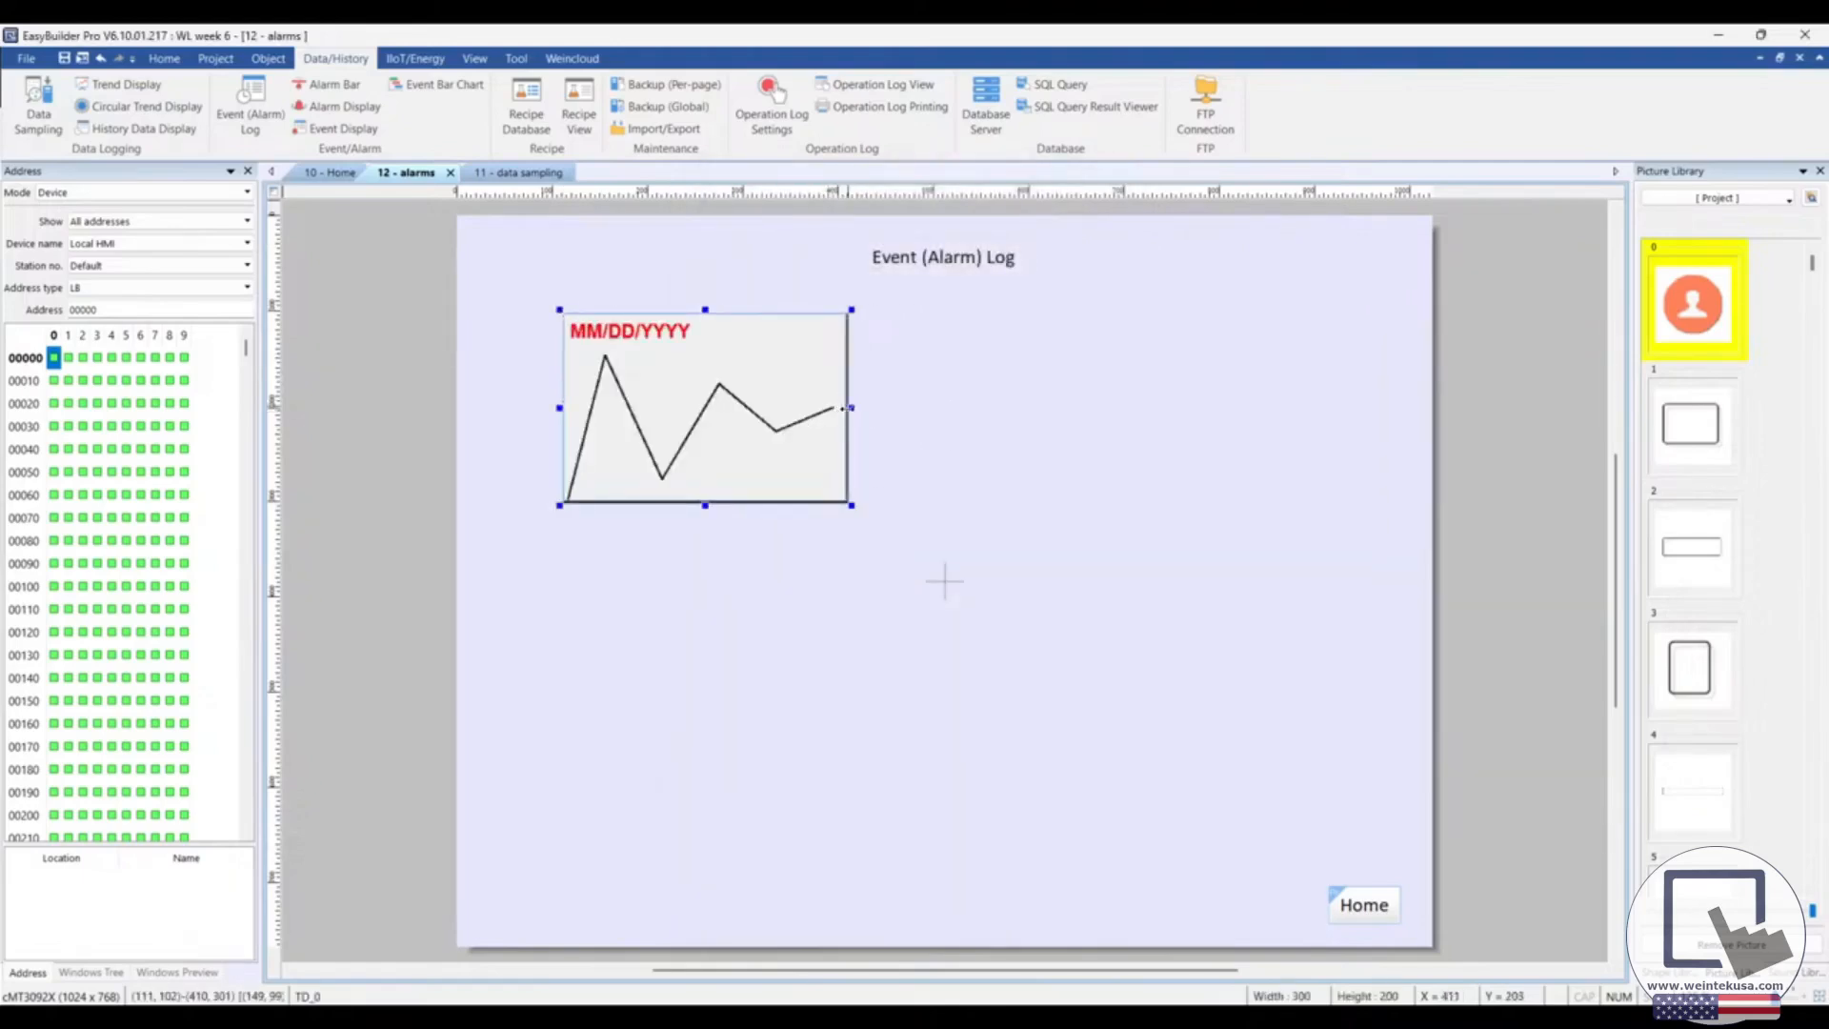
drag(852, 408, 1294, 408)
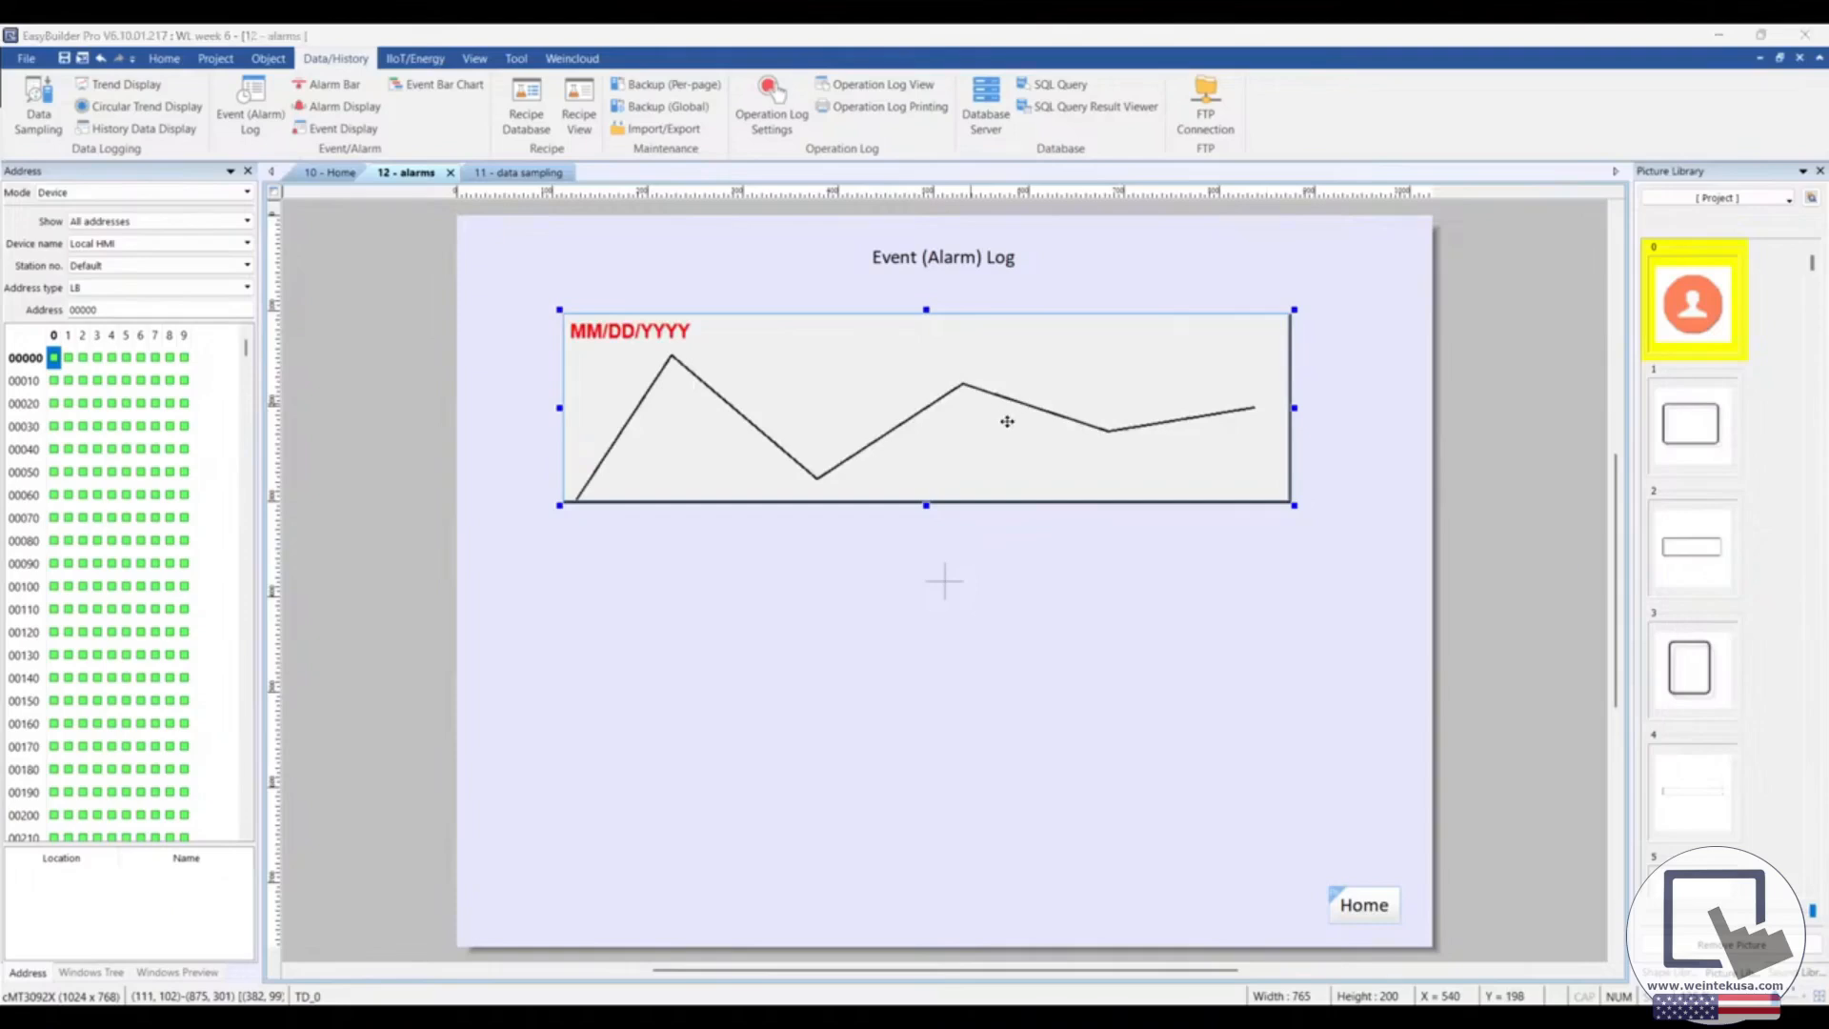
Enable the trend display's grid and show both time and date on its time scale
double_click(1037, 408)
click(817, 206)
drag(907, 180, 1290, 200)
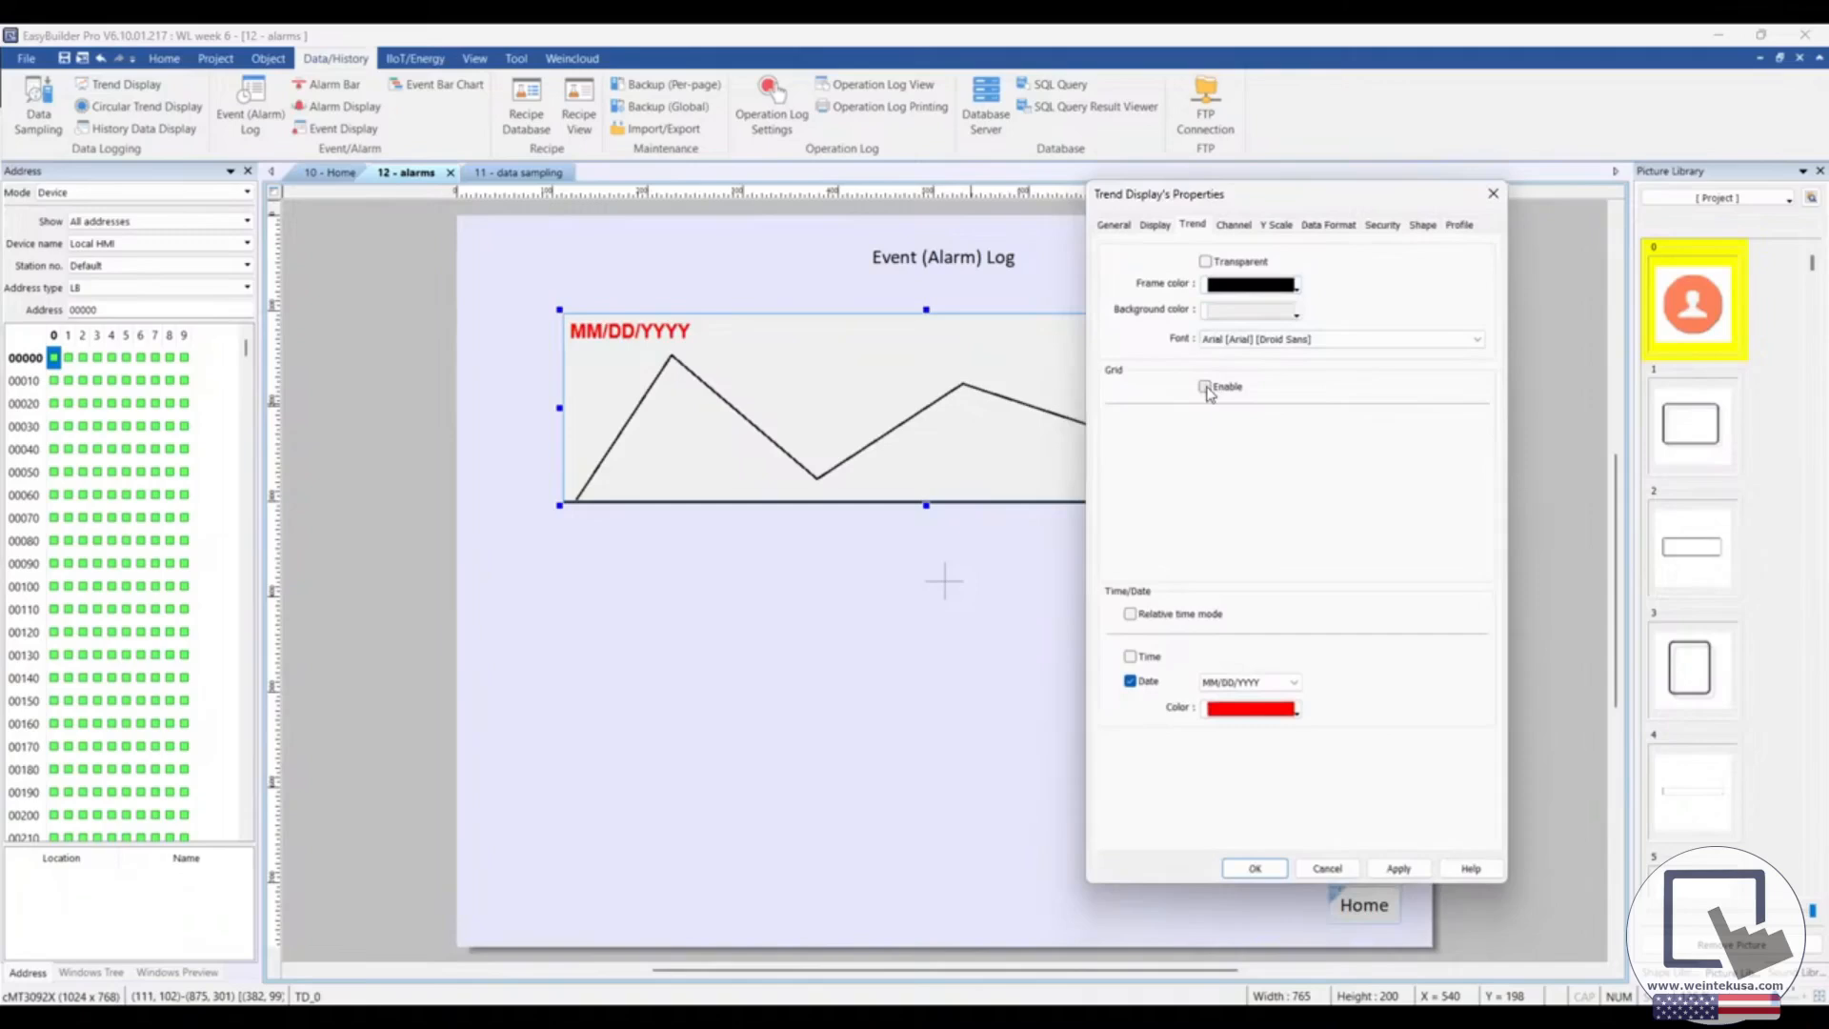
click(1205, 387)
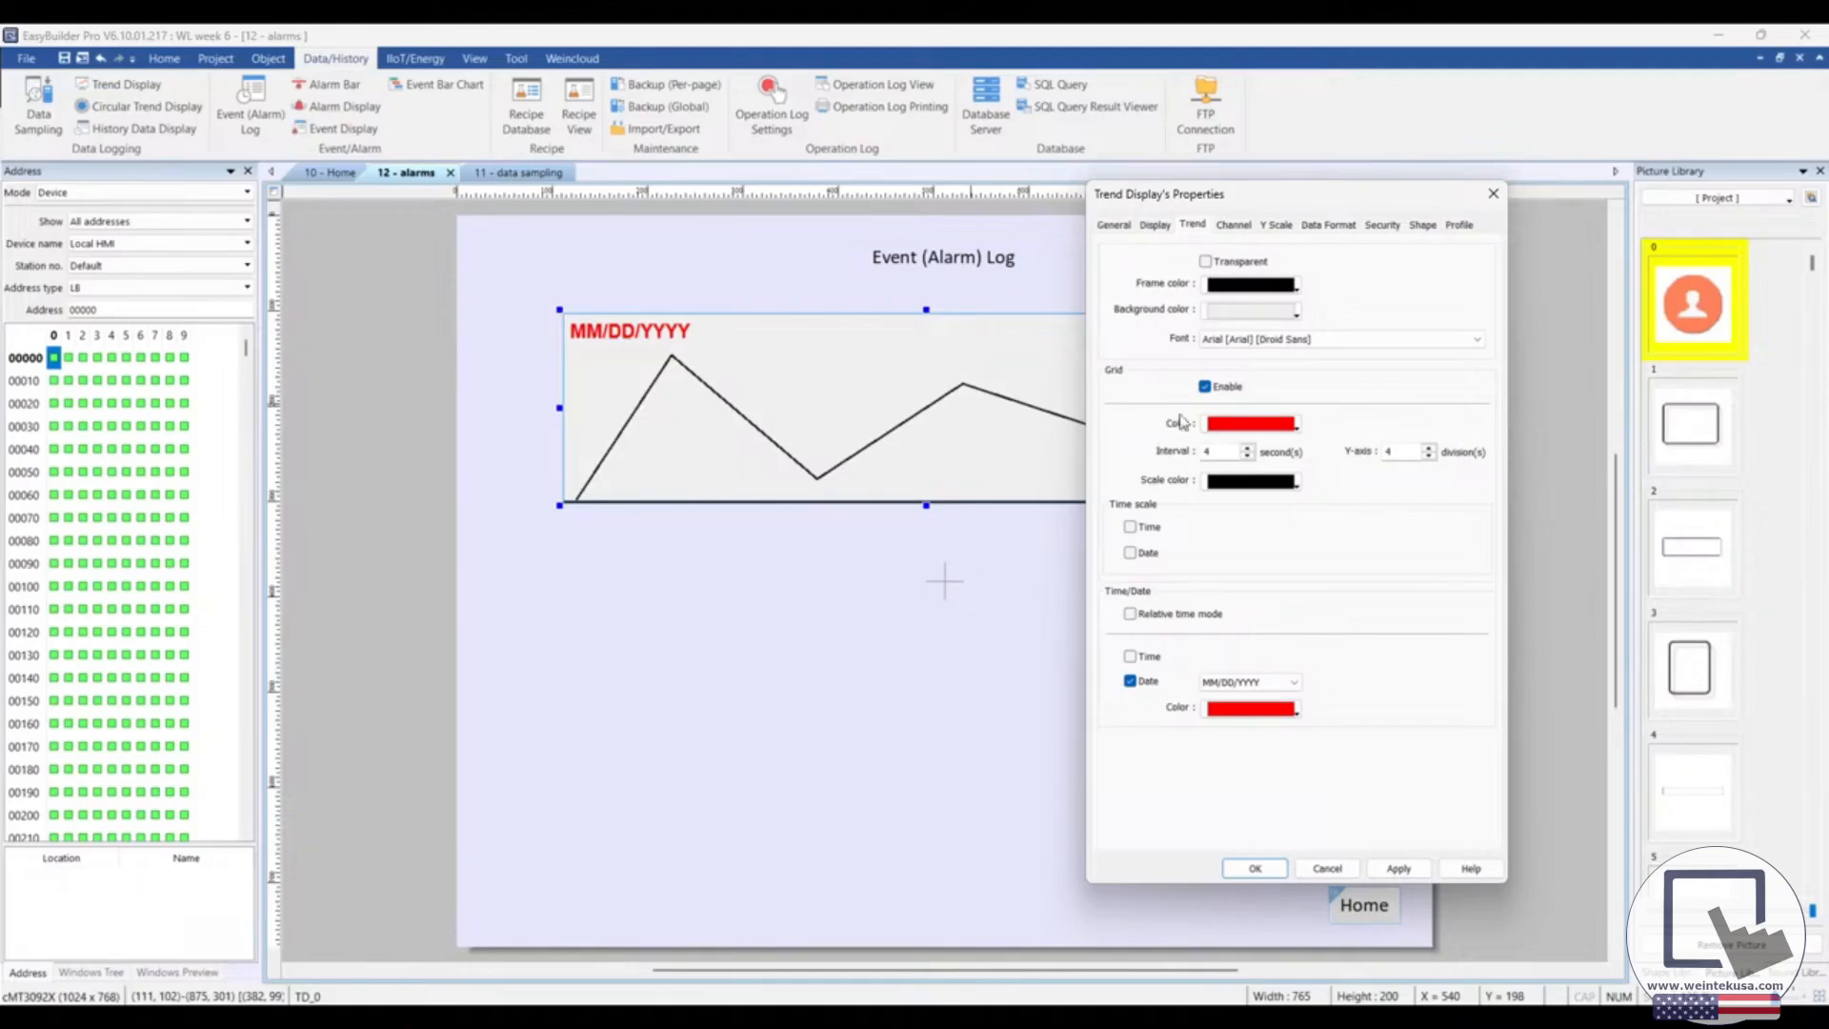
click(1408, 869)
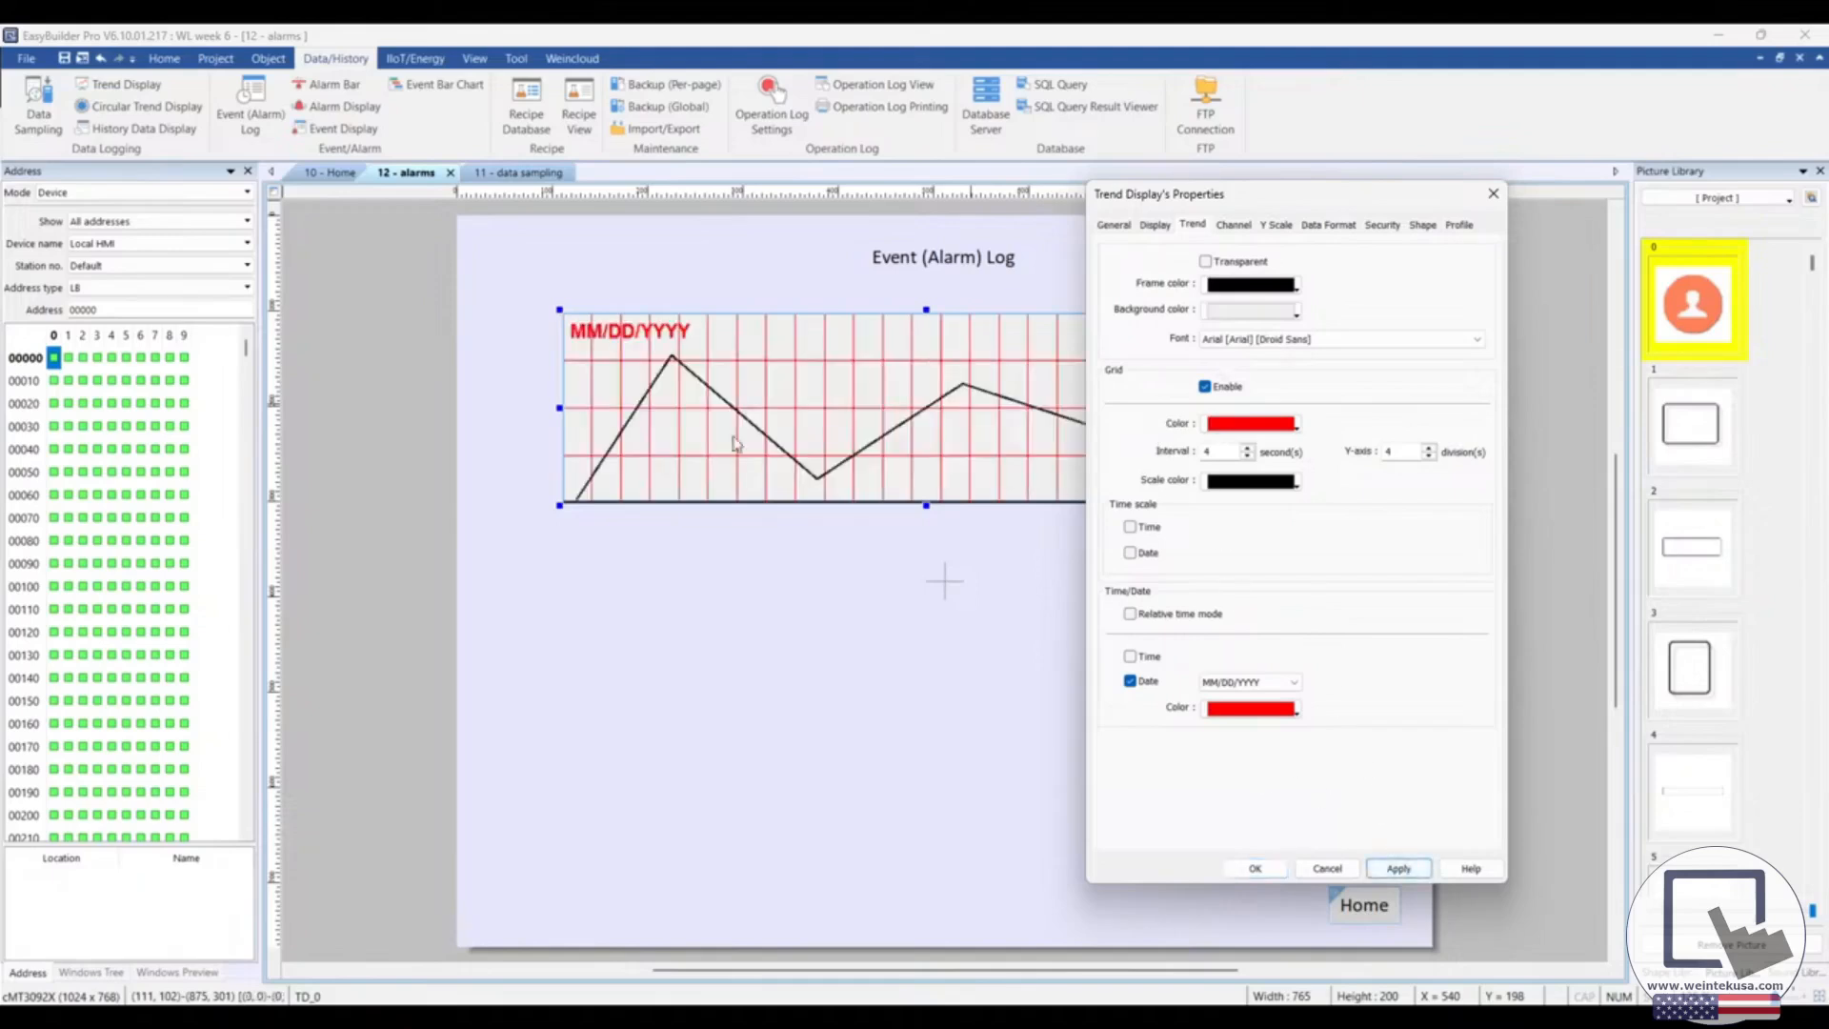
click(1131, 527)
click(1131, 553)
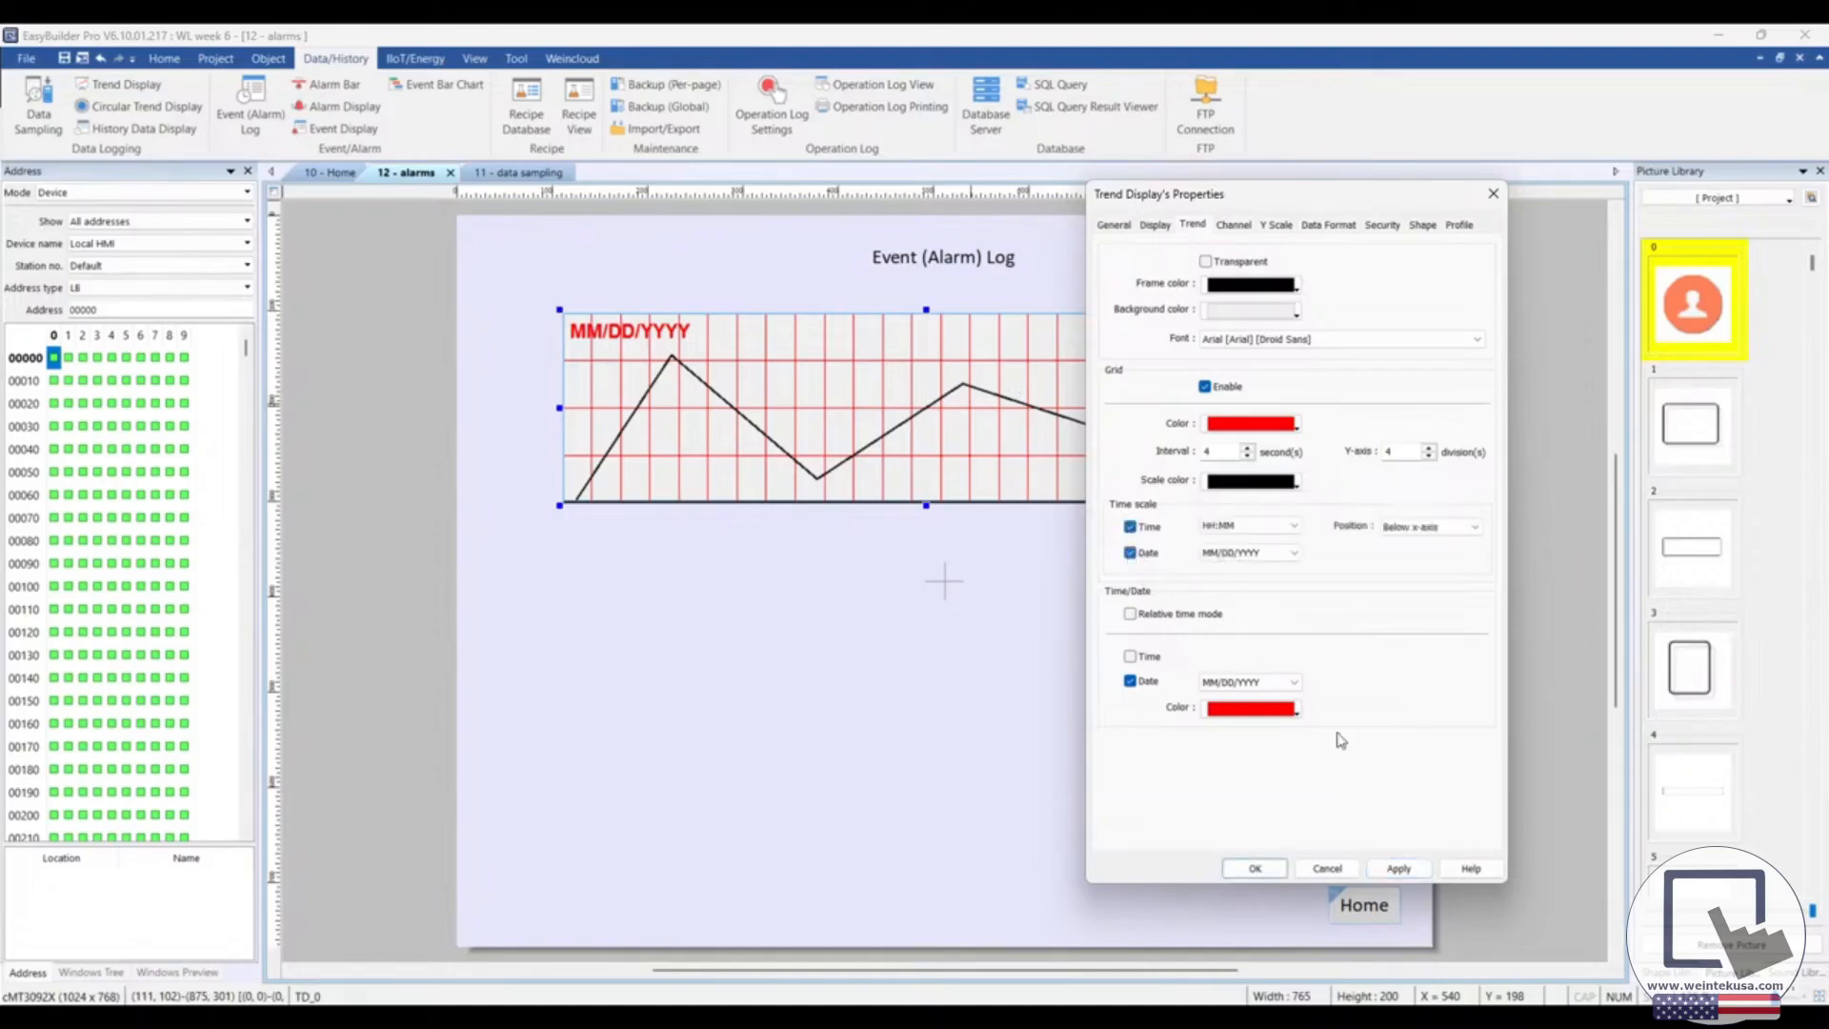
click(1398, 868)
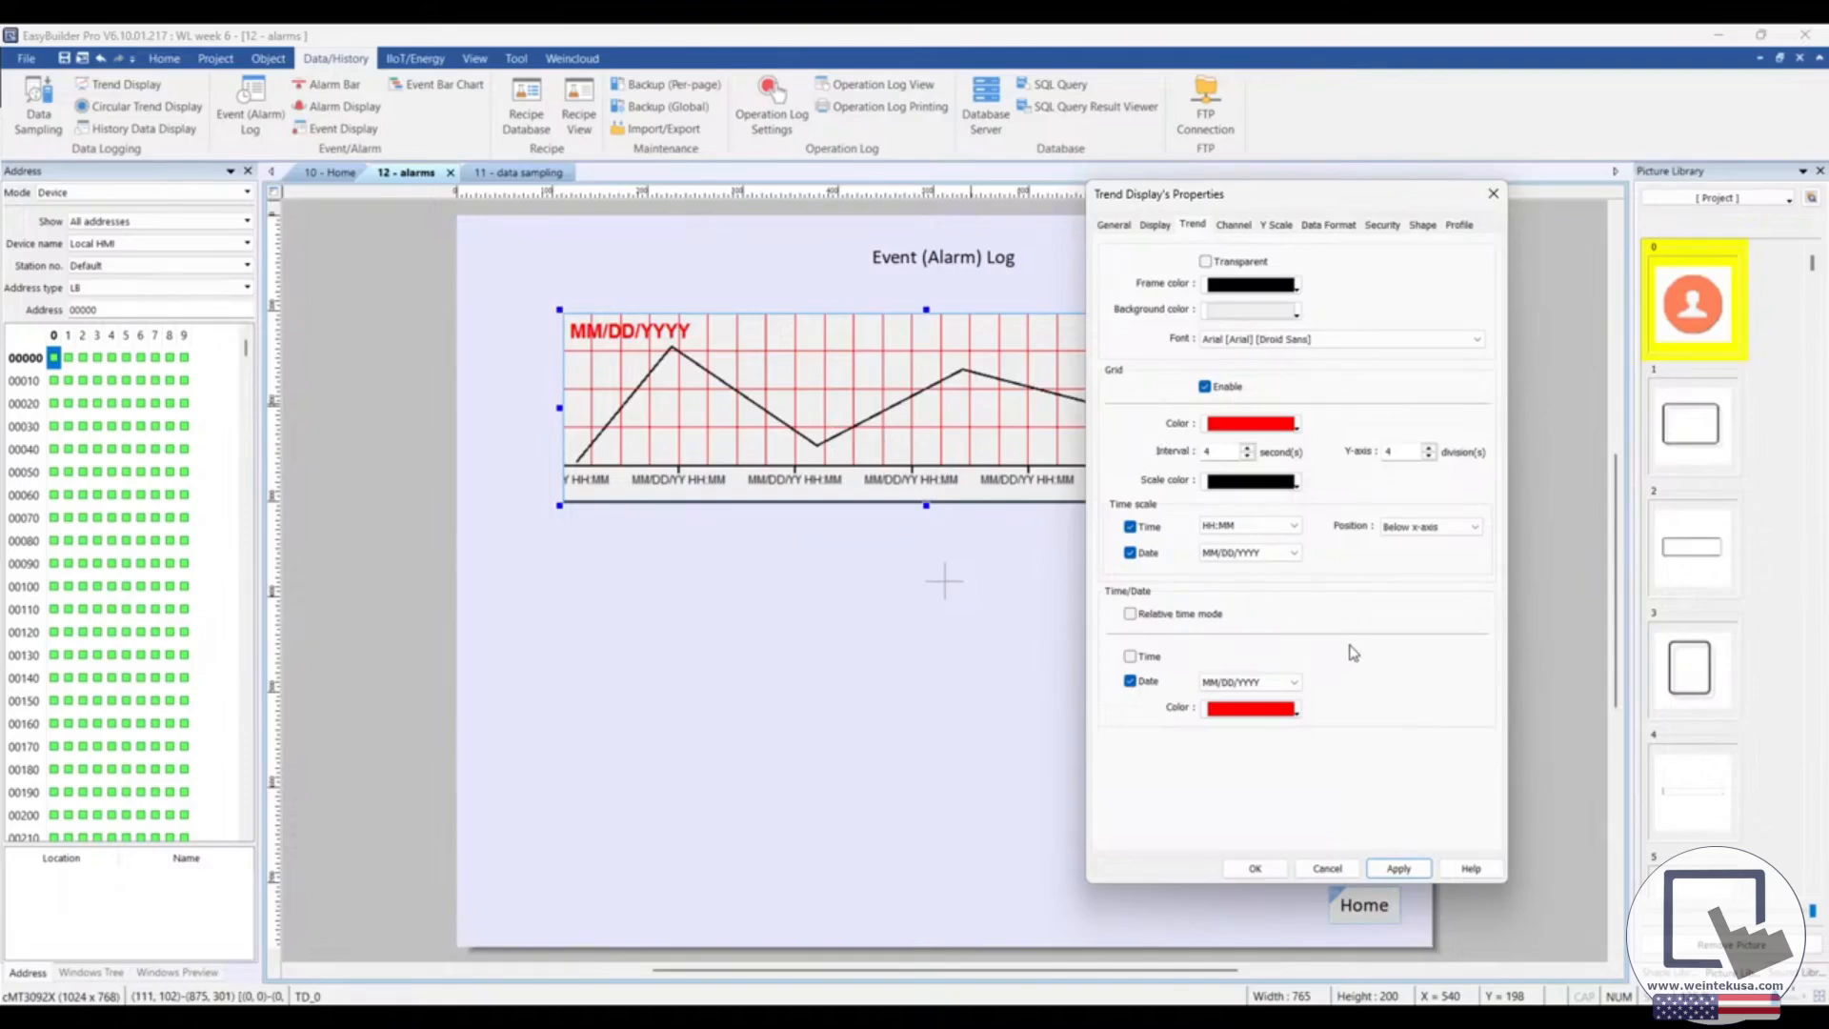
Enable the load channel in the trend display alongside the temp channel and apply the change
click(1234, 225)
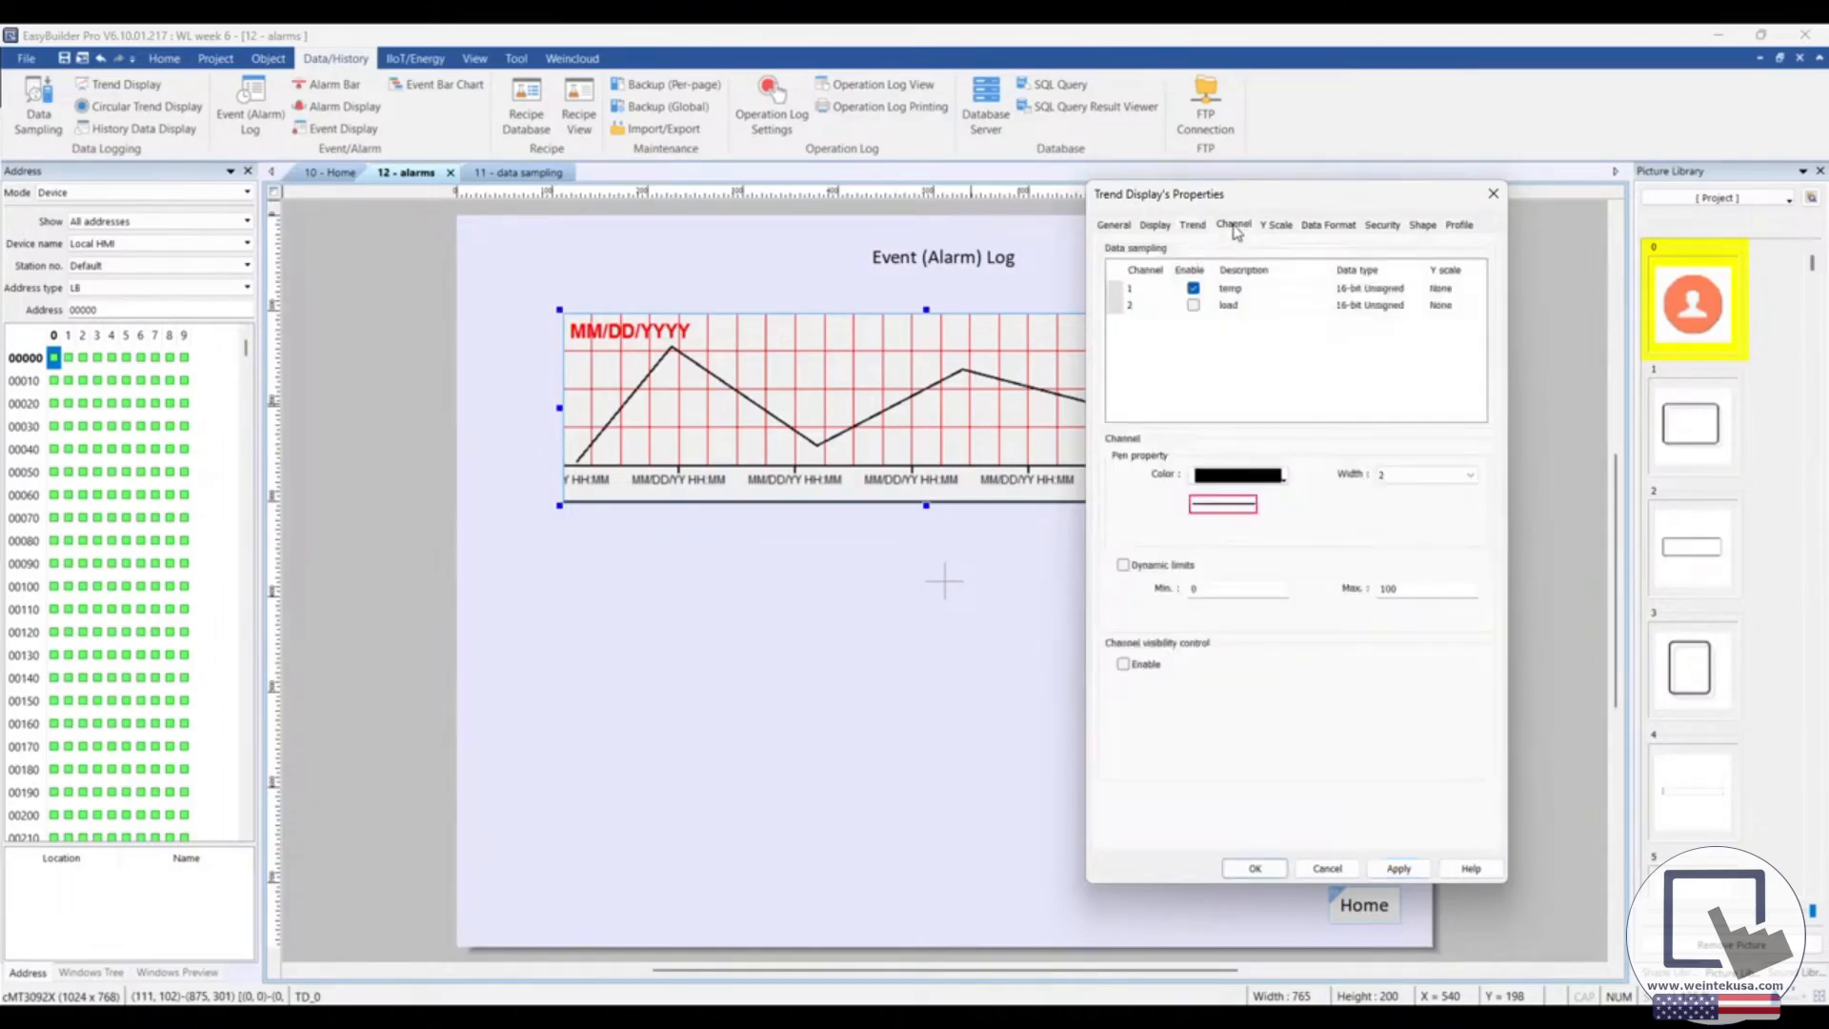
click(1194, 306)
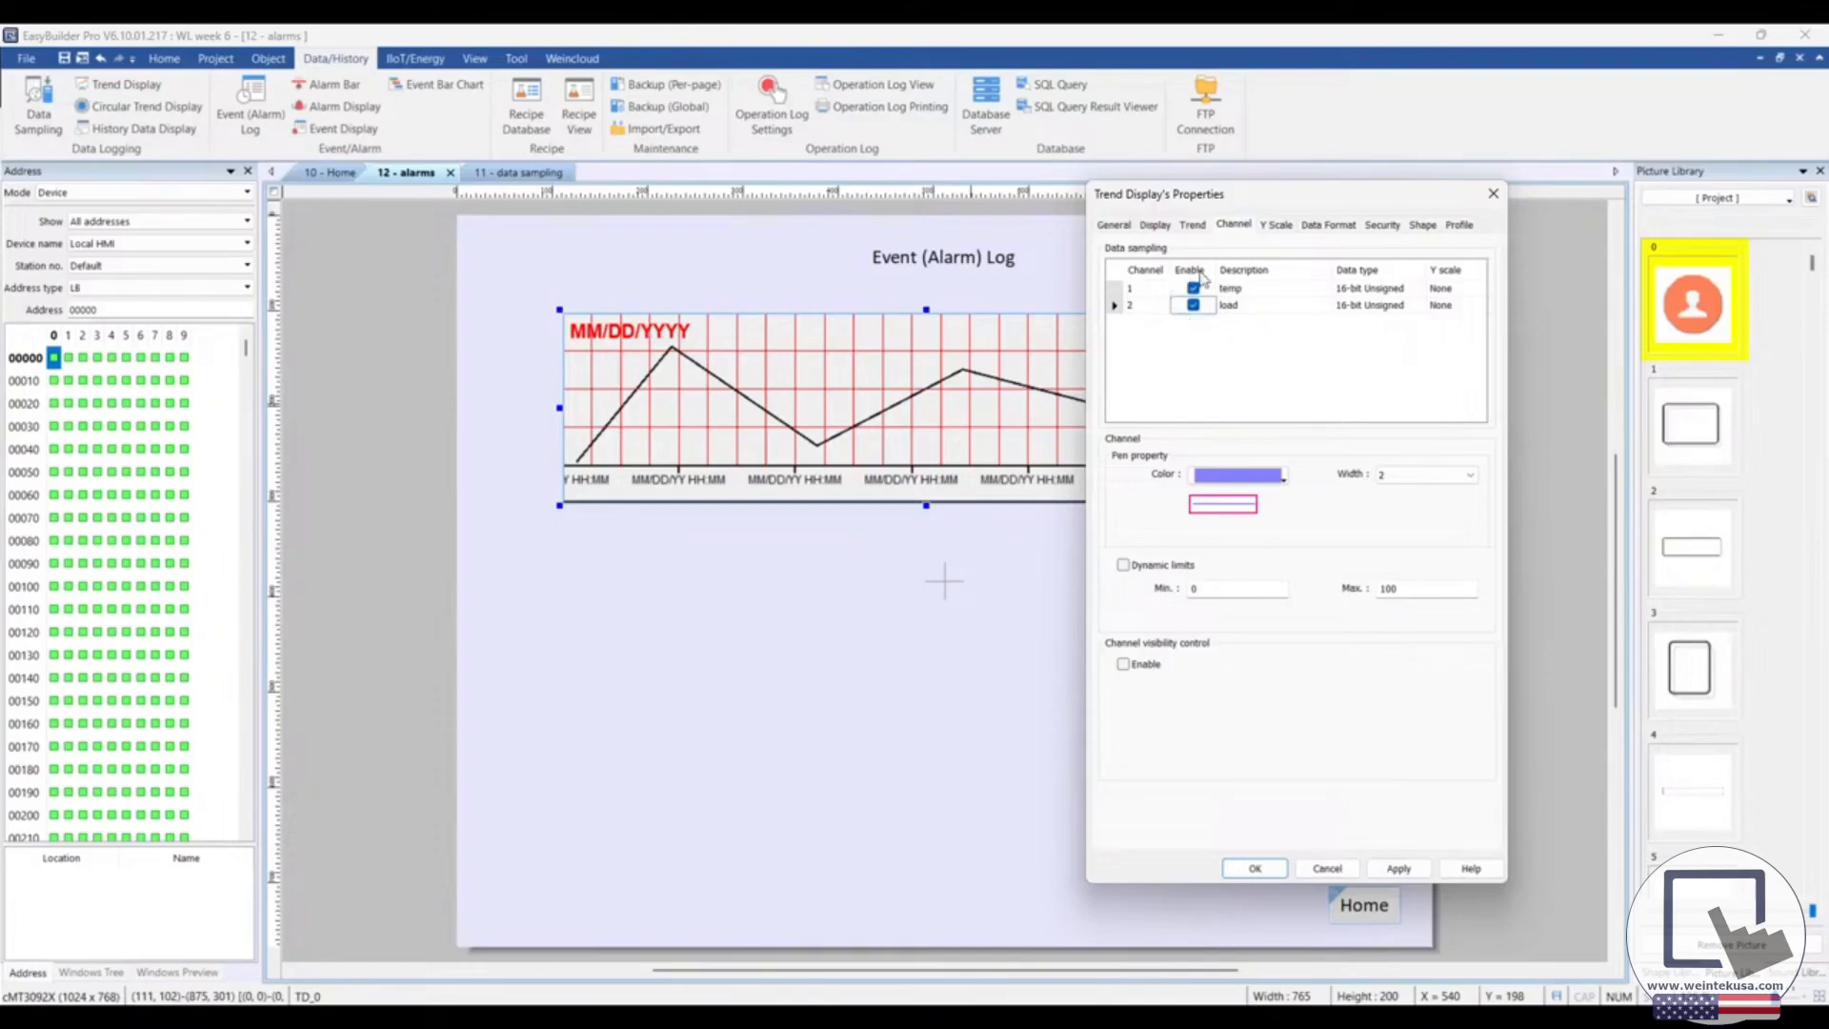
click(1442, 291)
click(1348, 374)
click(1227, 305)
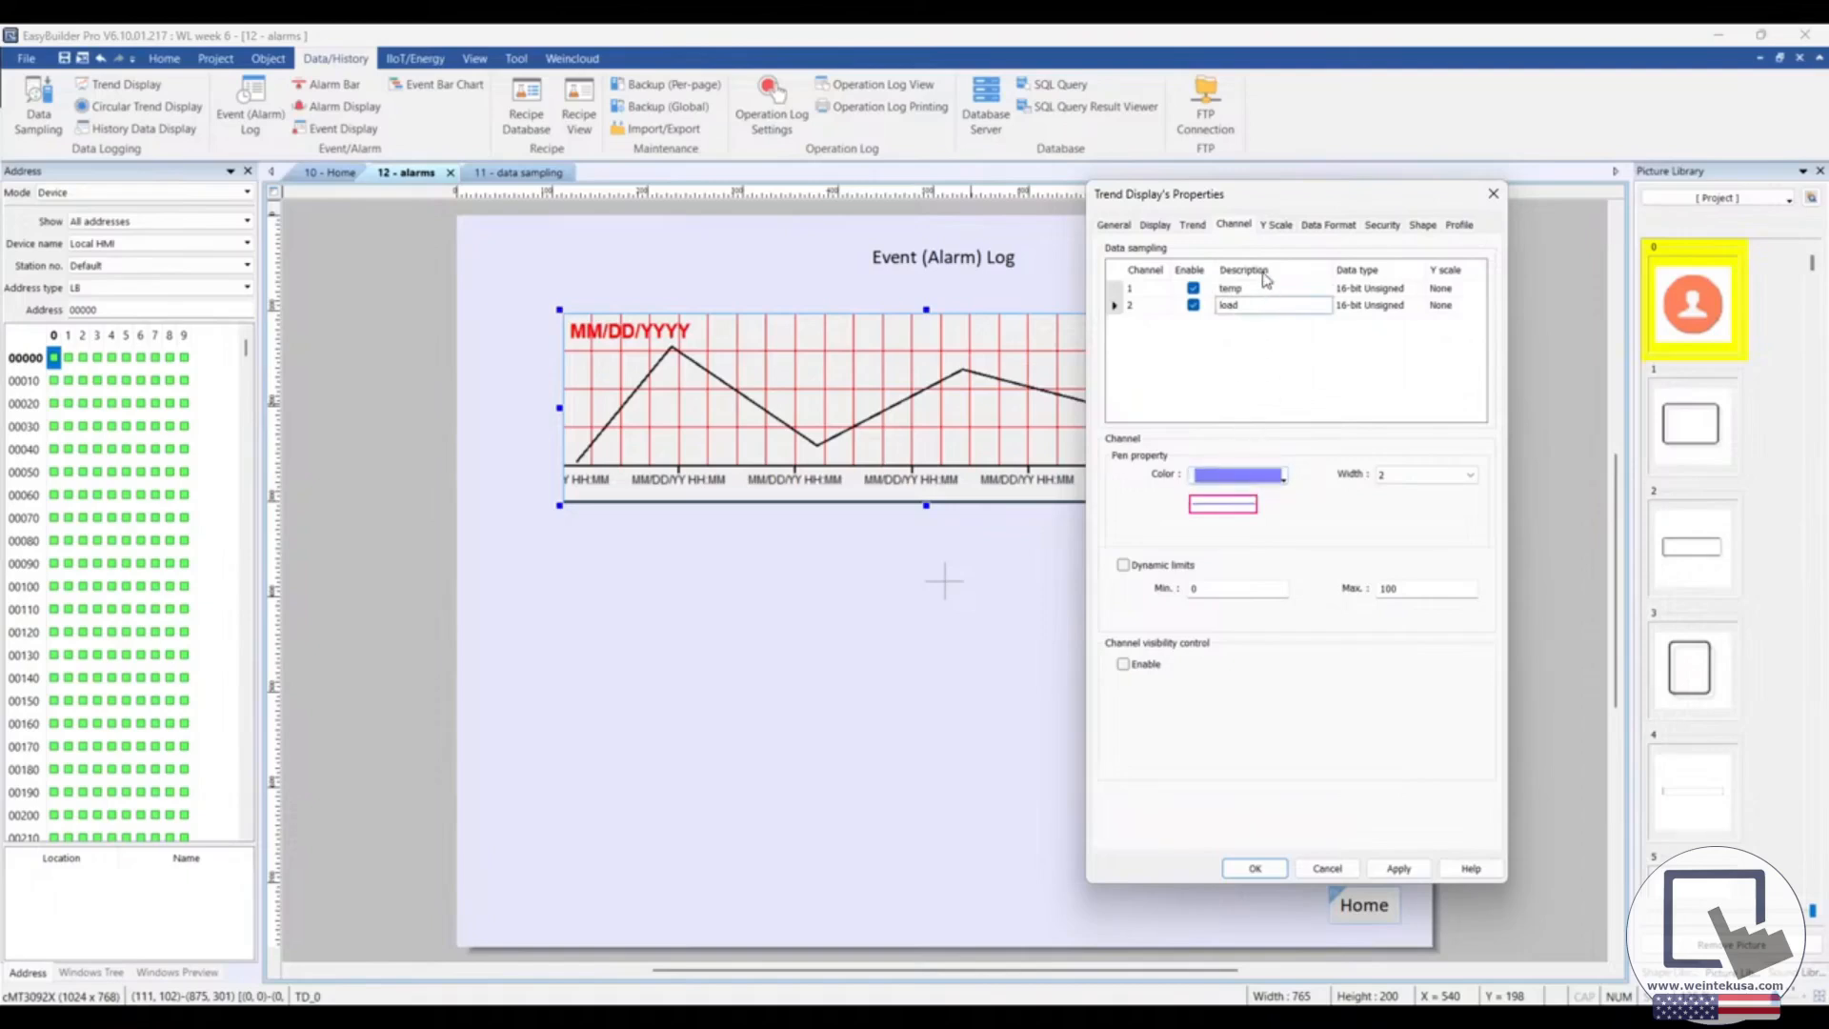
click(1257, 288)
click(1258, 304)
click(1412, 869)
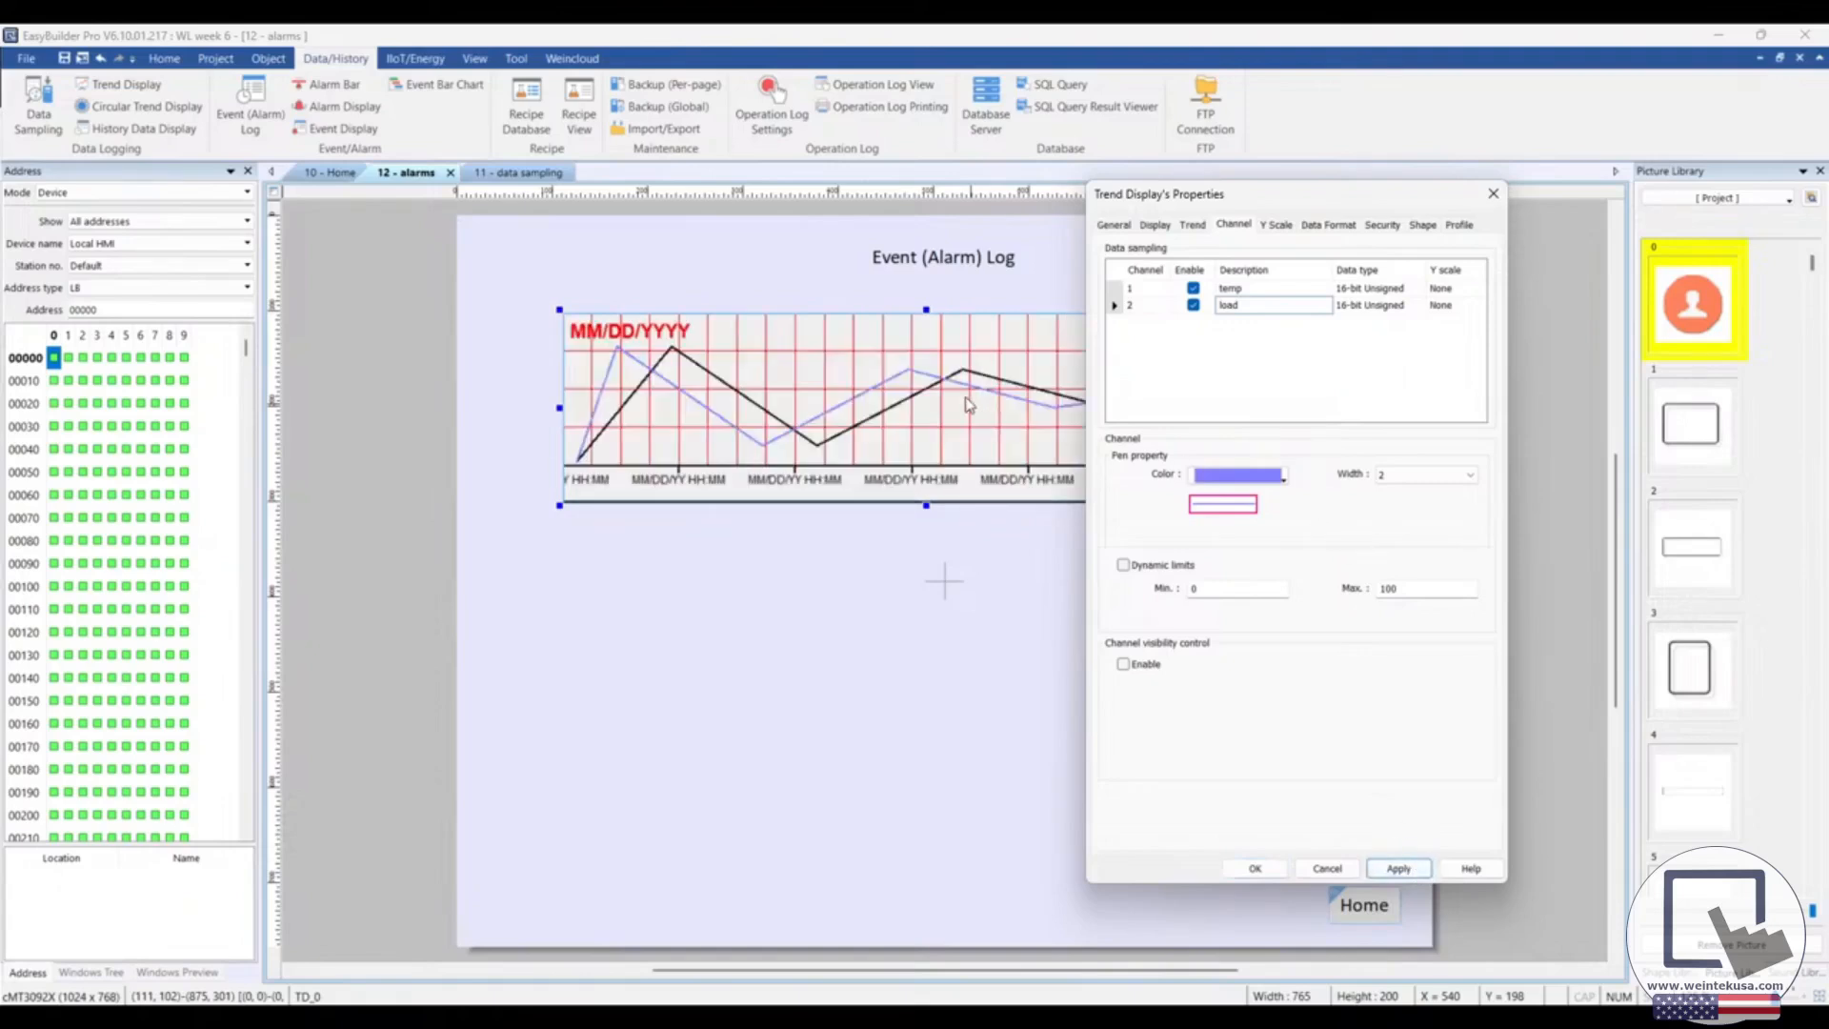
Set the pen width of both the load and temp channels to 5 and apply it
click(1470, 475)
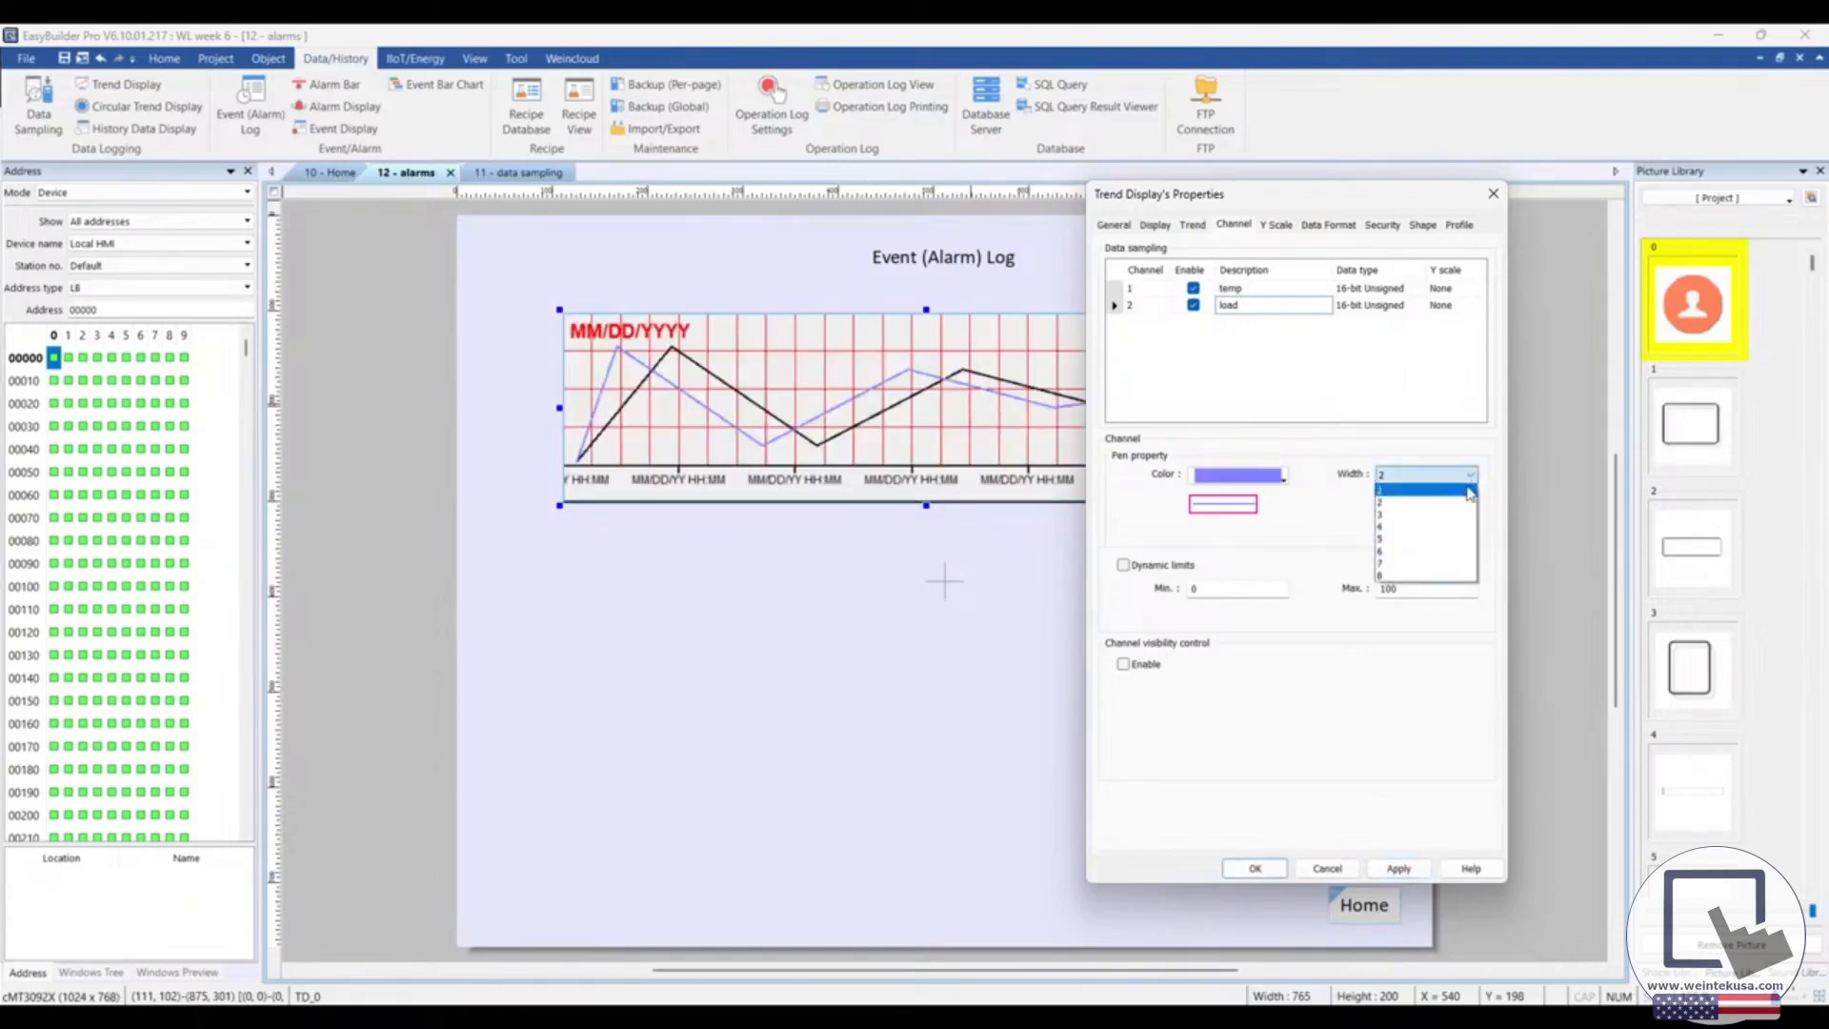
click(1445, 539)
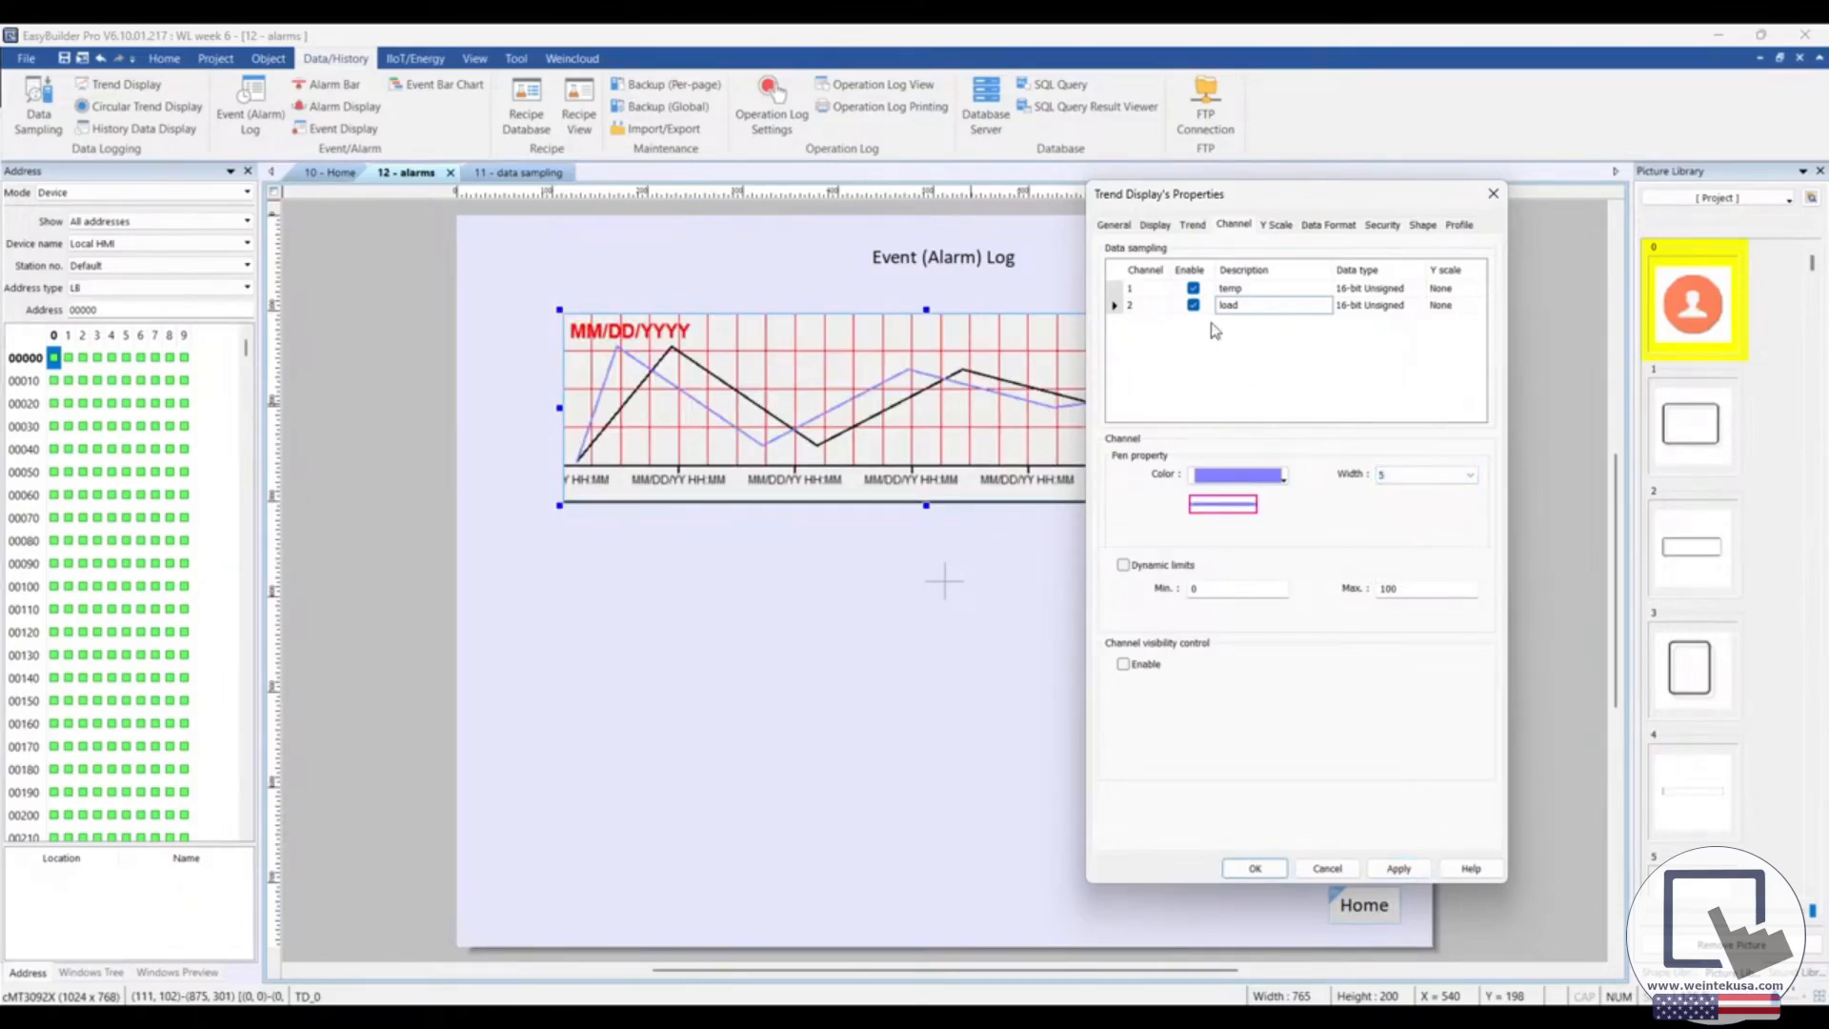
click(1235, 289)
click(1441, 474)
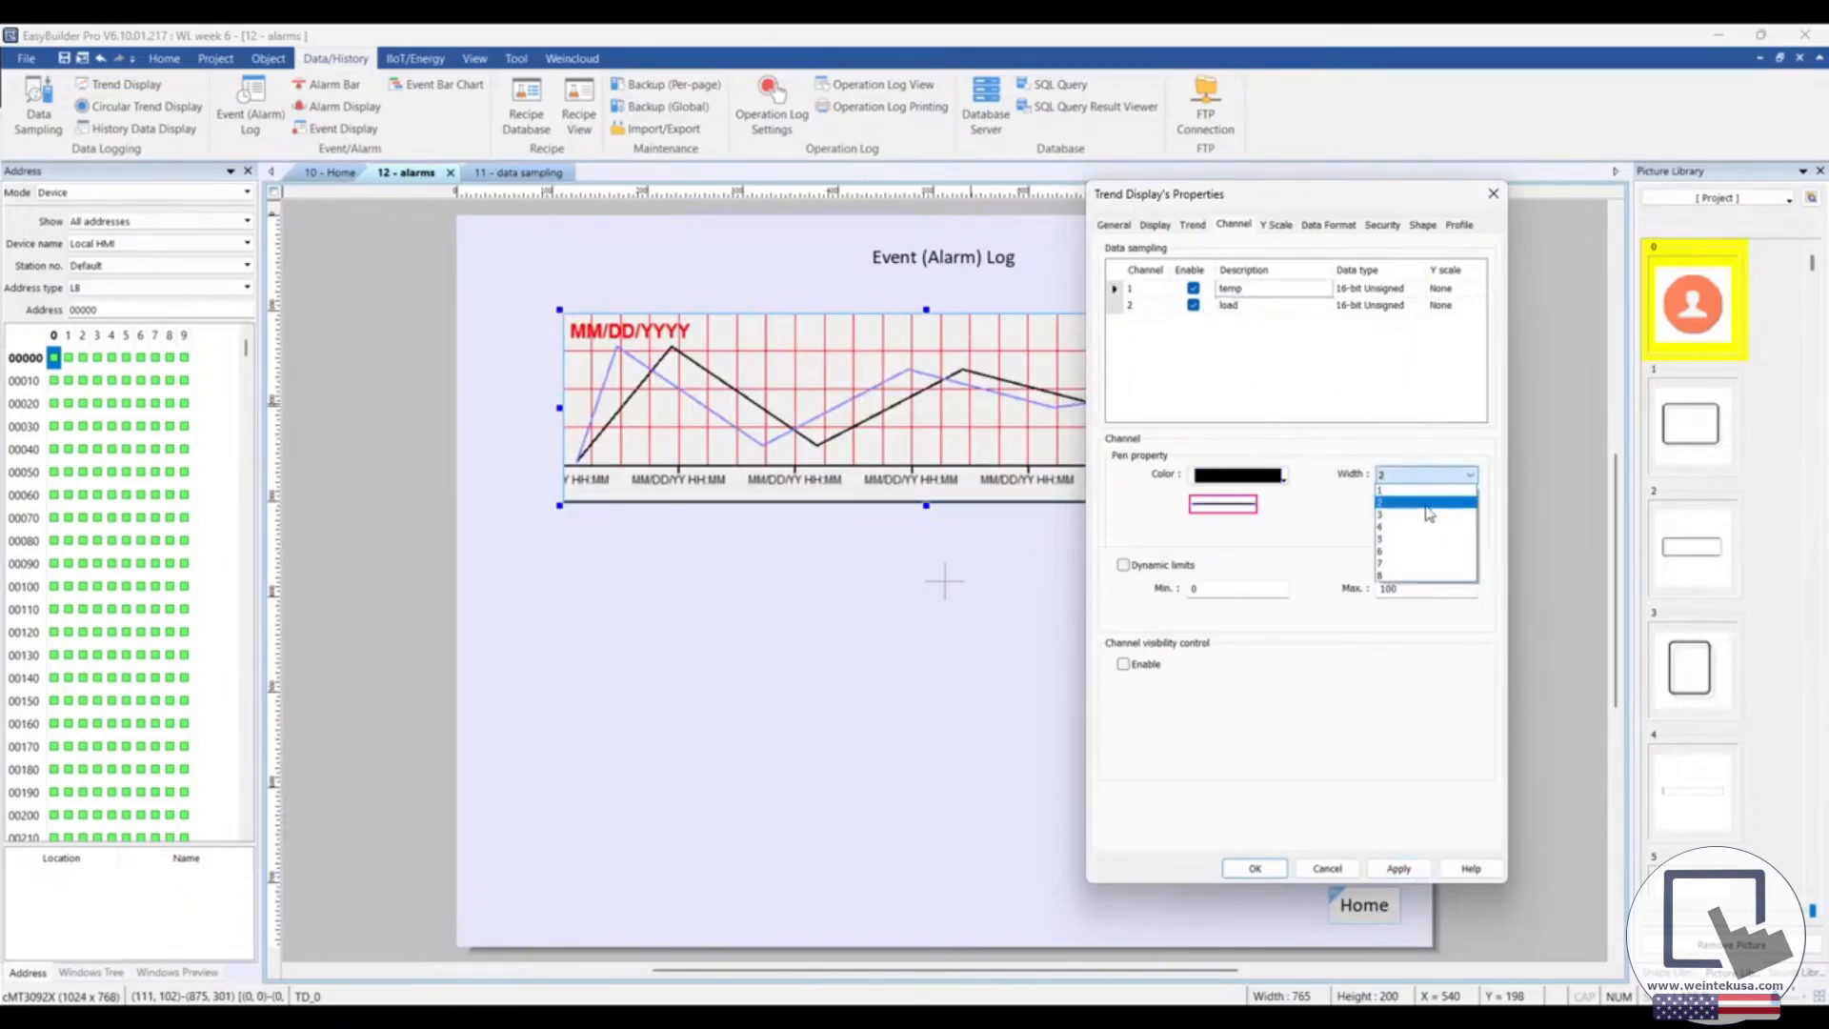
click(1426, 539)
click(1398, 871)
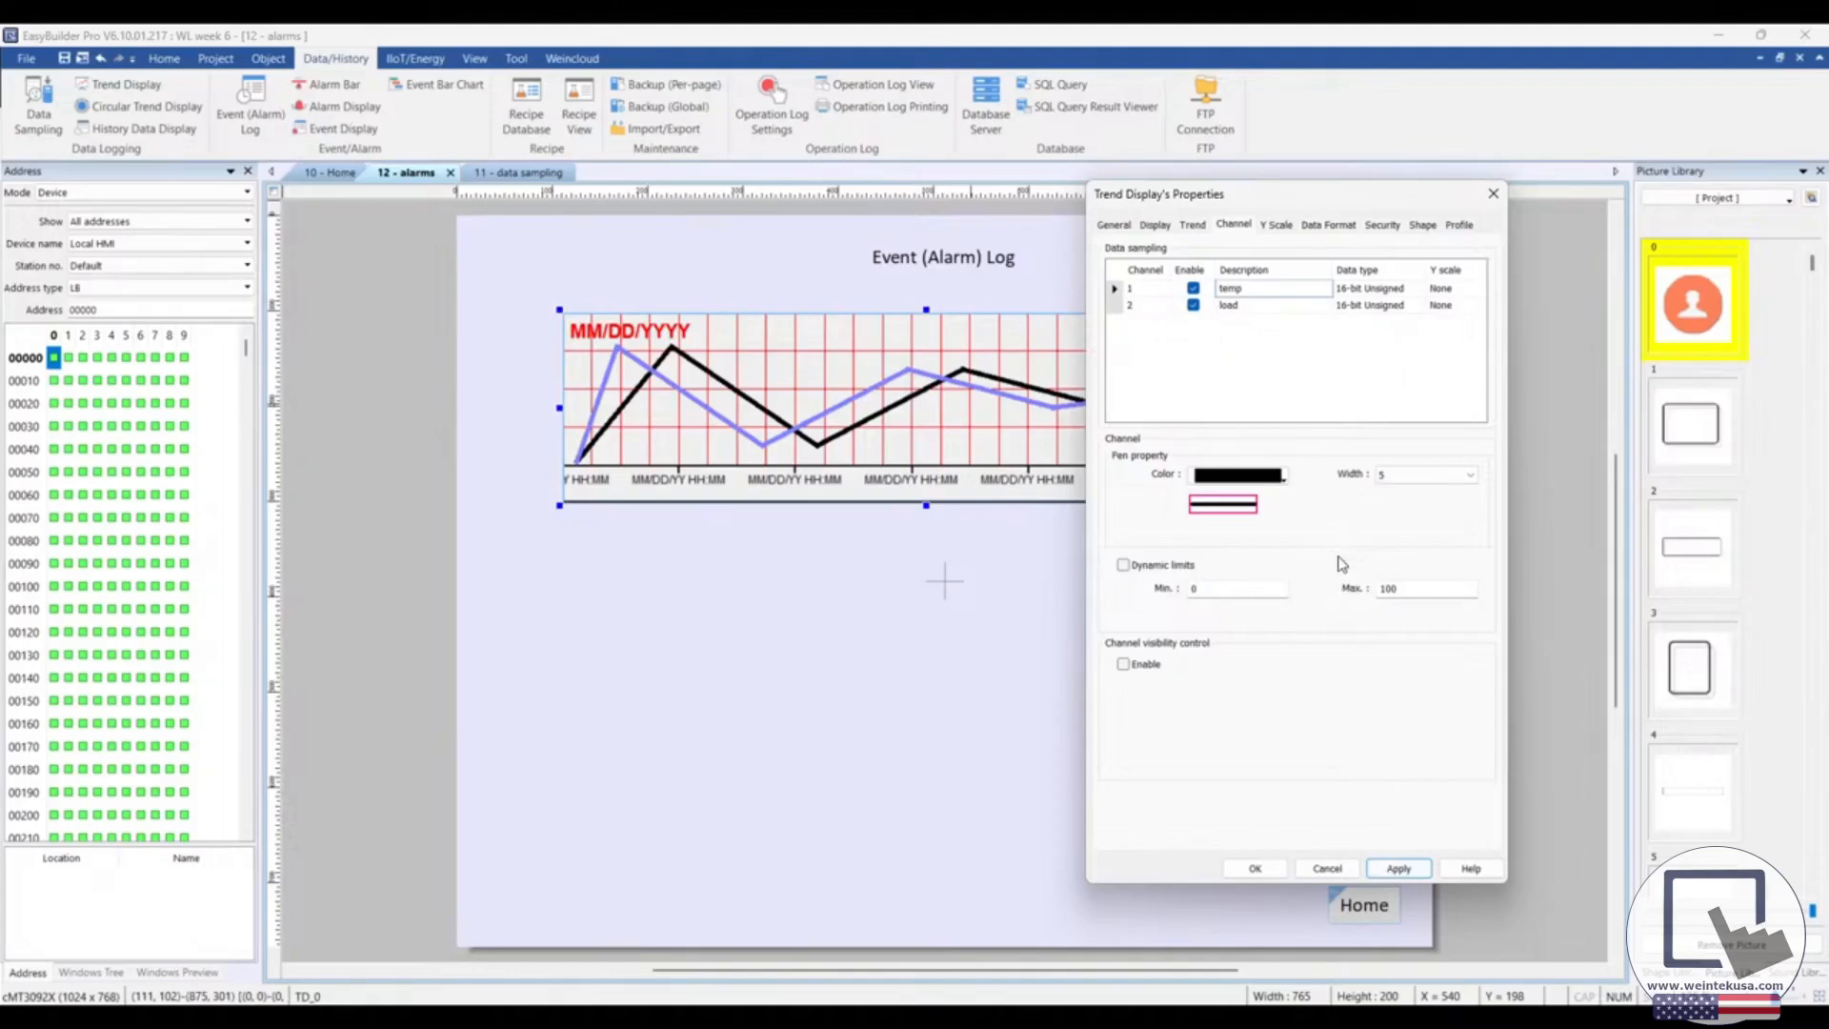
Assign the Y scale of the temp channel to Main Axis and of the load channel to Aux. Axis
click(1274, 229)
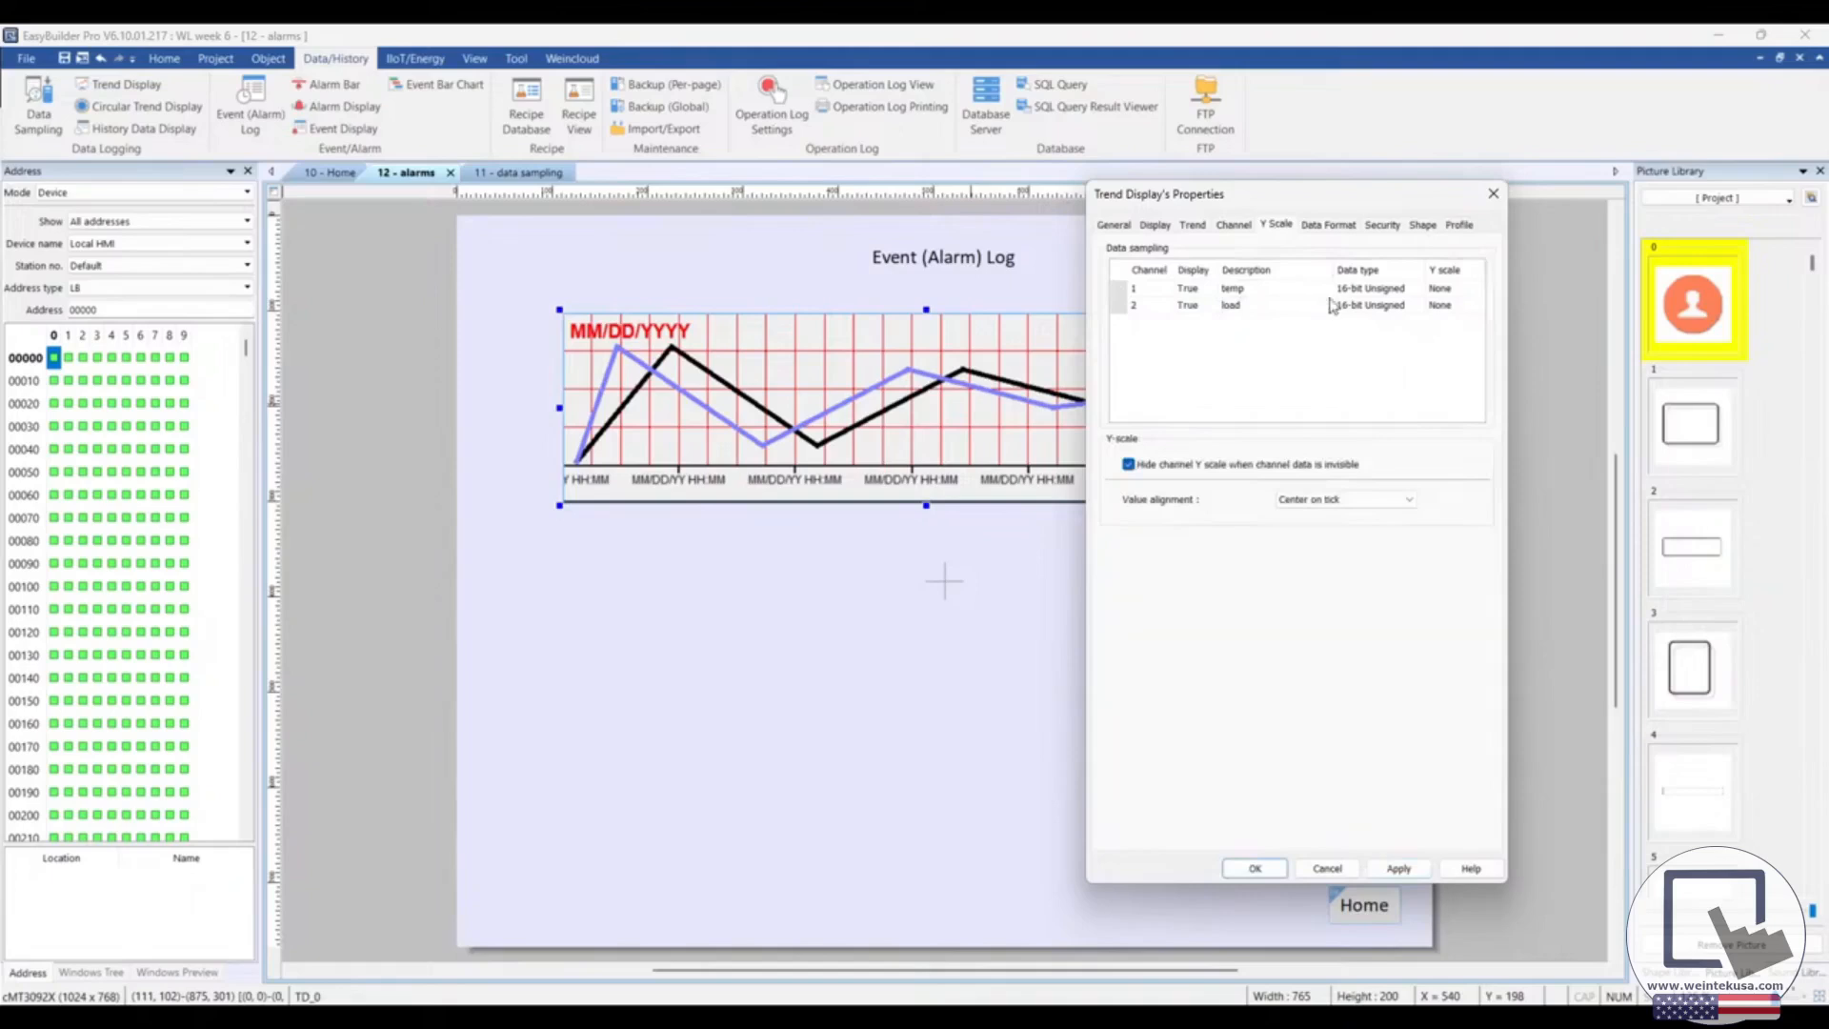
click(1458, 288)
click(1477, 289)
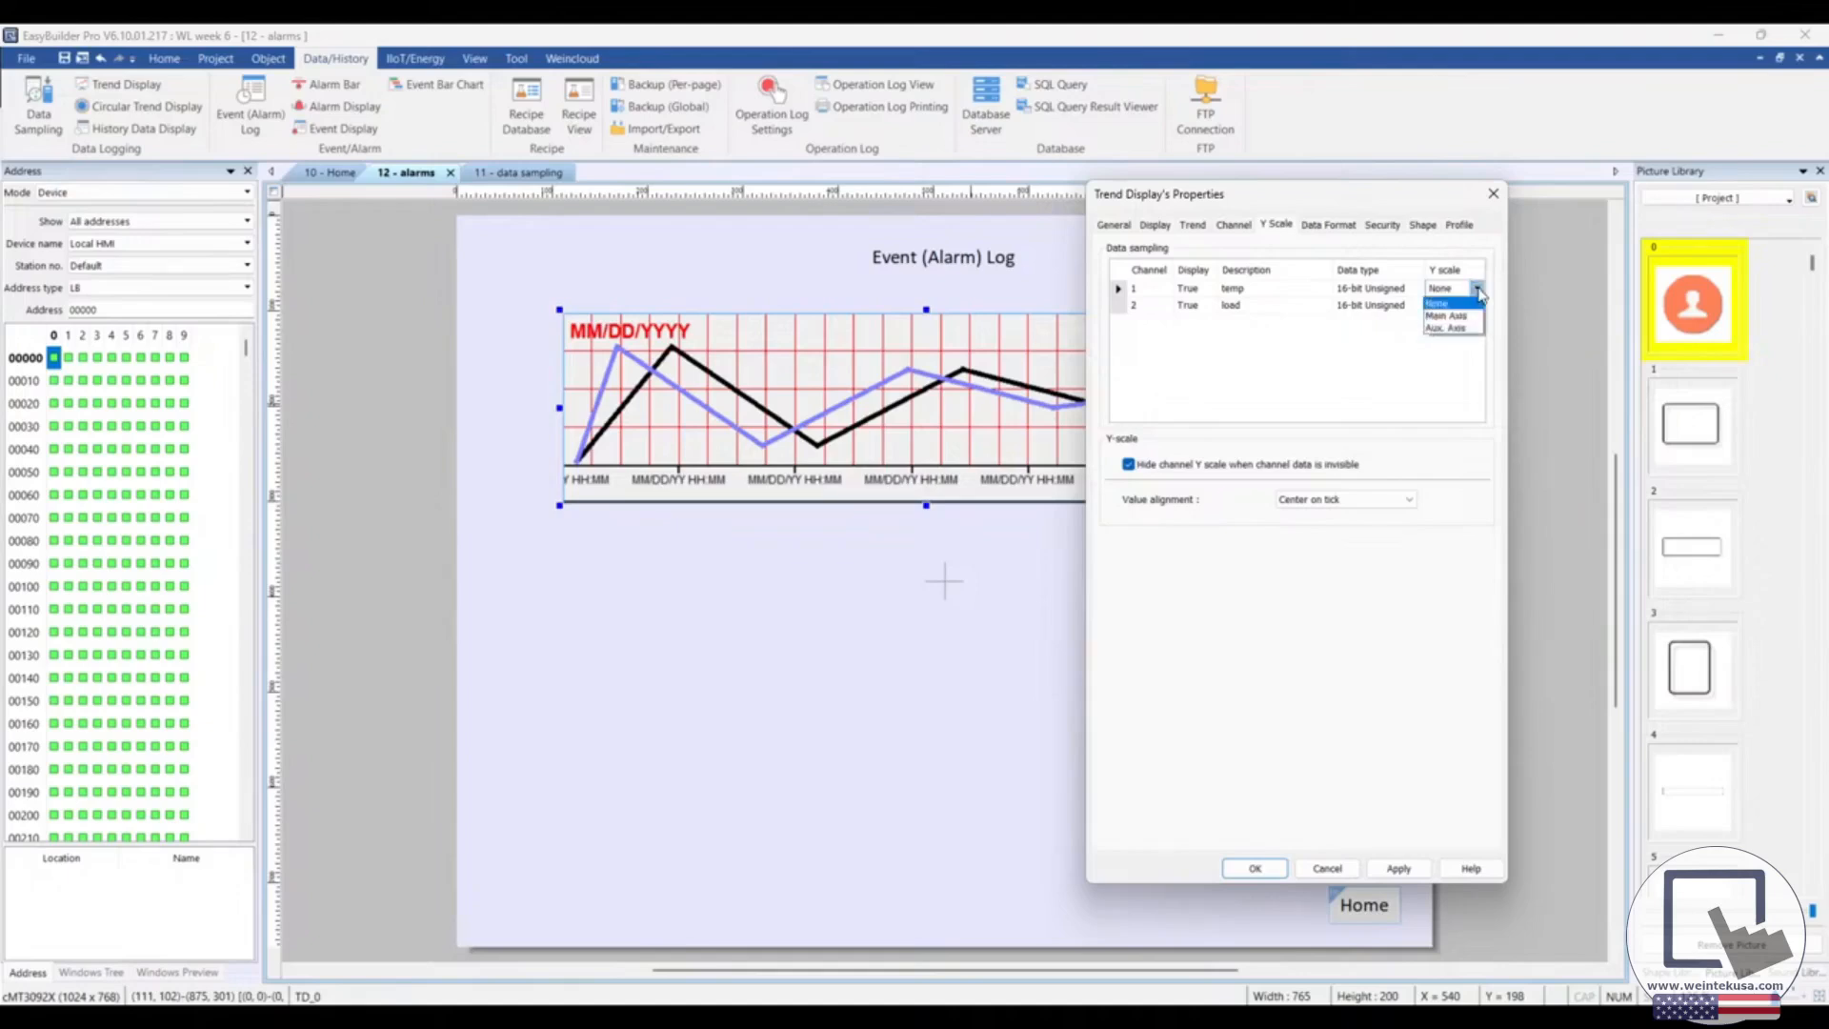
click(1446, 315)
click(1470, 306)
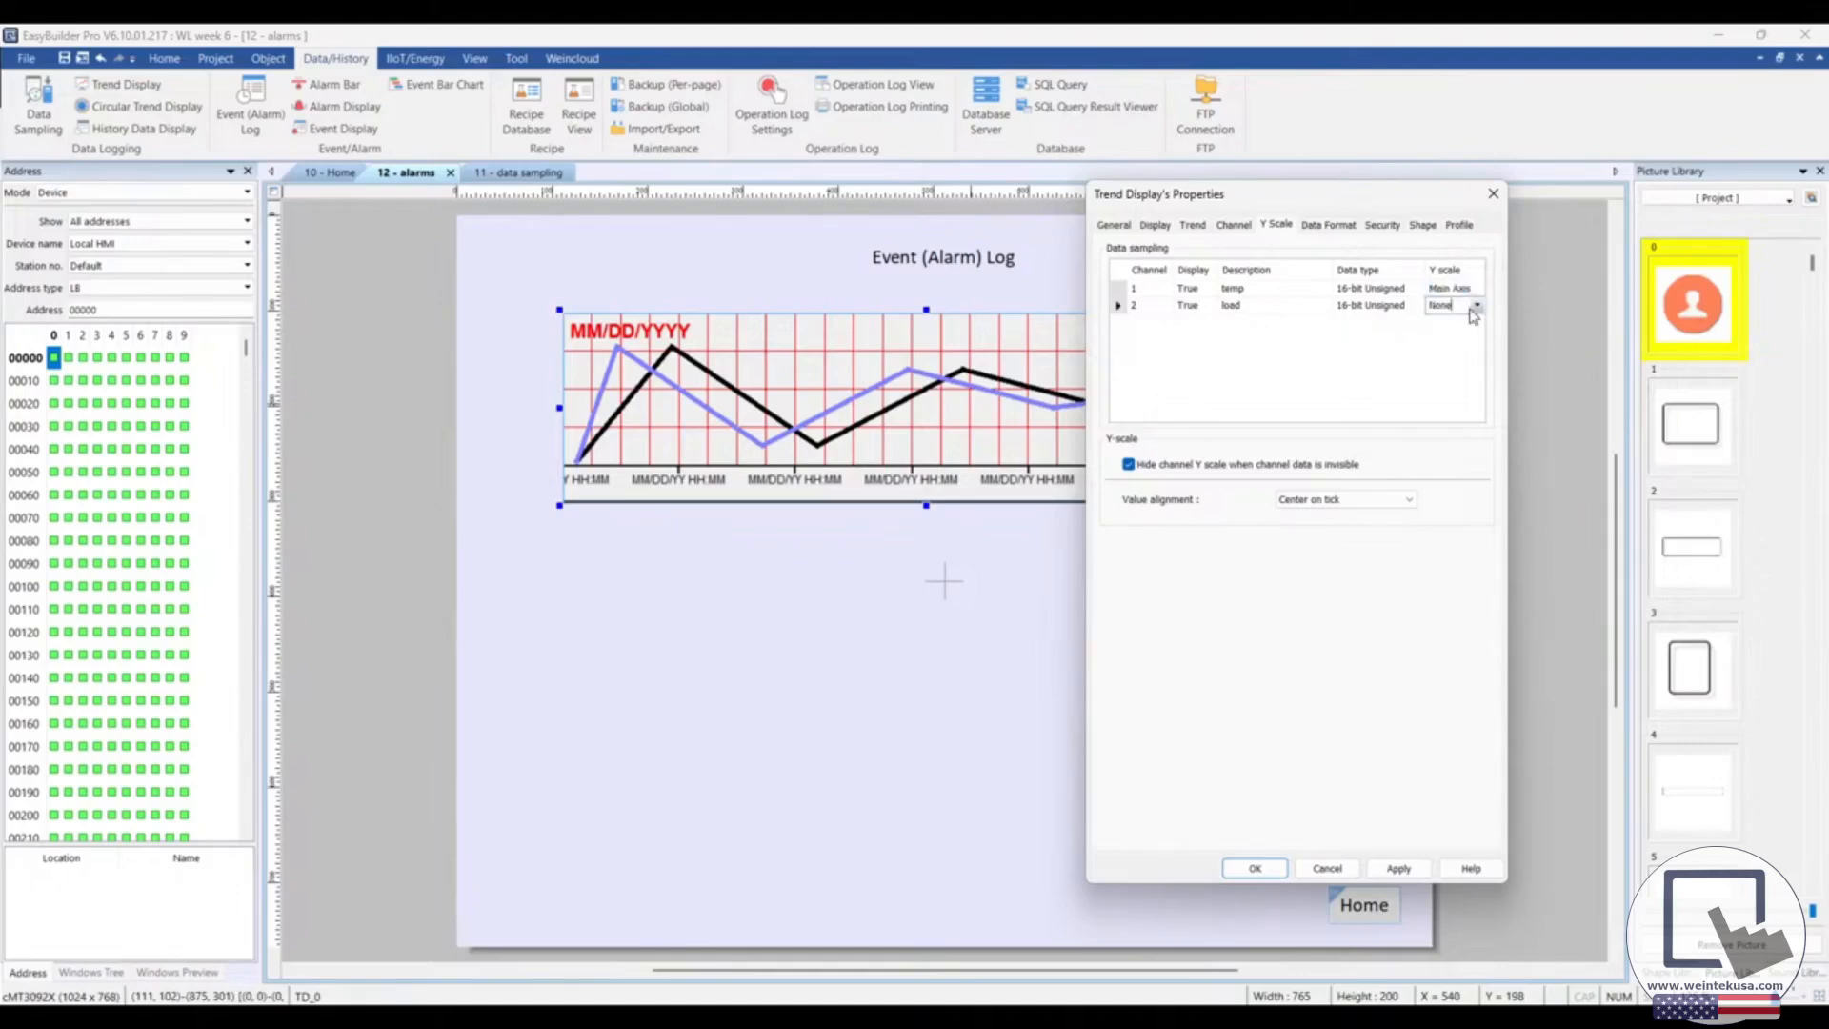
click(1478, 306)
click(1449, 345)
click(1397, 871)
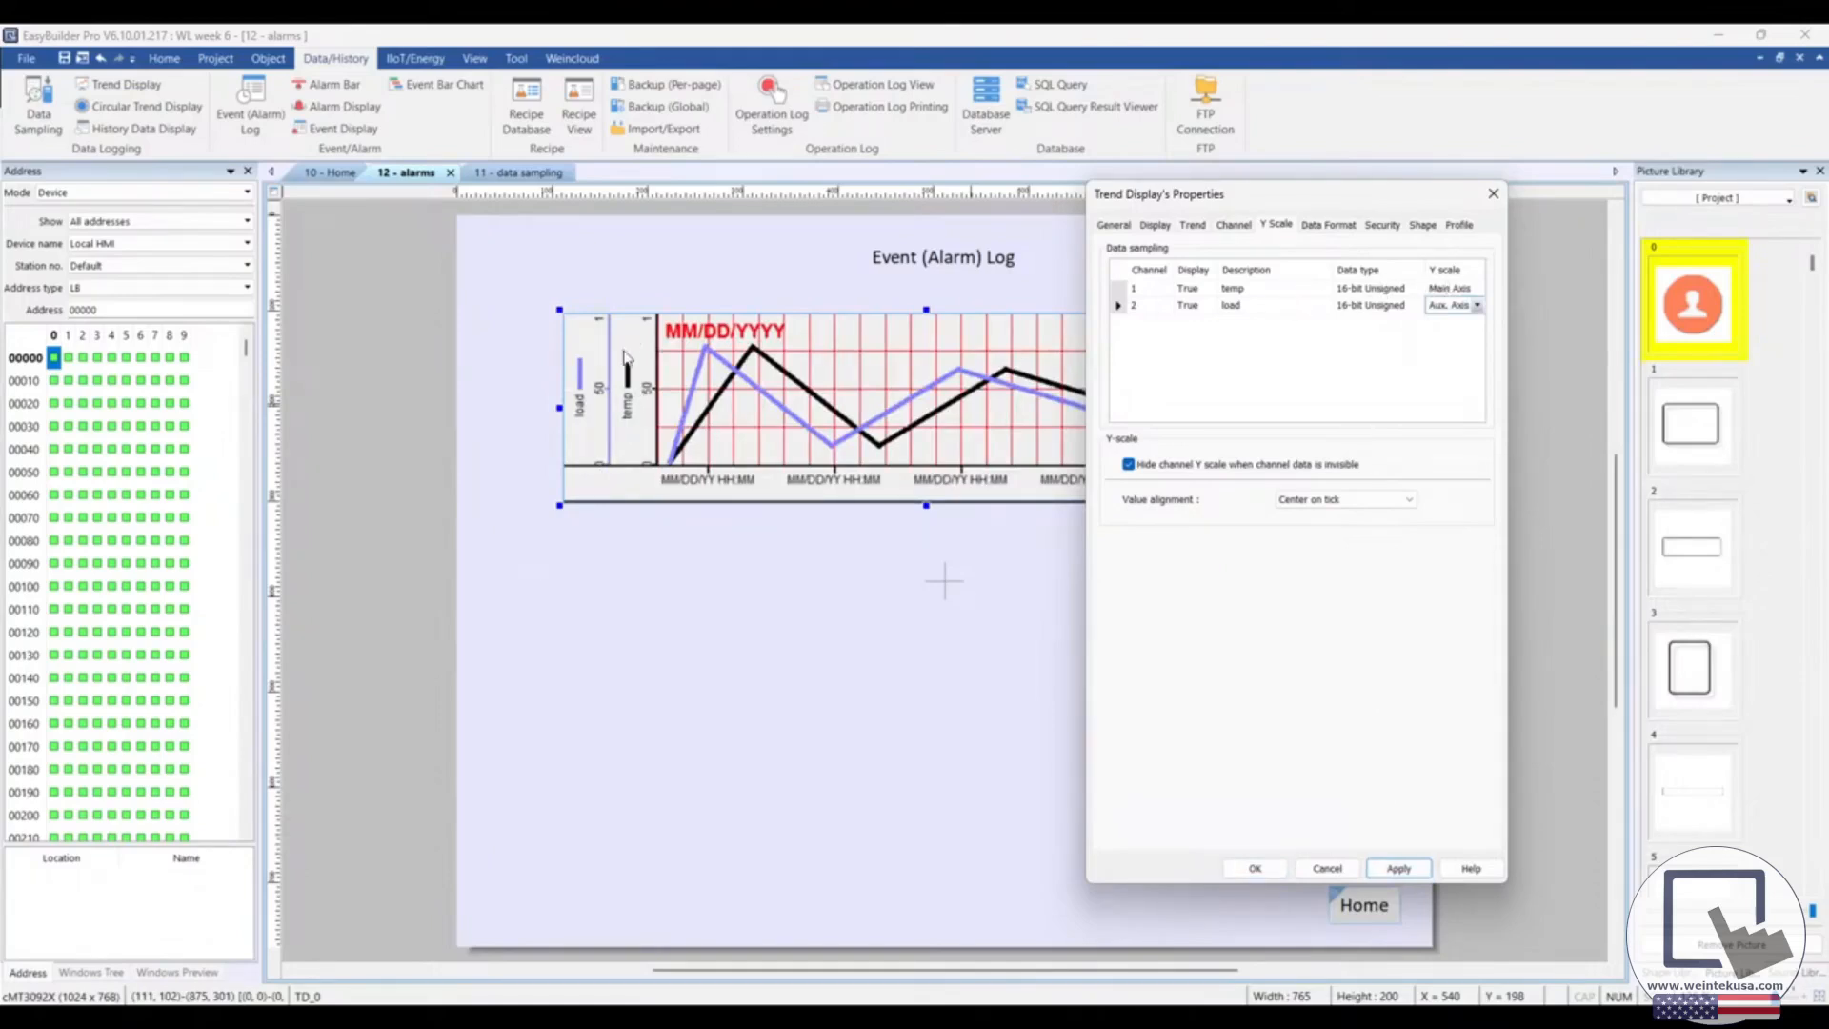
Check the trend display's Y scale and data format settings, then accept and close its properties
click(1467, 289)
click(1312, 376)
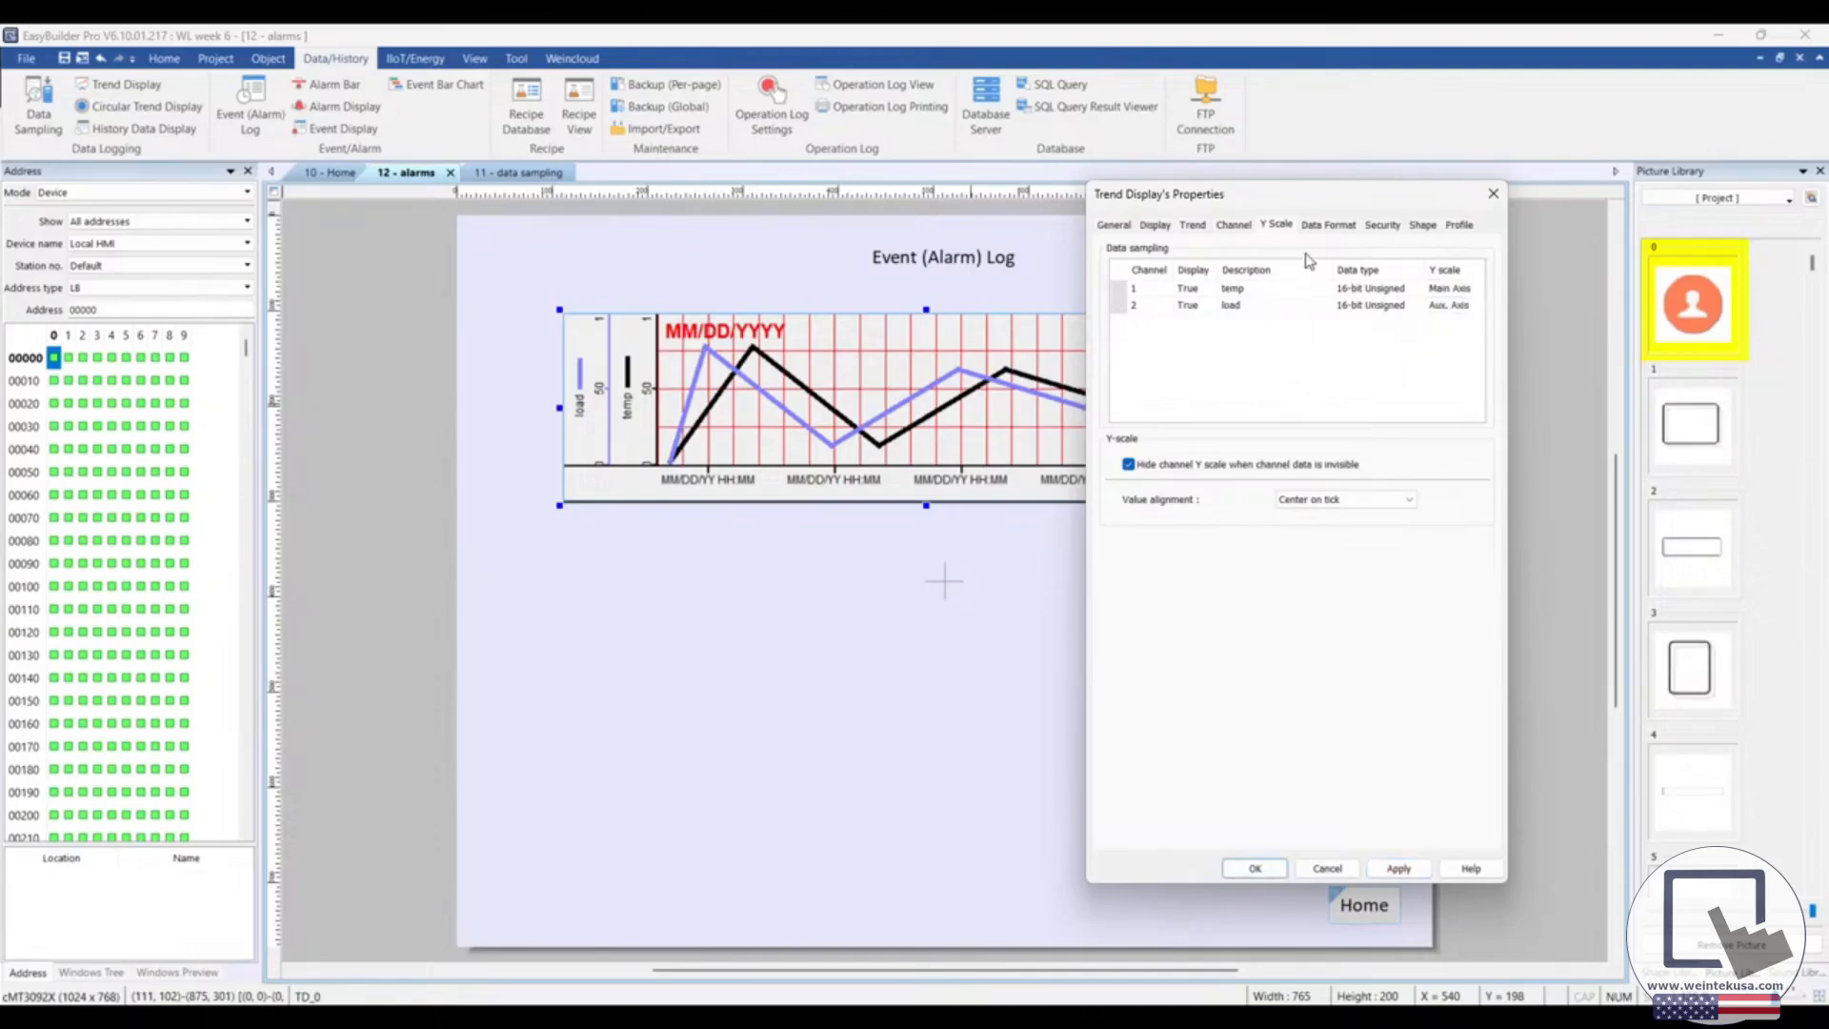
click(1326, 226)
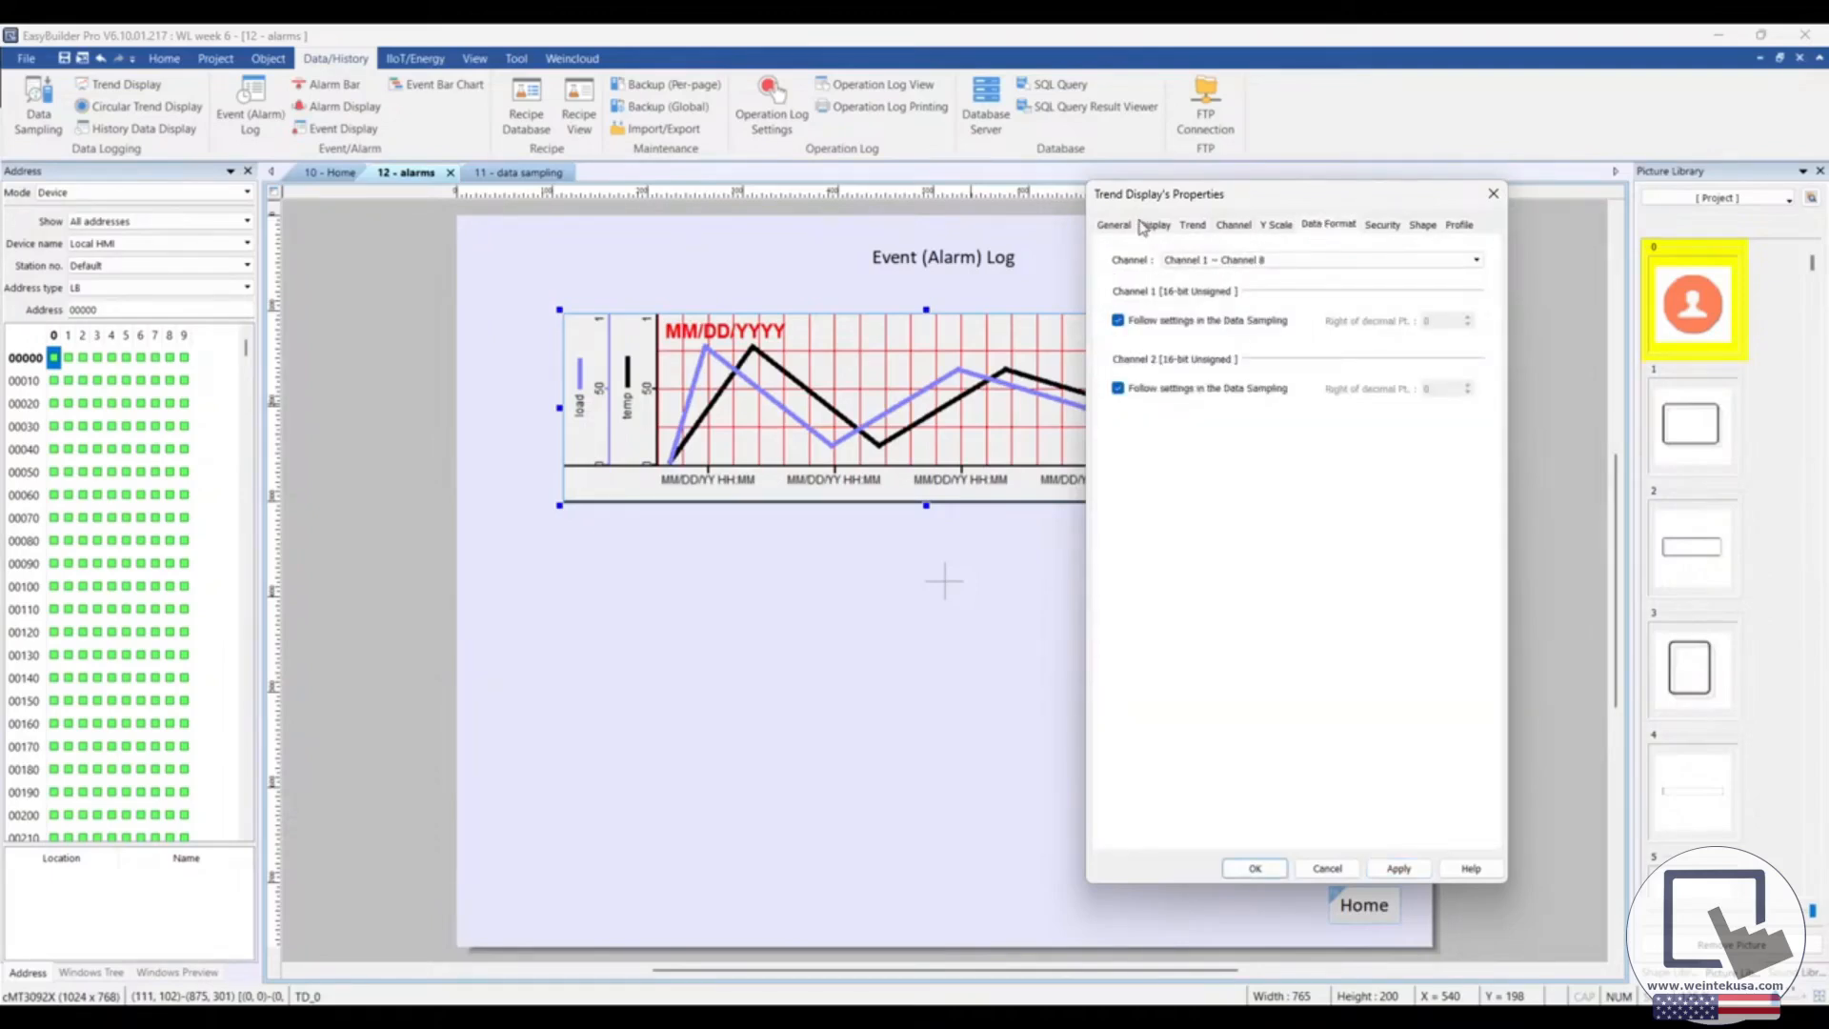
click(1256, 868)
click(892, 615)
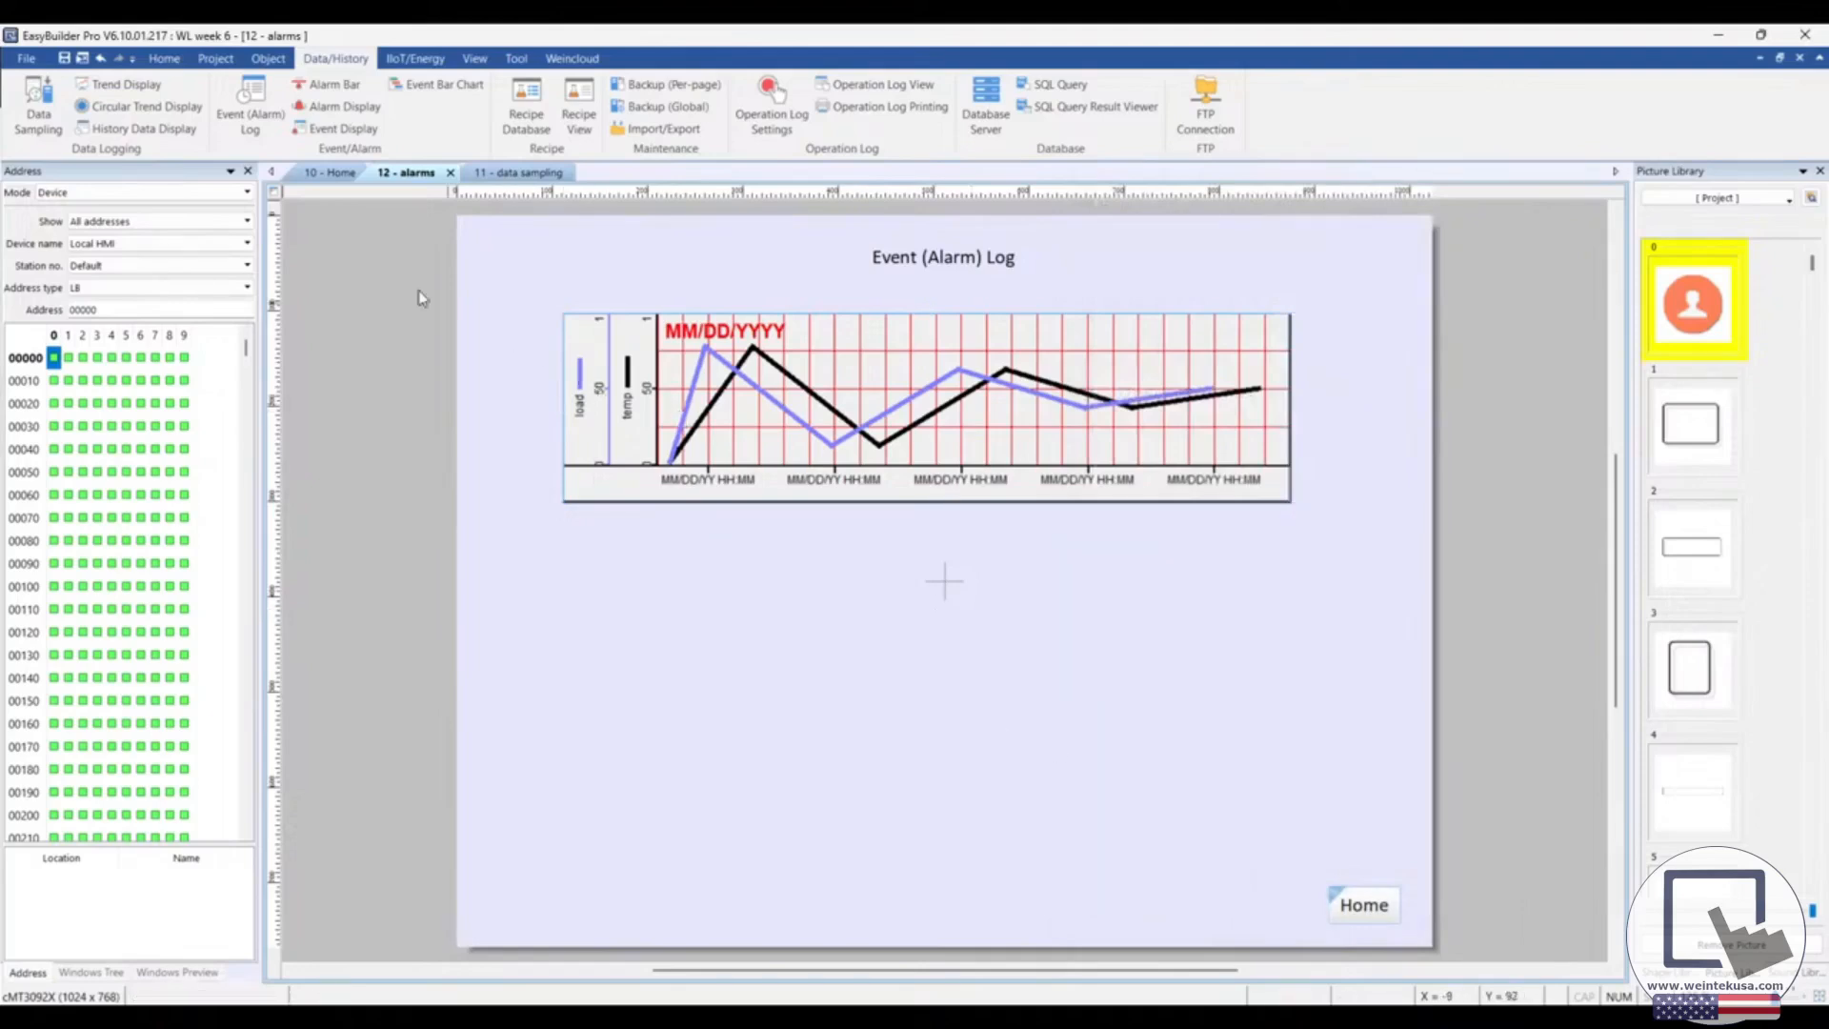
Add a numeric input object for Local HMI address LW 0 below the trend display
click(268, 58)
click(618, 105)
click(865, 492)
click(851, 506)
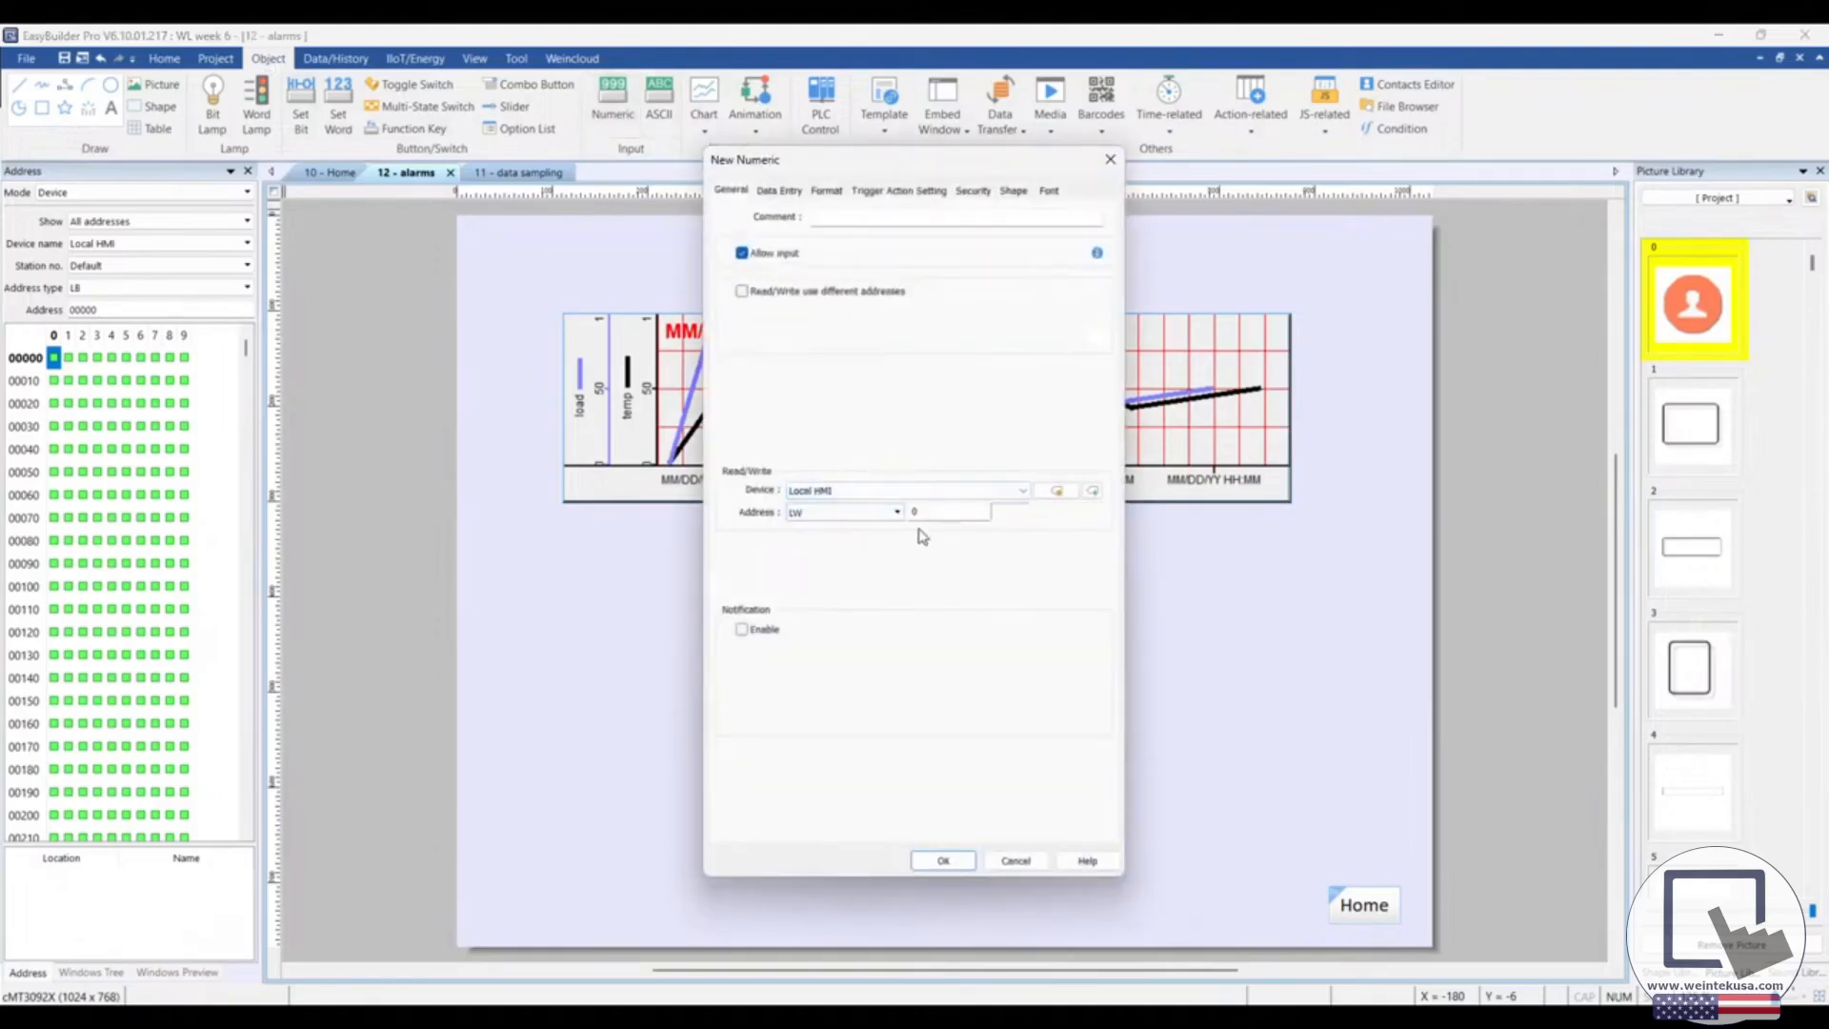
click(943, 861)
click(665, 646)
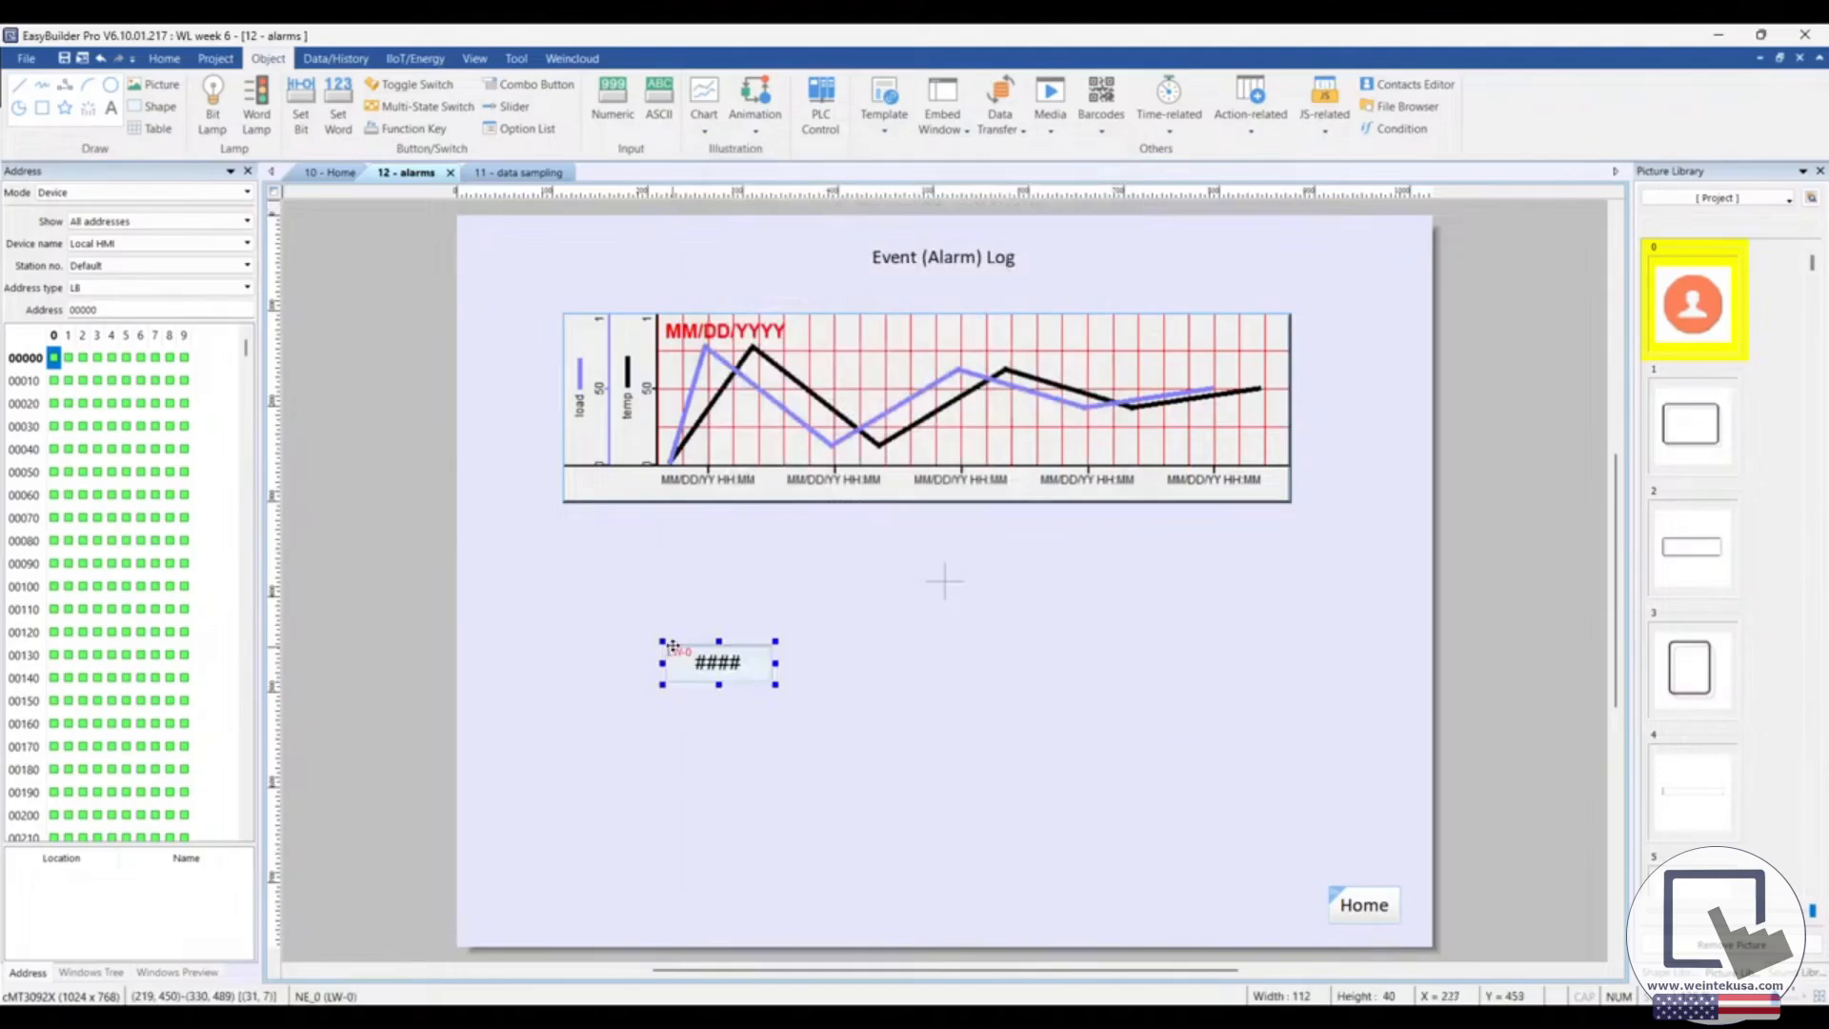
Copy the numeric object beside the original, set the copy's address to LW 1, and line up the two objects
drag(692, 662, 955, 655)
double_click(955, 655)
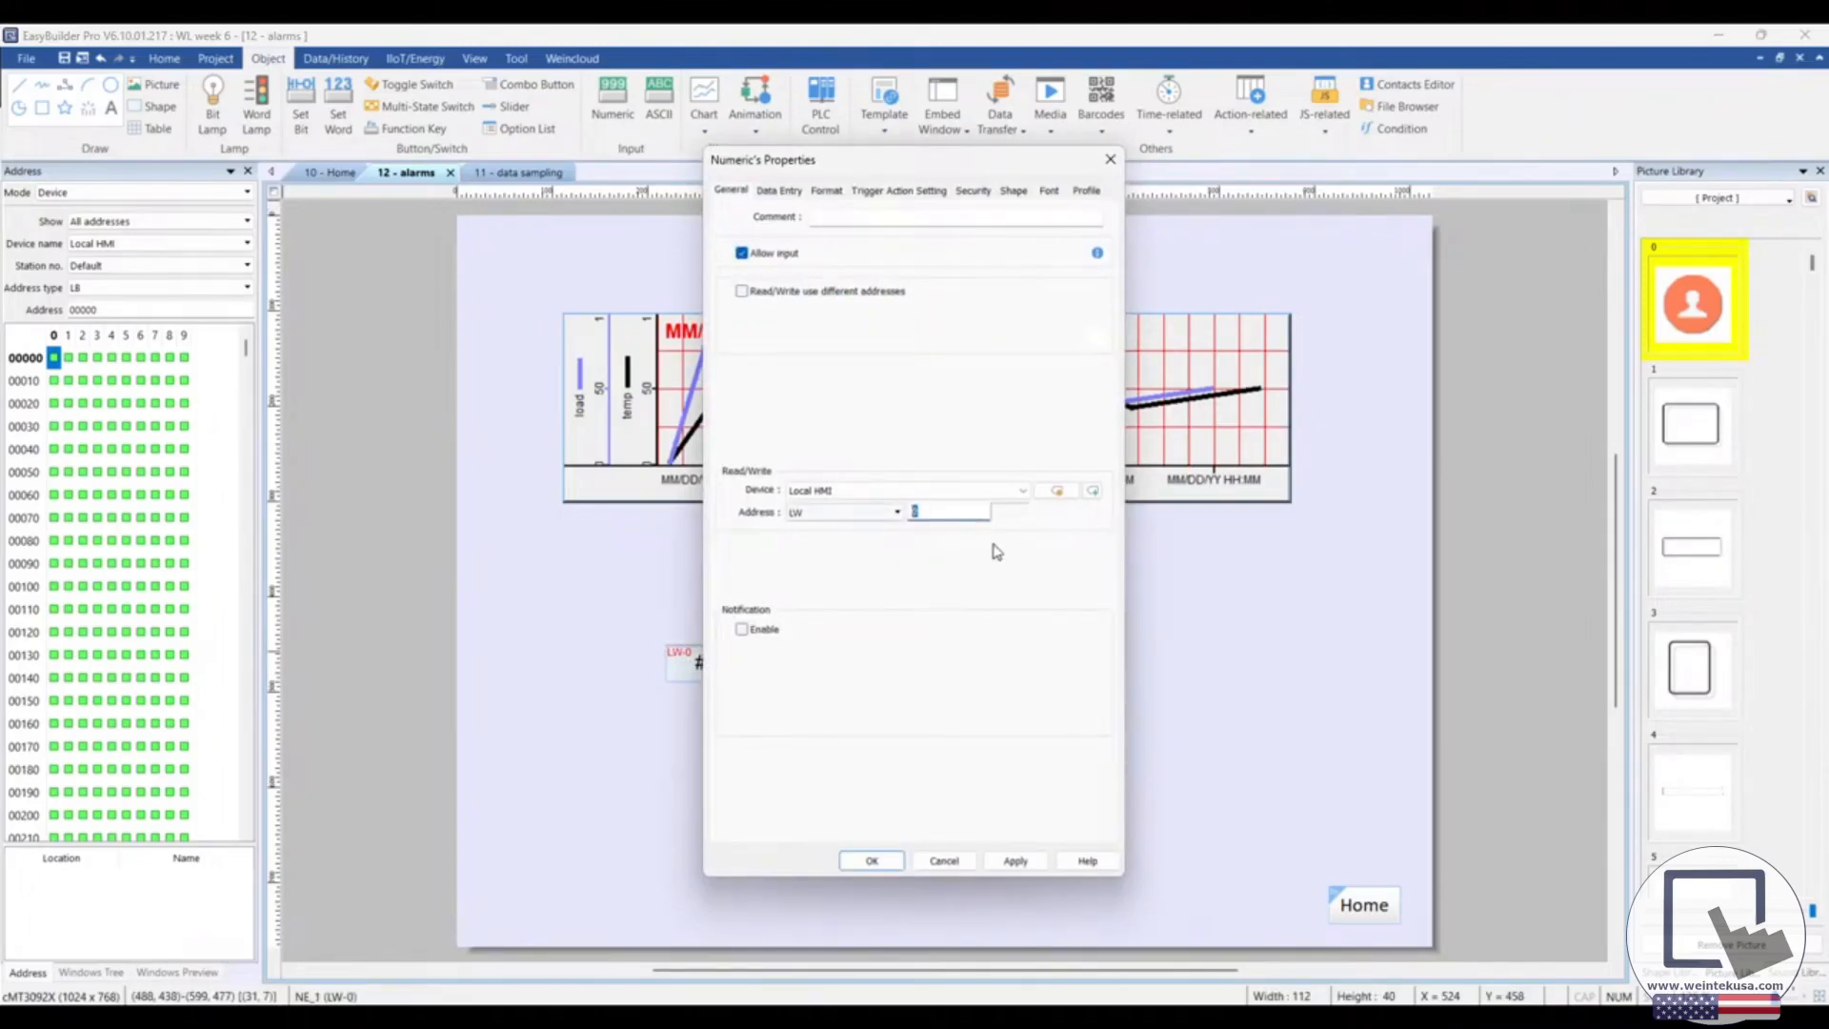
click(871, 861)
click(720, 748)
drag(721, 670, 755, 659)
click(828, 768)
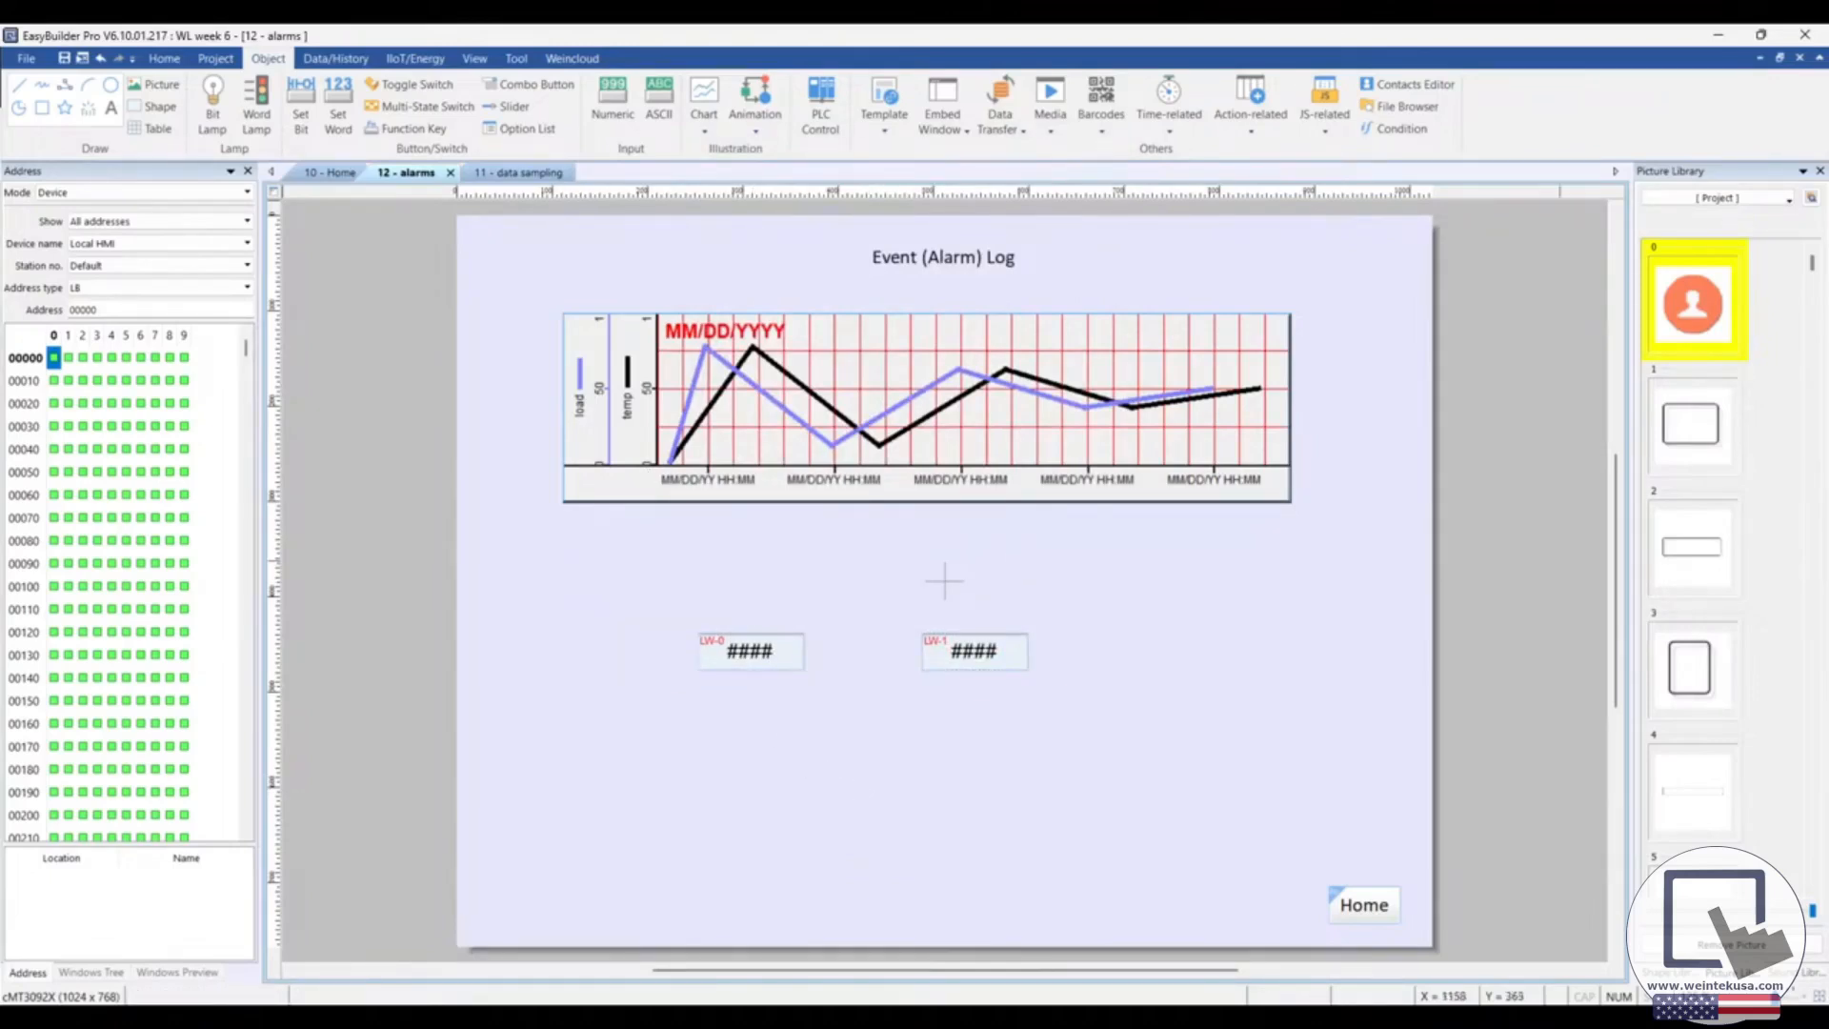
Run the project in offline simulation and go to the Data Sampling window from the home screen
click(216, 58)
click(285, 95)
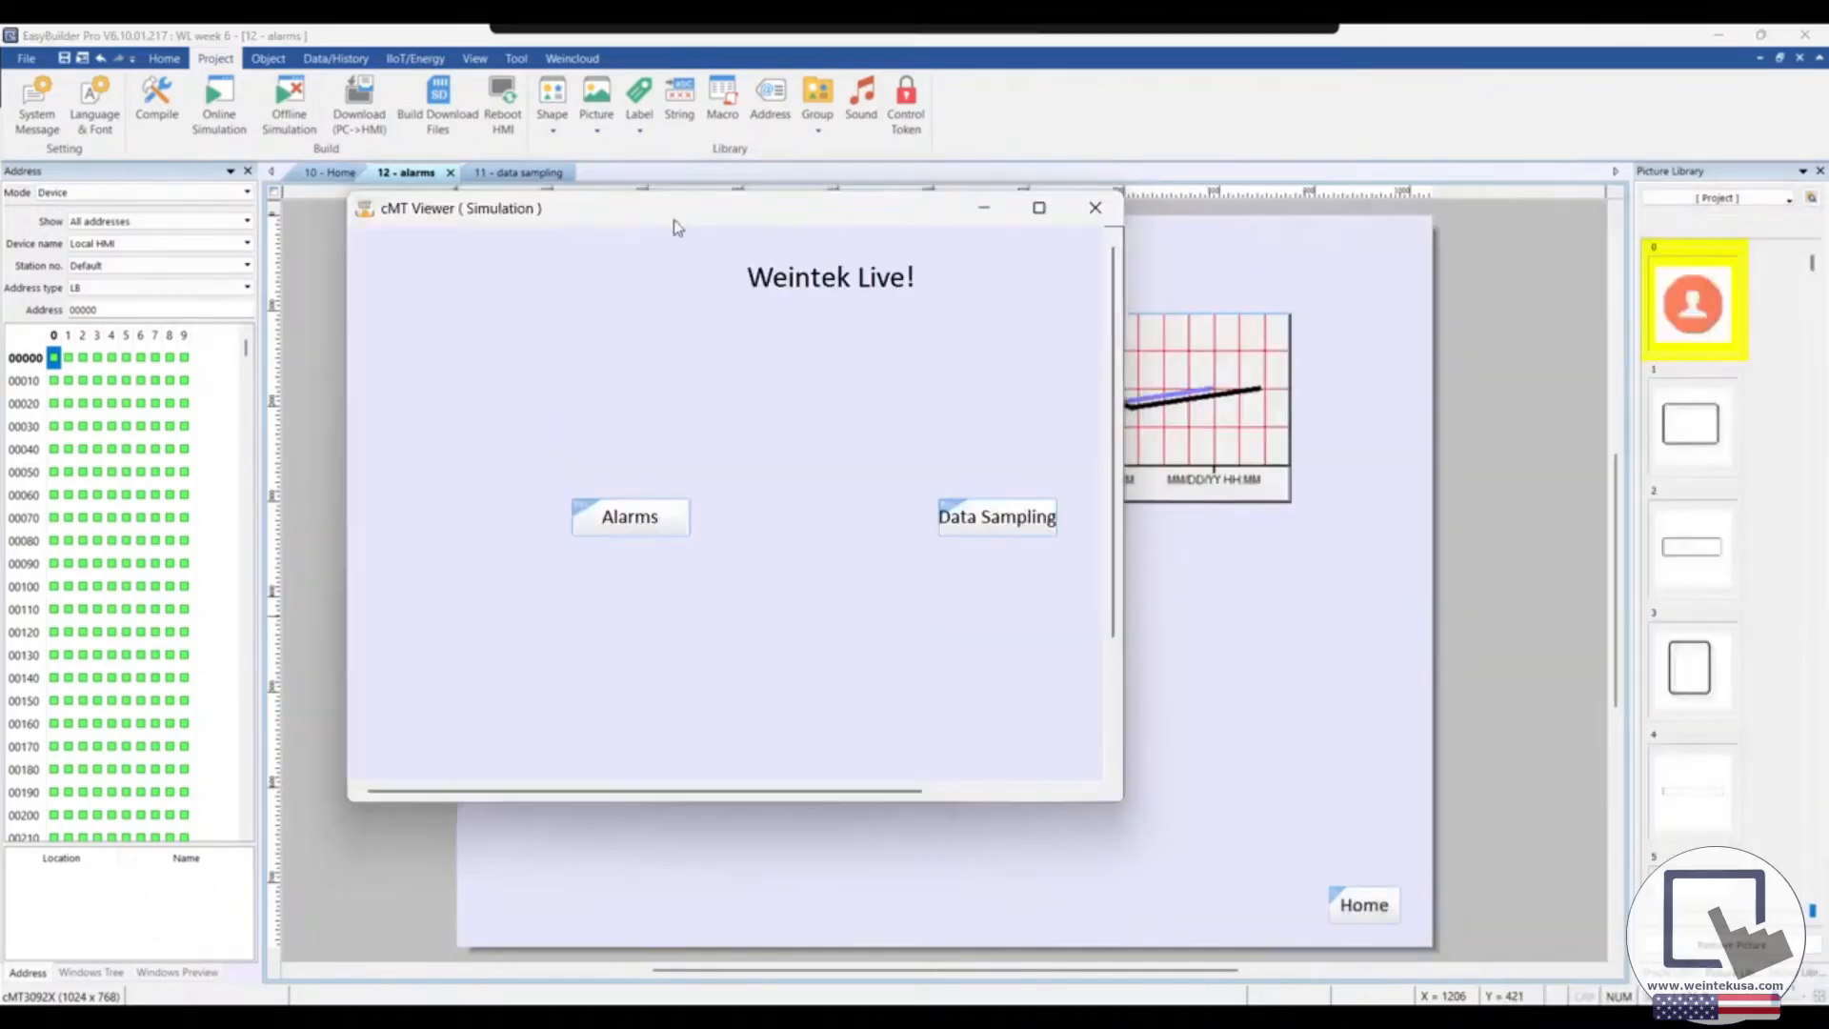
click(1041, 526)
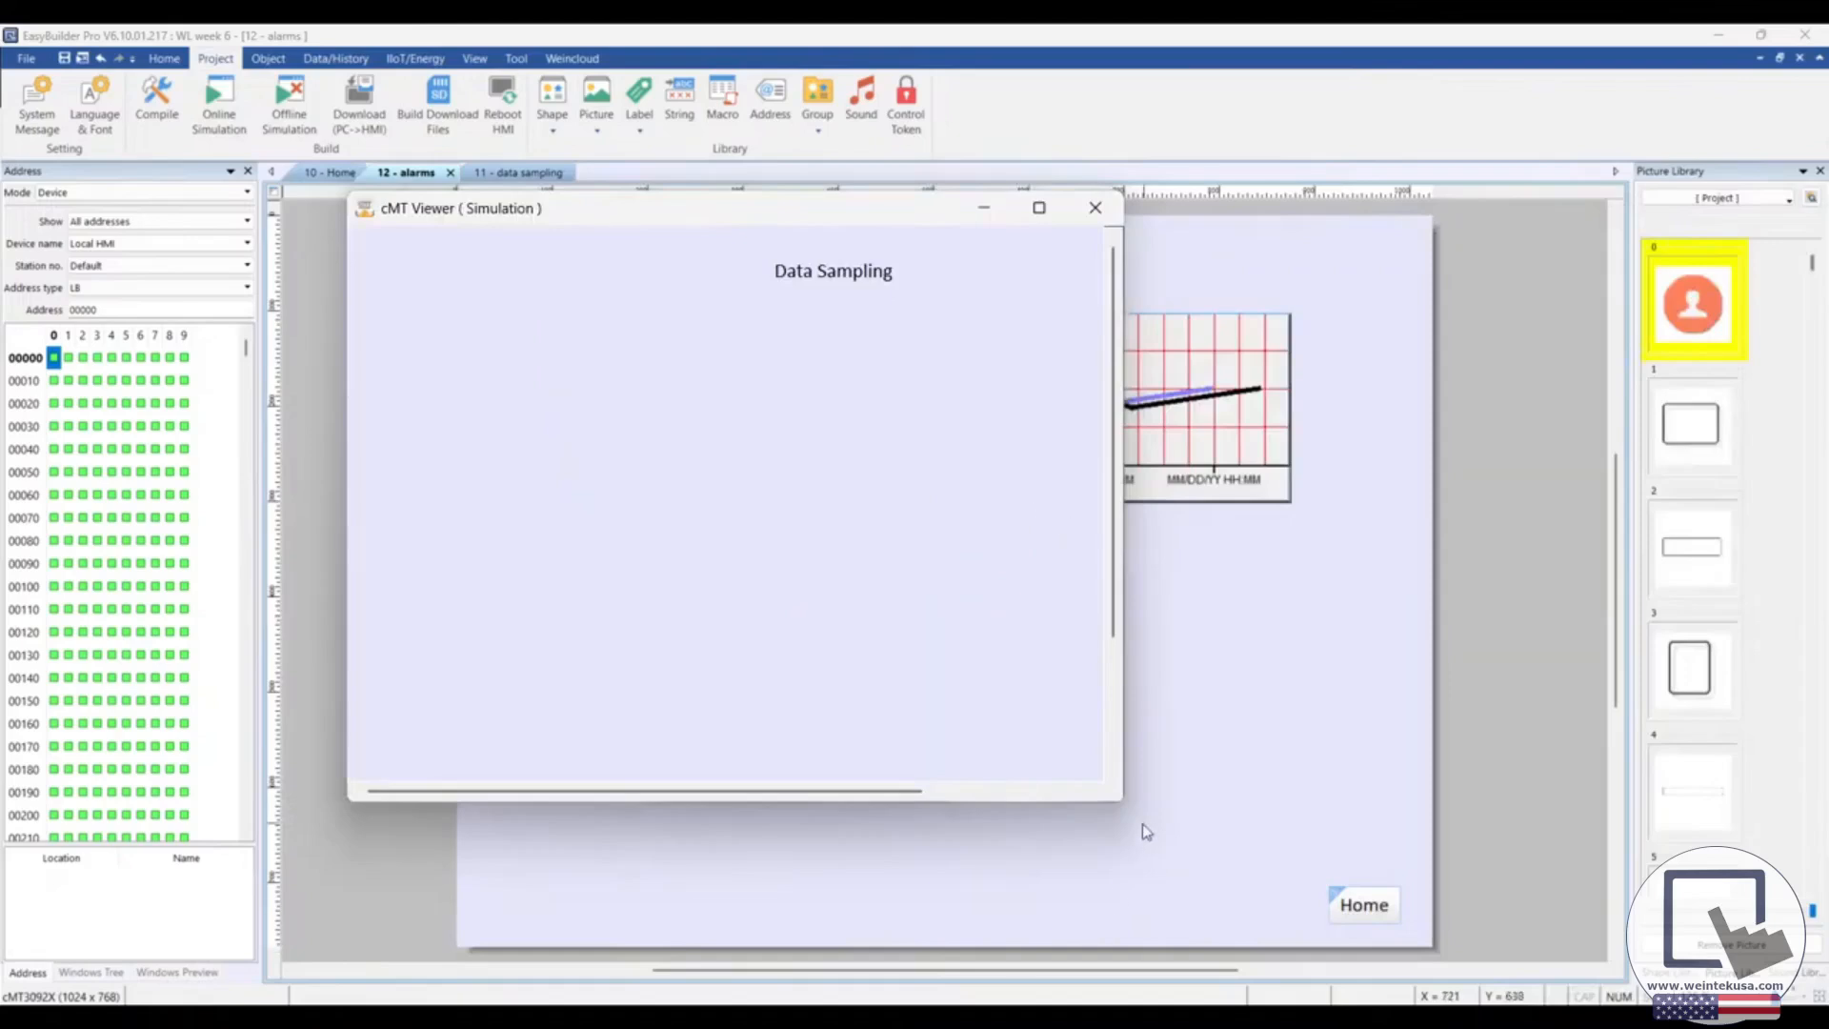
Enlarge the simulation window to check the whole Data Sampling screen, and close the simulation
drag(1122, 803, 1511, 943)
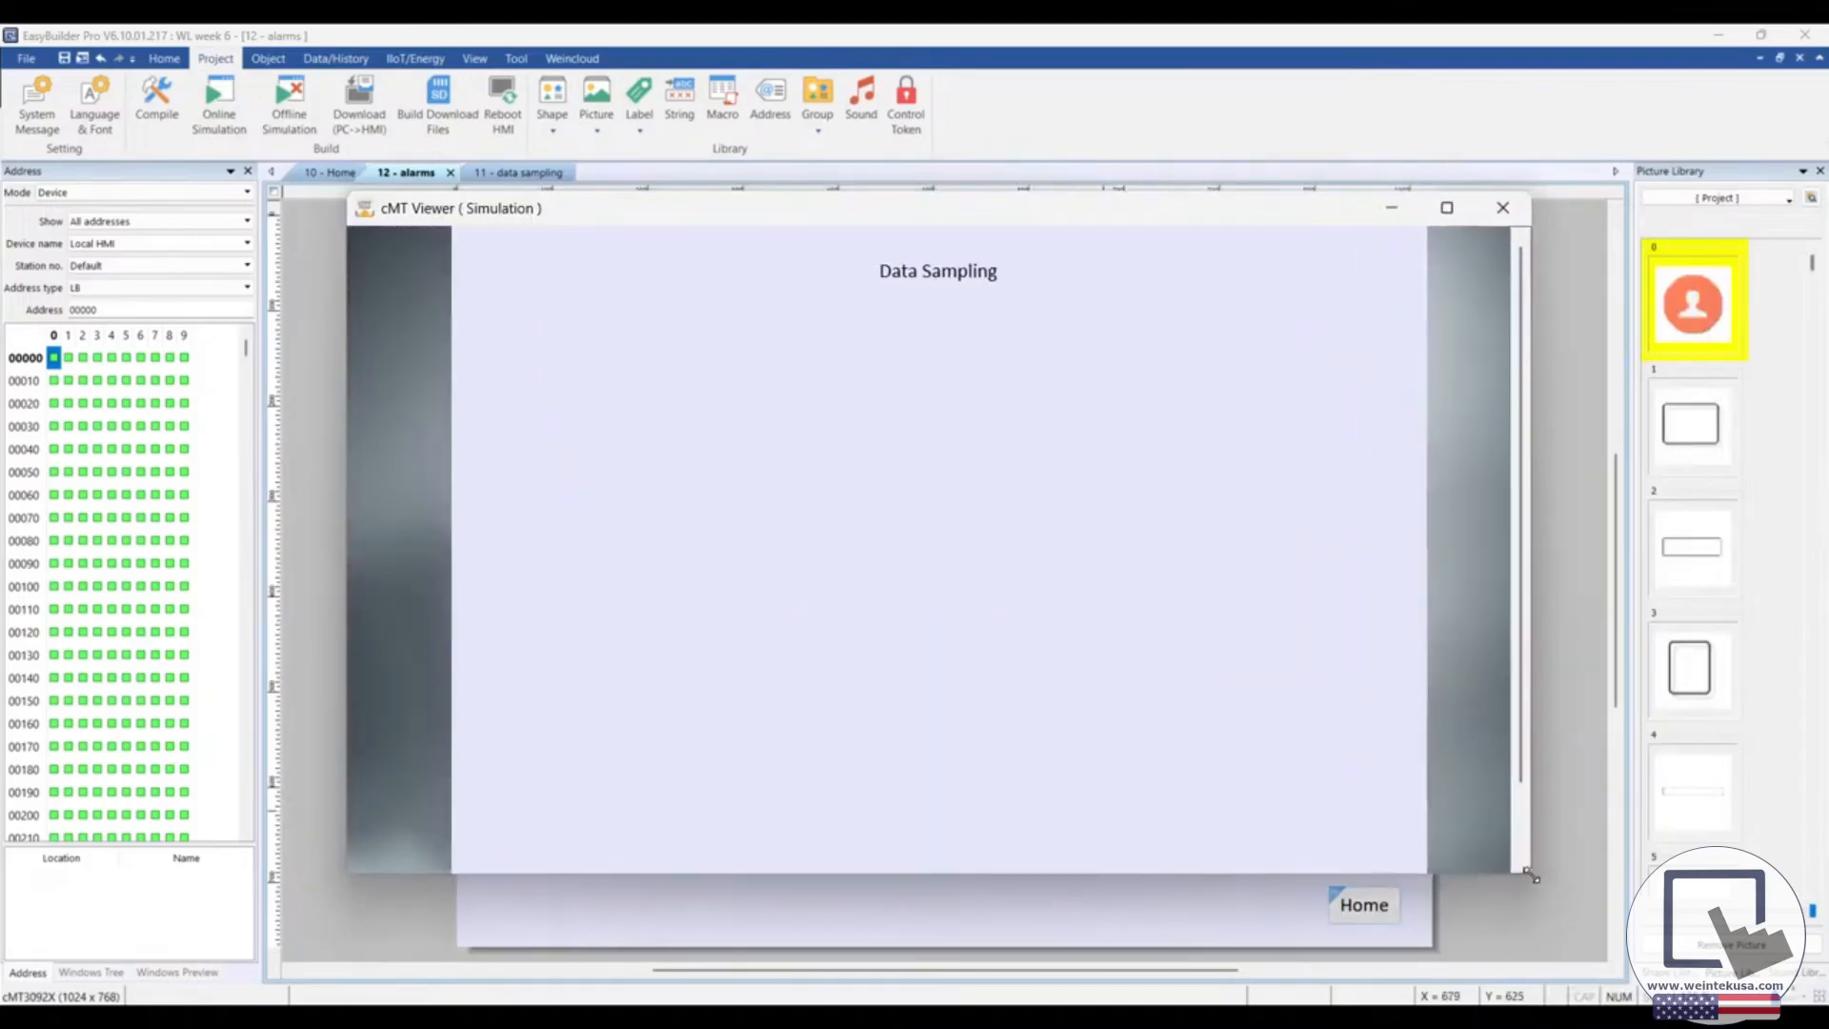
drag(982, 215, 1014, 250)
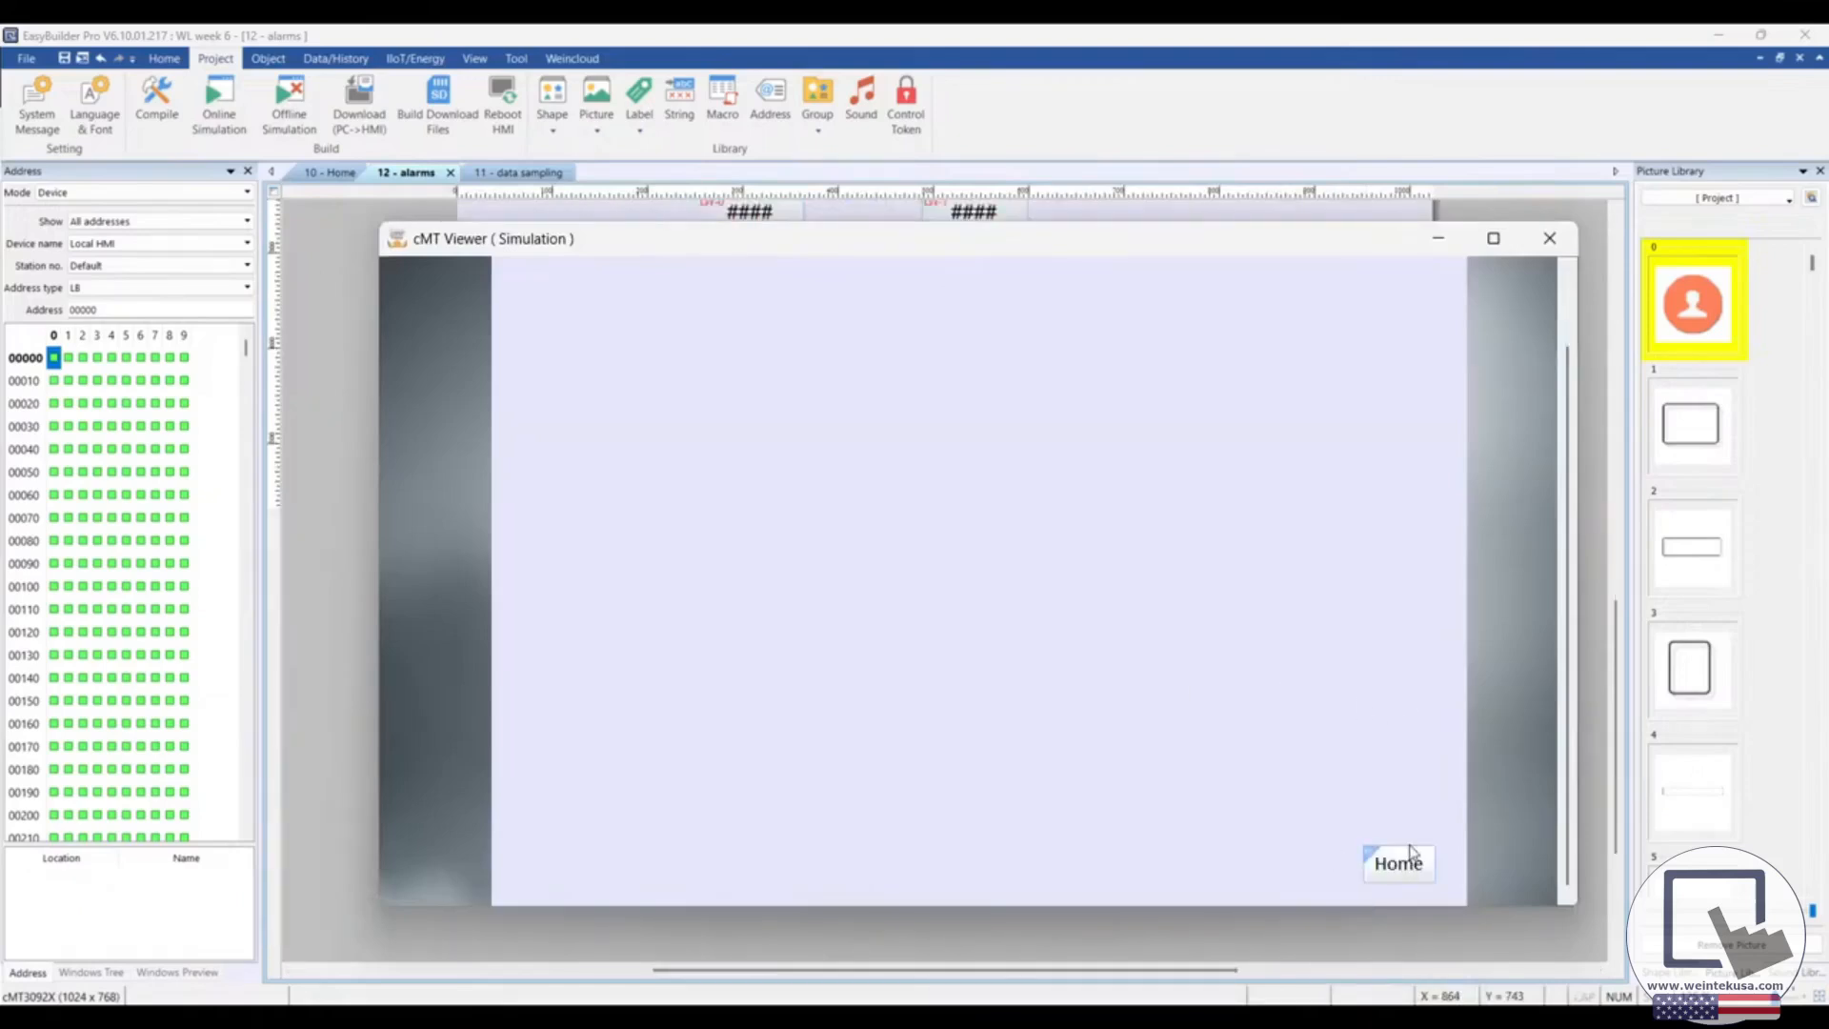
click(1550, 238)
Move the trend display and both numeric objects from the alarms window to the data sampling window
scroll(914, 683, up, 5)
drag(536, 268, 1393, 719)
key(Delete)
click(519, 172)
key(ctrl+v)
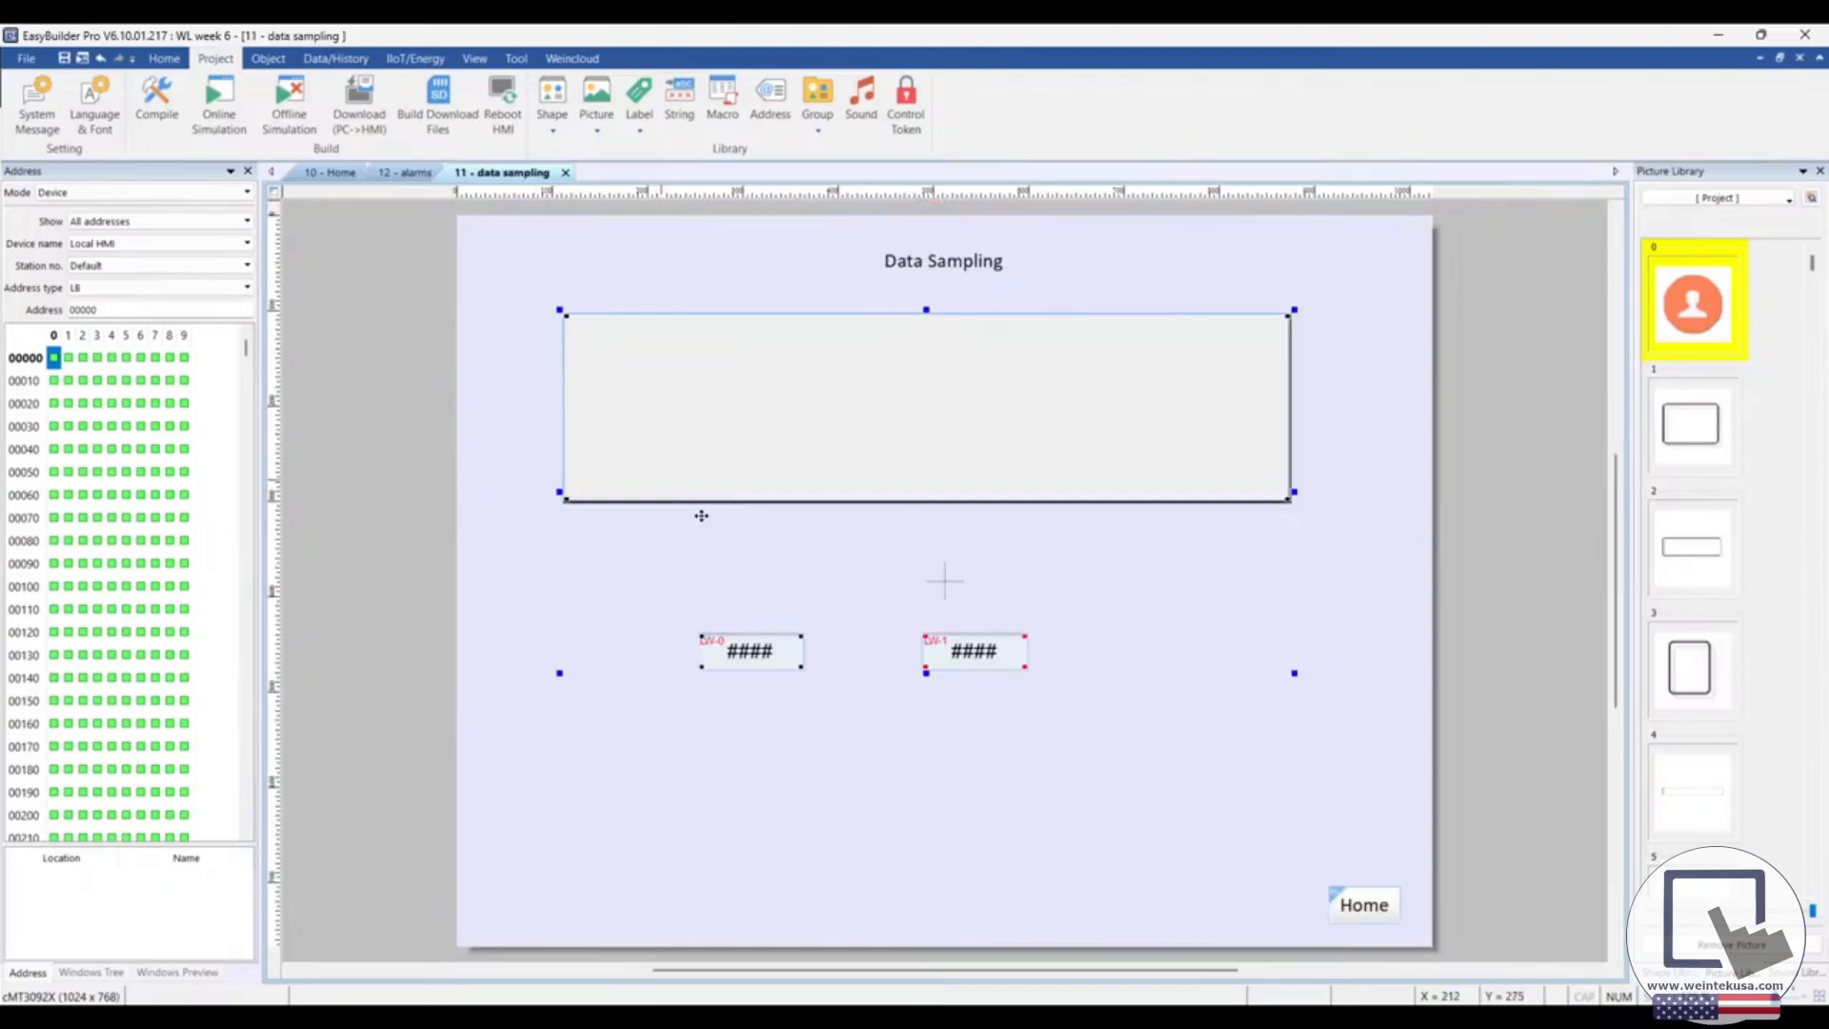
click(464, 604)
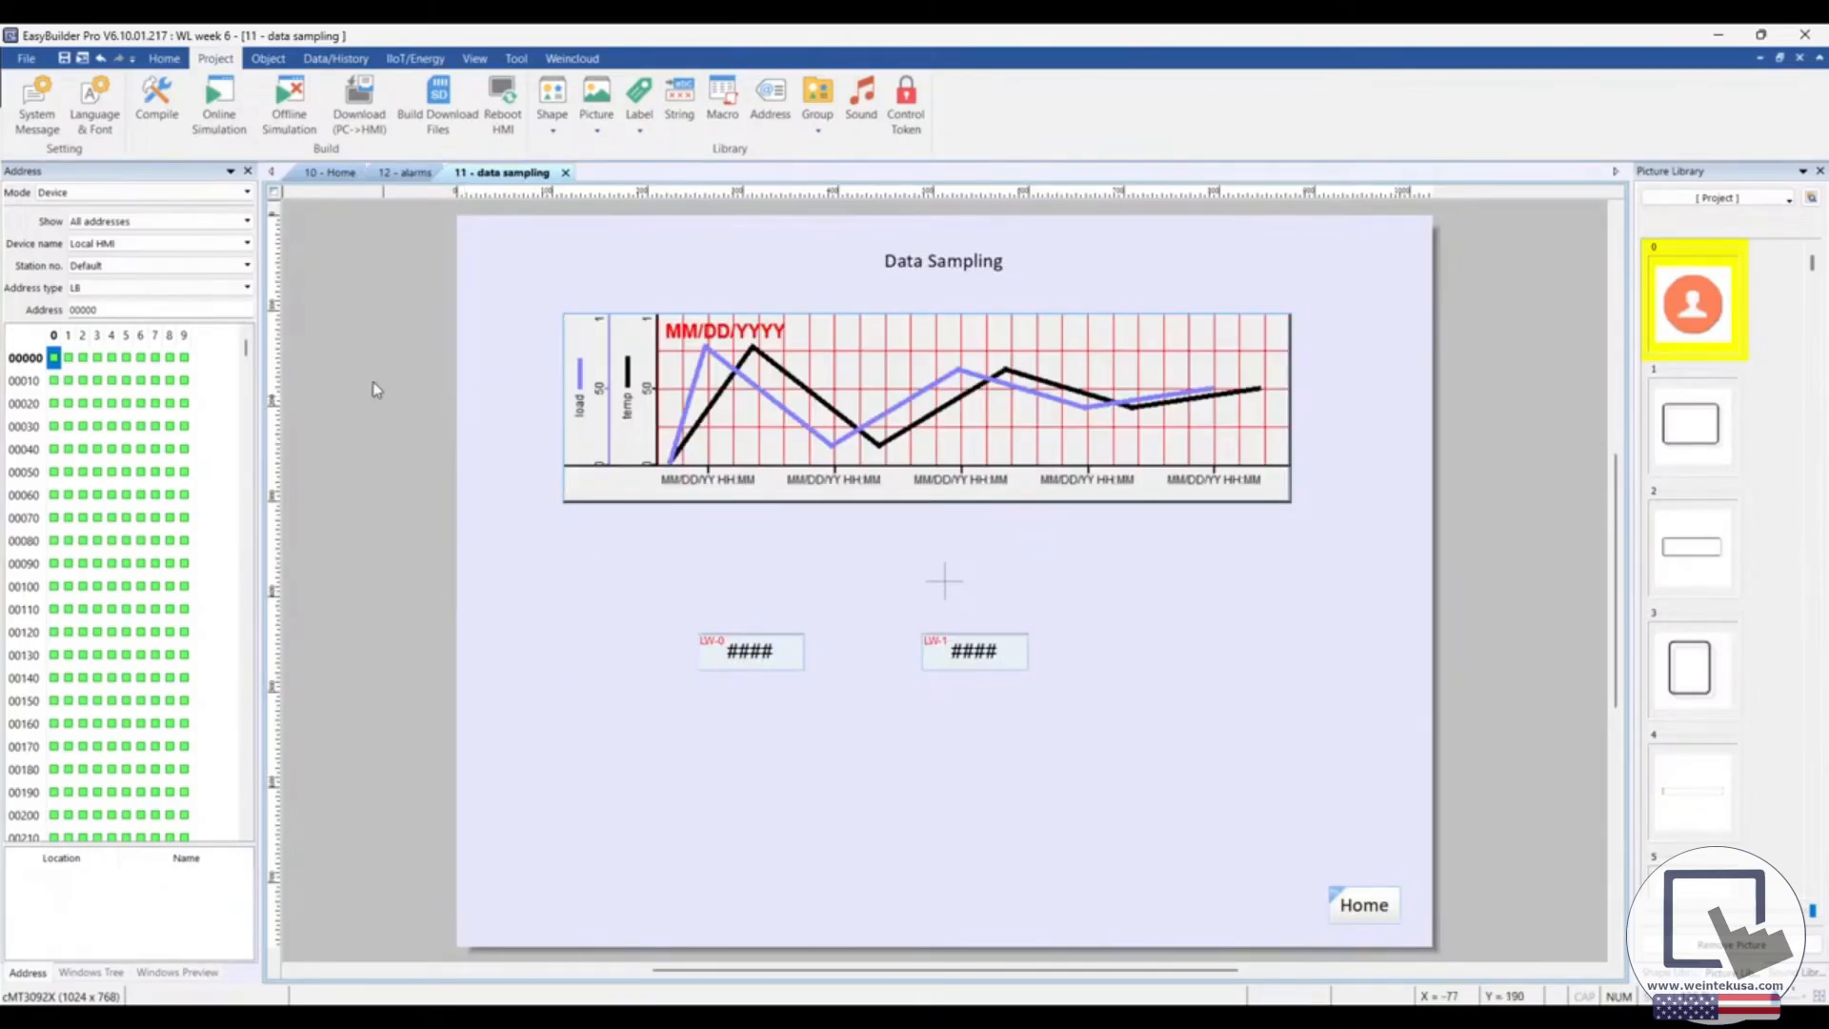
Run the project in offline simulation again and go to the Data Sampling screen in an enlarged viewer
click(290, 105)
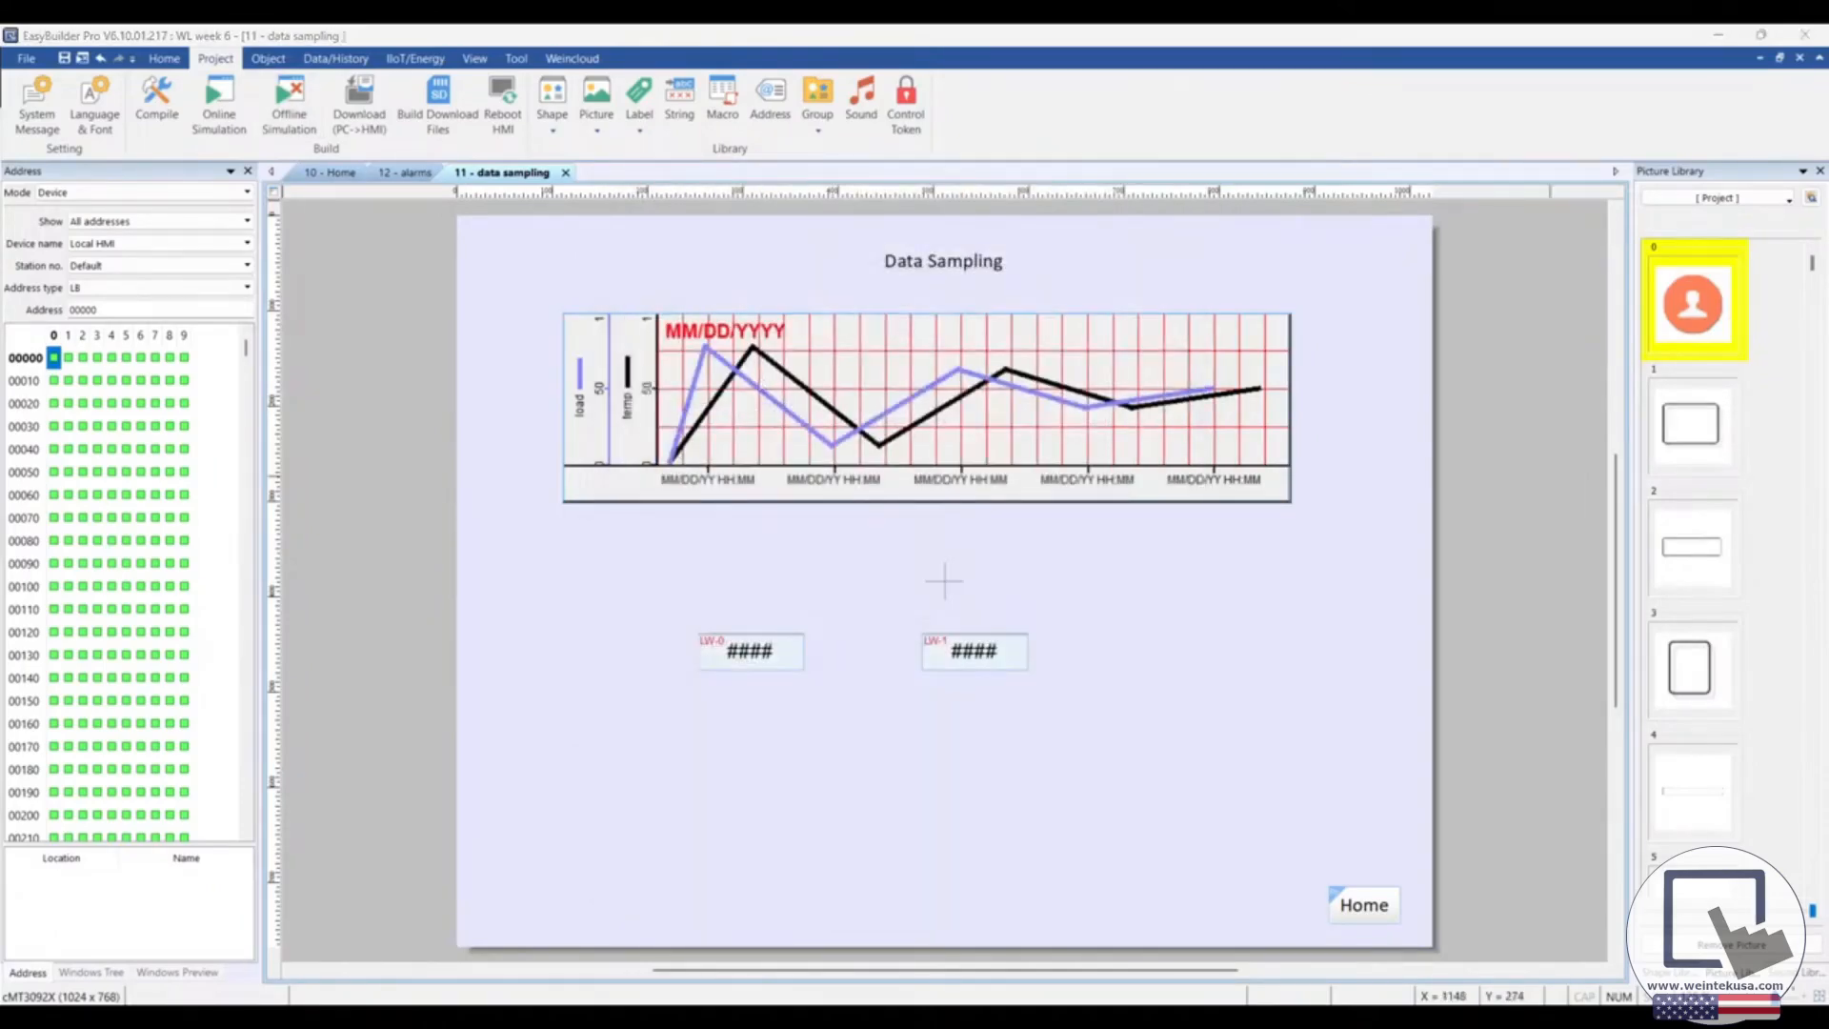
drag(1072, 748, 1503, 748)
click(1018, 455)
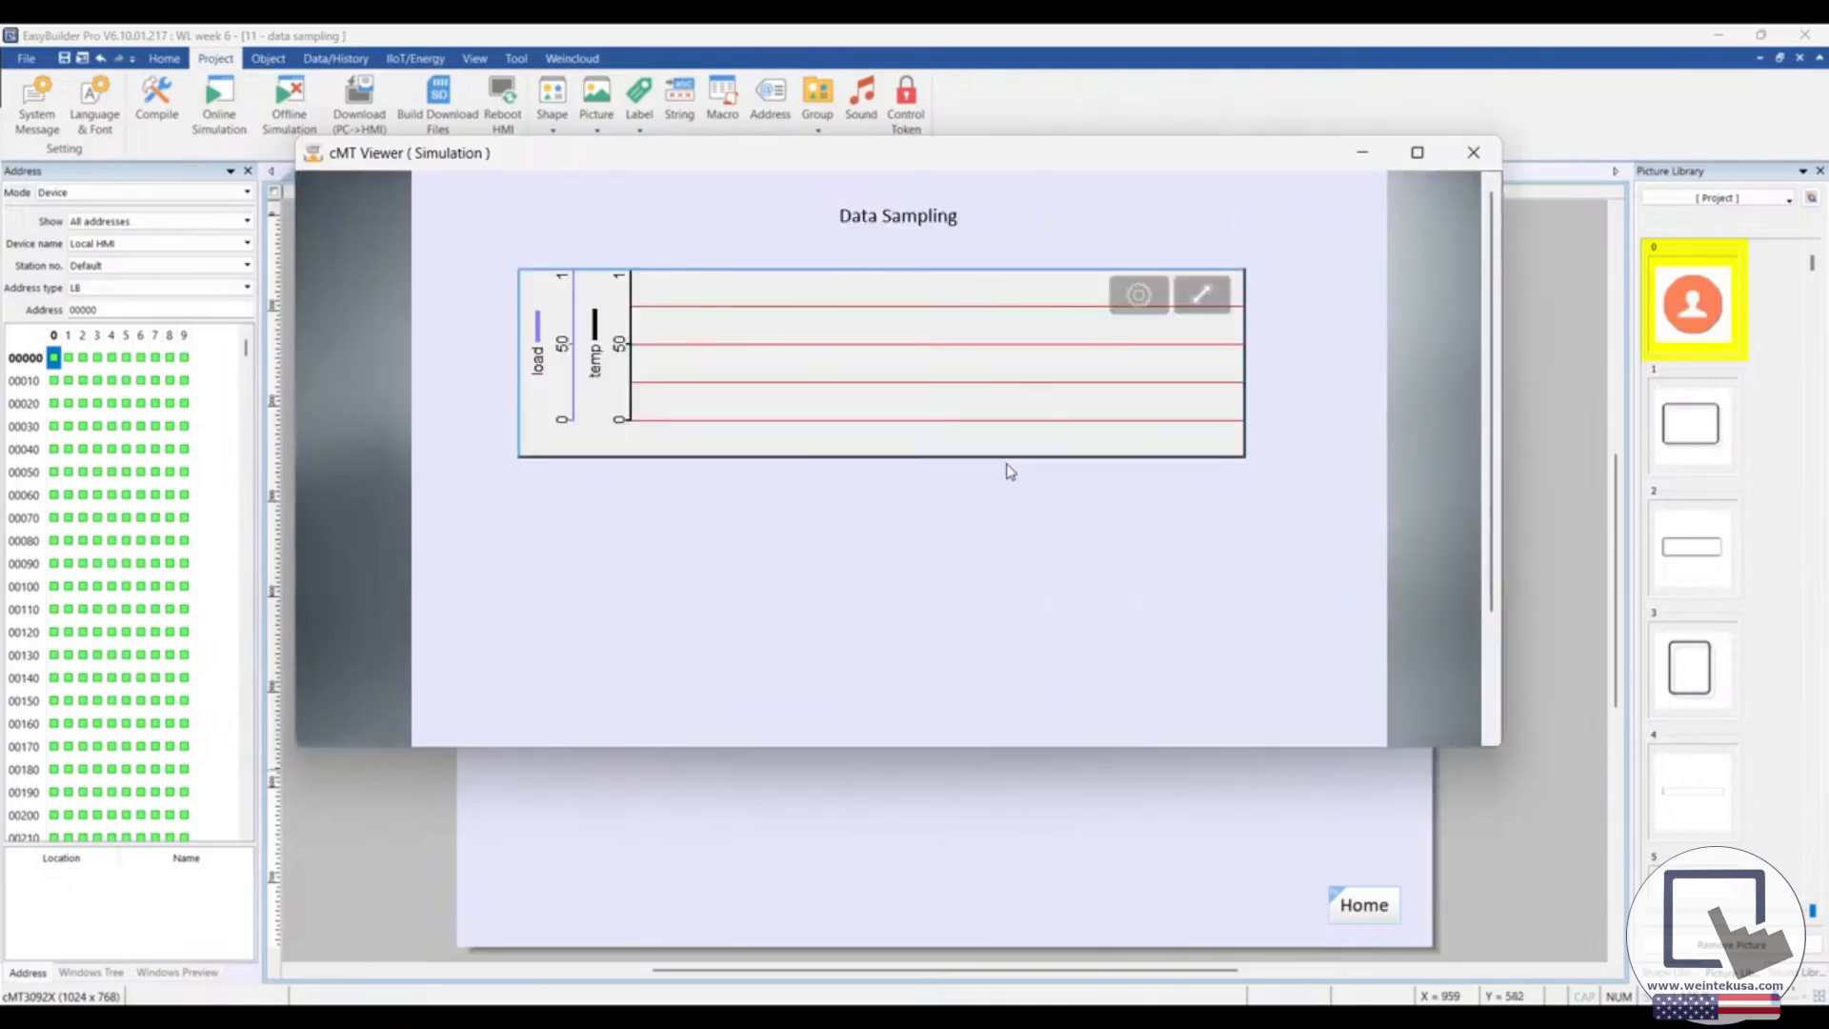
Test the trend by entering 45 for LW 0 and 25 for LW 1, and close the simulation
click(716, 610)
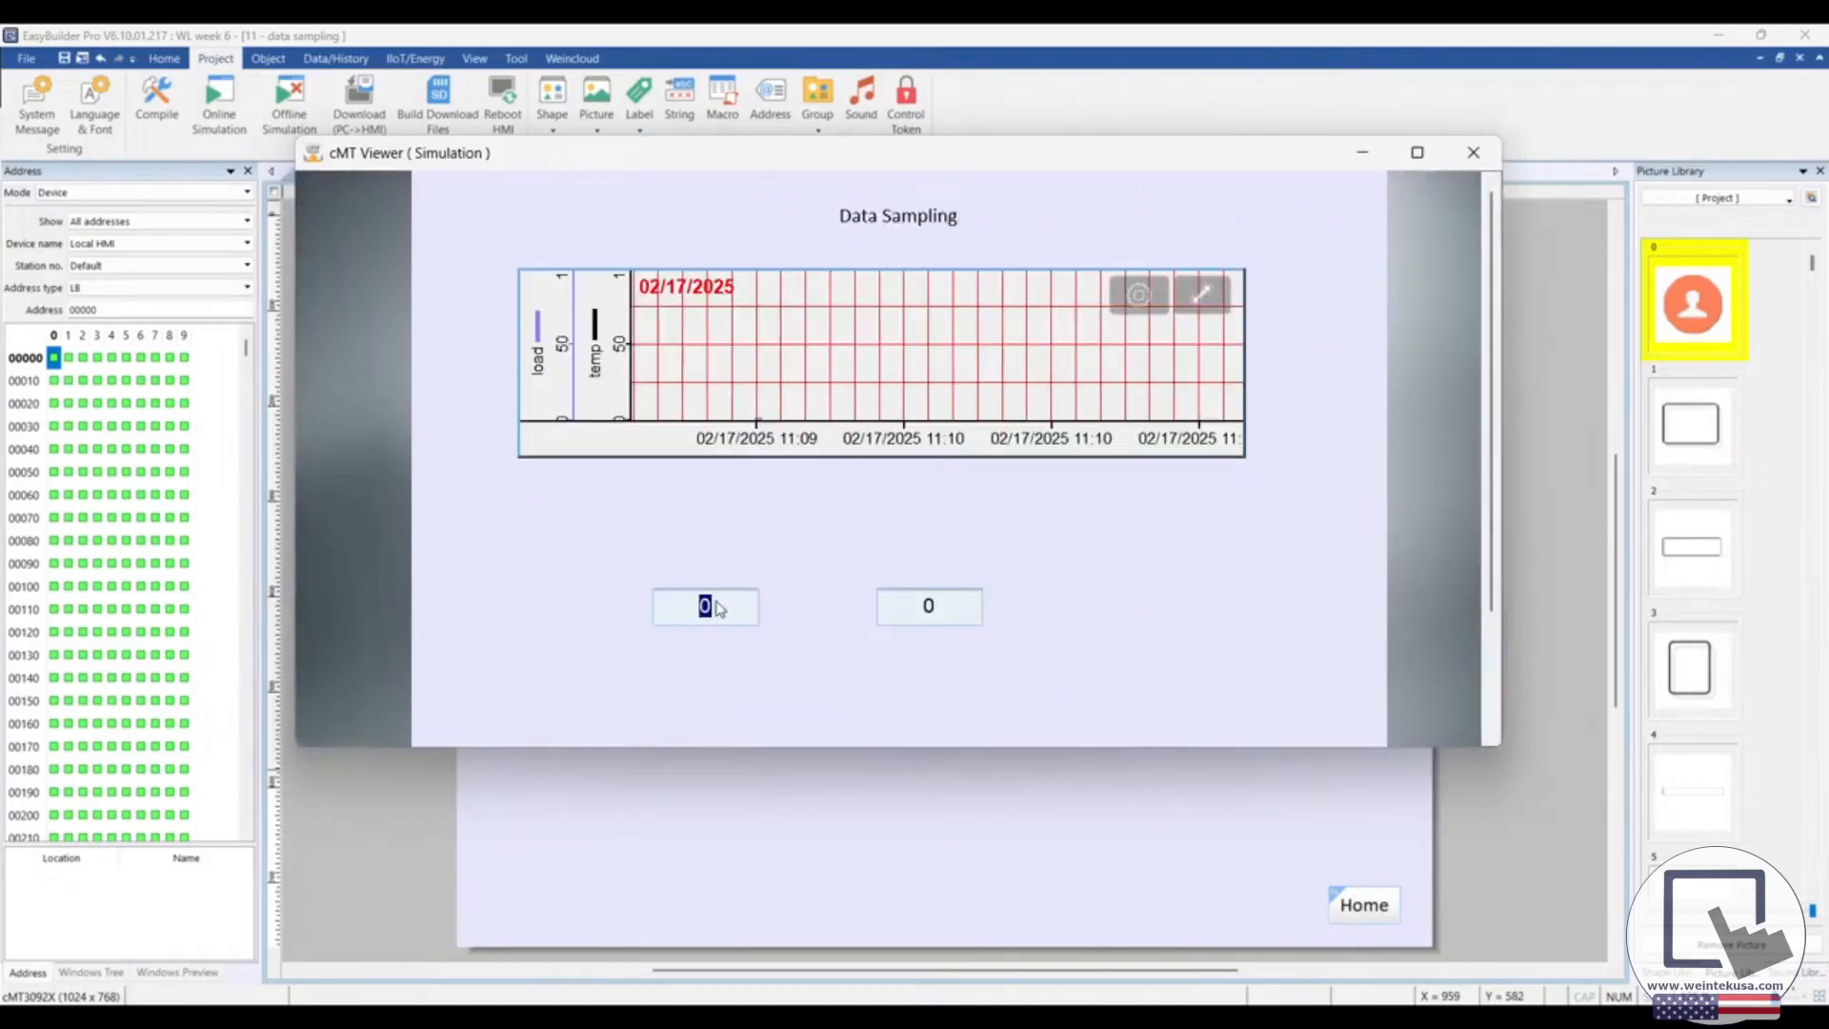
text(45)
click(932, 606)
text(25)
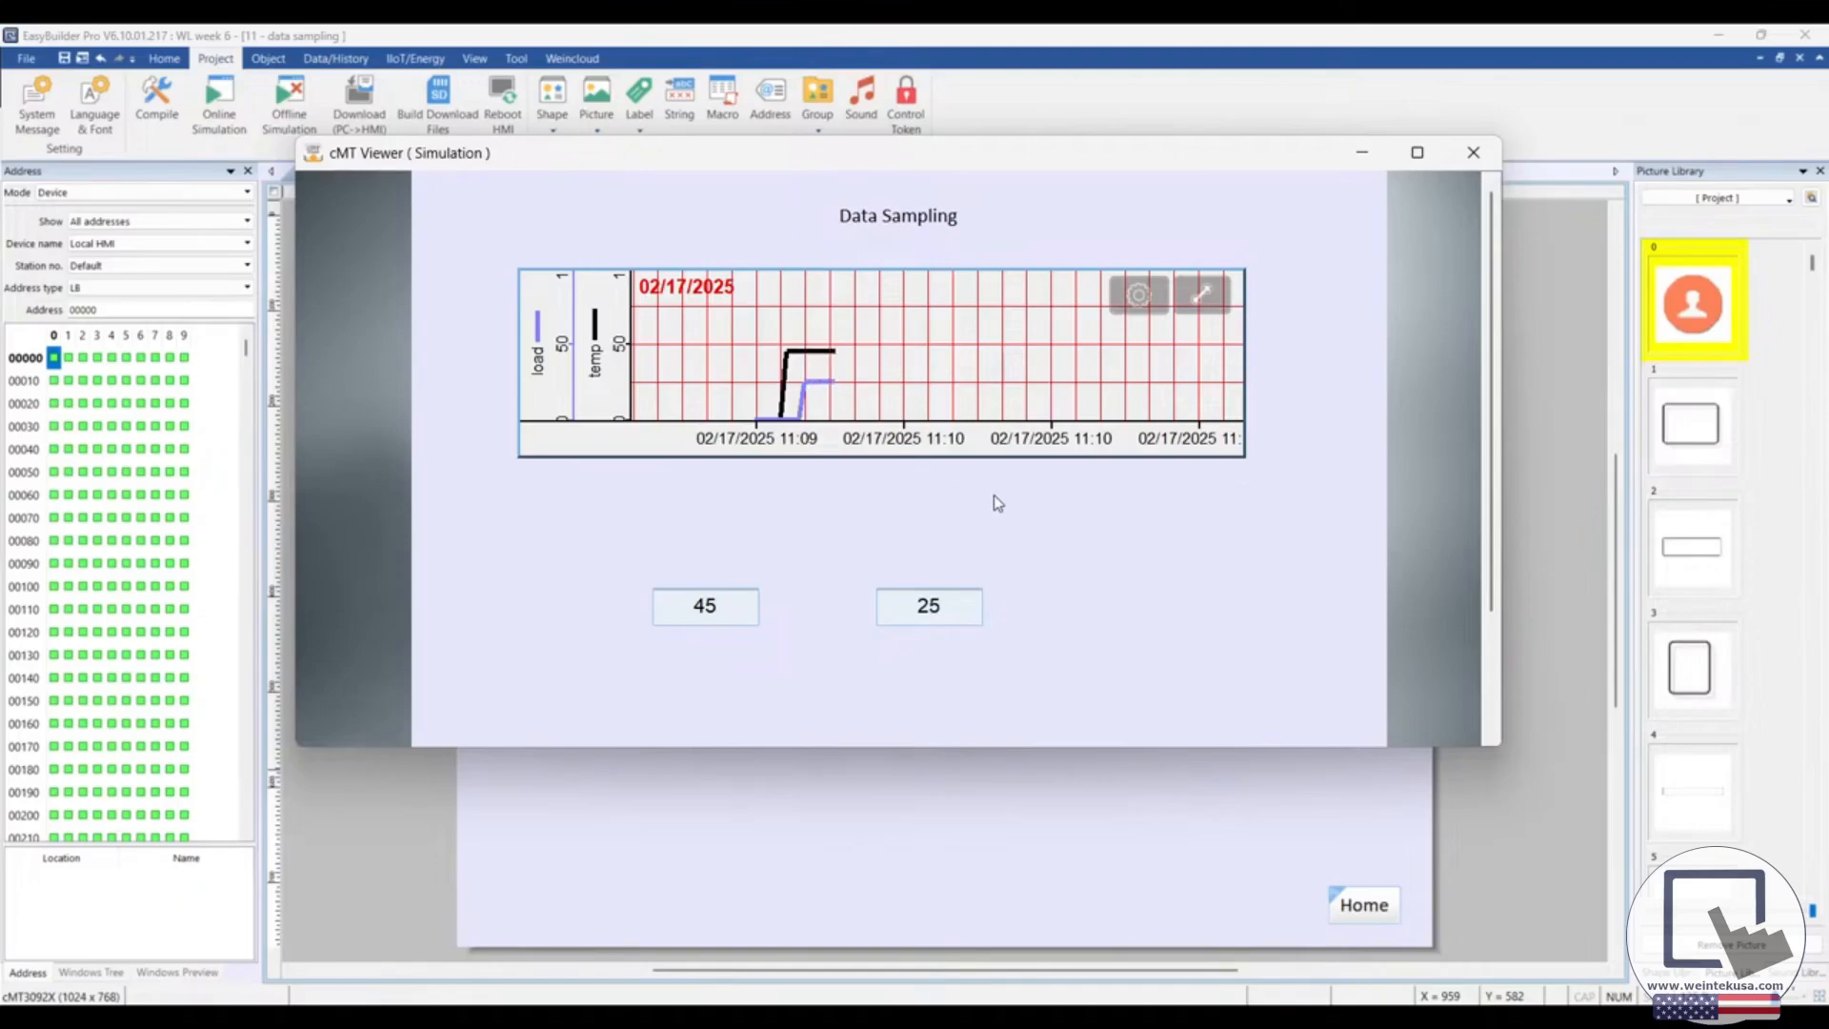
drag(1229, 155, 1212, 180)
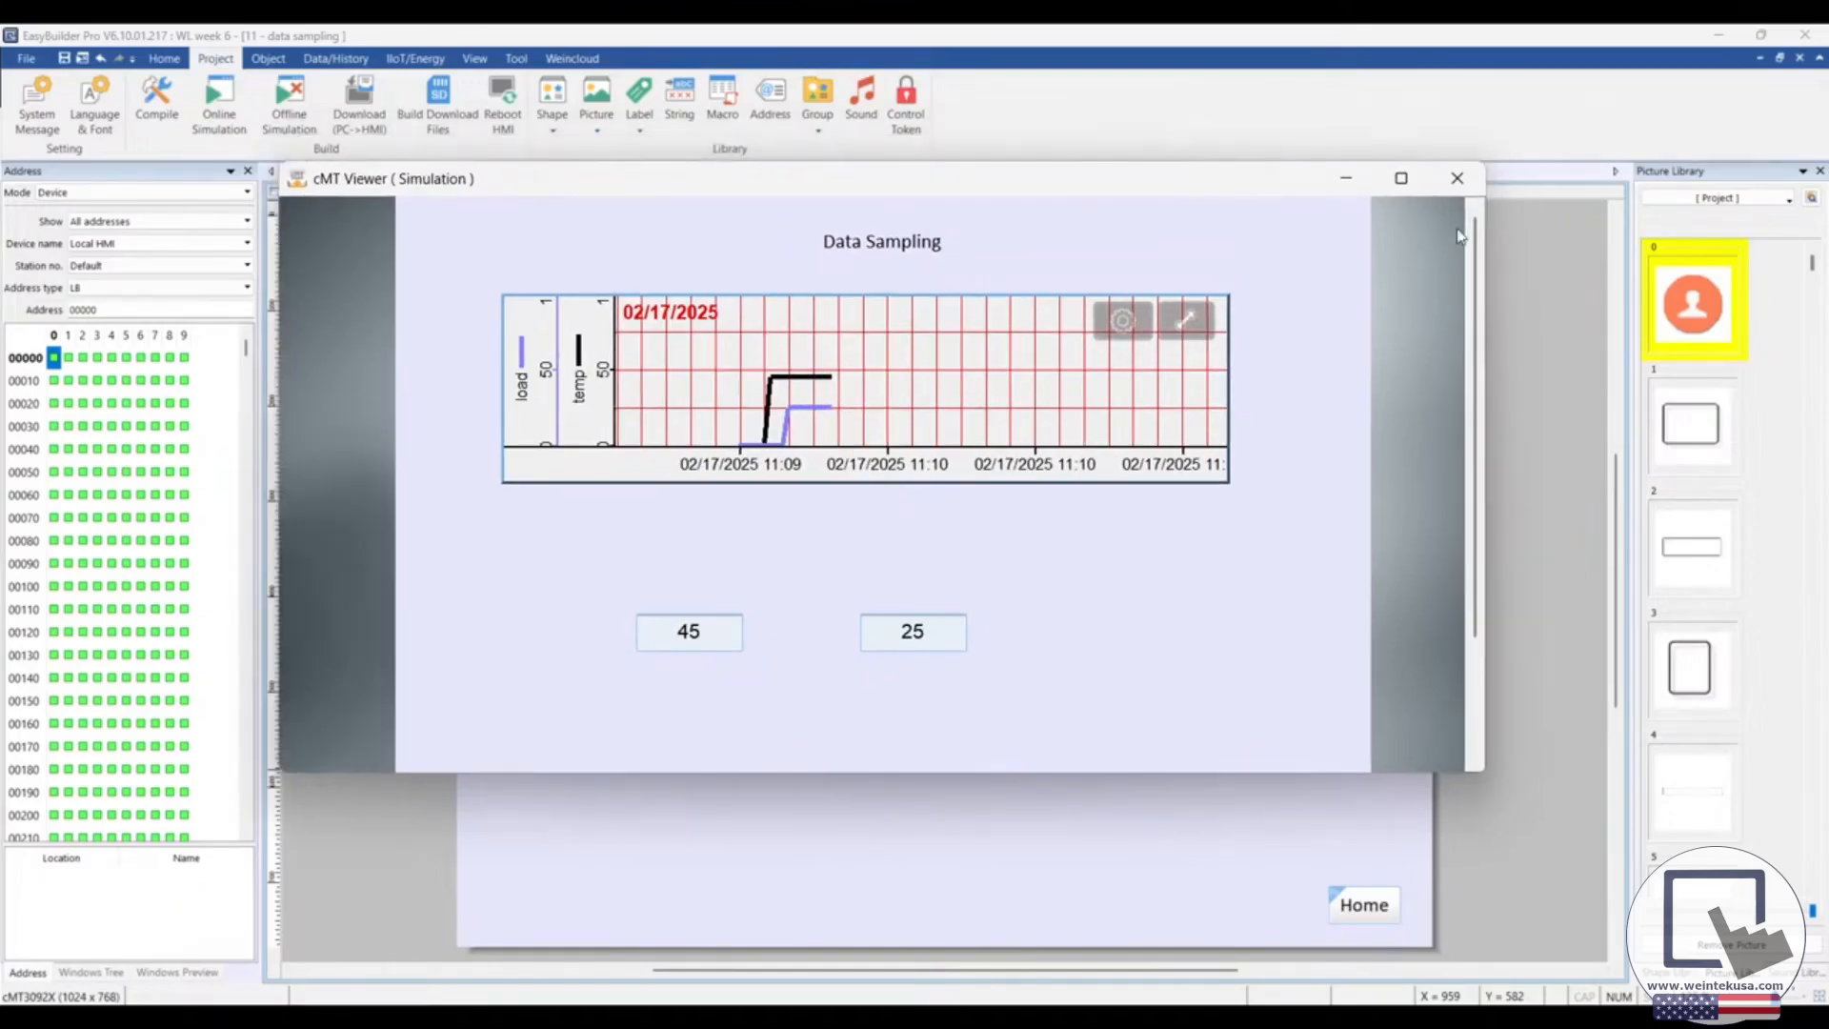
click(1455, 182)
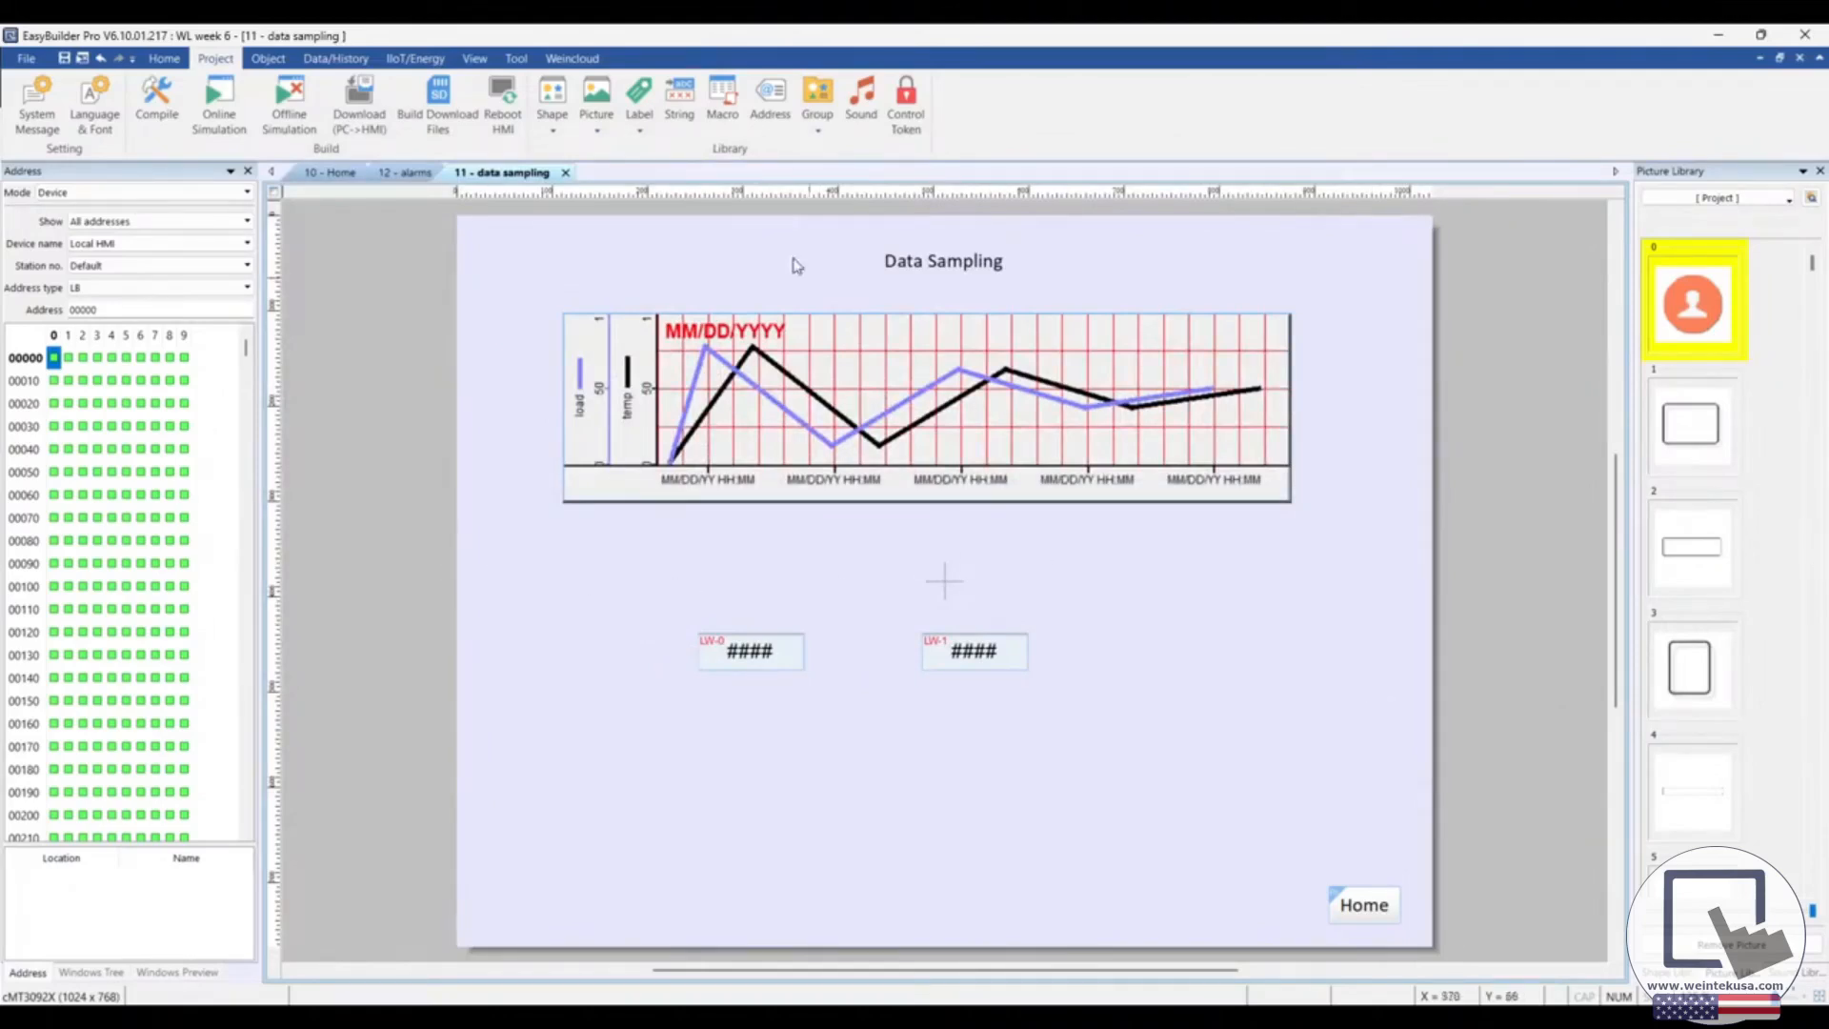
Switch to the alarms window and start a new event in the Event (Alarm) Log
click(411, 180)
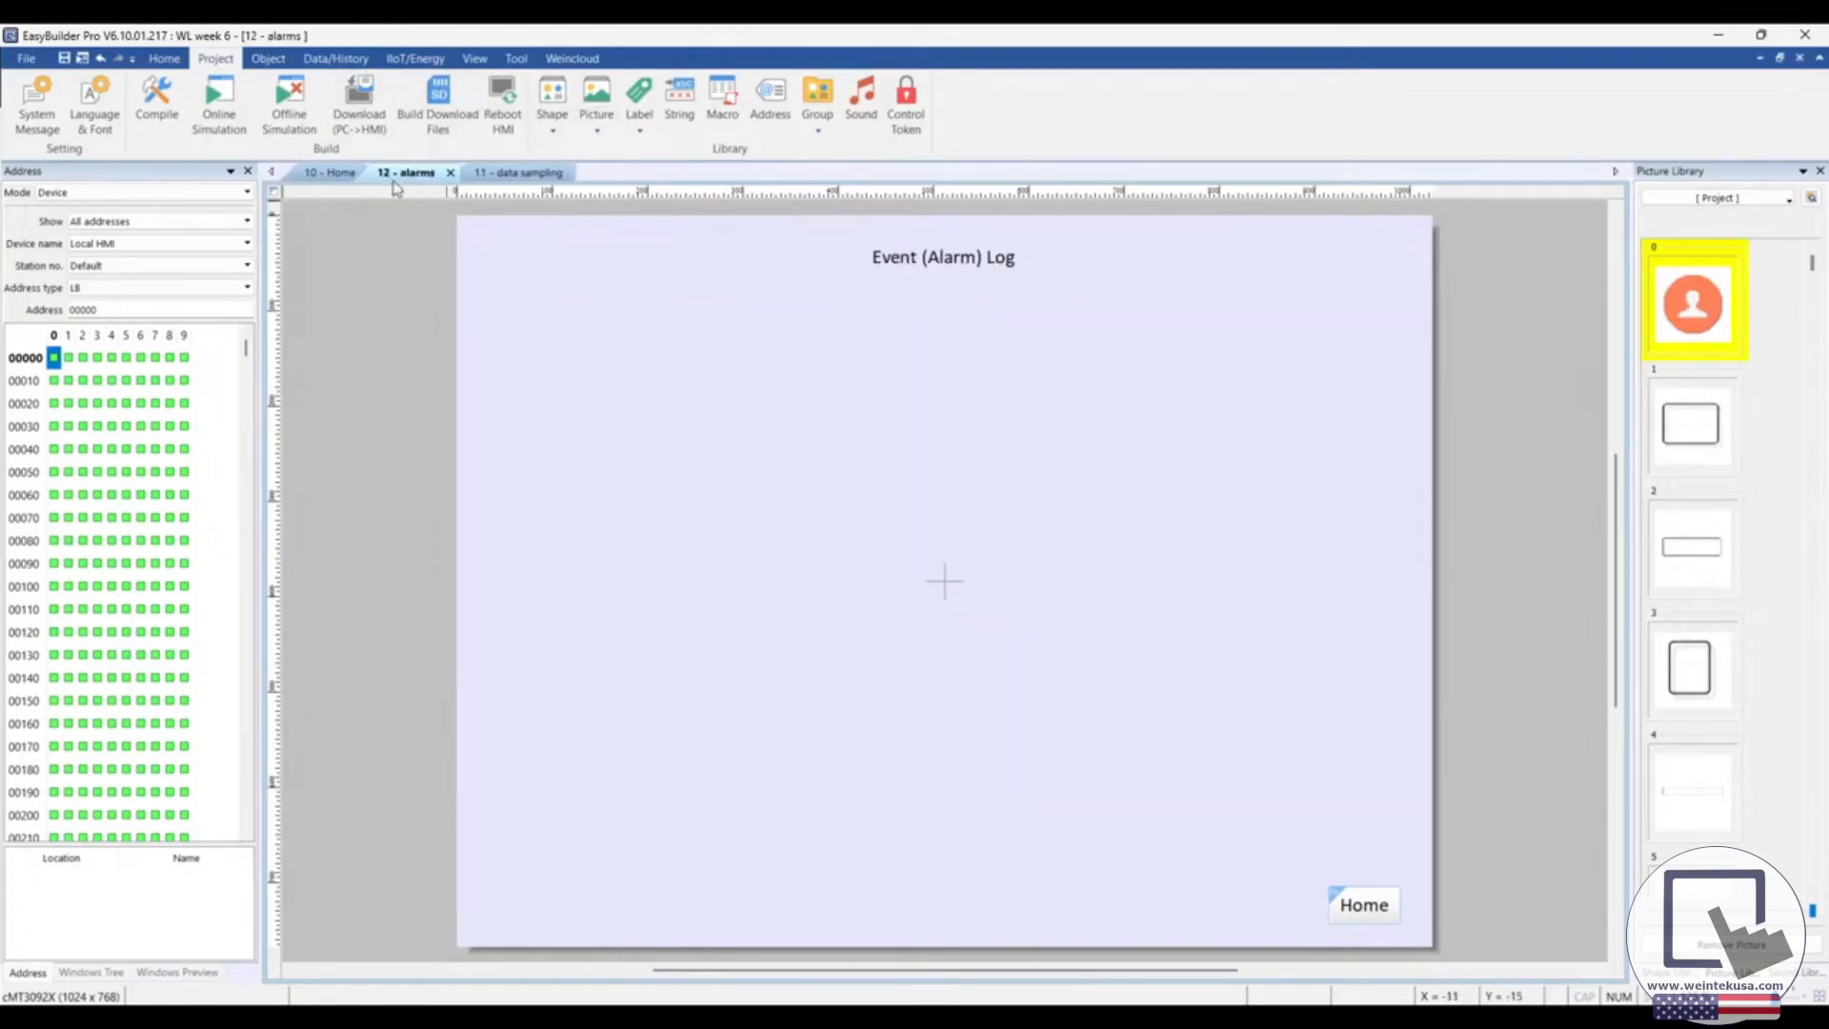
click(320, 60)
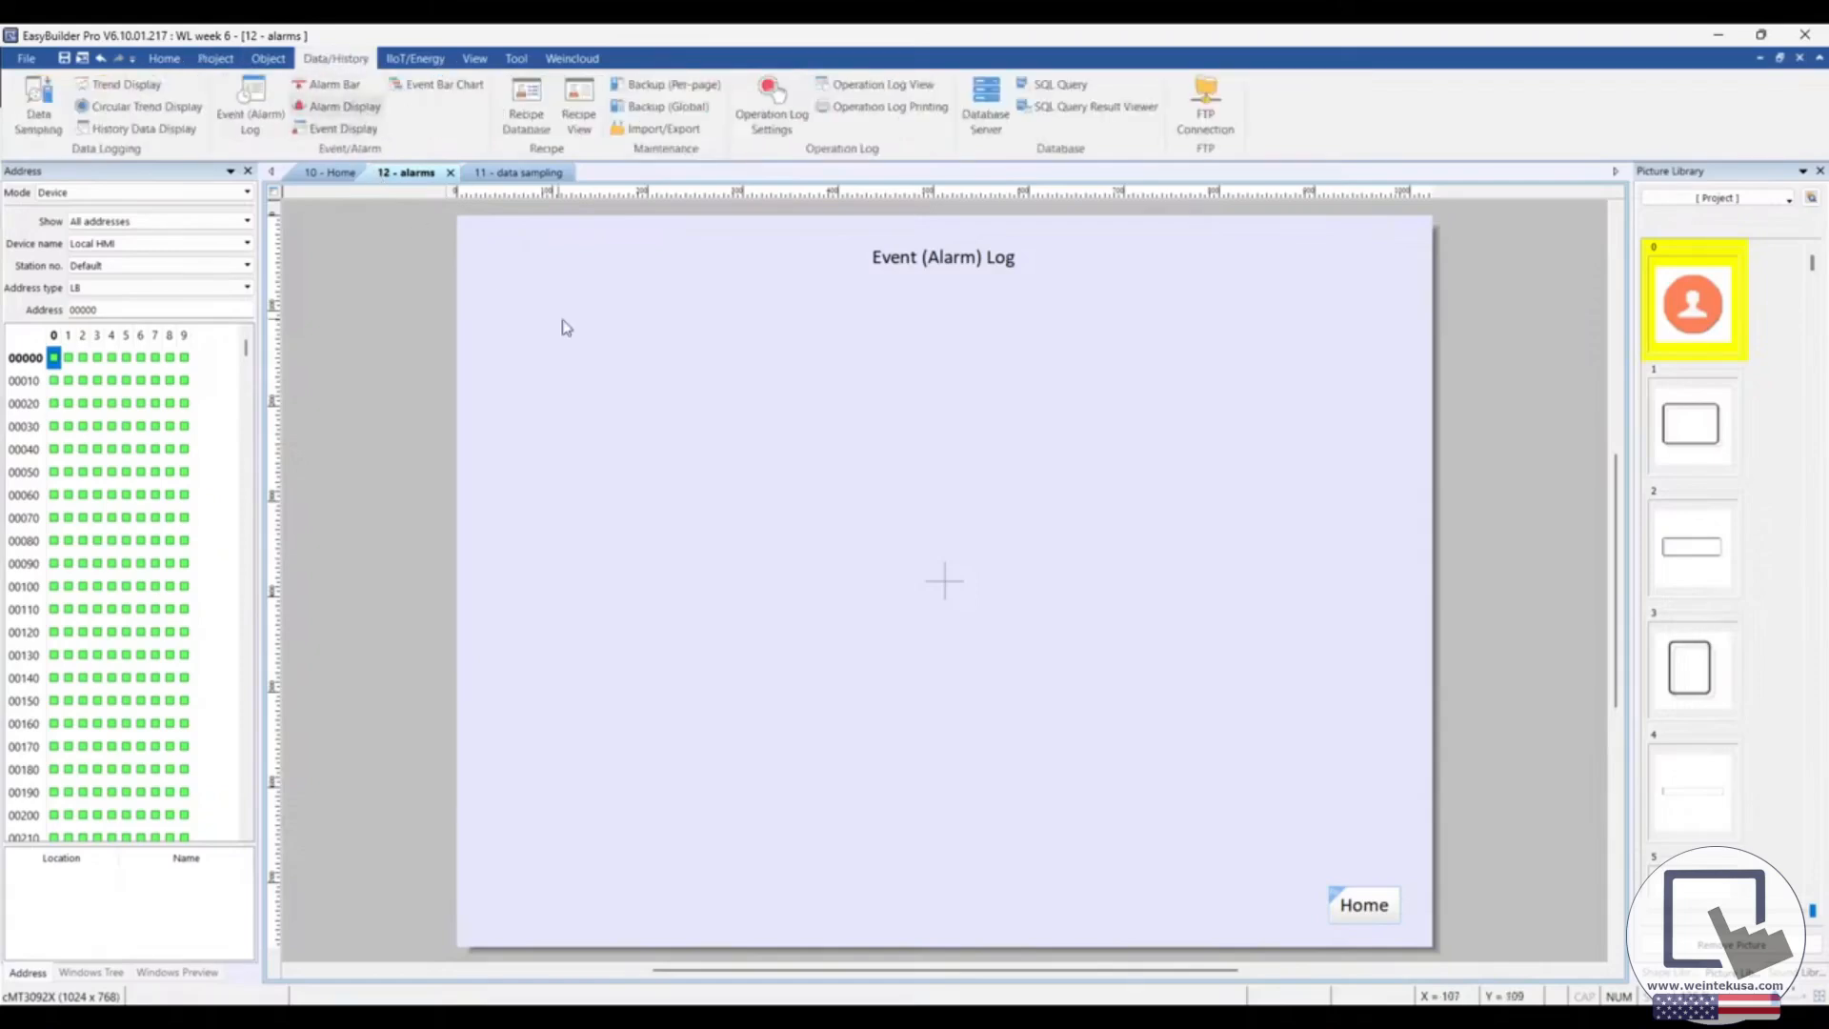
click(260, 139)
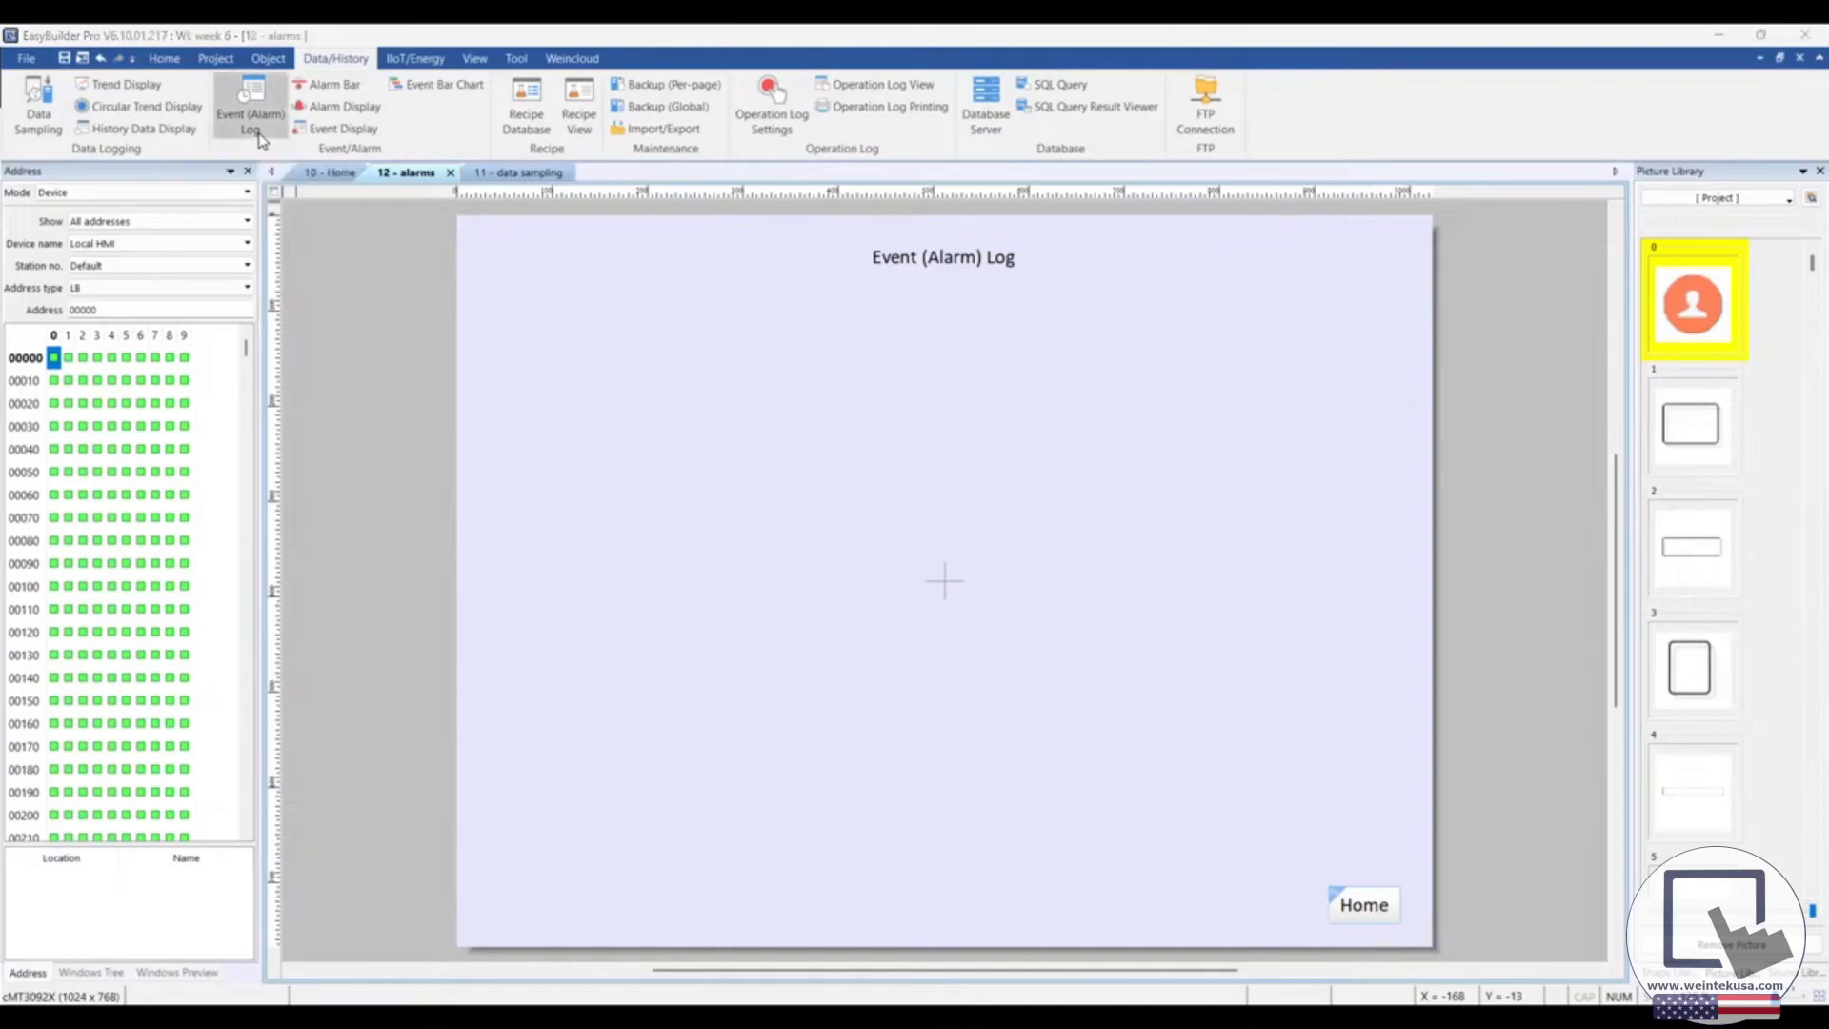
drag(839, 220, 814, 252)
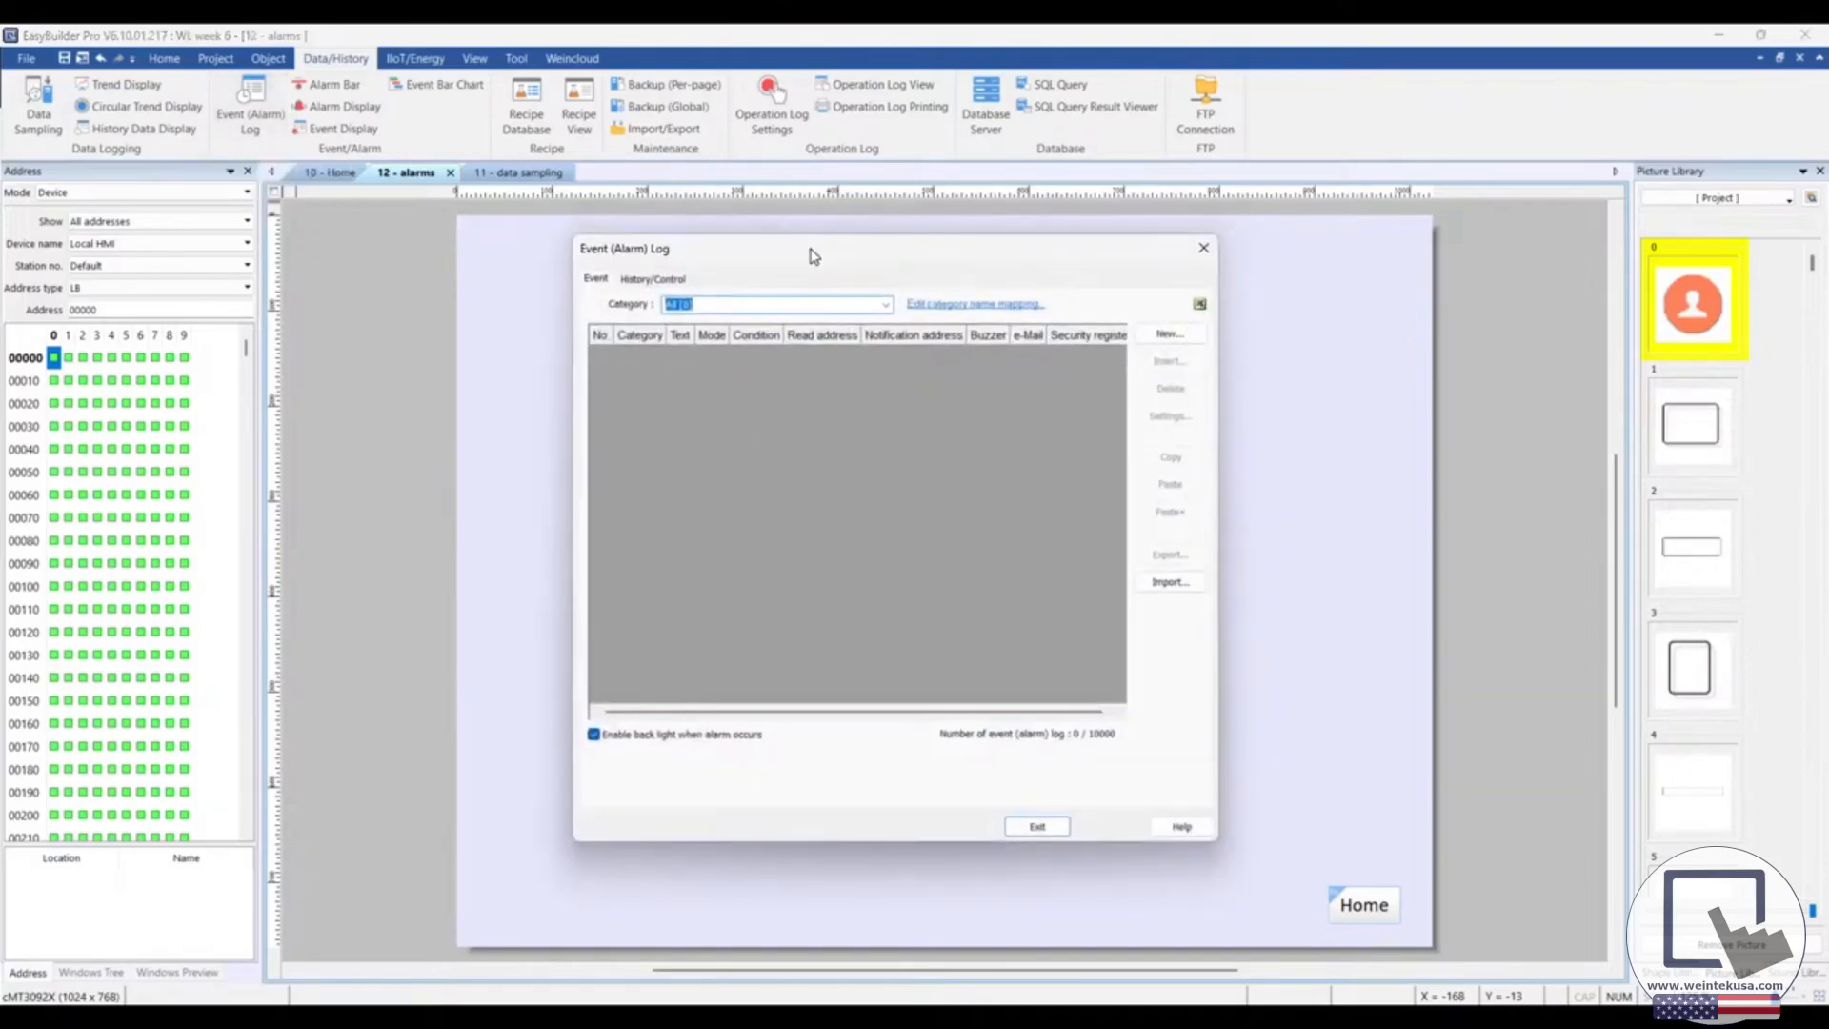
click(1169, 333)
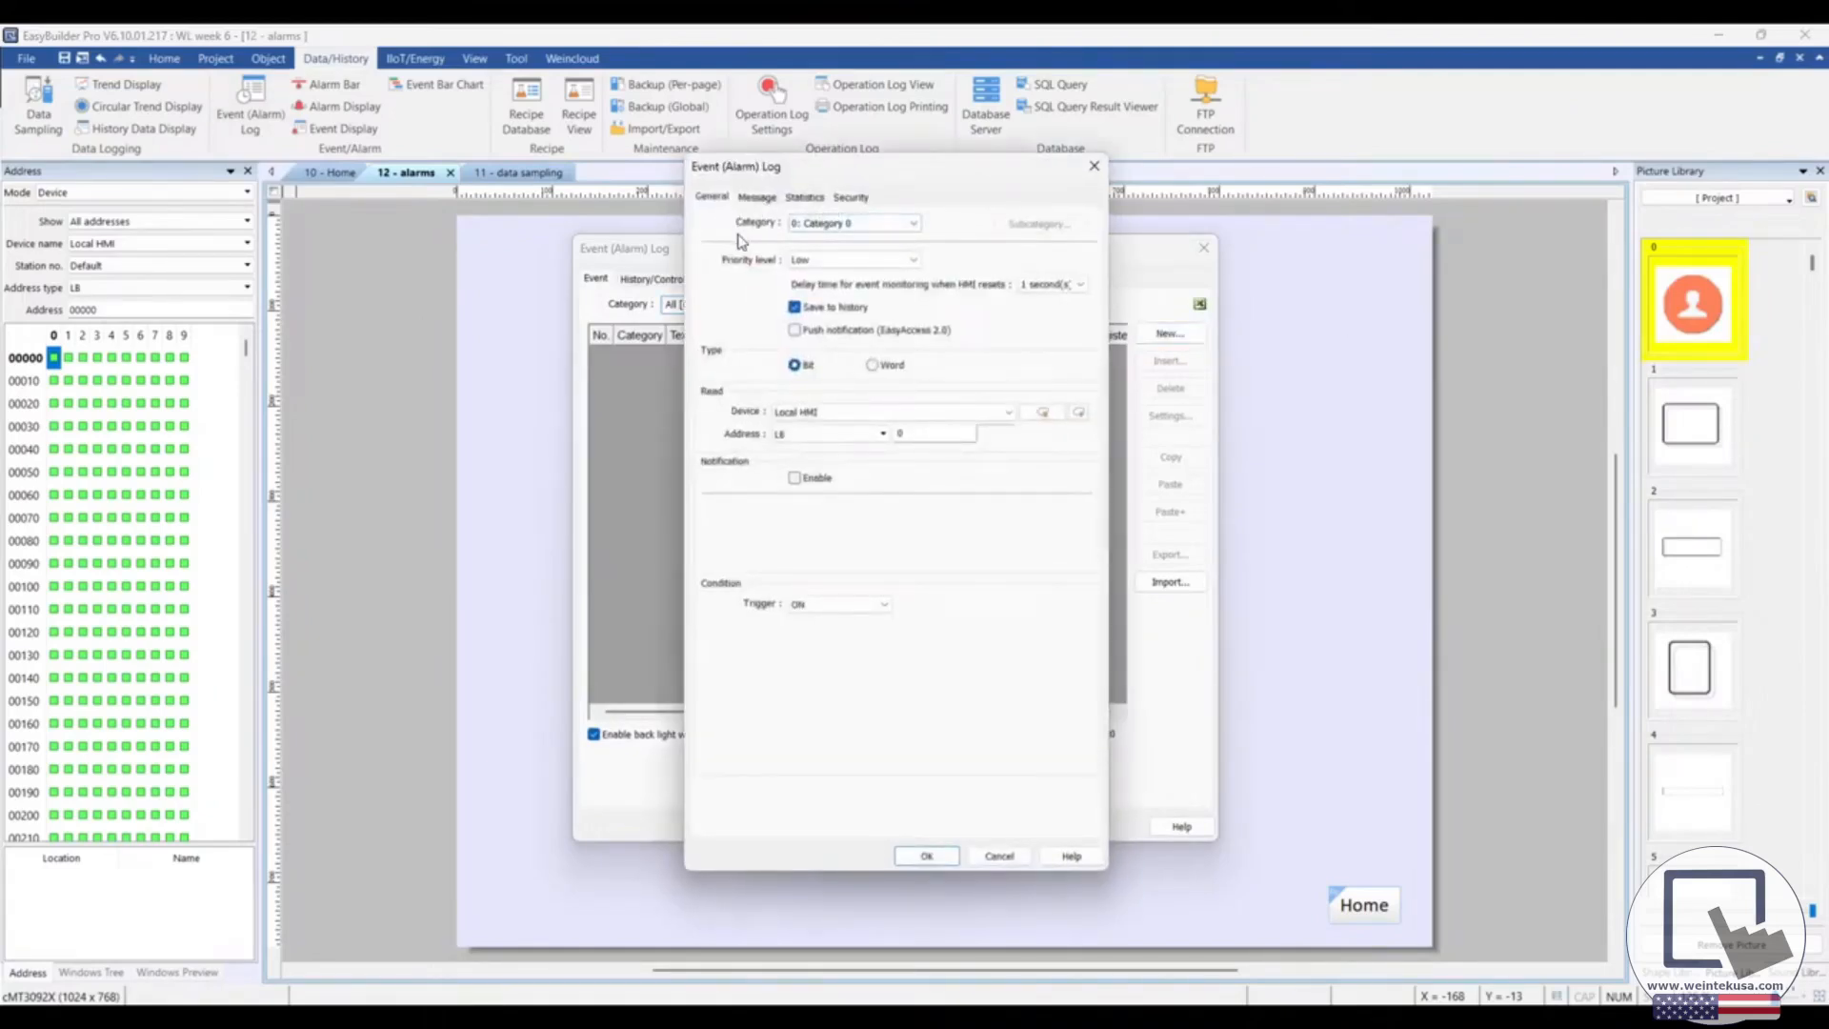
Look through the available event categories and choose Category 0 for the new event
click(914, 225)
click(915, 225)
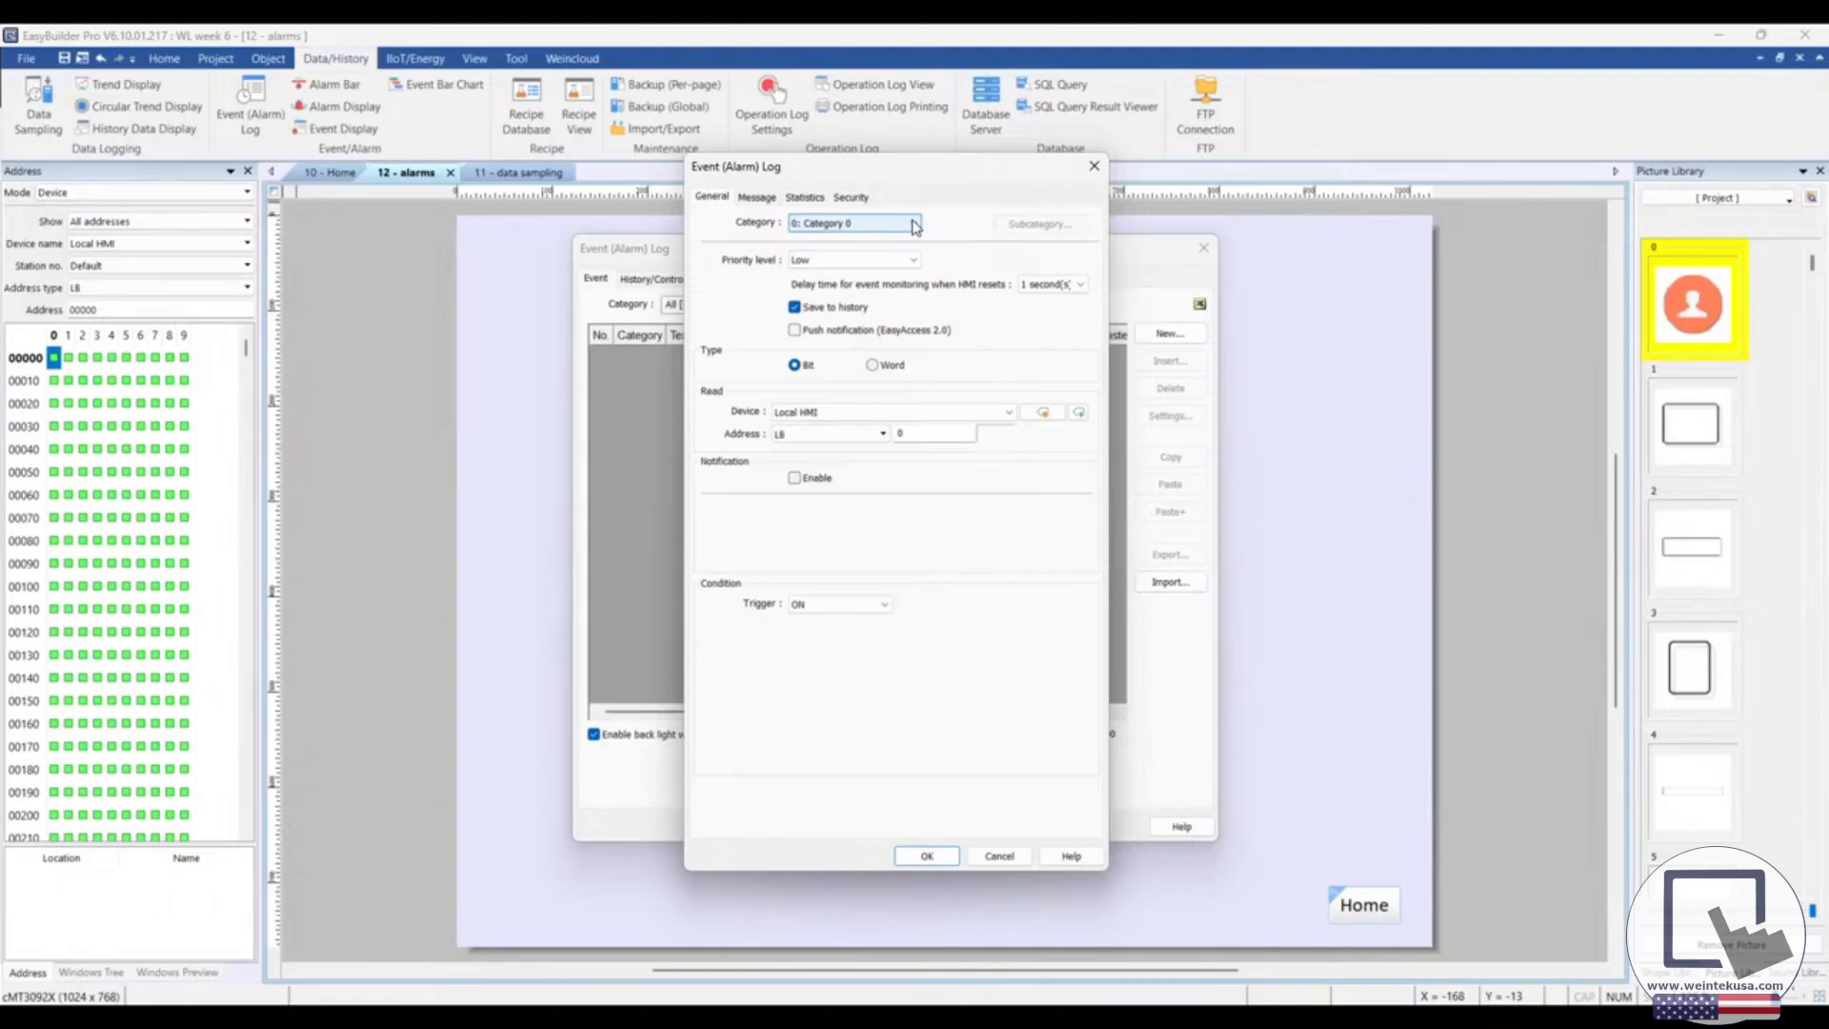
click(914, 226)
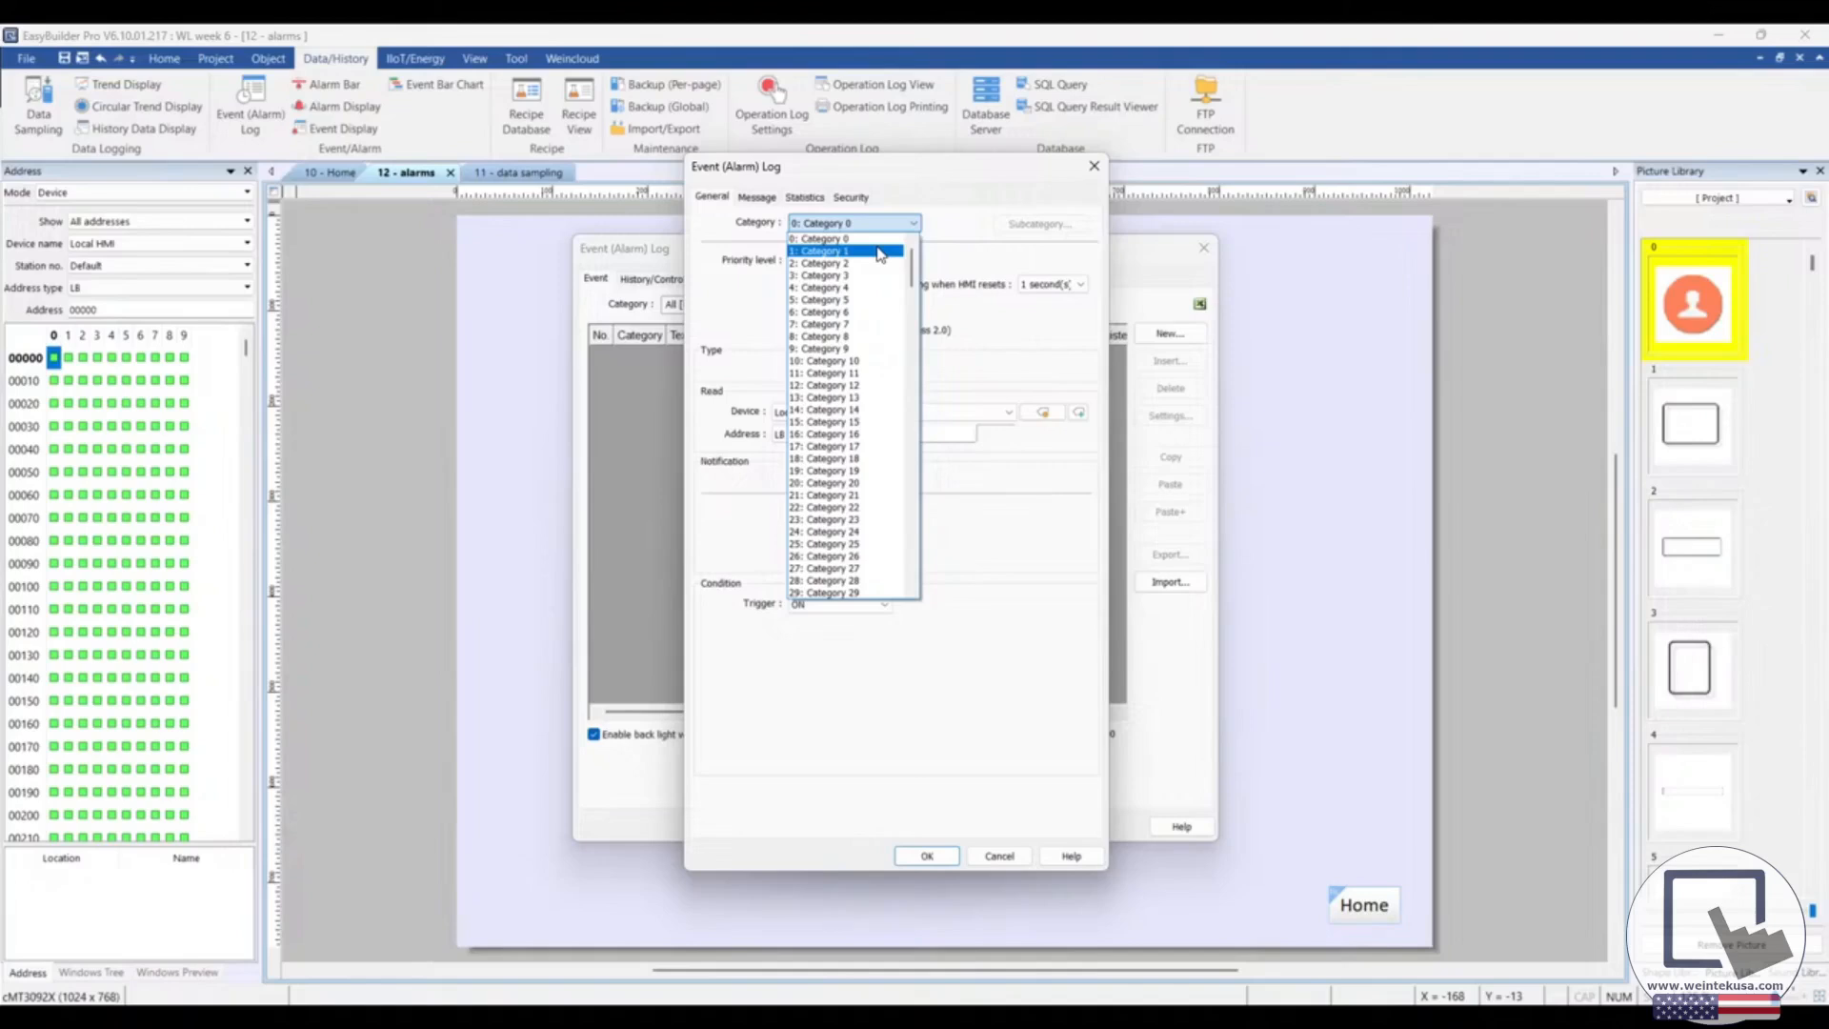
click(855, 240)
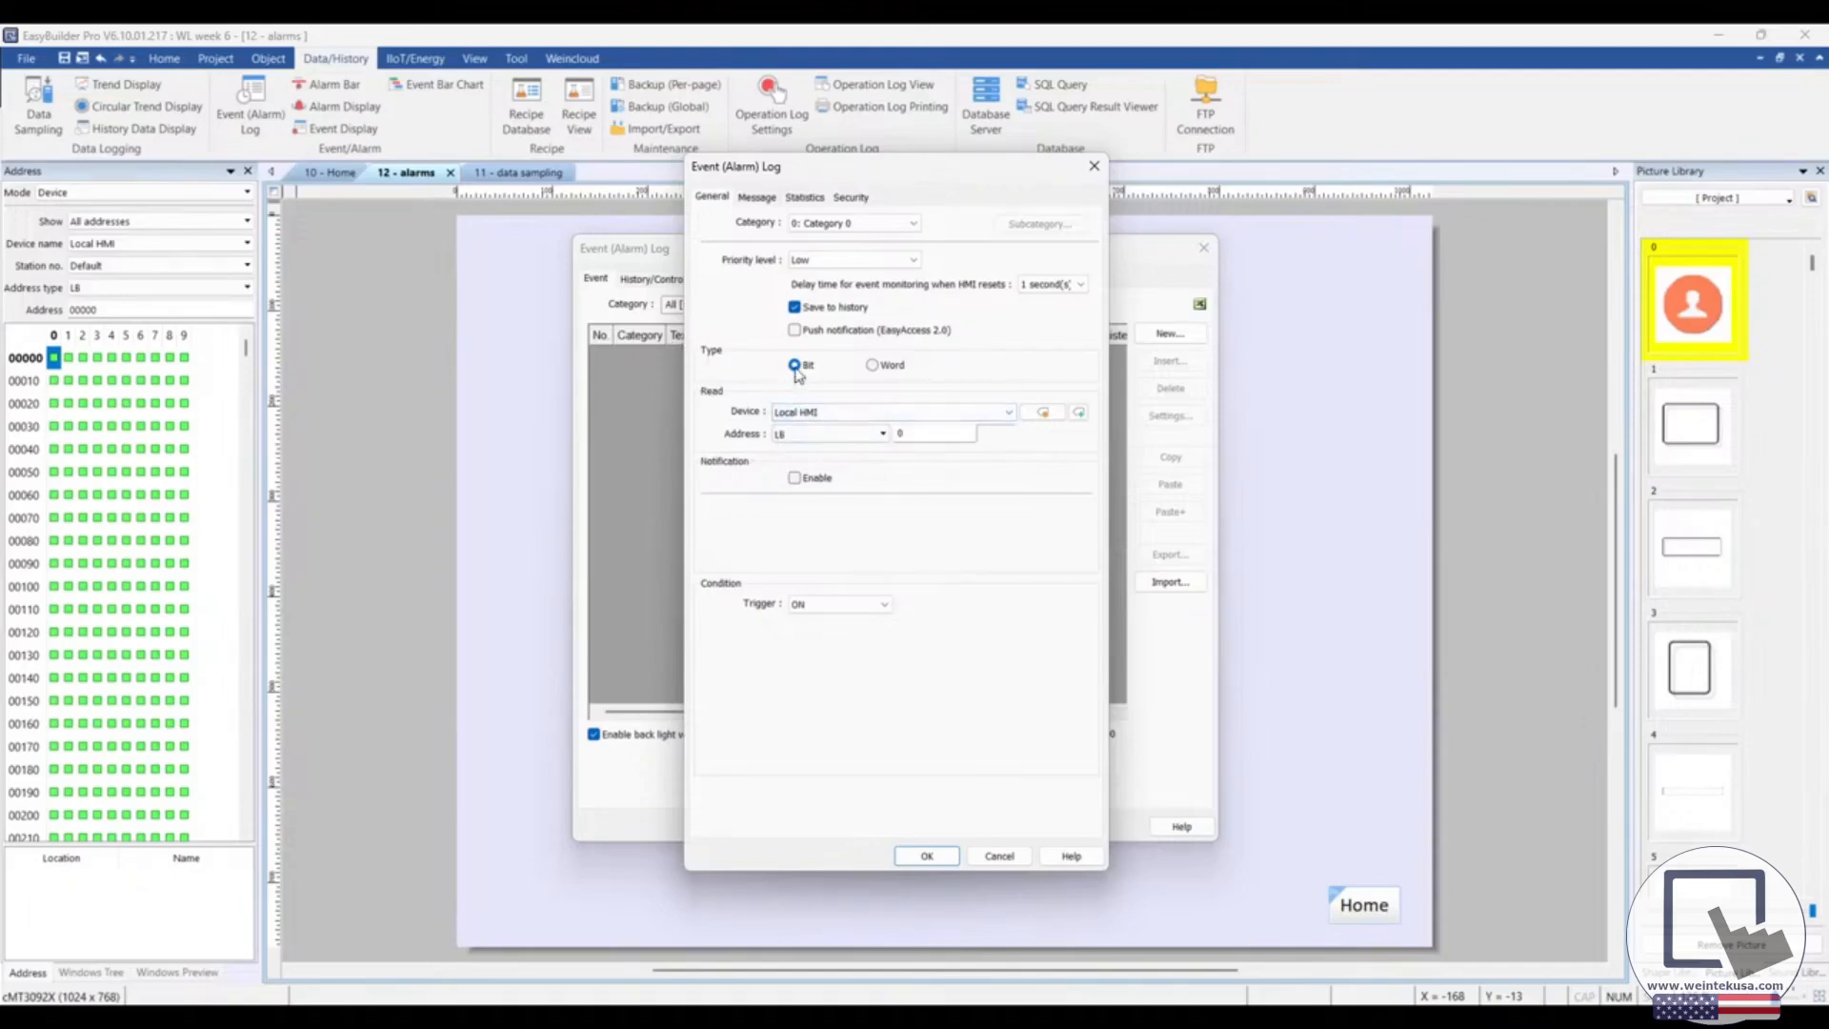
Try the Word type with a greater-than condition for the event, and return its type to Bit
click(873, 366)
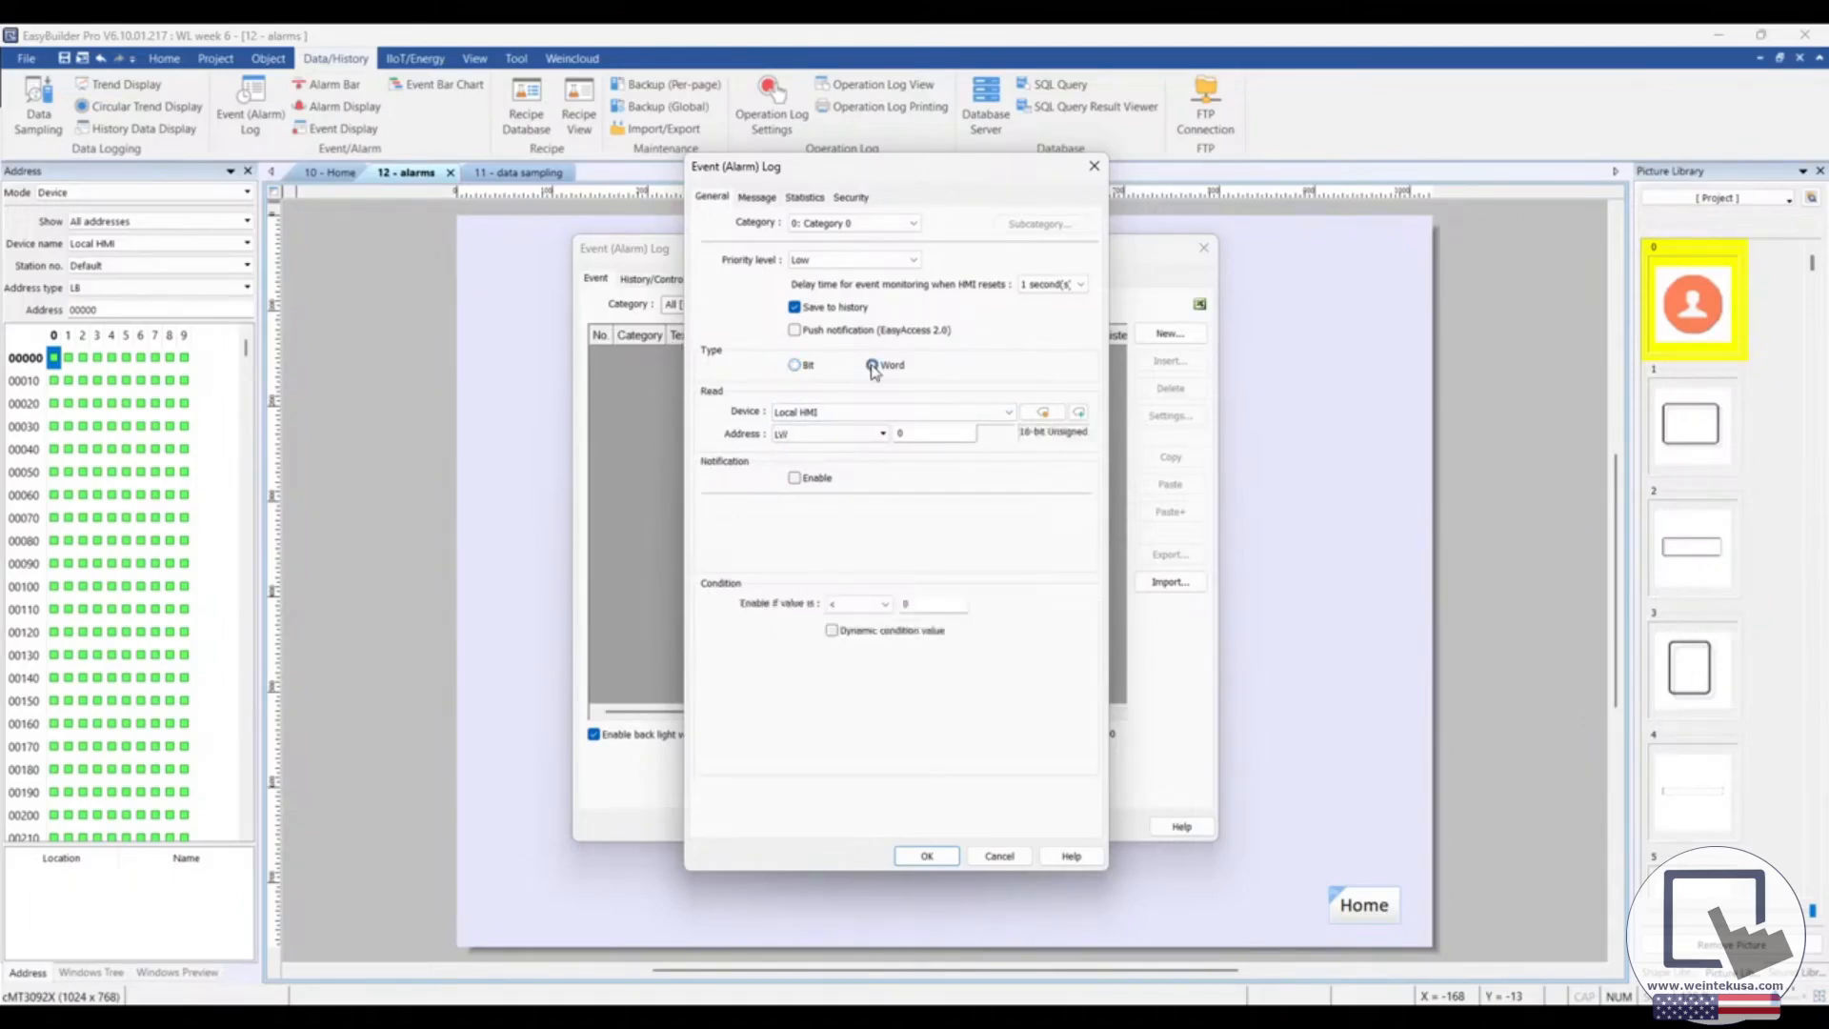
click(870, 605)
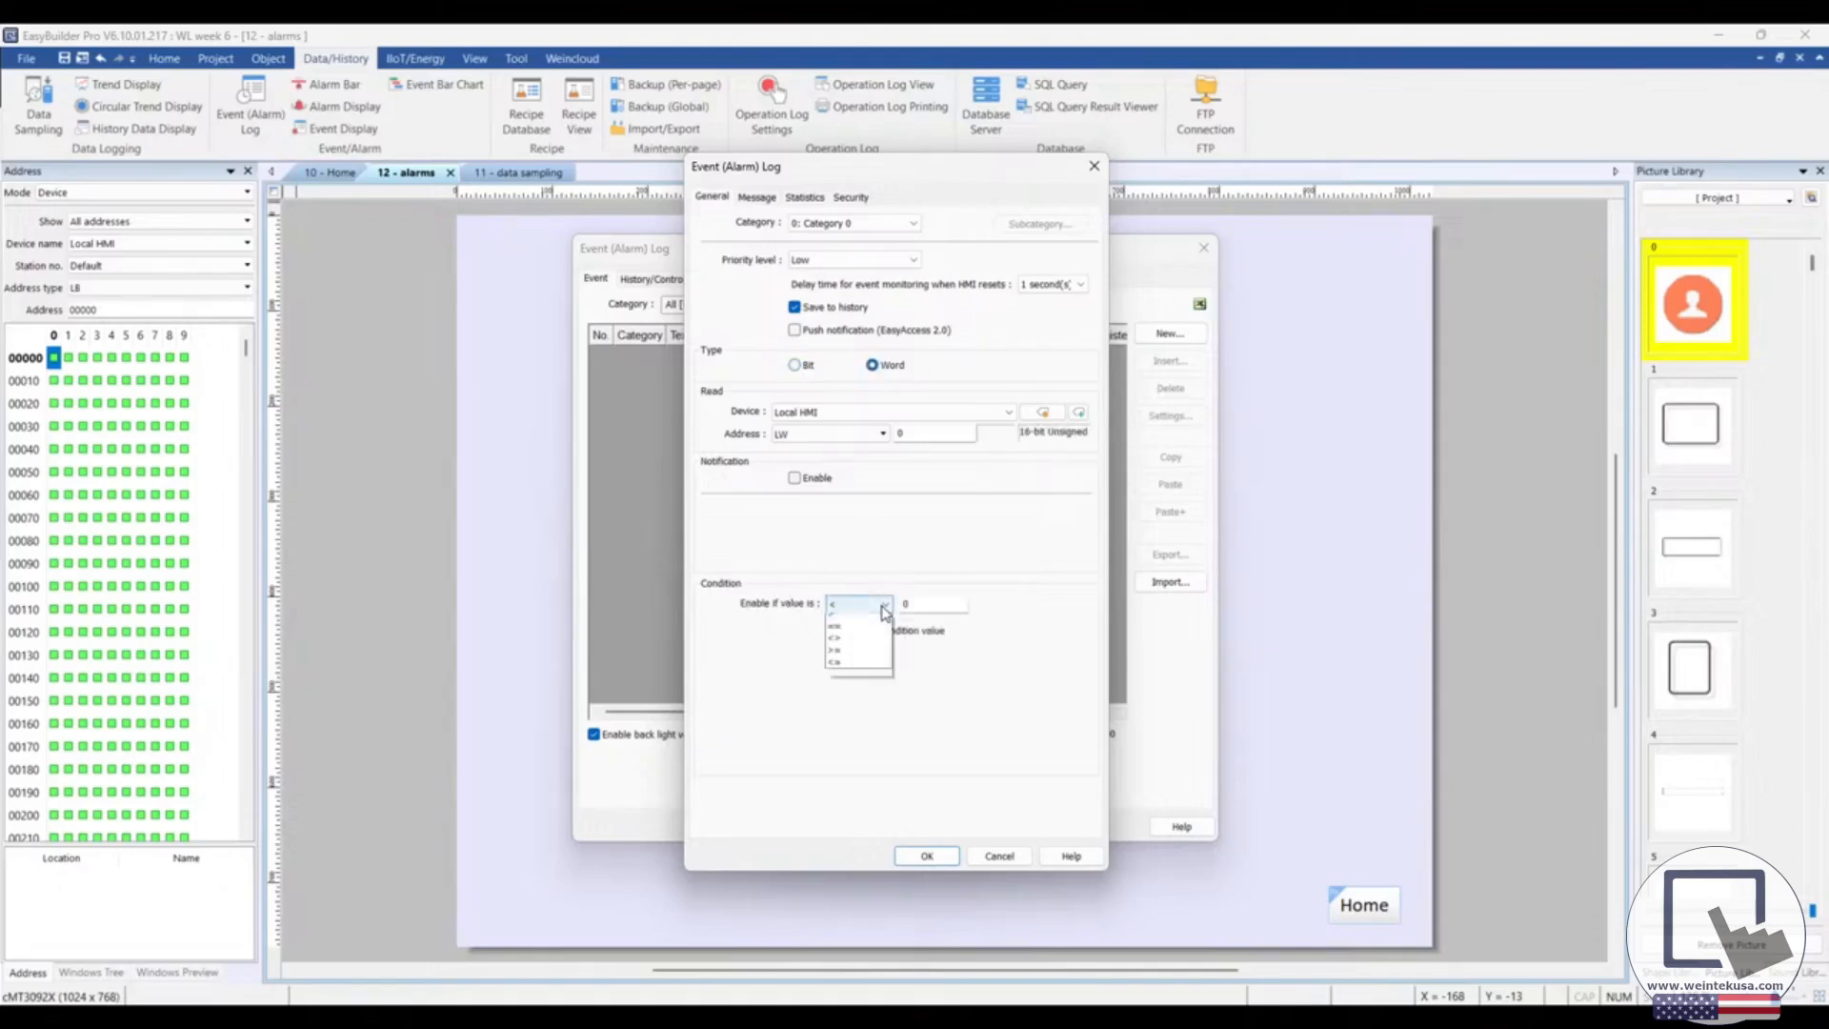
click(860, 633)
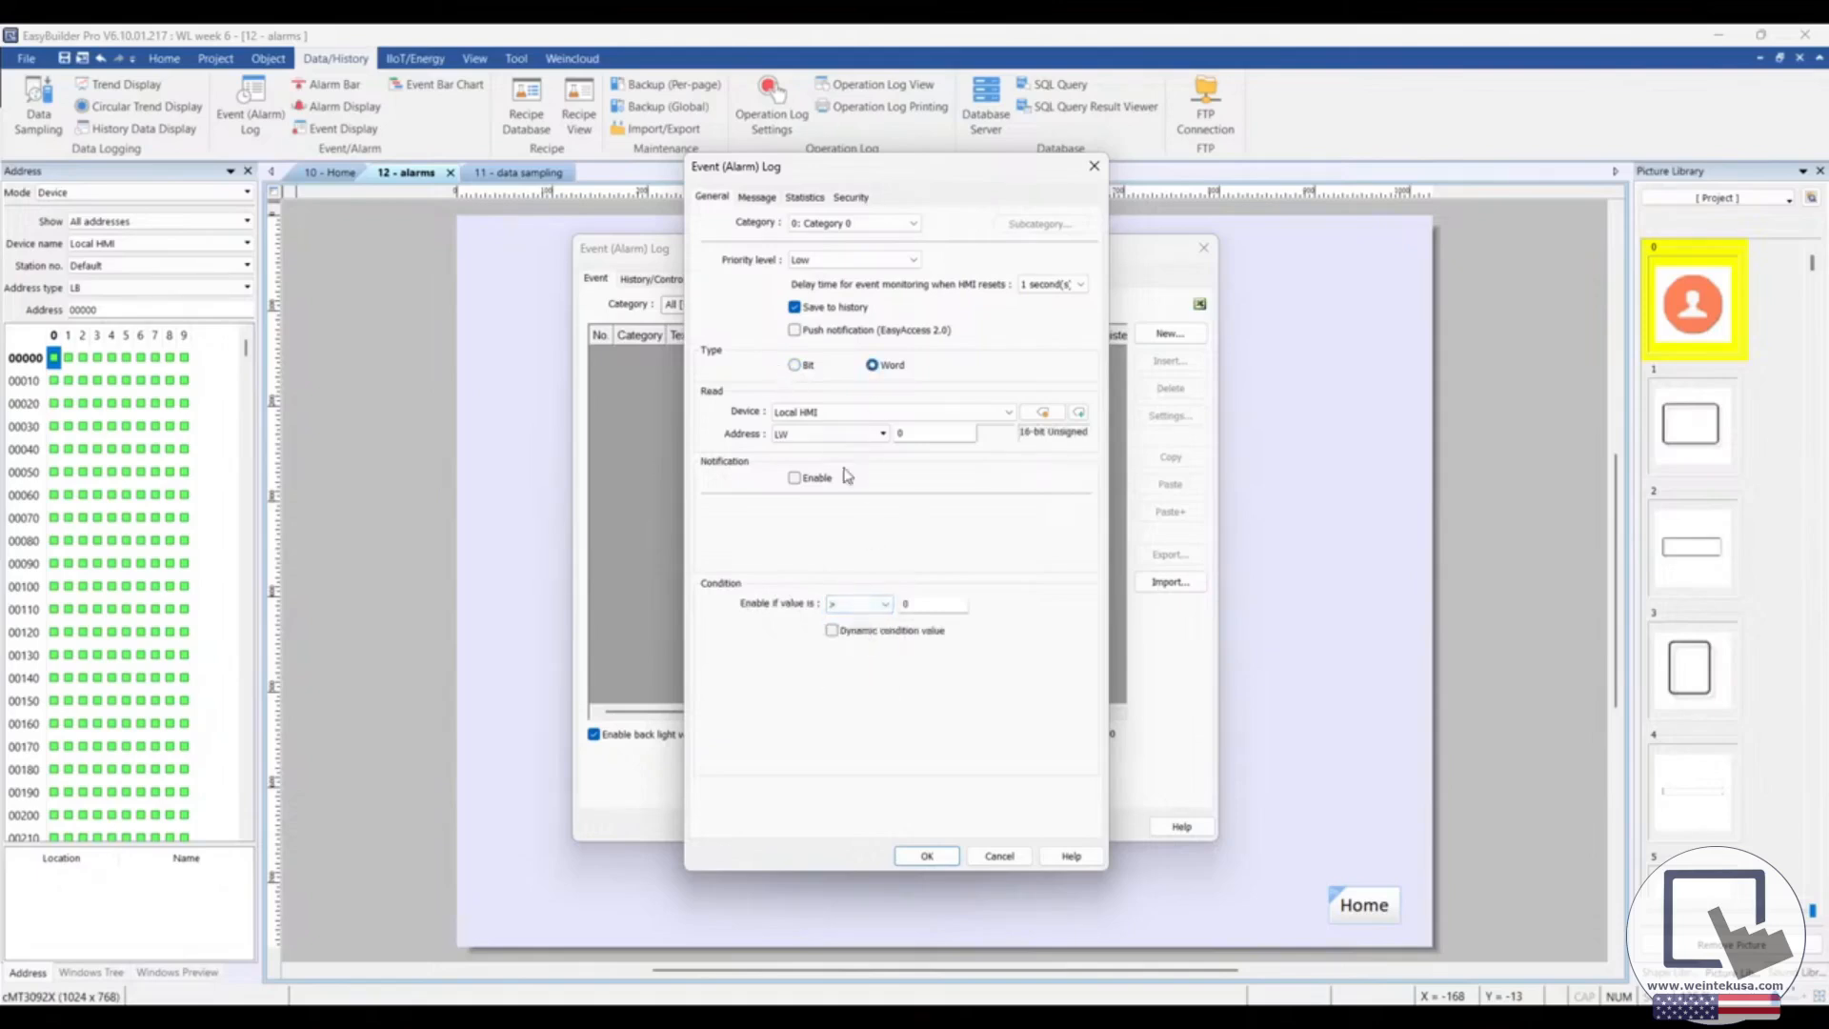
click(794, 366)
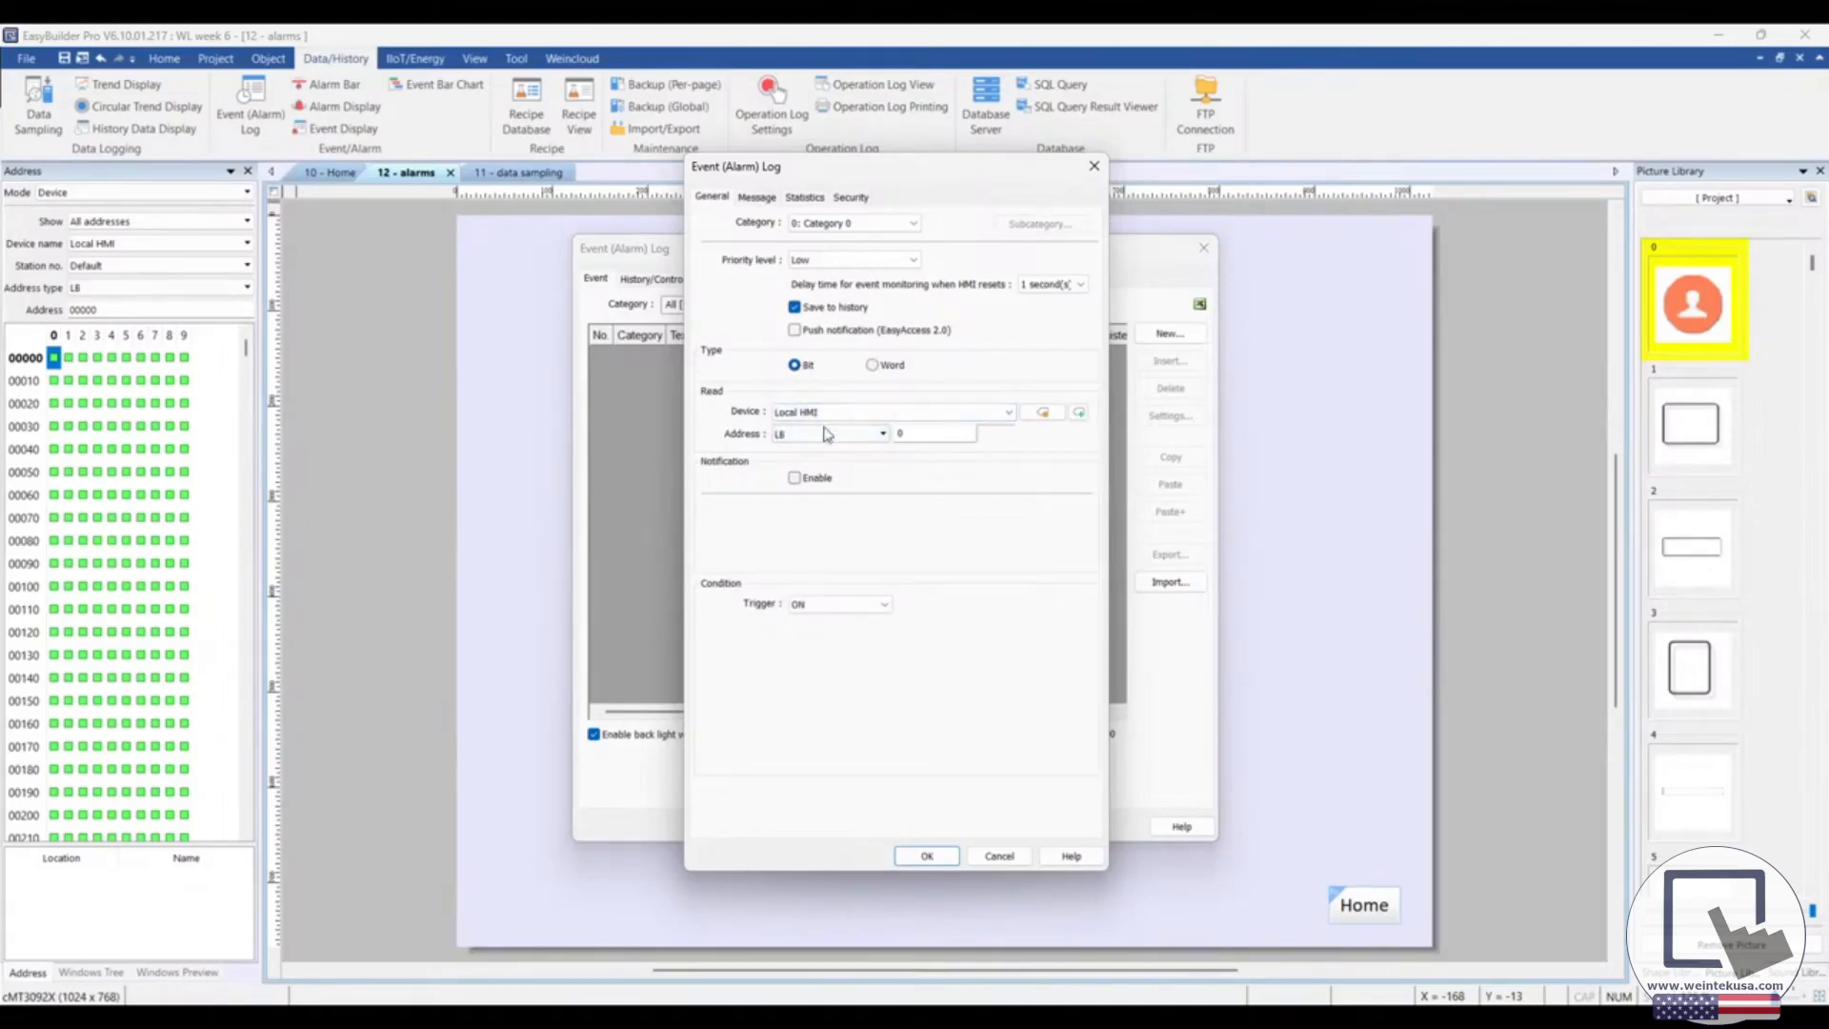
Set the event's message content to "motor 1 fault" and accept the new event
click(757, 198)
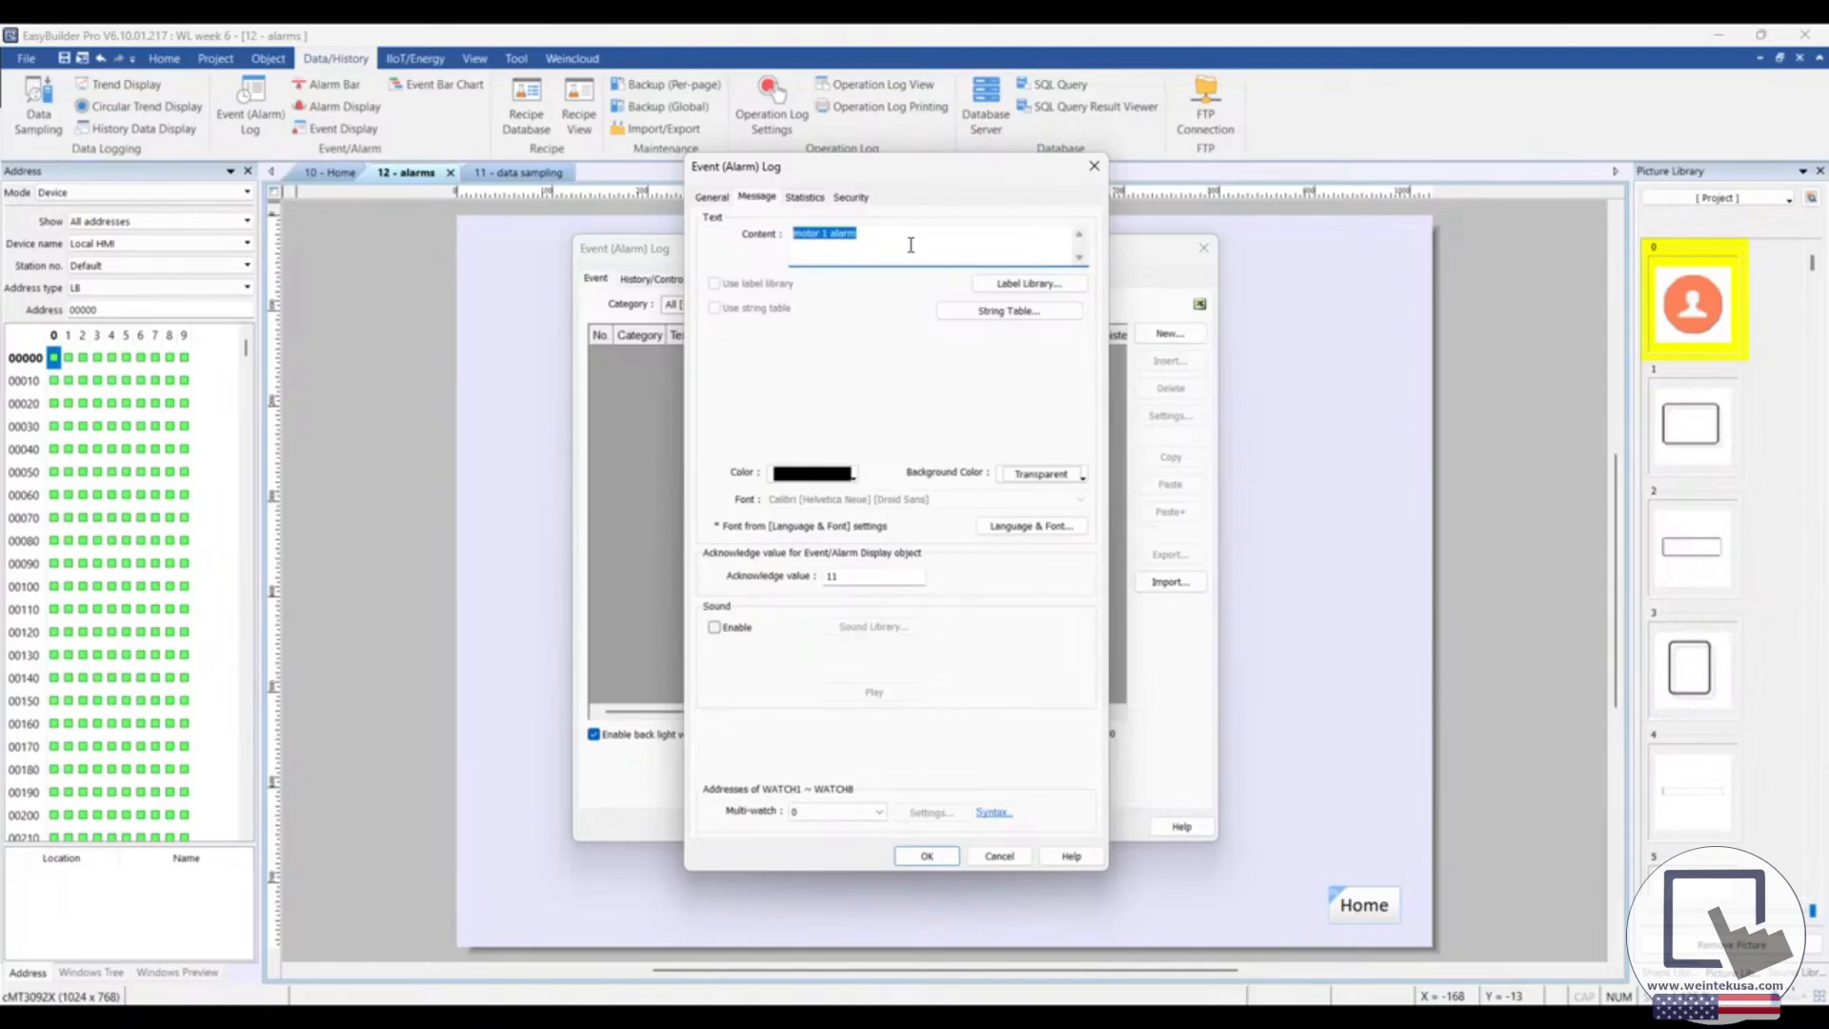
text(mo)
click(926, 857)
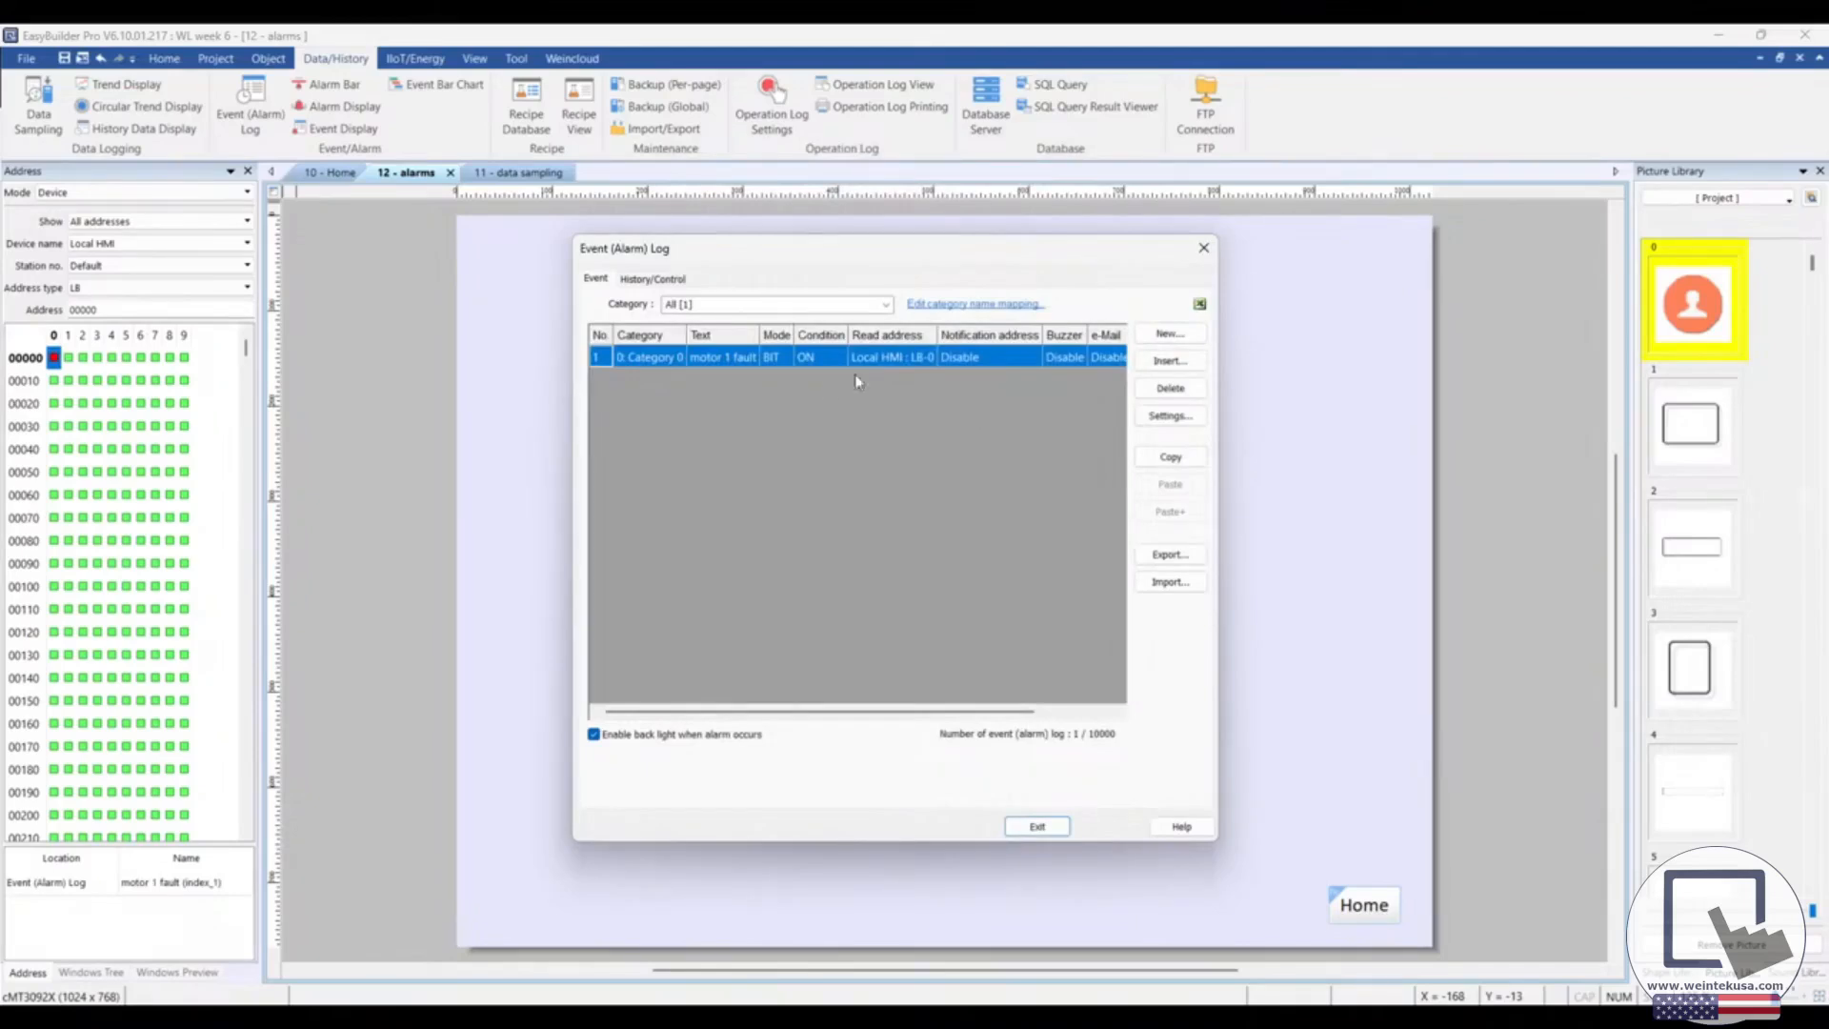
Save the event history to USB disk 1 with a preservation limit of 7 days, and close the log settings
click(652, 280)
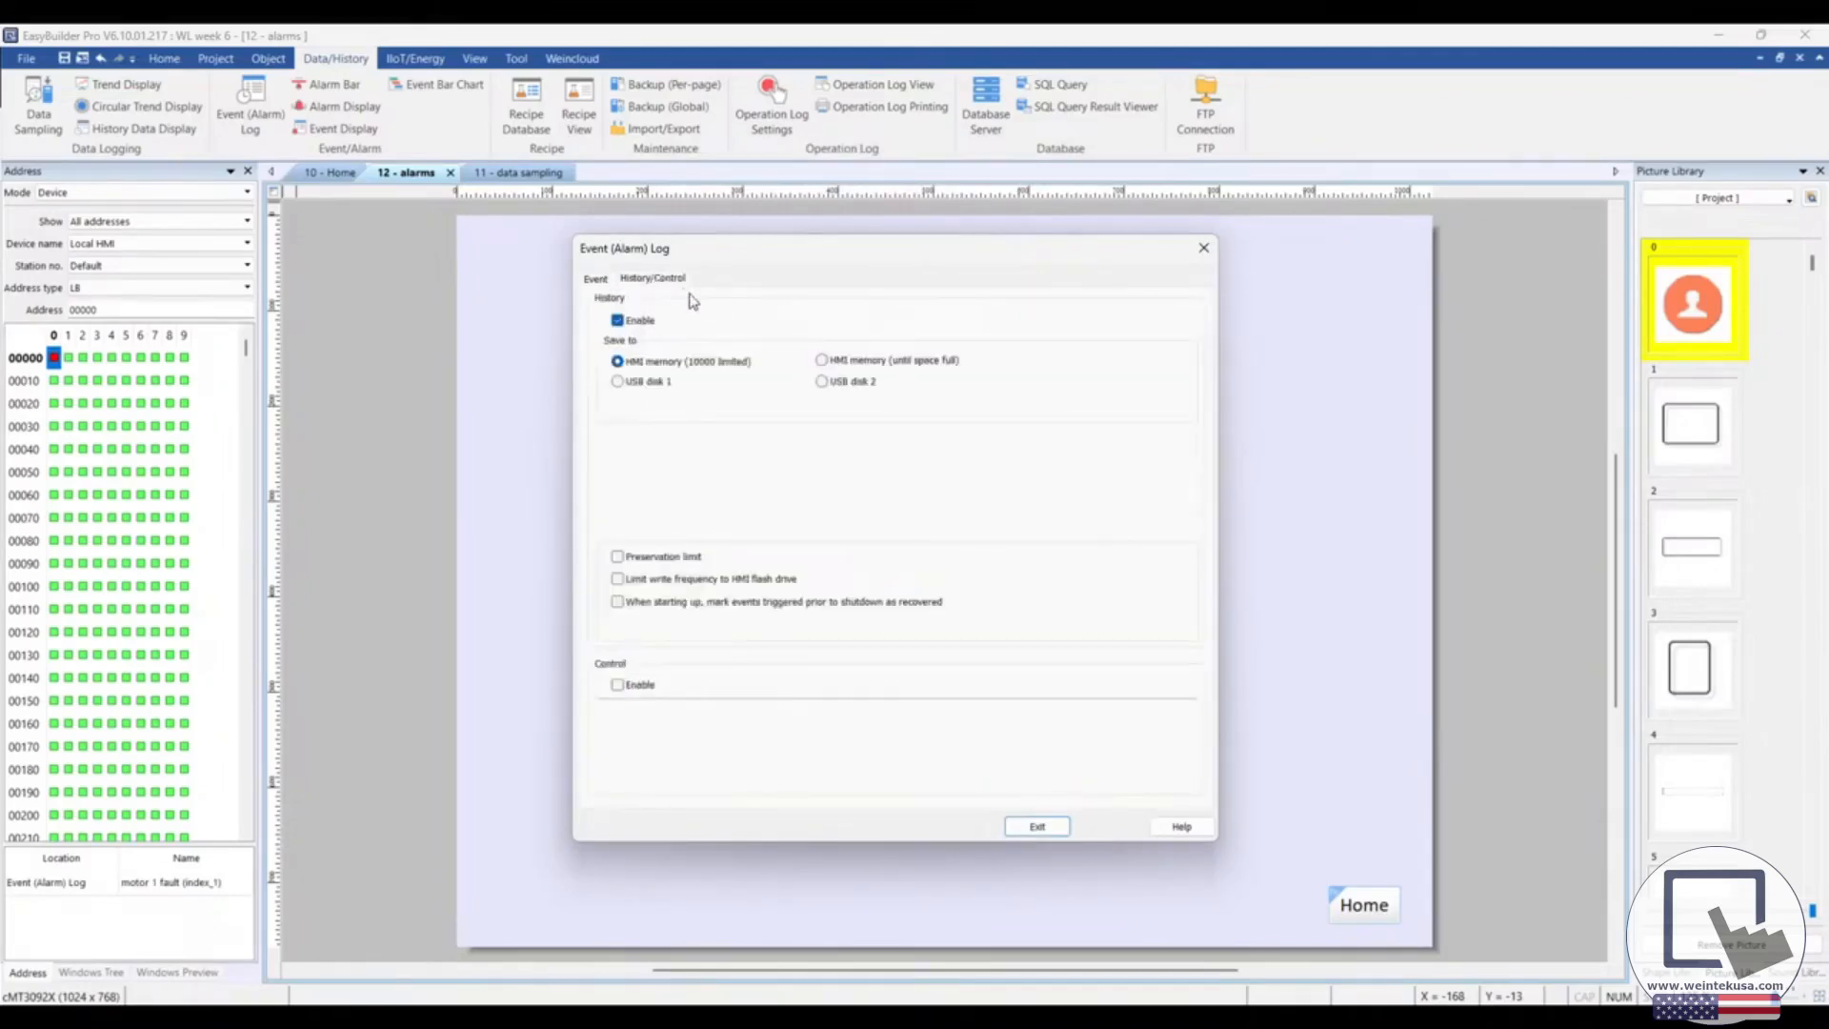
click(618, 322)
click(618, 322)
click(620, 382)
click(619, 558)
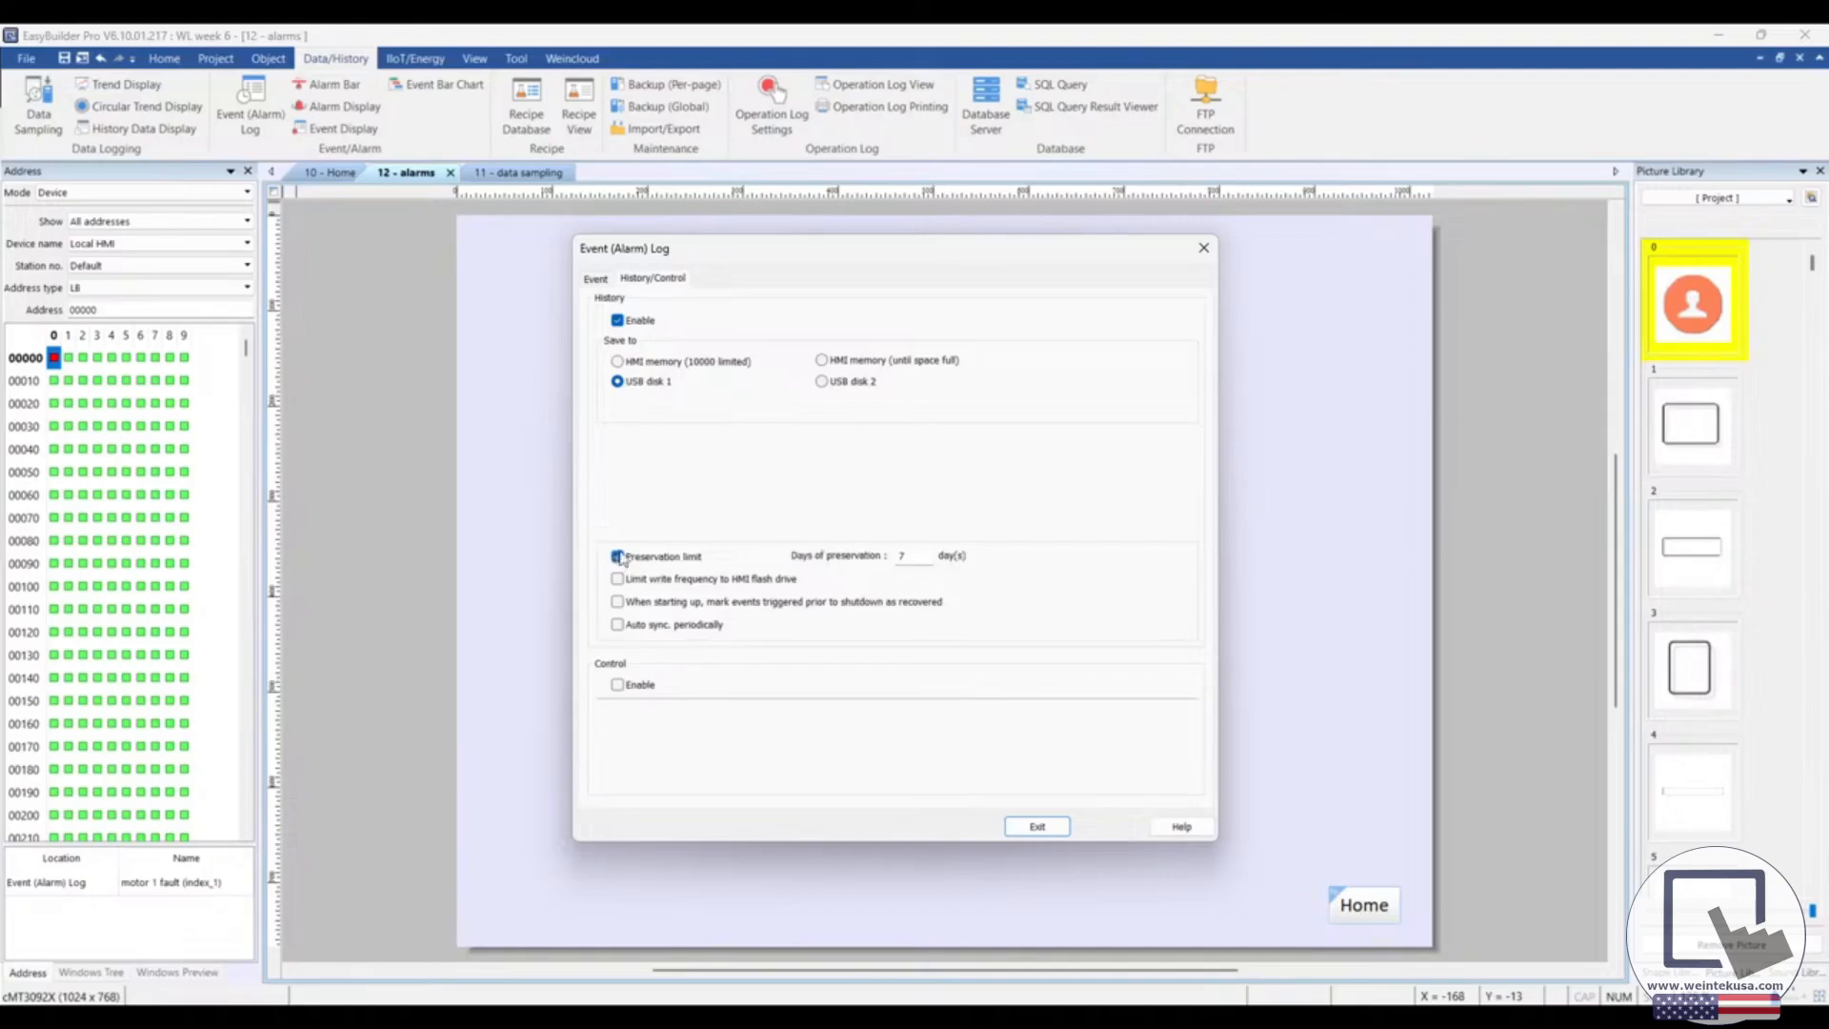
click(1038, 826)
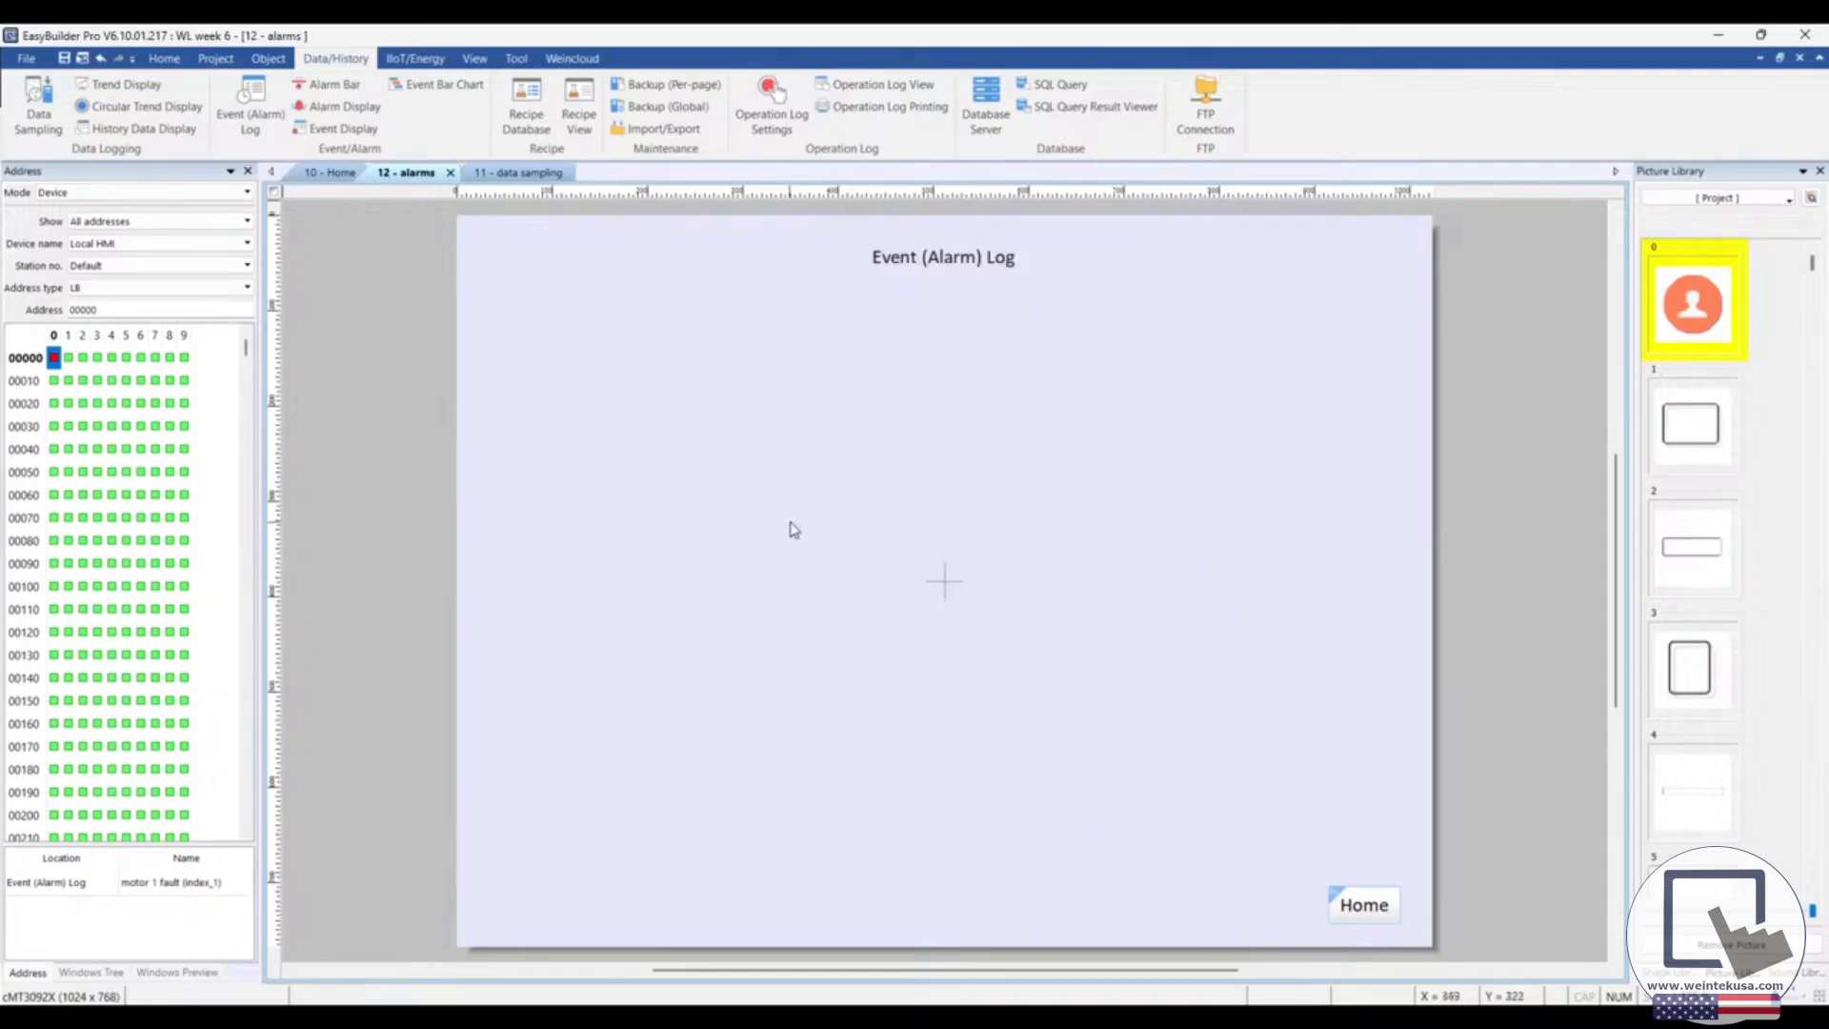
Place a toggle switch for Local HMI address LB 0 near the bottom centre of the alarms window
click(267, 58)
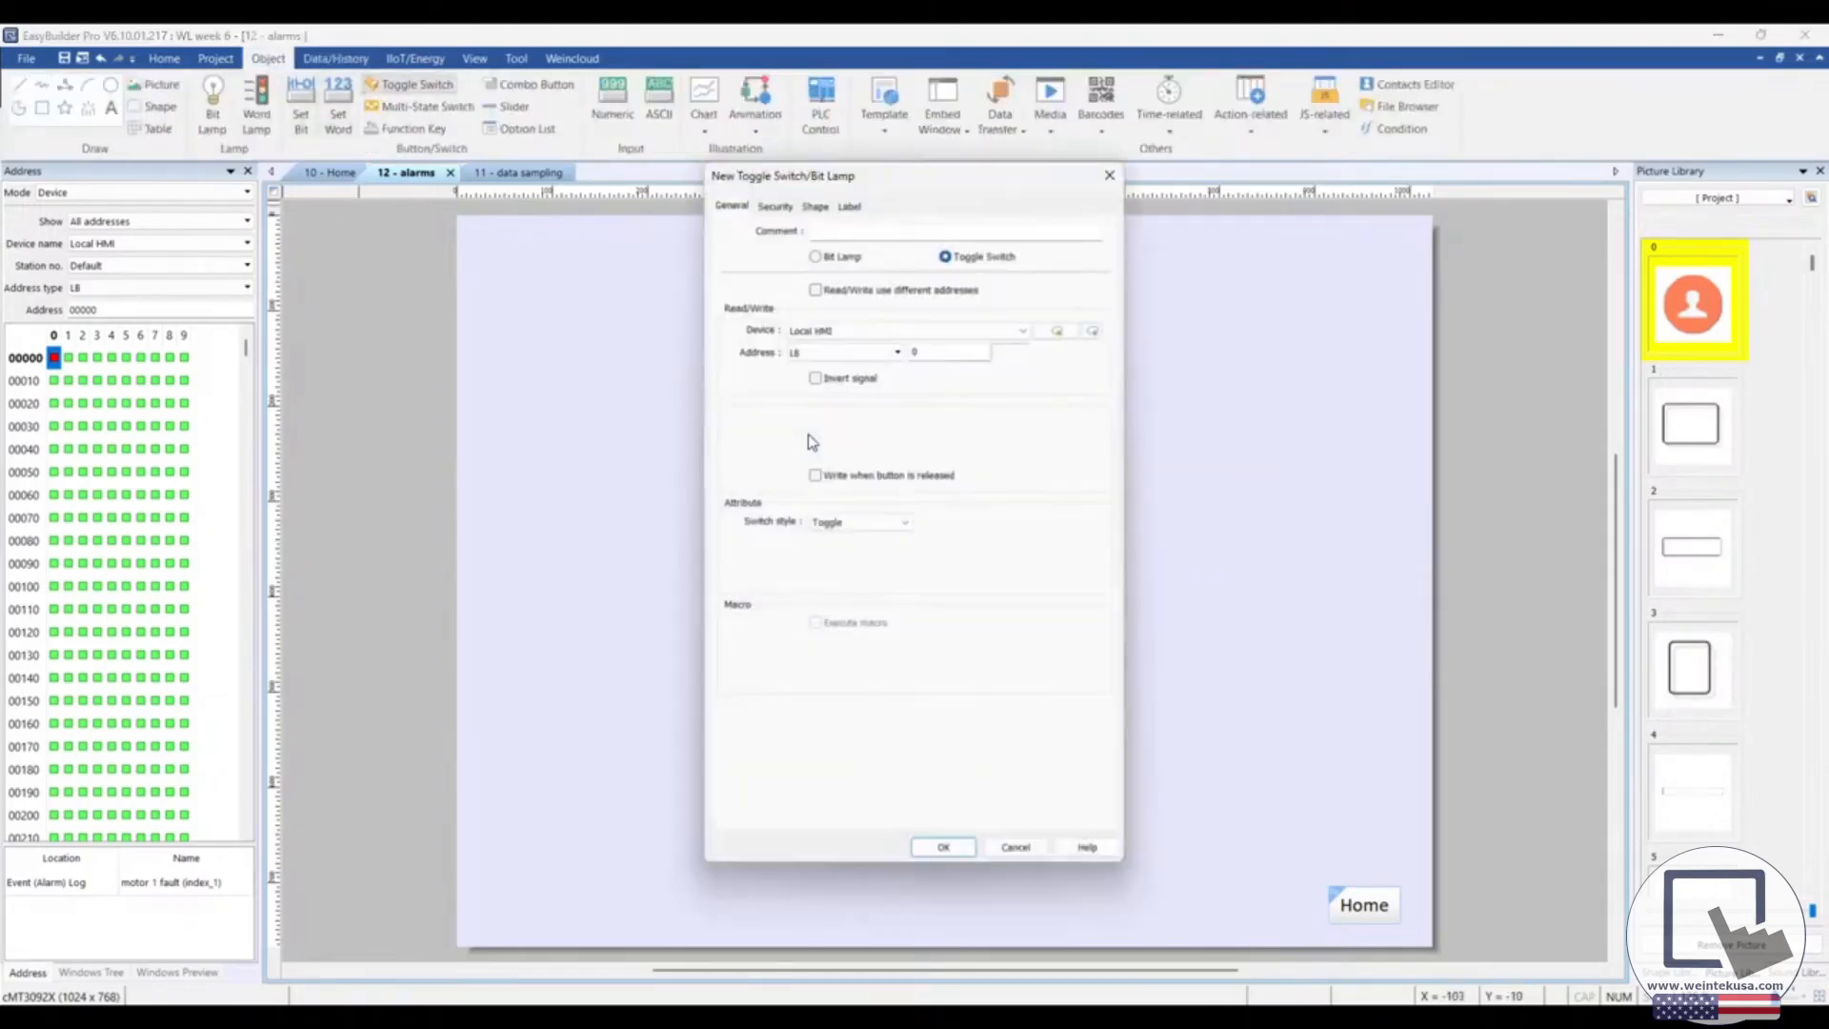
click(941, 848)
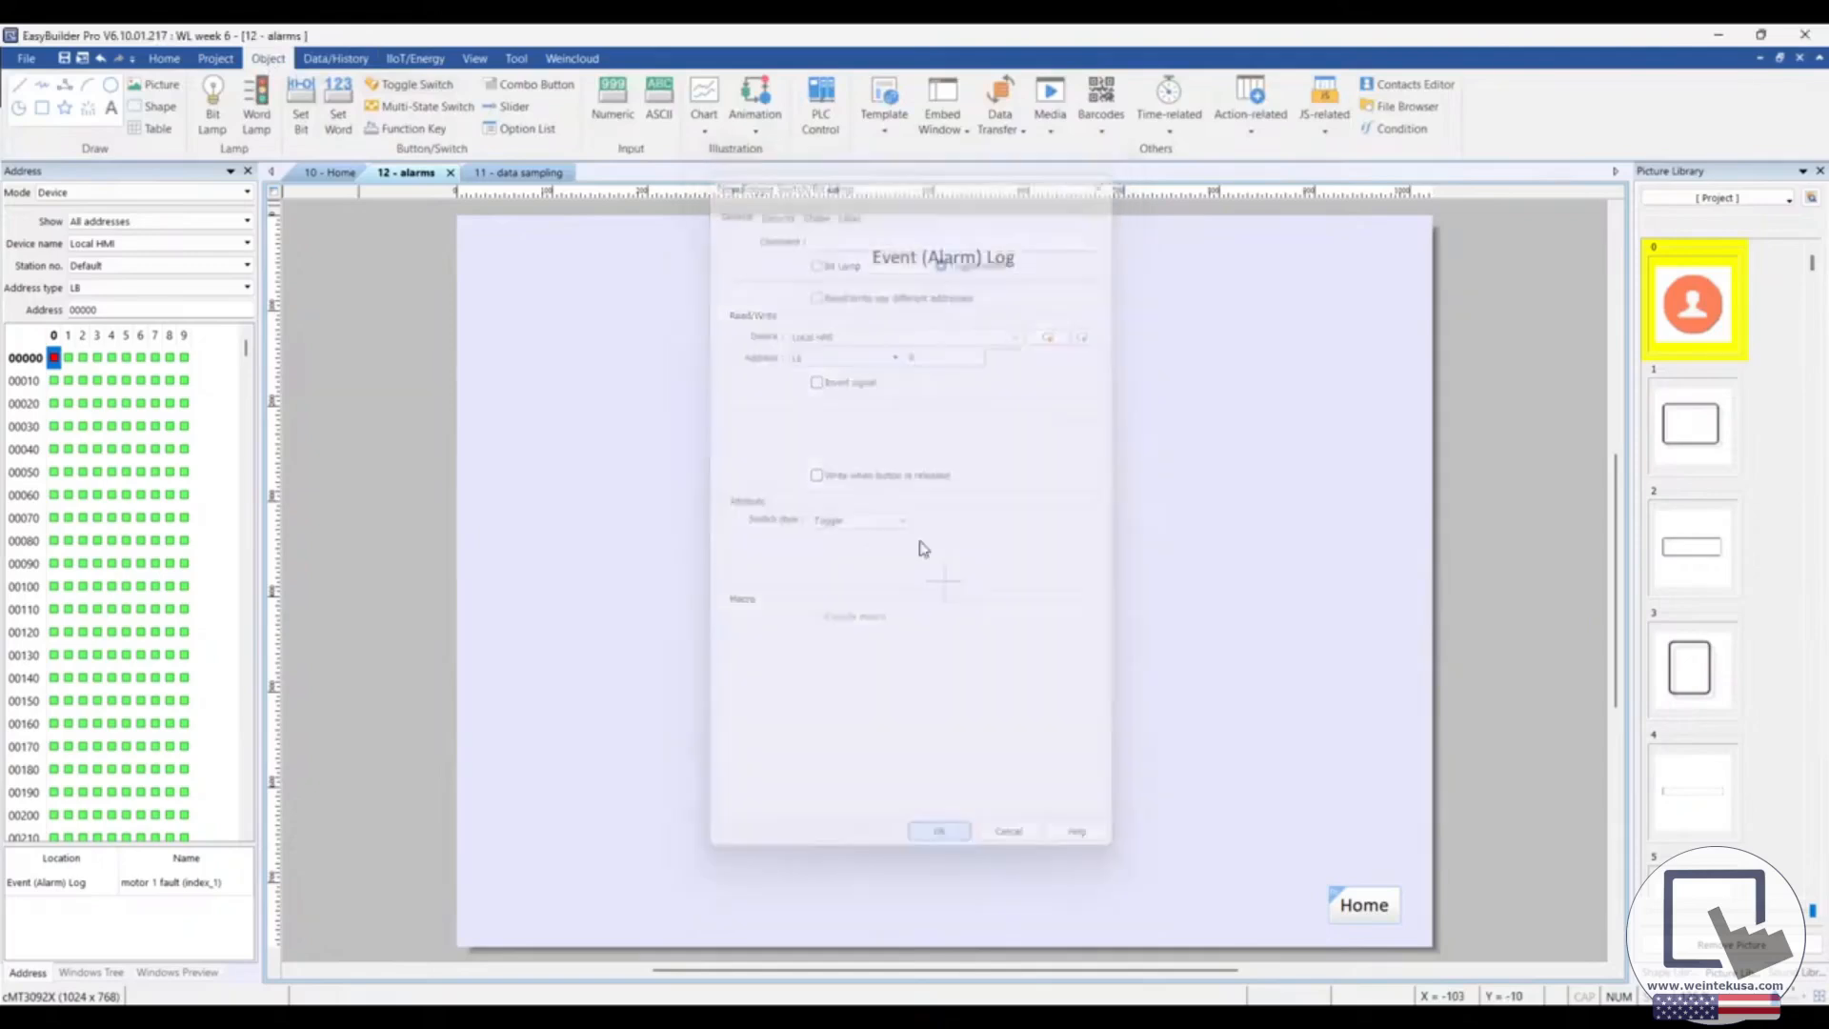
click(918, 763)
click(676, 541)
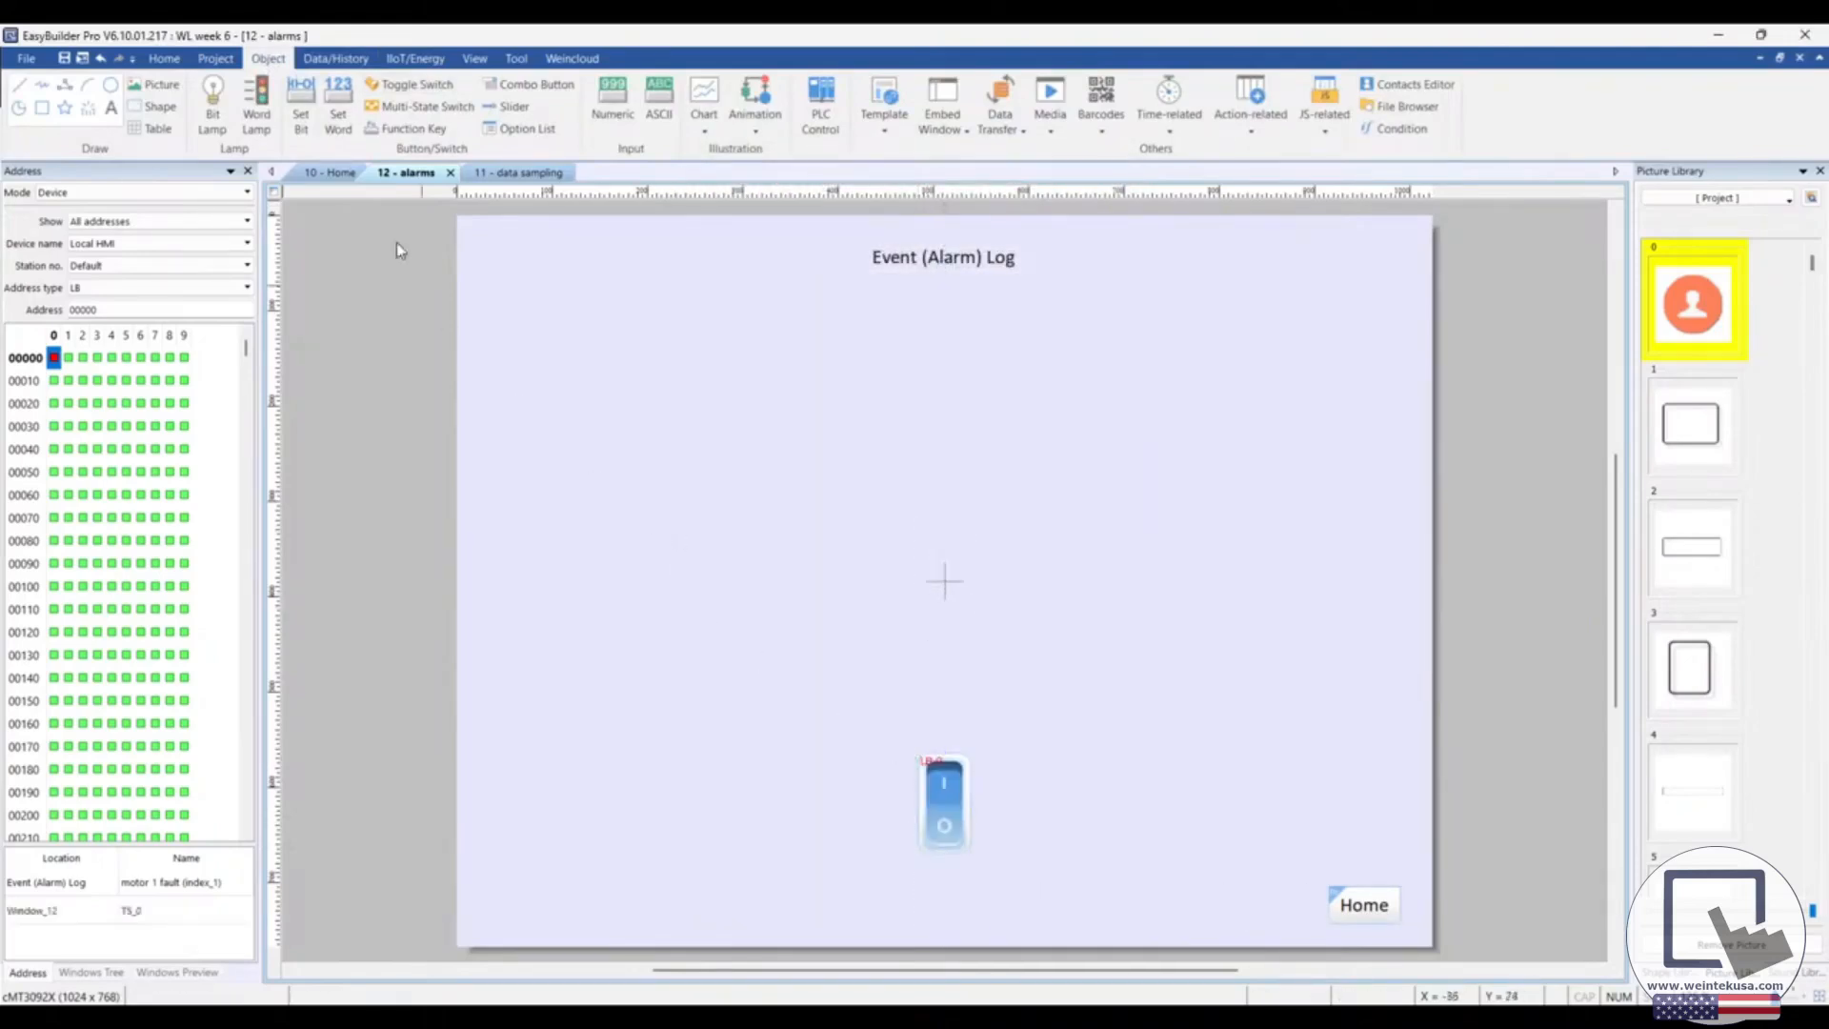
Add an alarm display with the default settings in the upper part of the alarms window, below the title
click(335, 59)
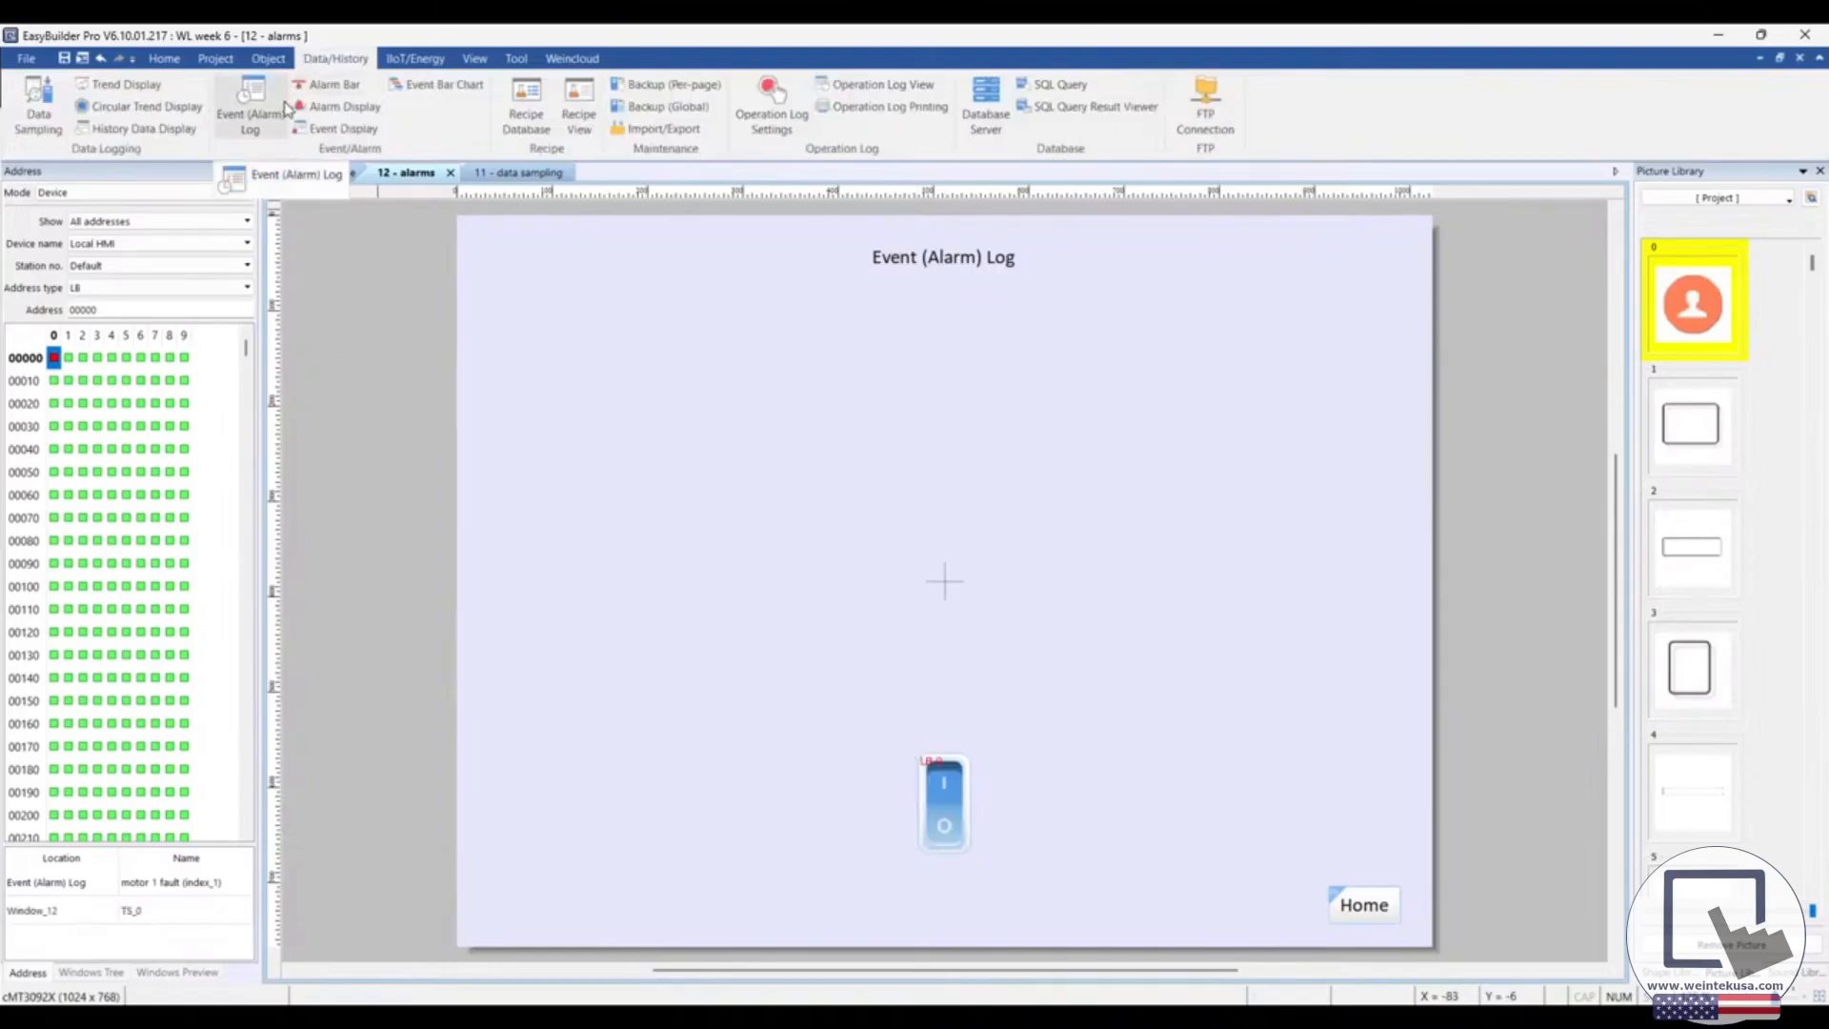
click(343, 106)
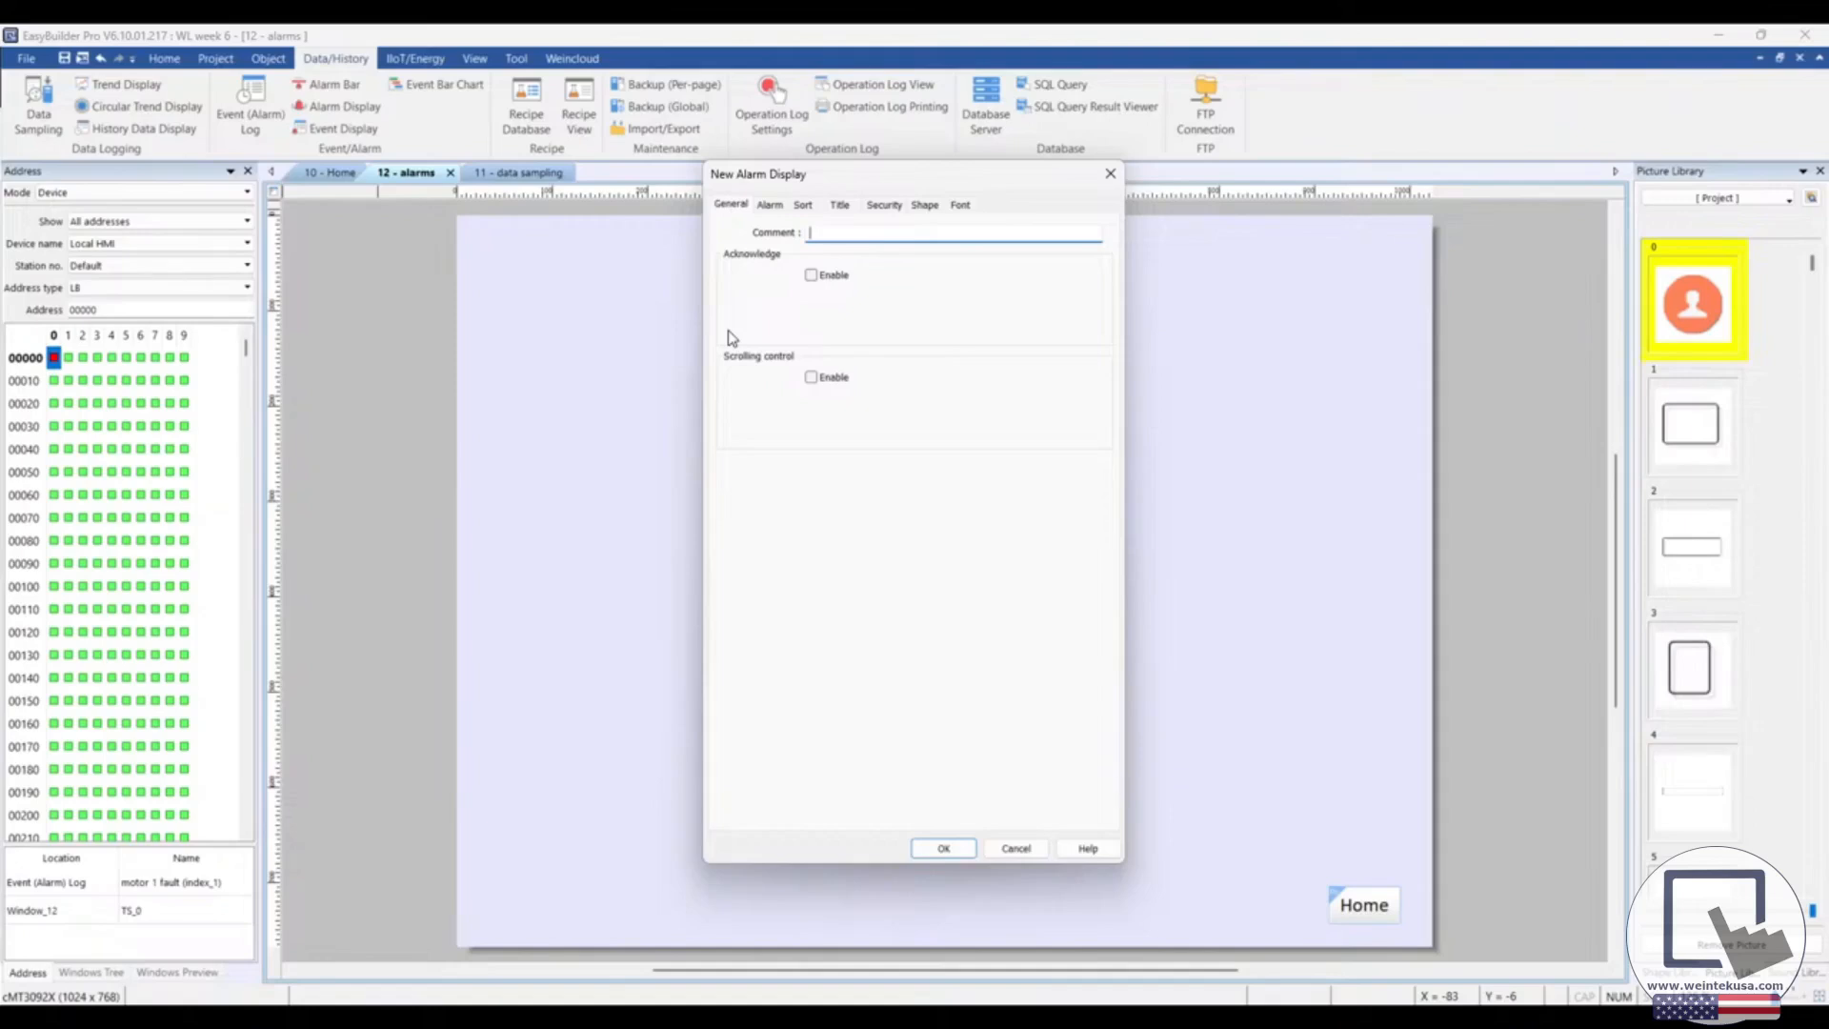
click(769, 205)
click(922, 850)
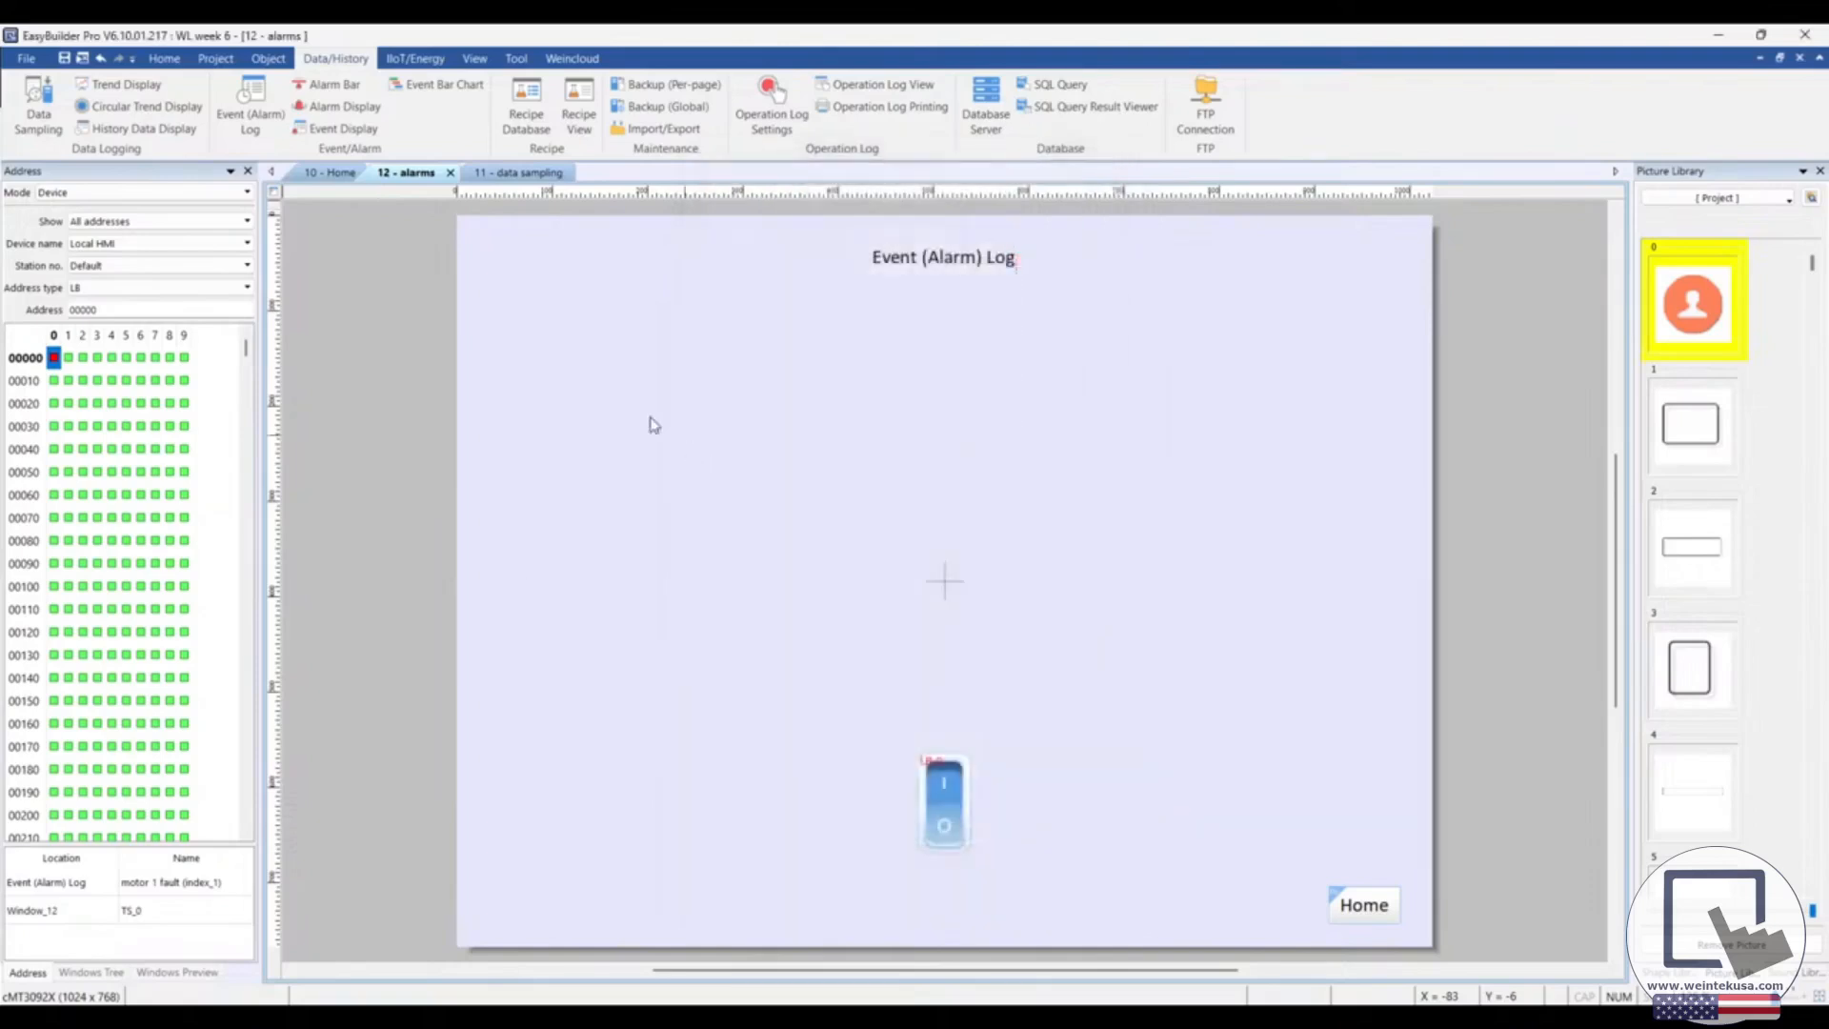
click(547, 341)
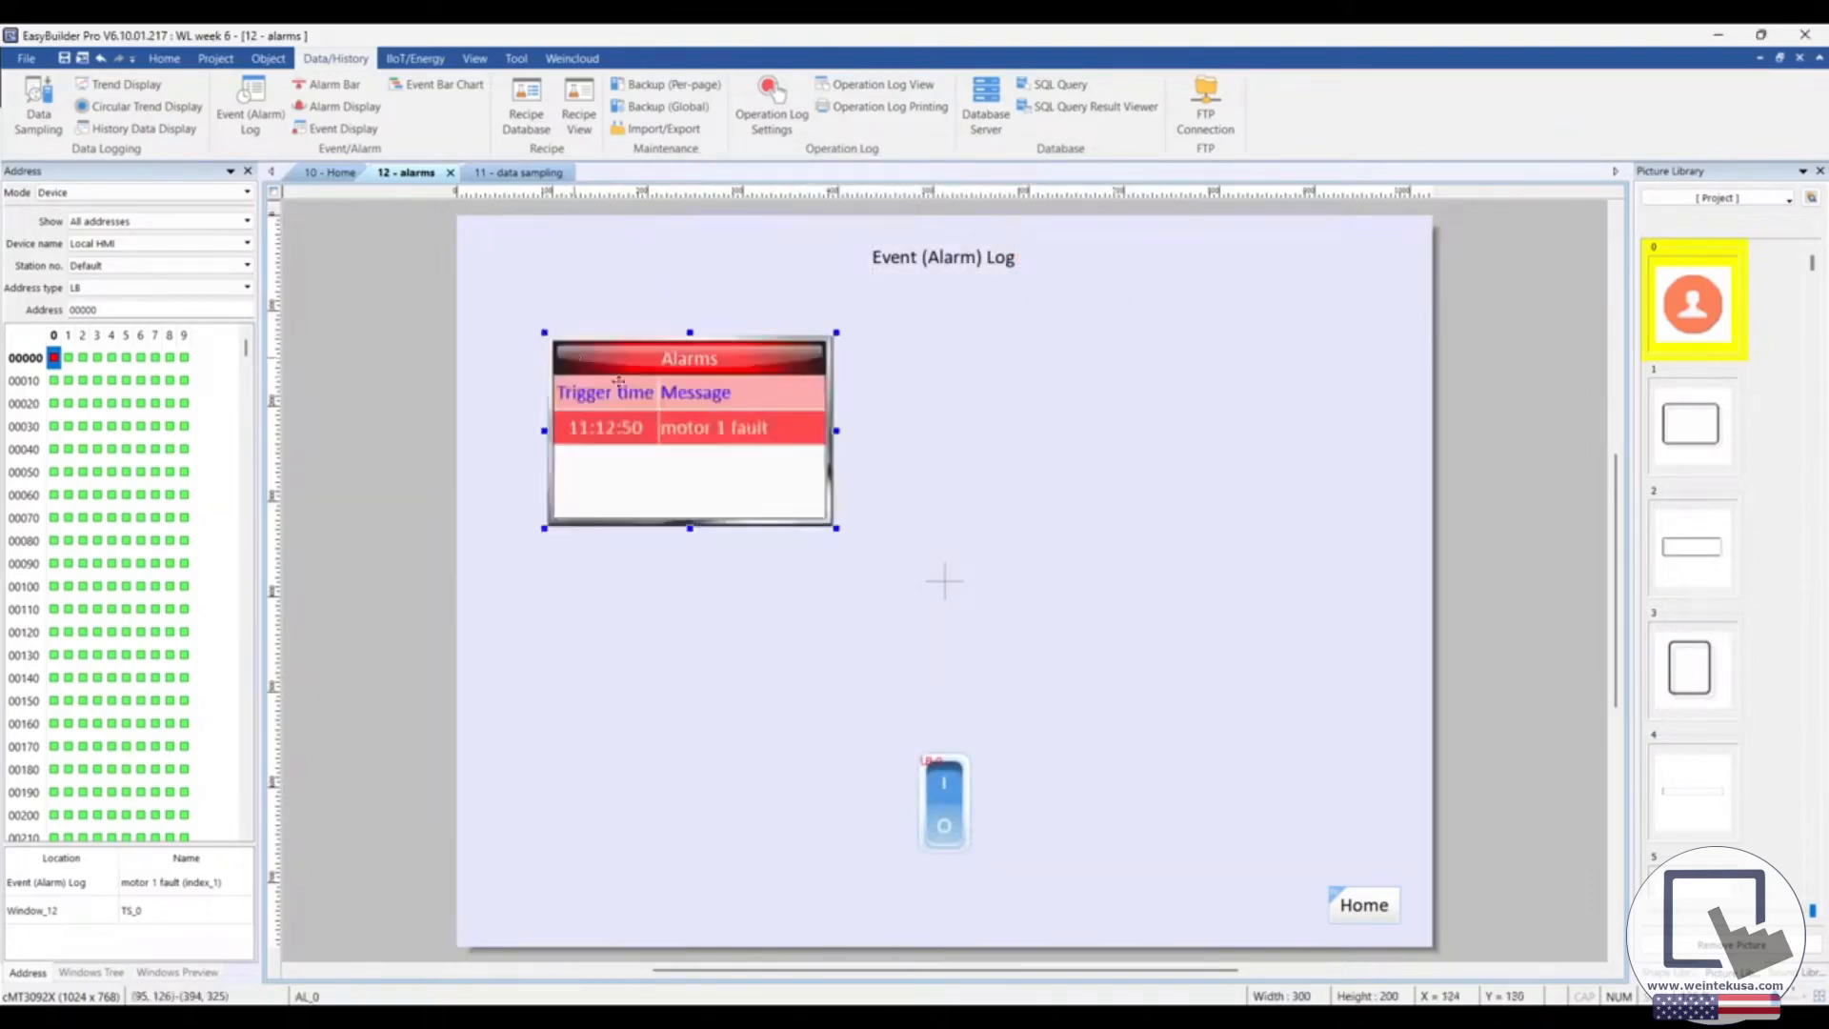
Apply the Flat style to the alarm display
double_click(686, 416)
drag(918, 179, 1054, 174)
click(913, 205)
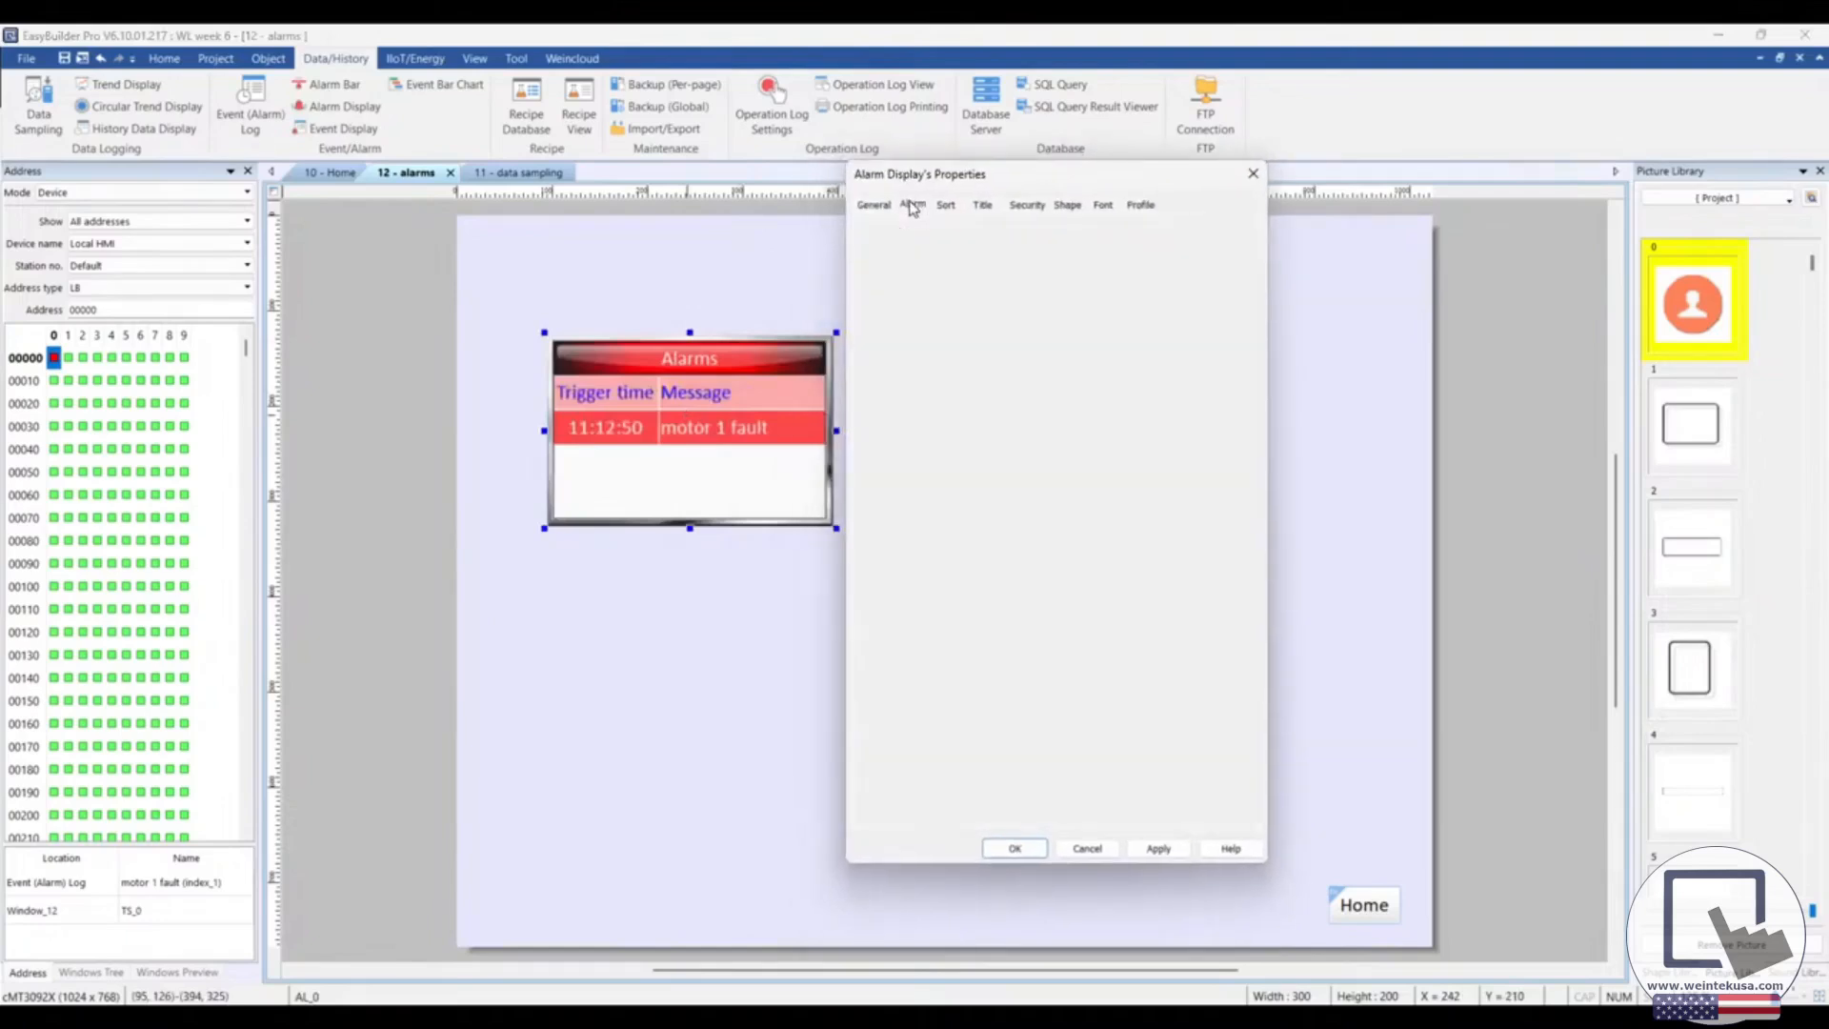
click(1040, 249)
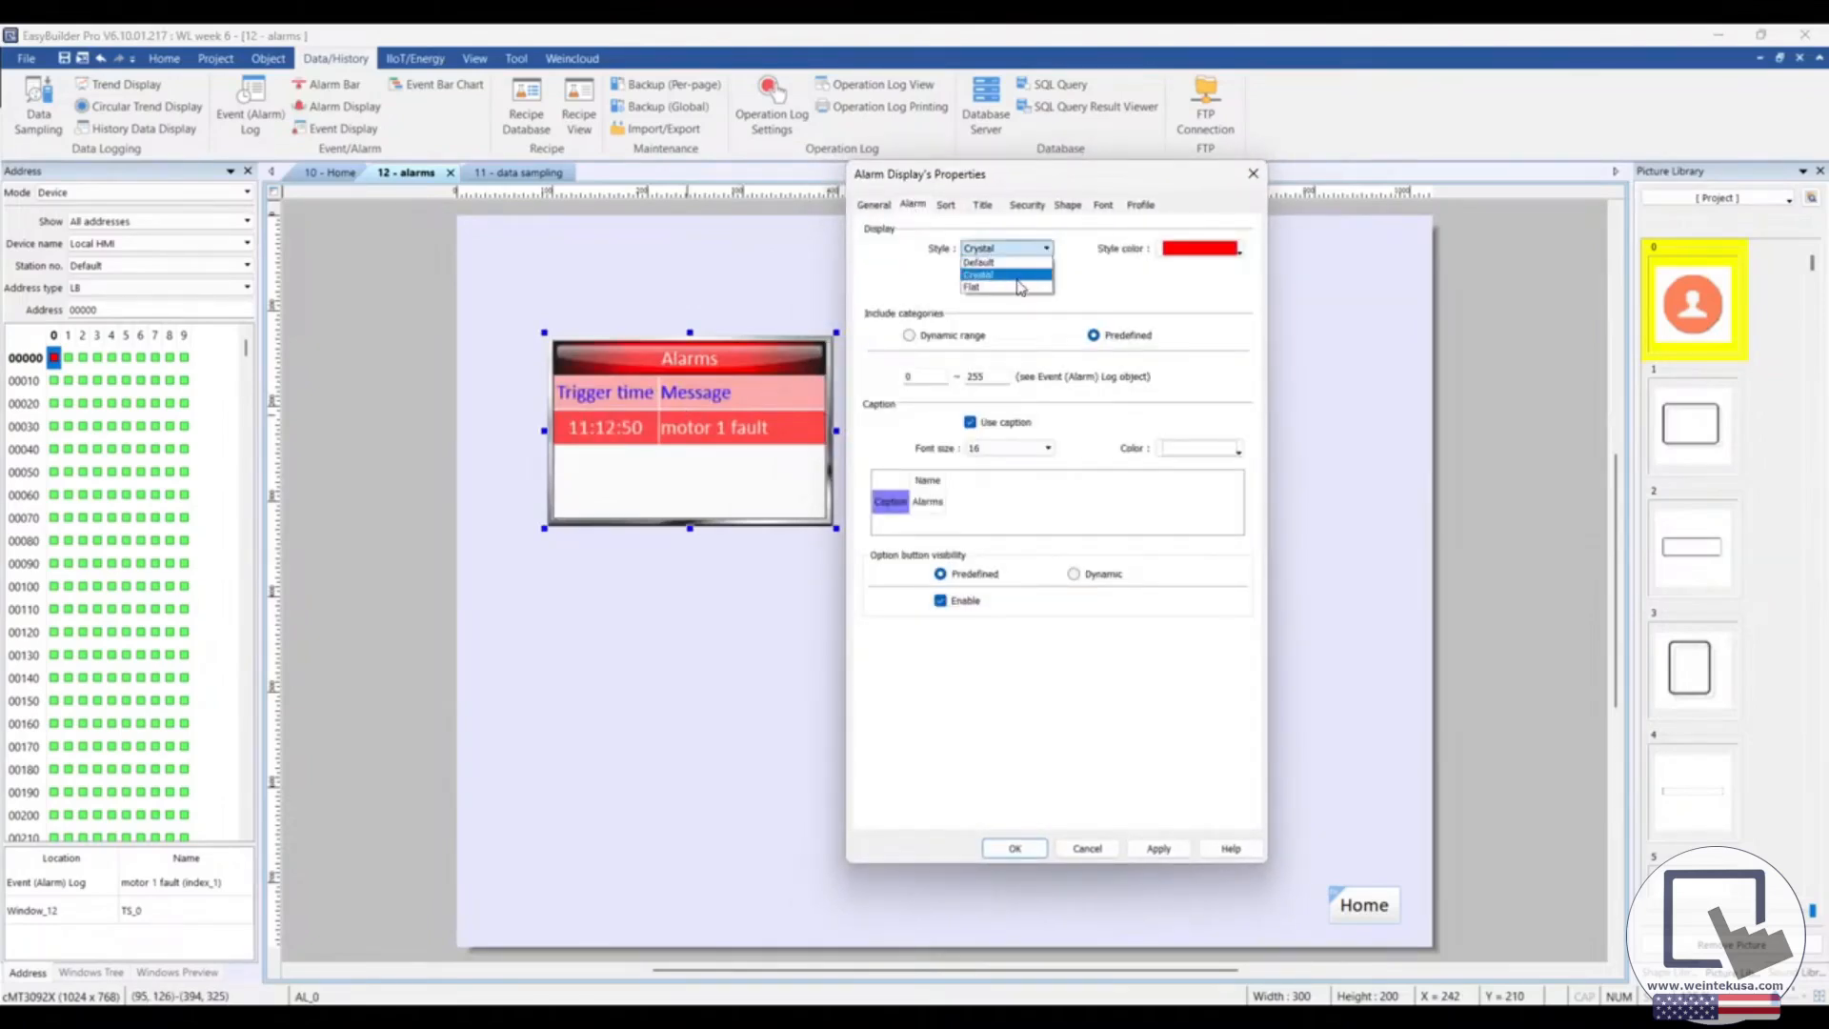
click(1006, 288)
click(1161, 851)
Apply the Default style to the alarm display and switch it back to the Crystal style
click(1024, 250)
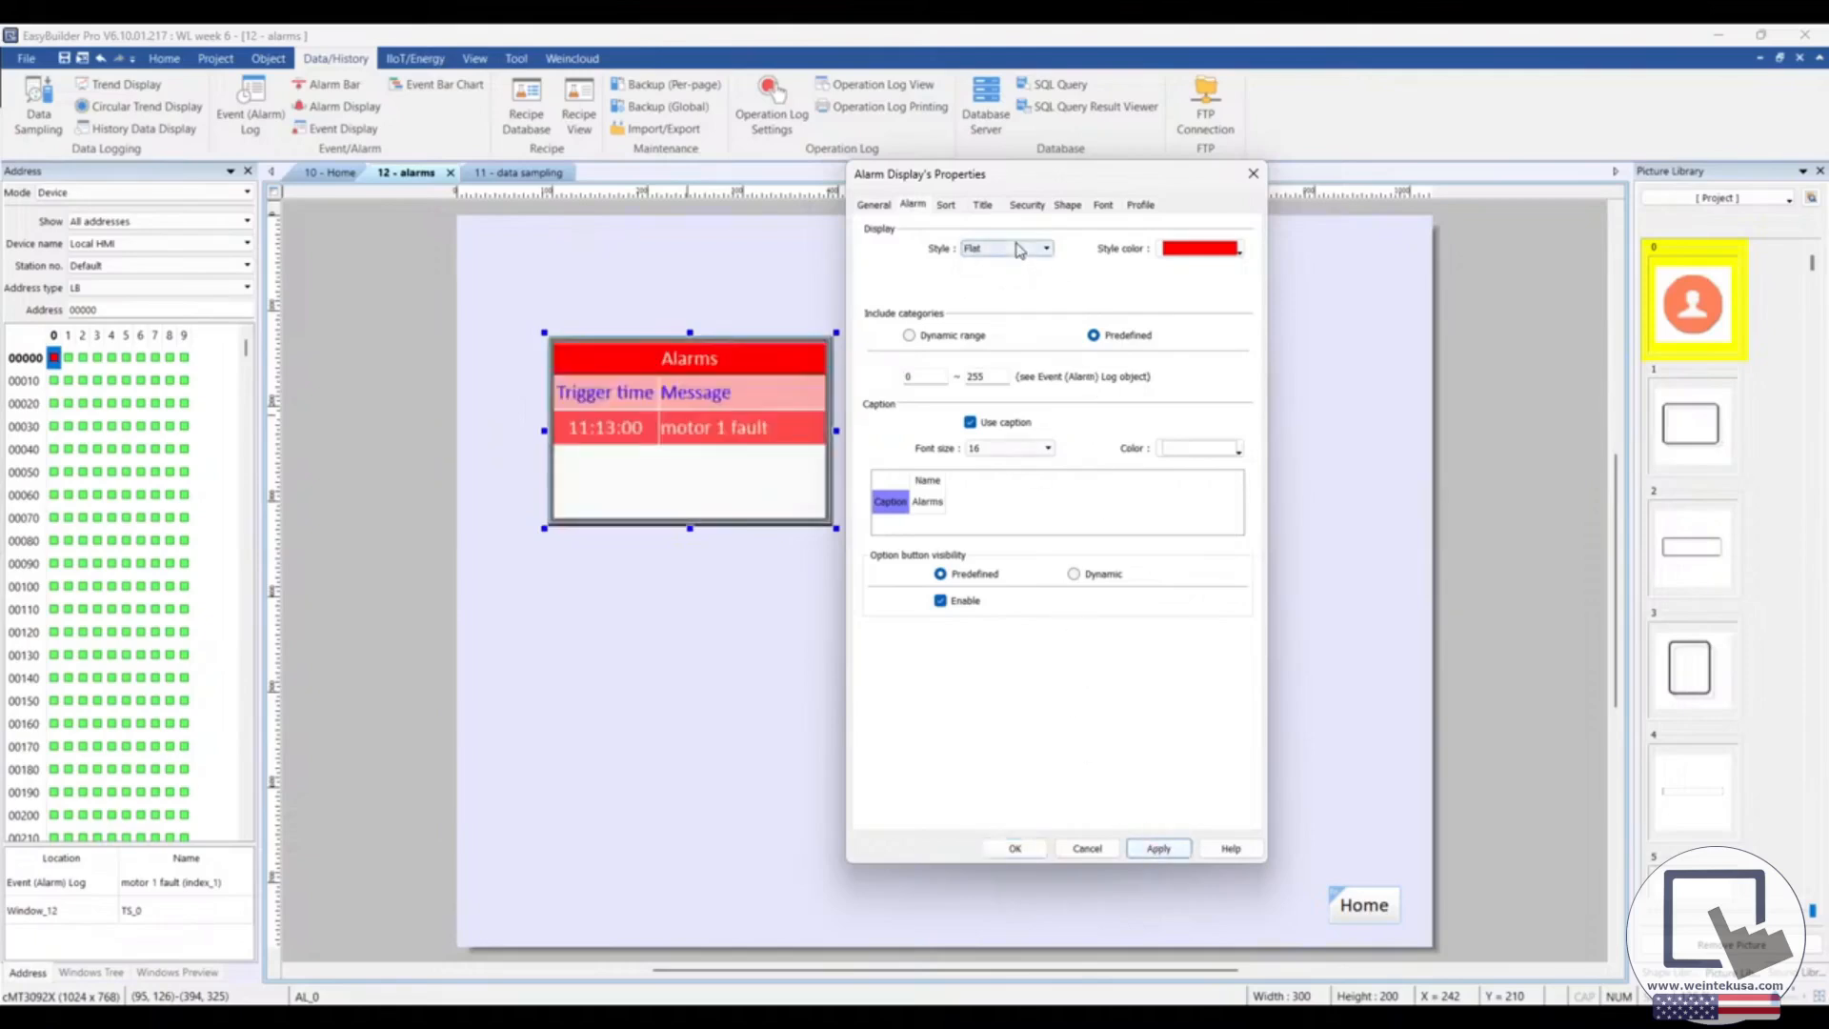
click(1010, 263)
click(1159, 848)
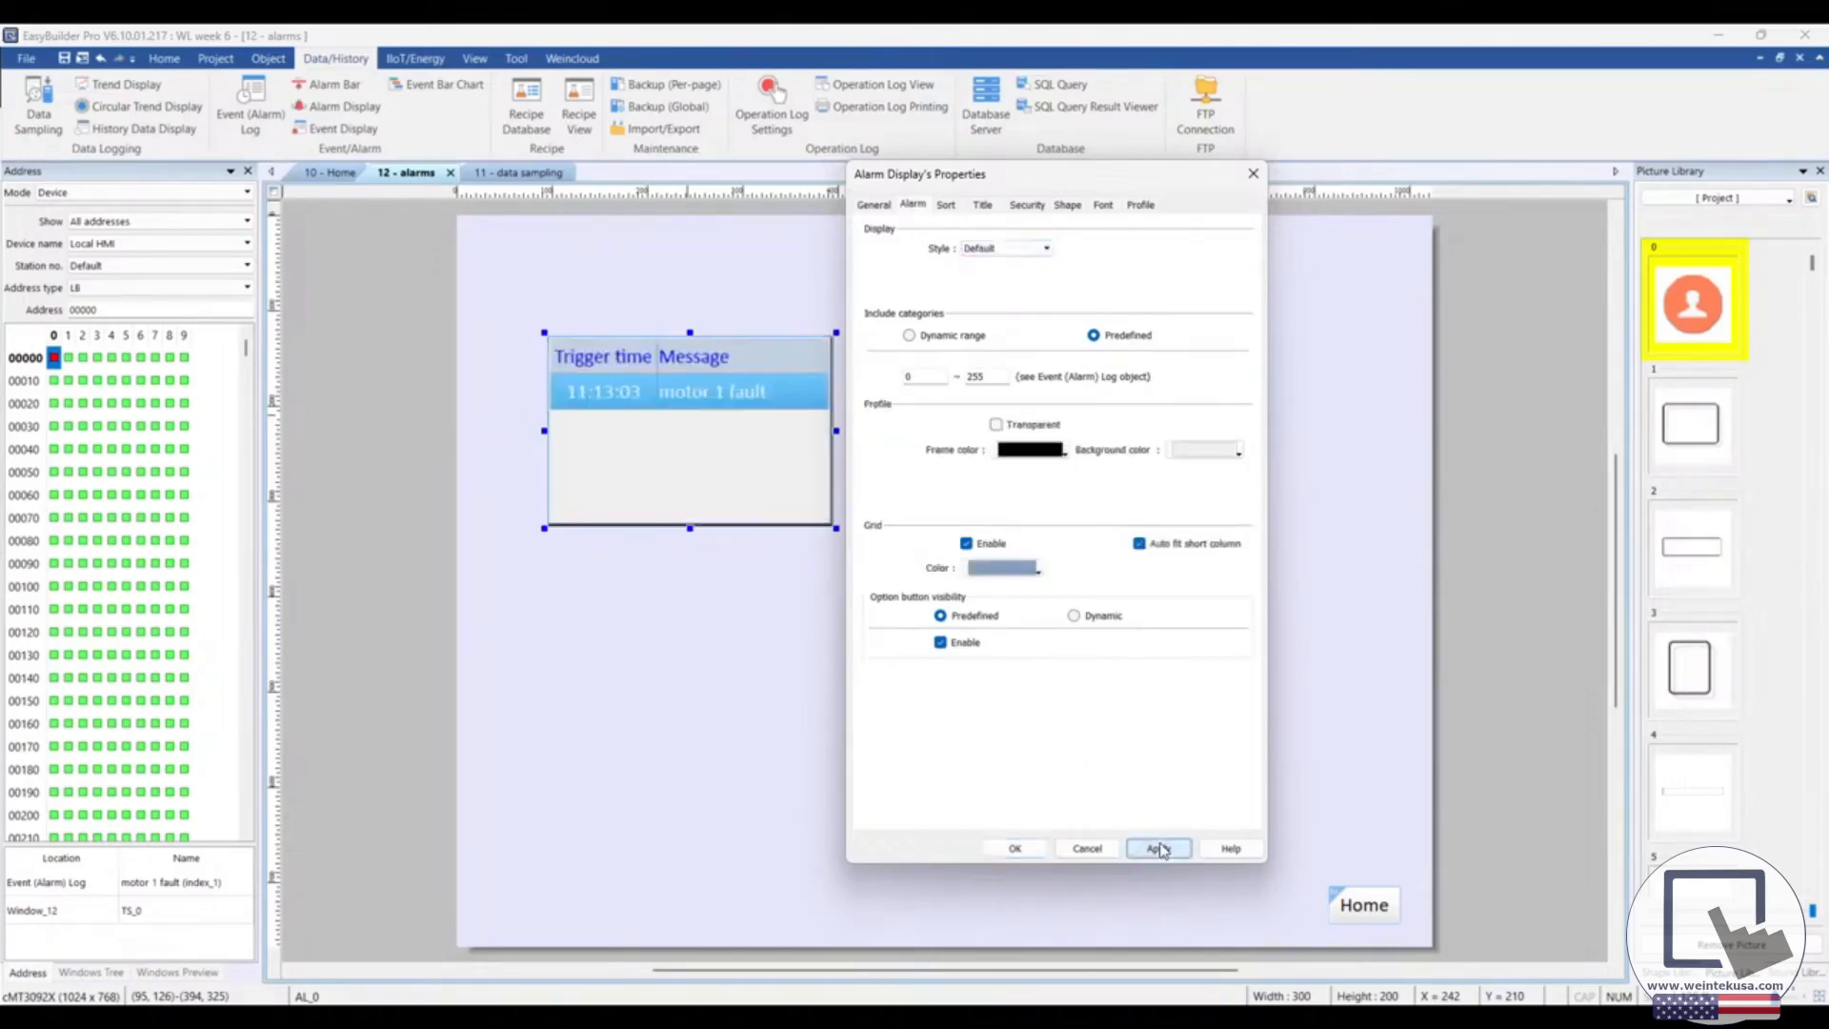
click(1010, 250)
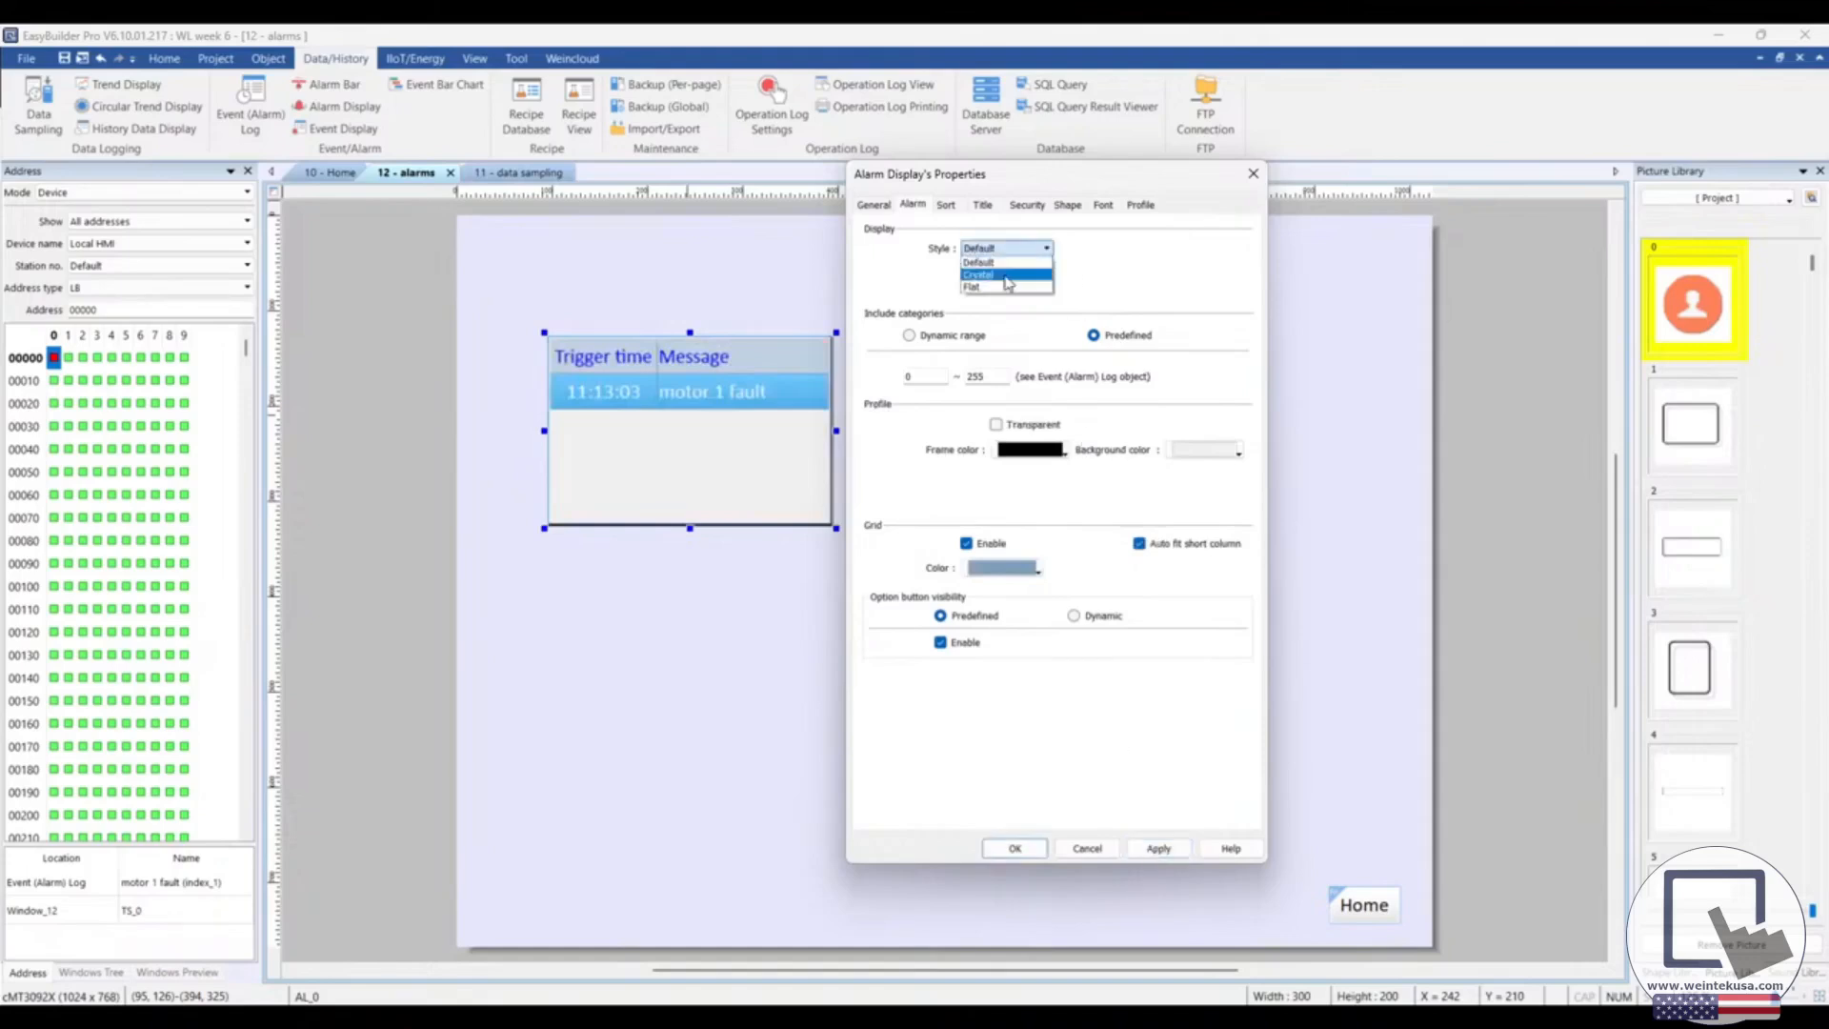
click(1008, 275)
click(1159, 848)
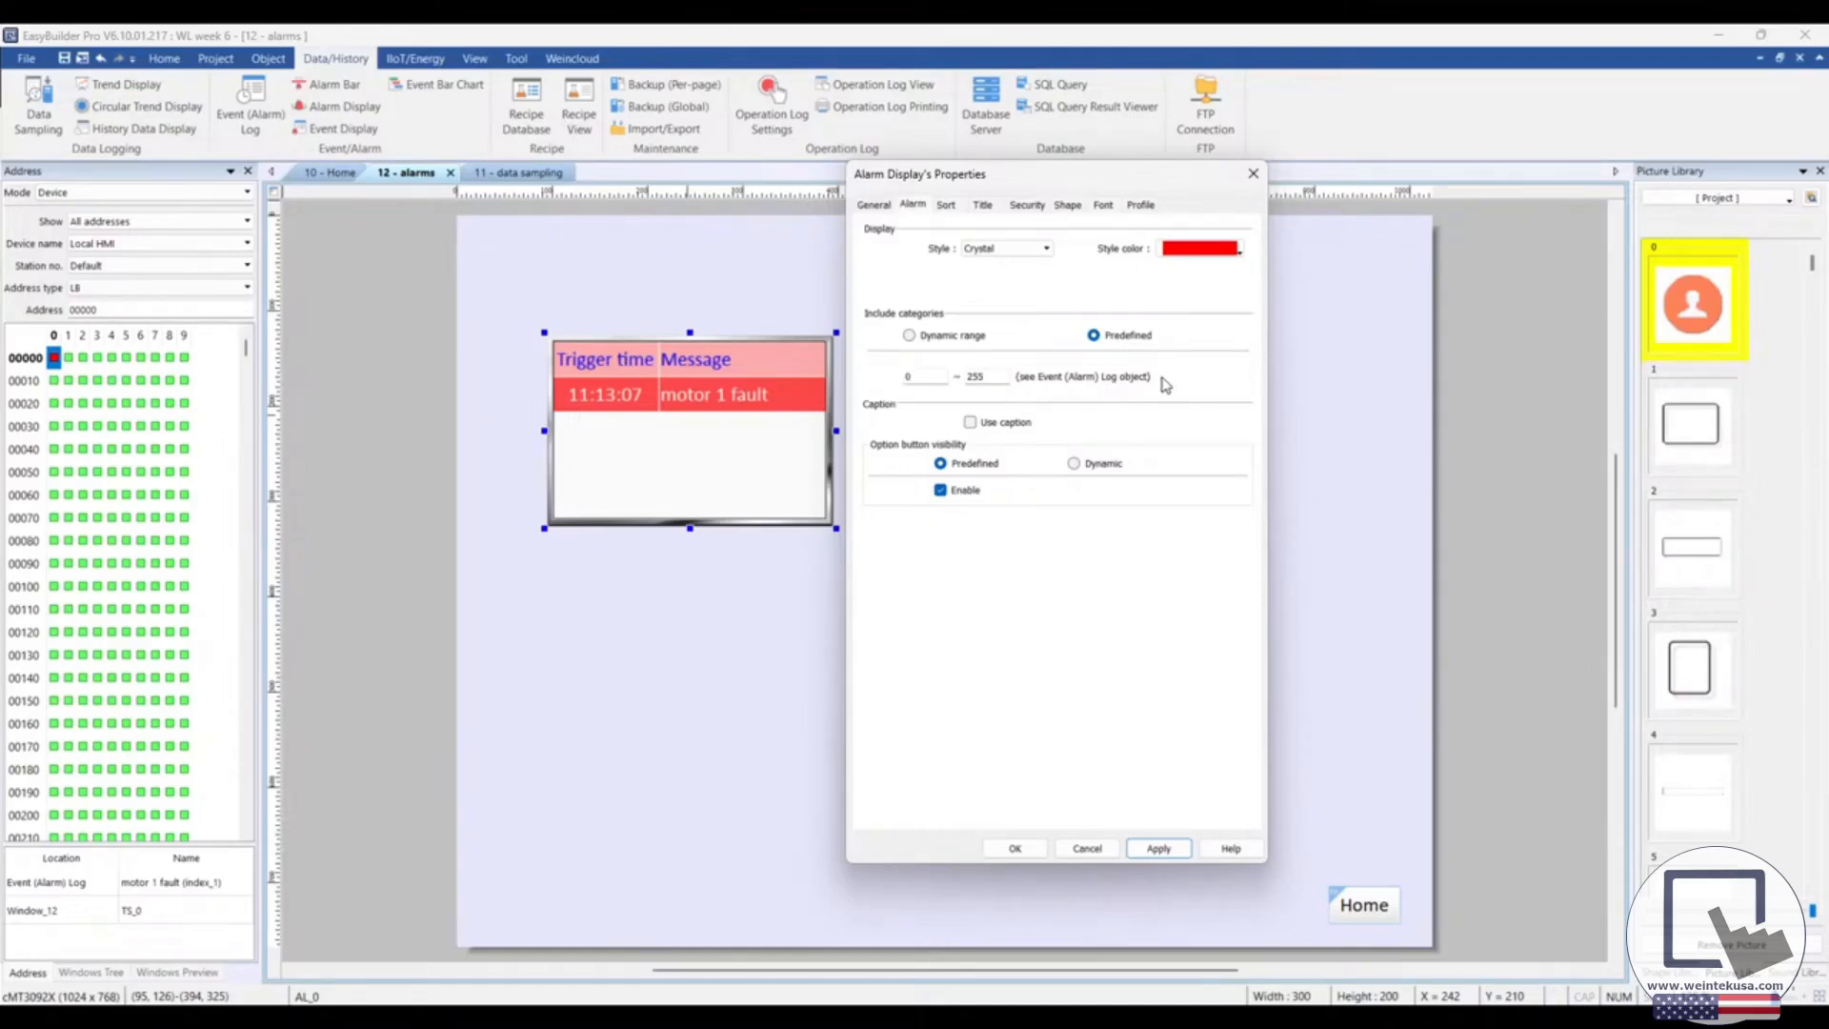
Try a different included category range for the alarm display and restore it to 0 to 255
double_click(929, 378)
key(Tab)
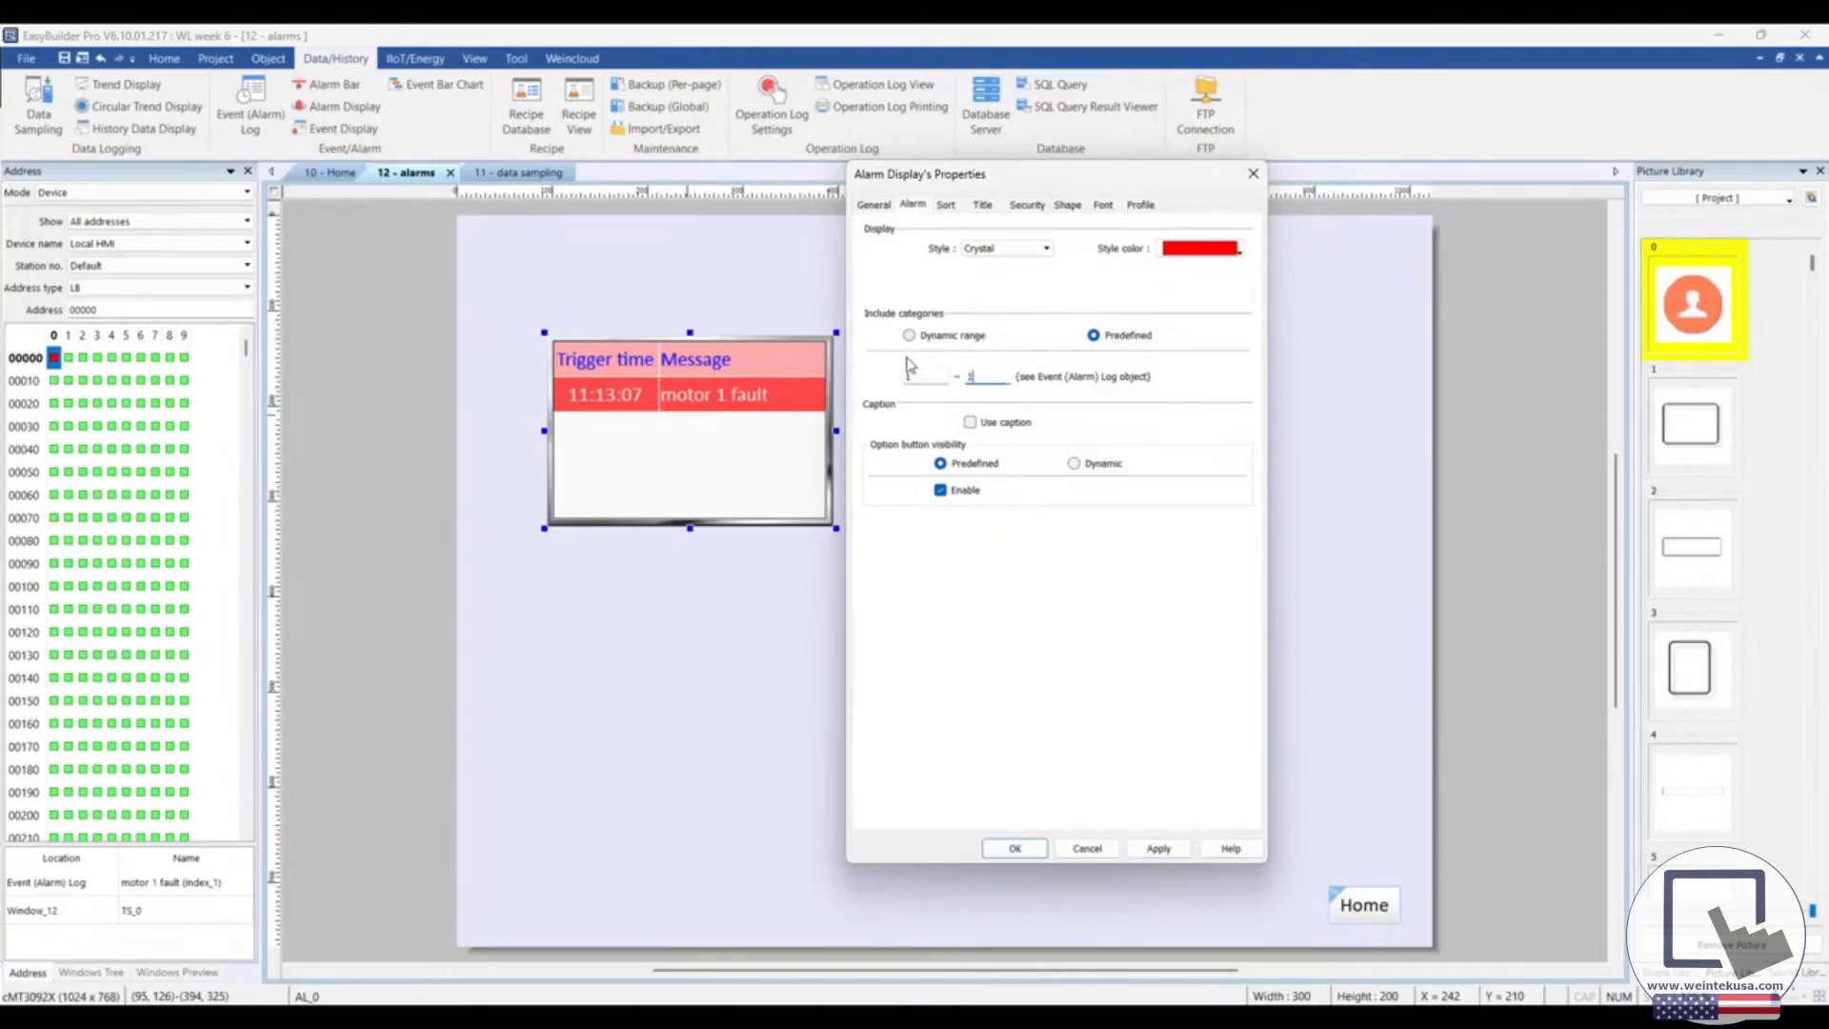
drag(917, 377, 890, 373)
text(0)
key(Tab)
click(1114, 597)
Review the alarm display's sort order, displayed items and column headers, and accept its properties
click(946, 205)
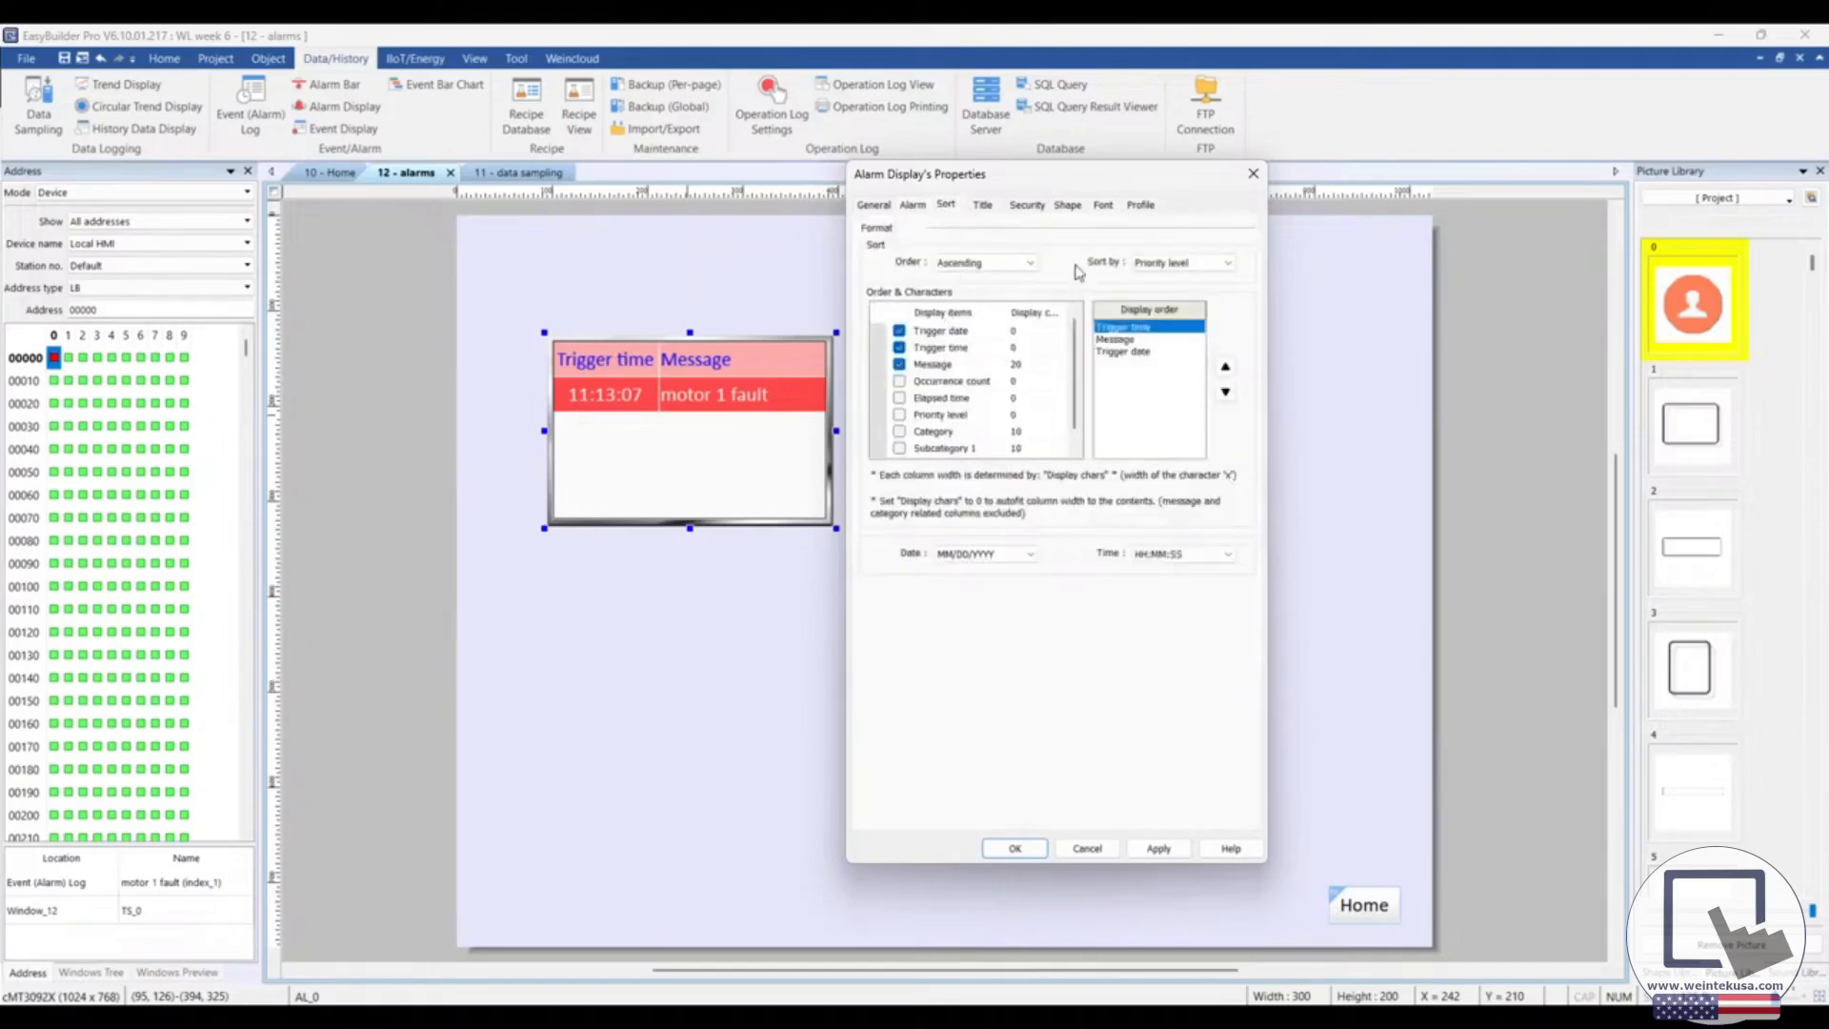
drag(1085, 181, 1079, 184)
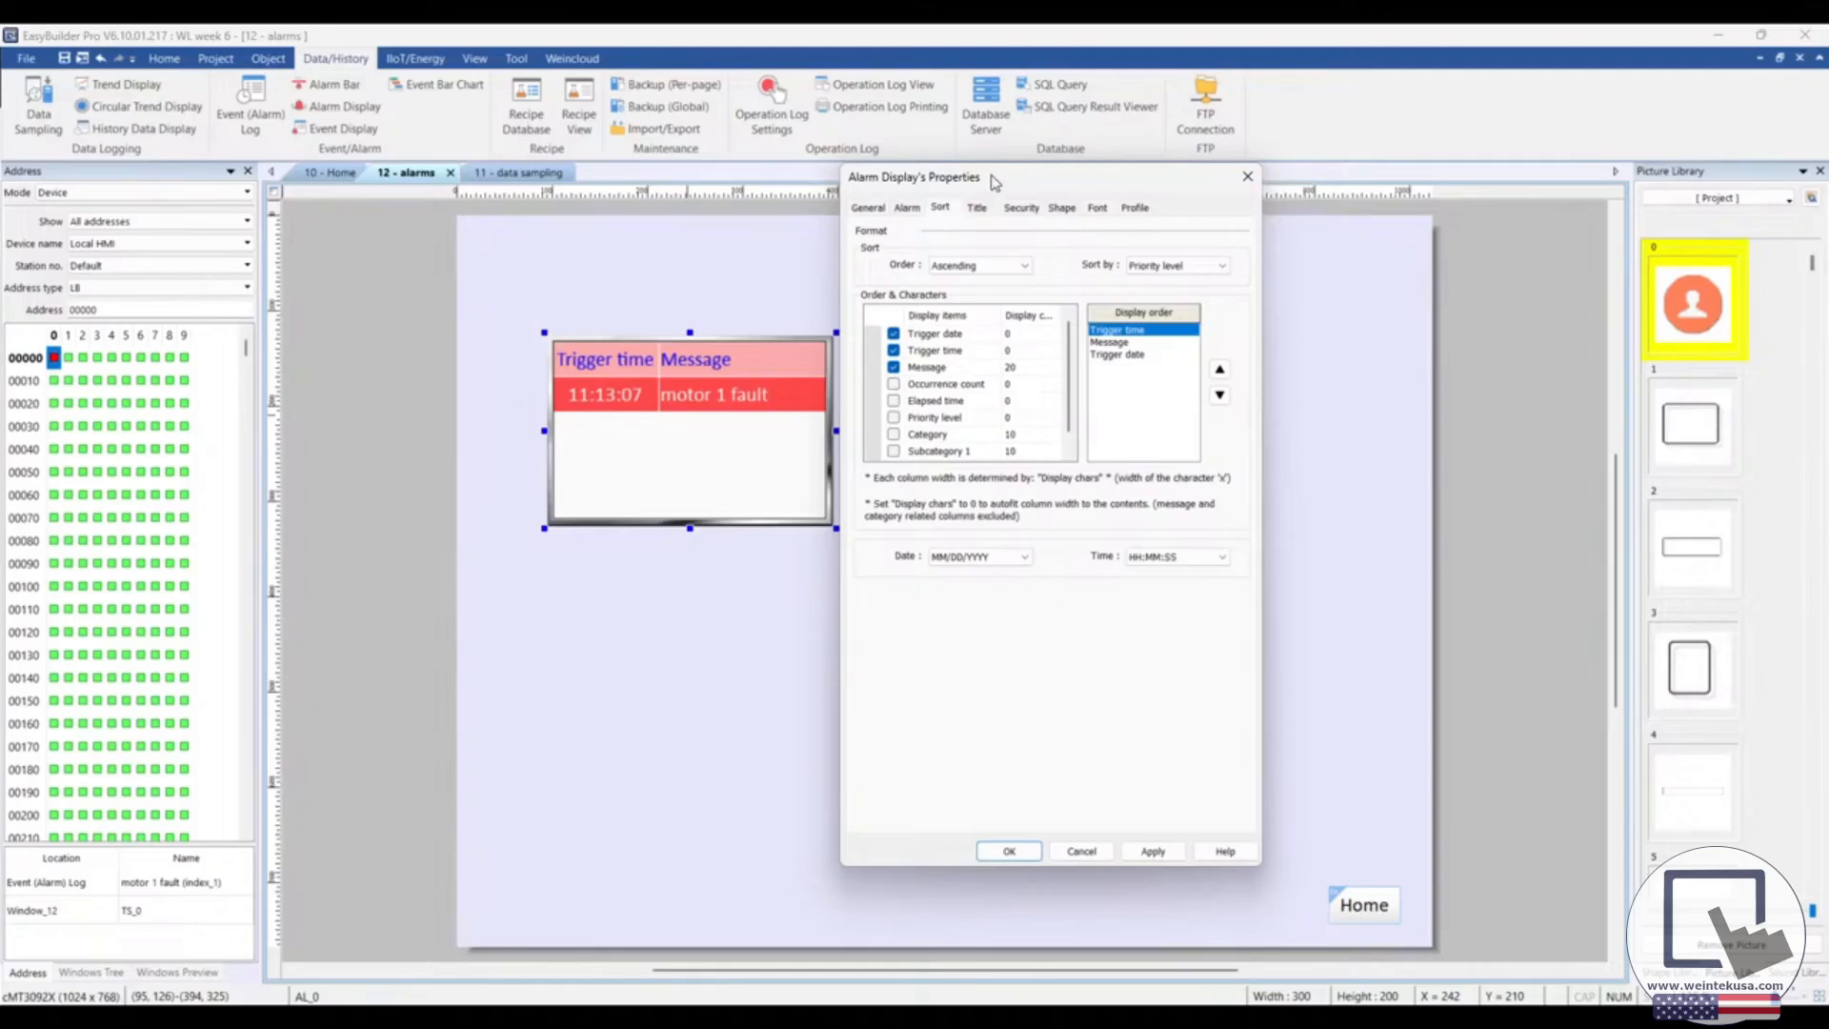
drag(996, 183, 1033, 201)
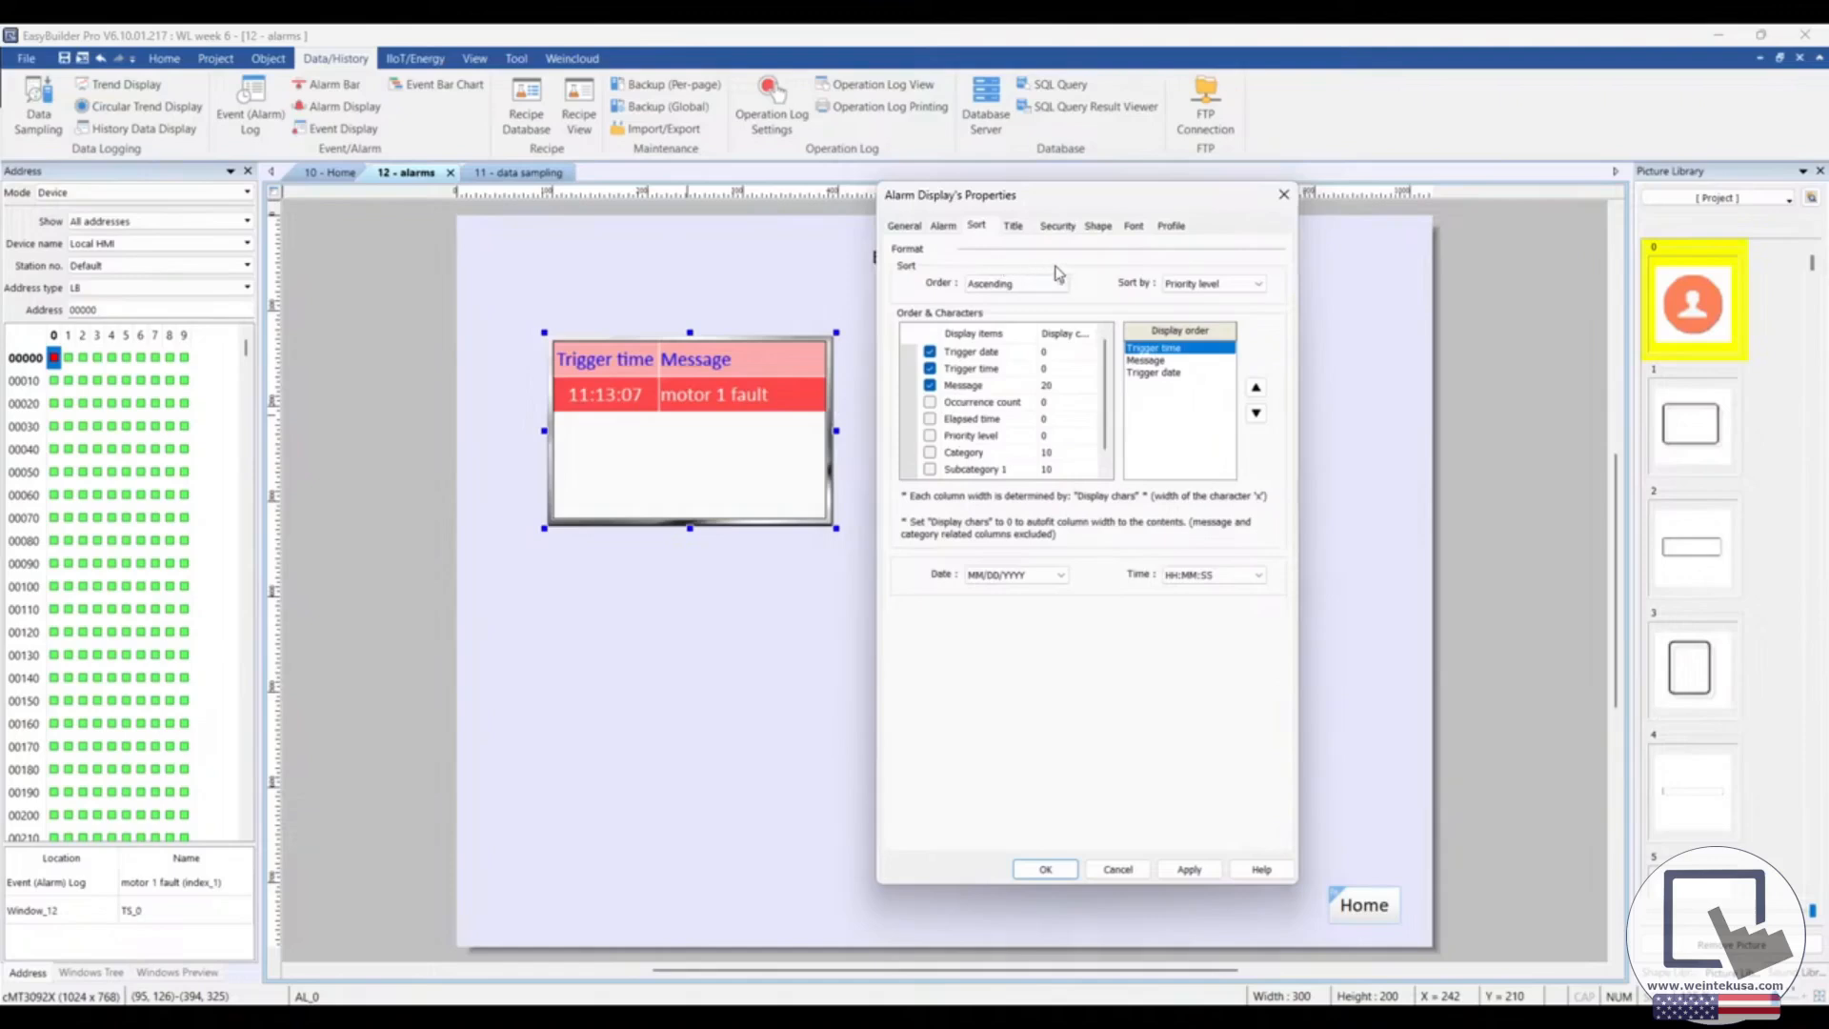
click(1015, 227)
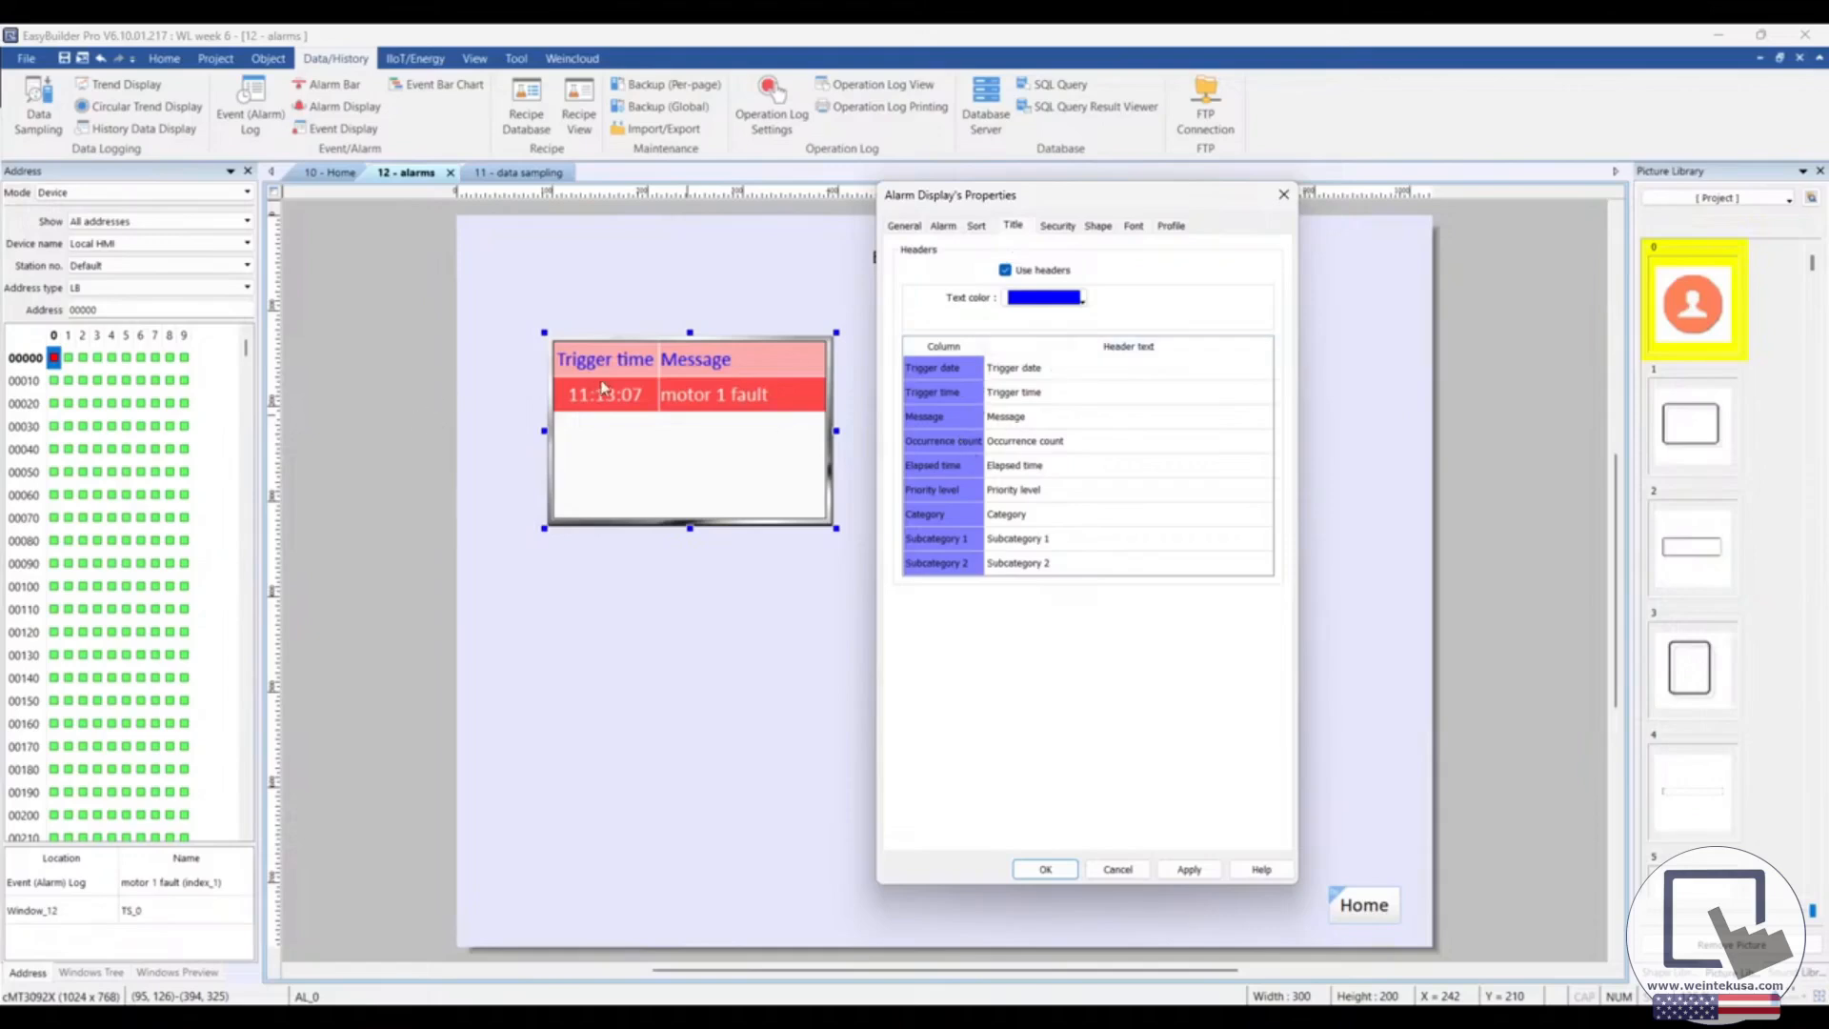
double_click(1031, 372)
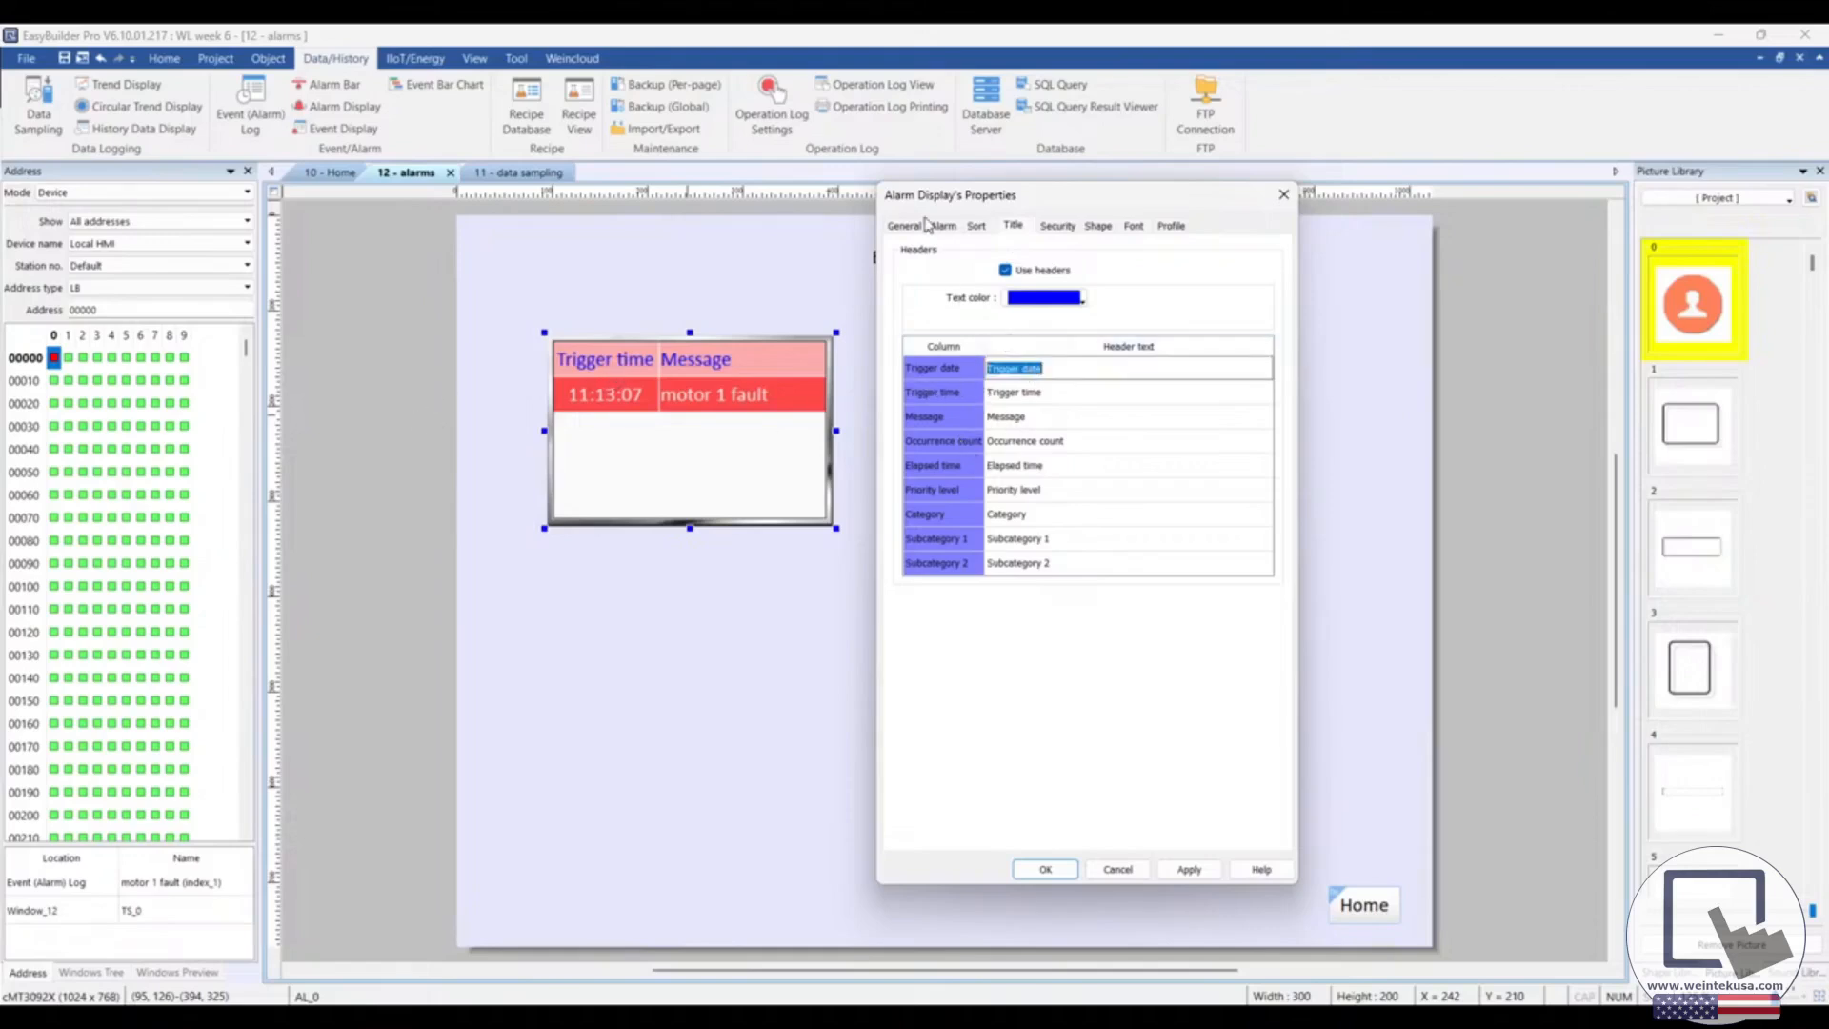
click(977, 226)
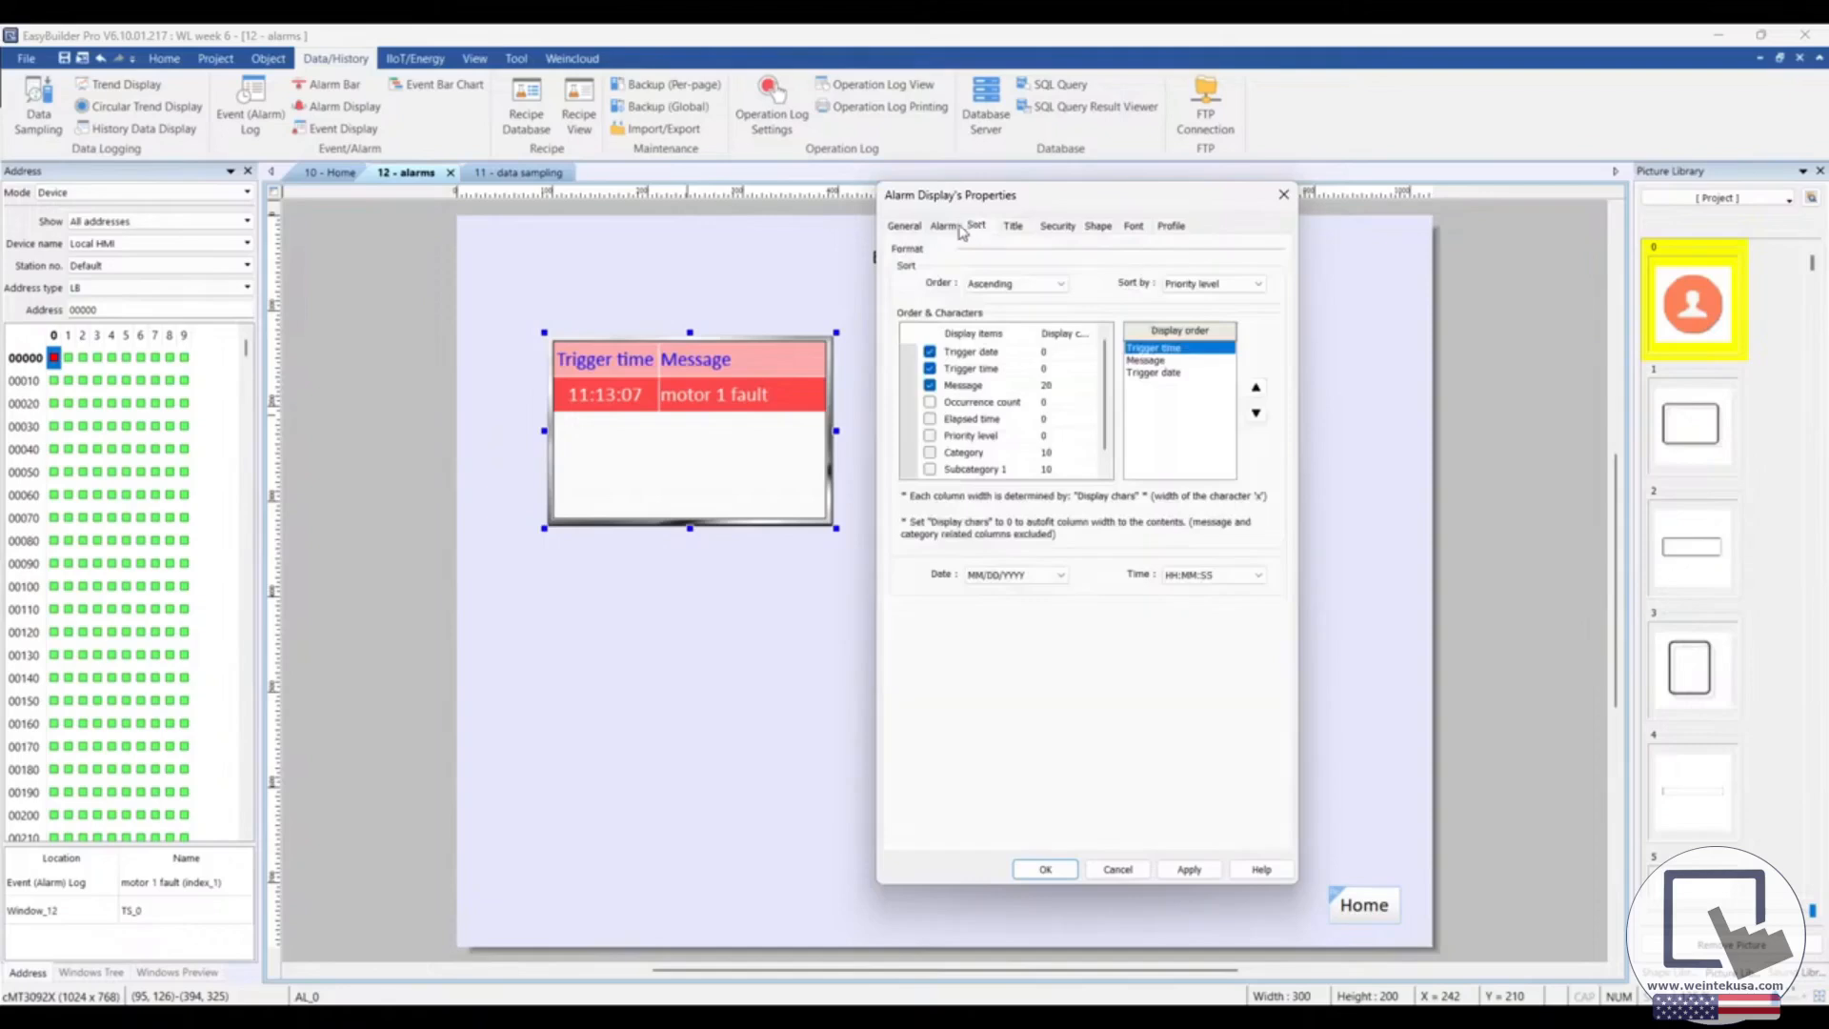
click(949, 226)
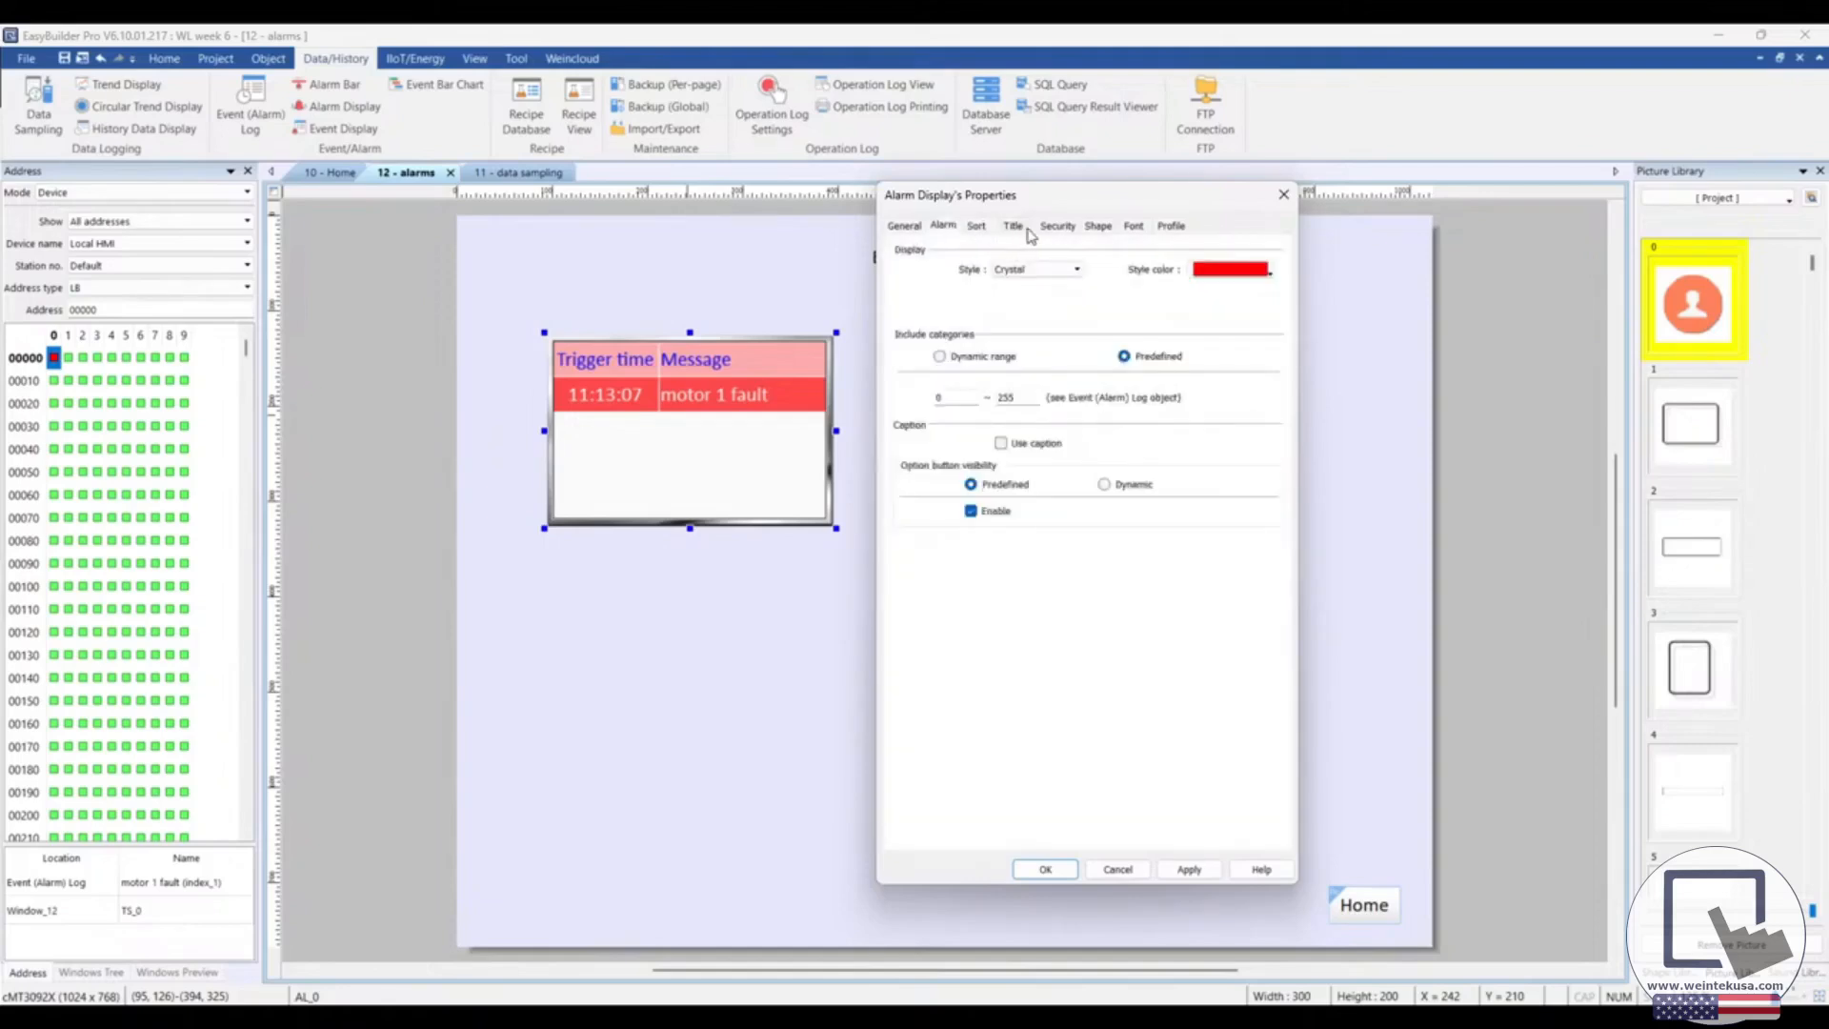
click(1014, 228)
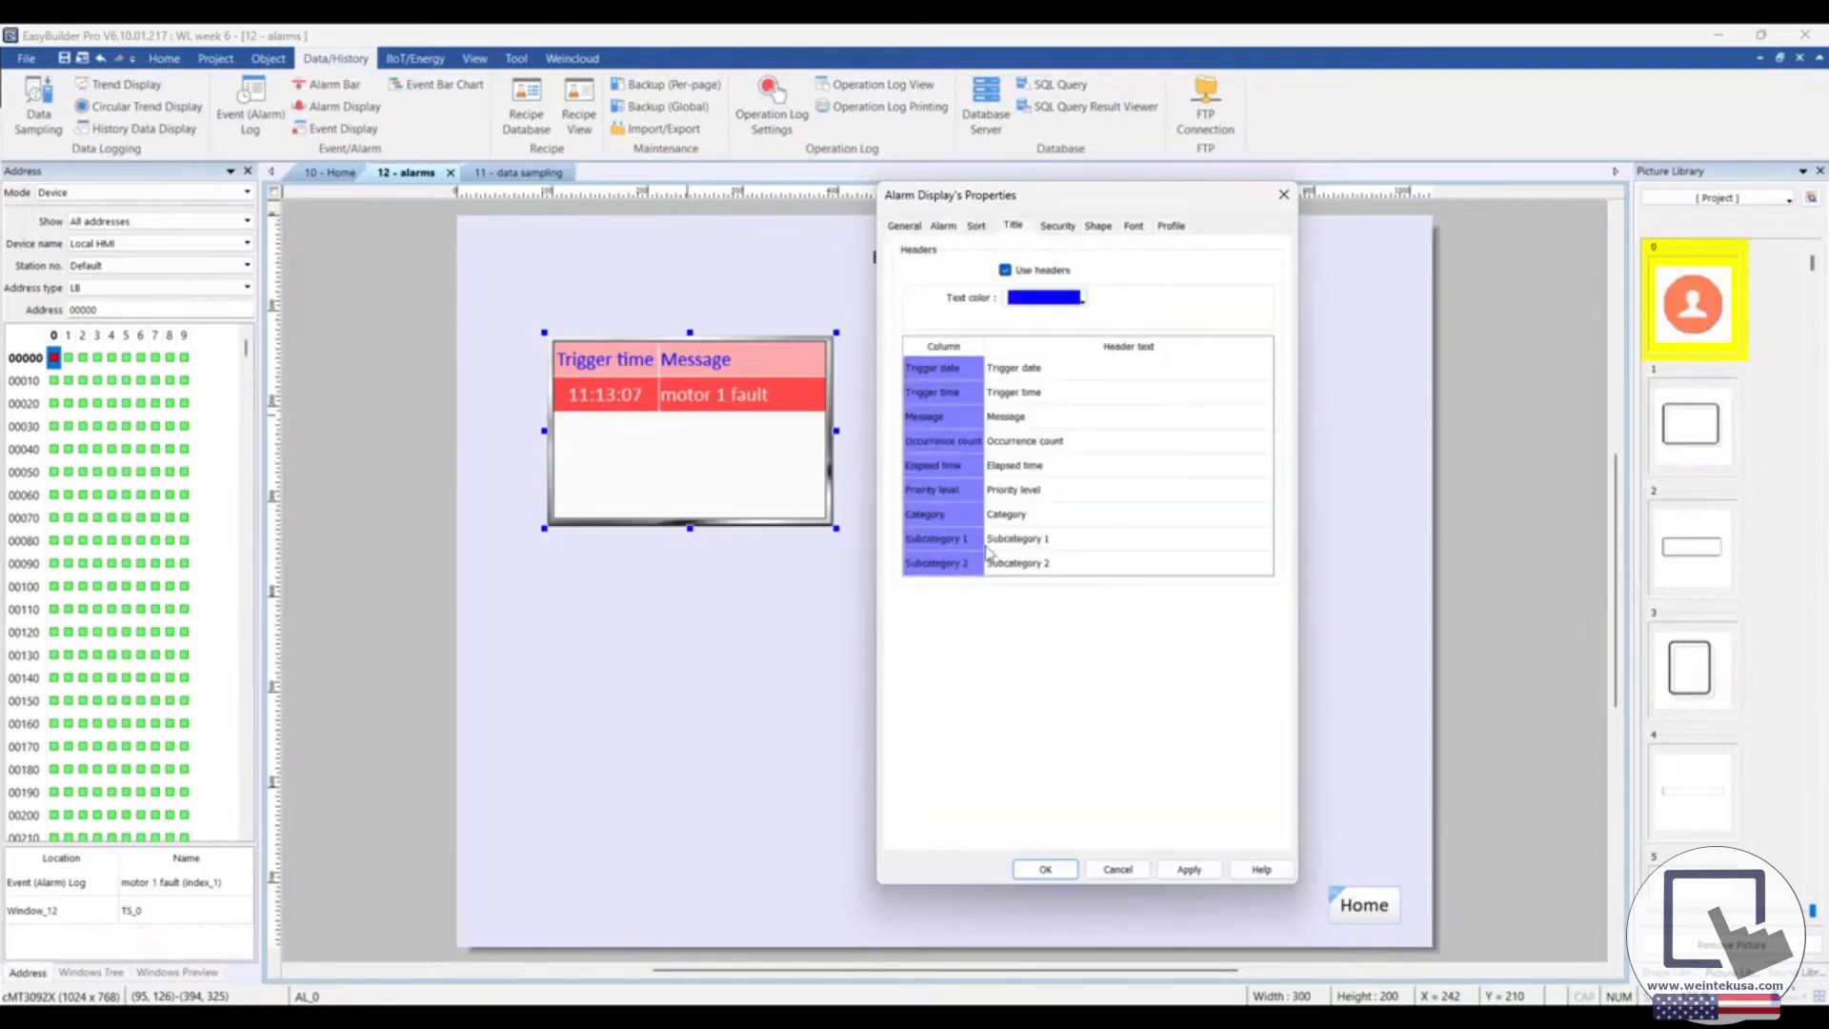
click(1044, 869)
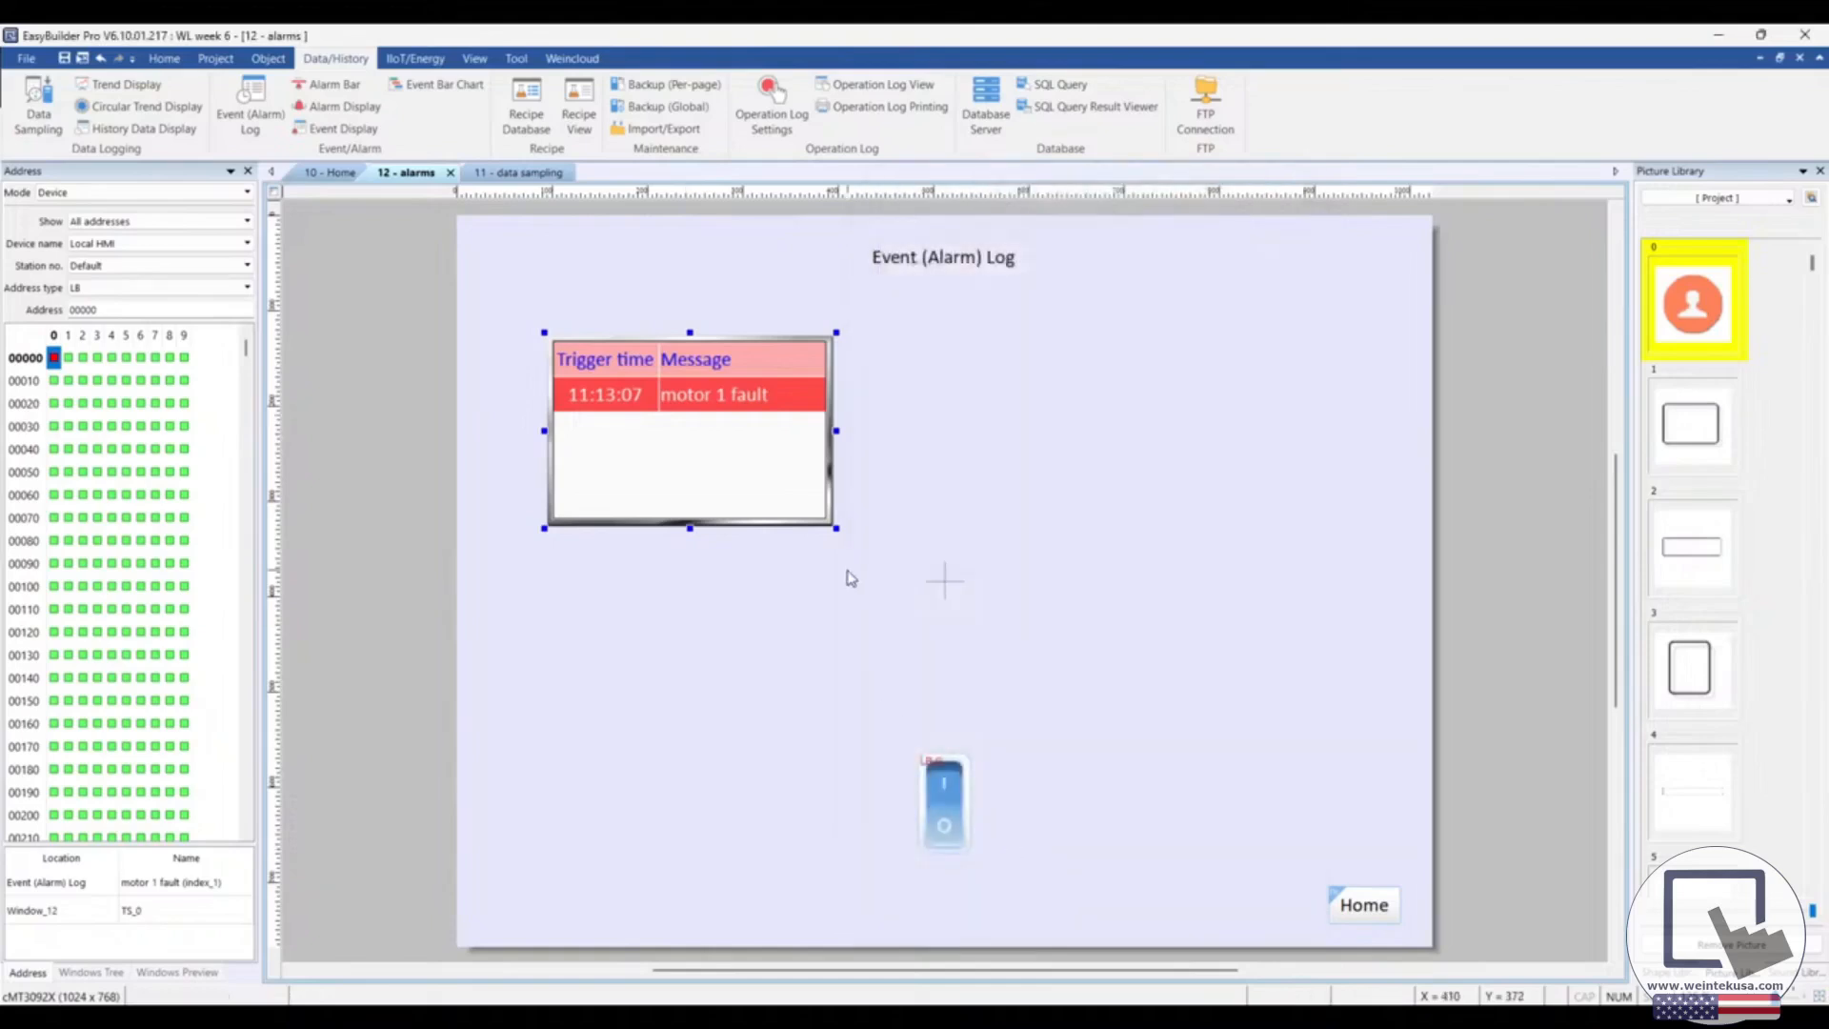
Add an event display with the default settings below the alarm display
drag(681, 397, 717, 420)
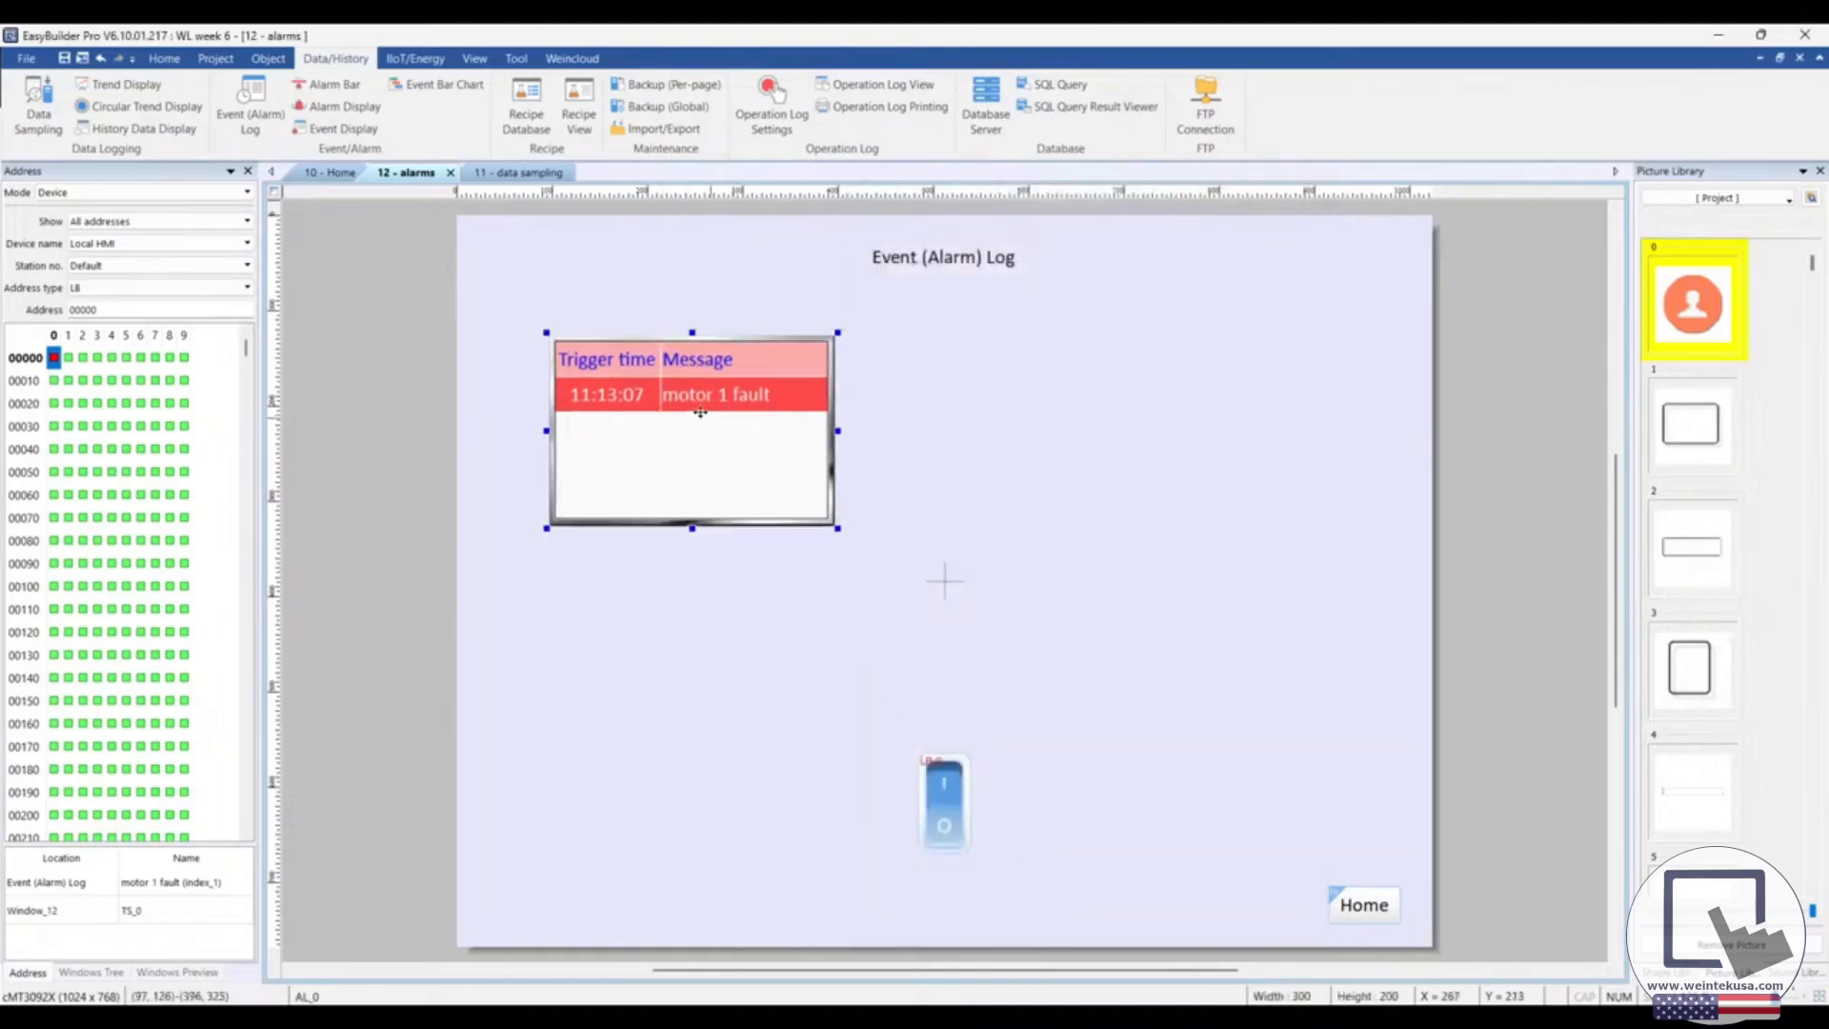
click(358, 131)
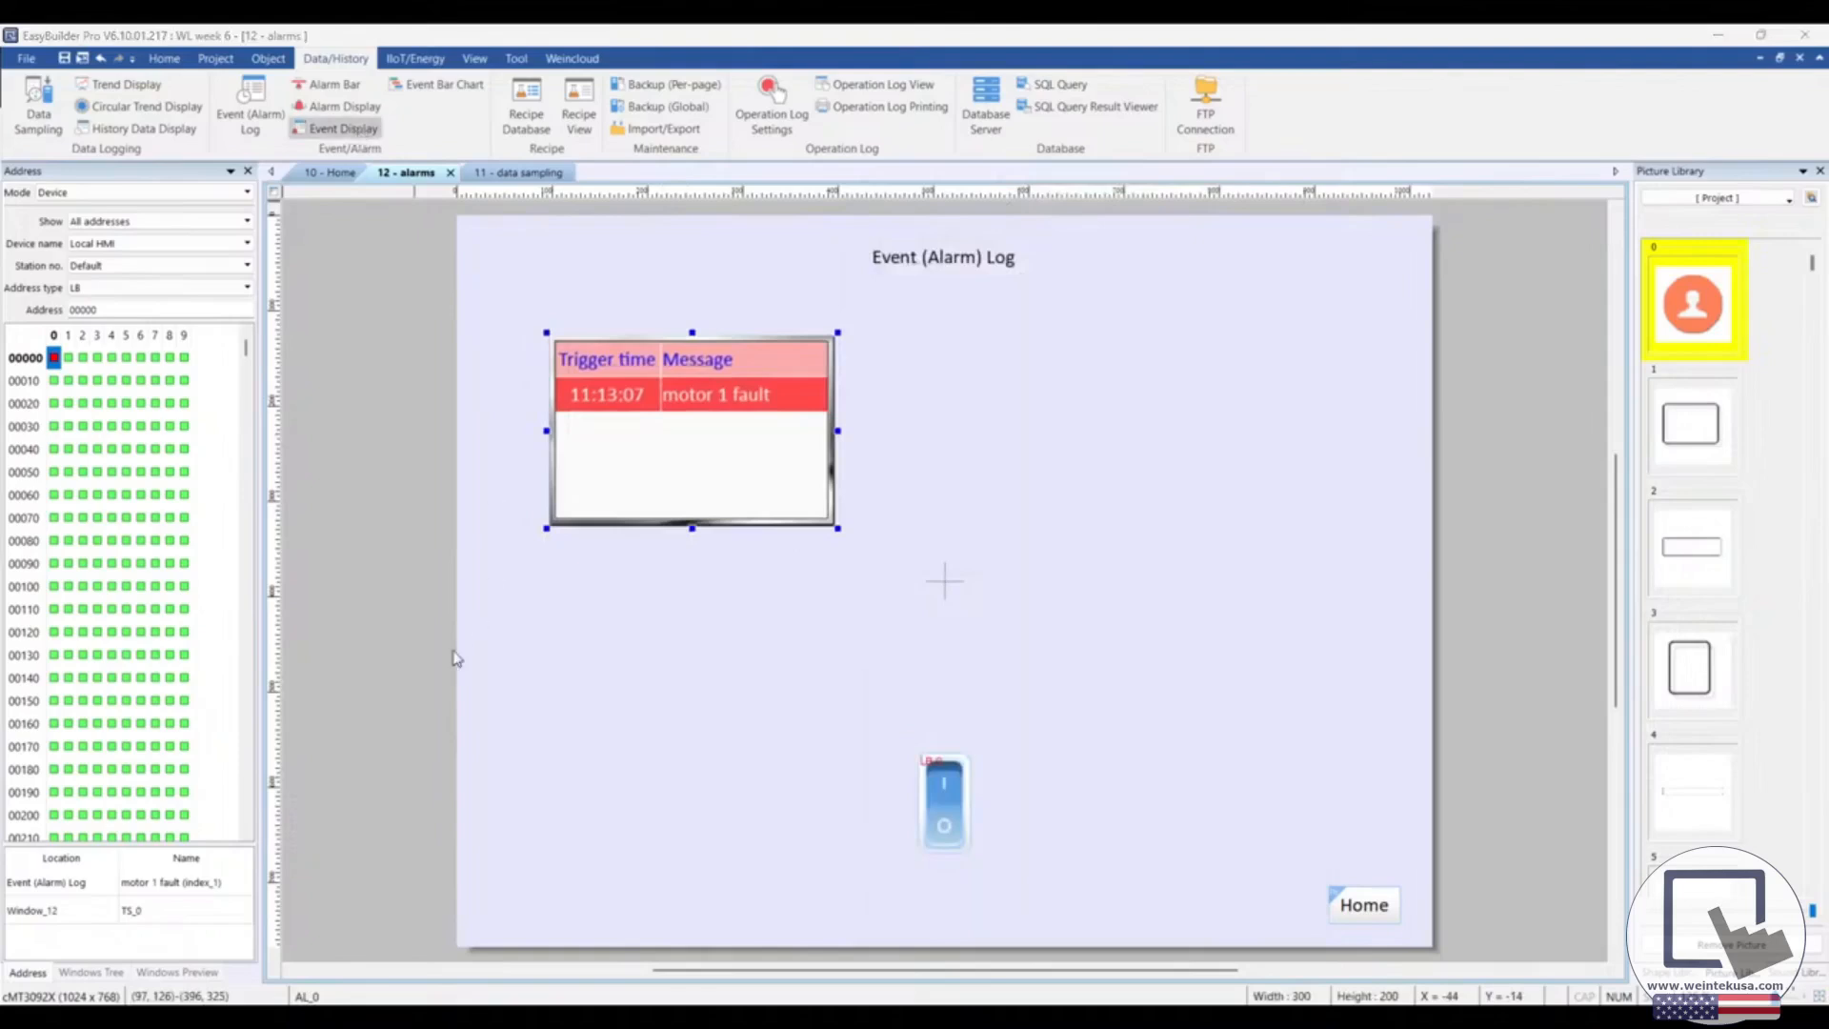
mouse_move(932, 179)
mouse_down()
mouse_move(958, 187)
mouse_move(950, 169)
mouse_up()
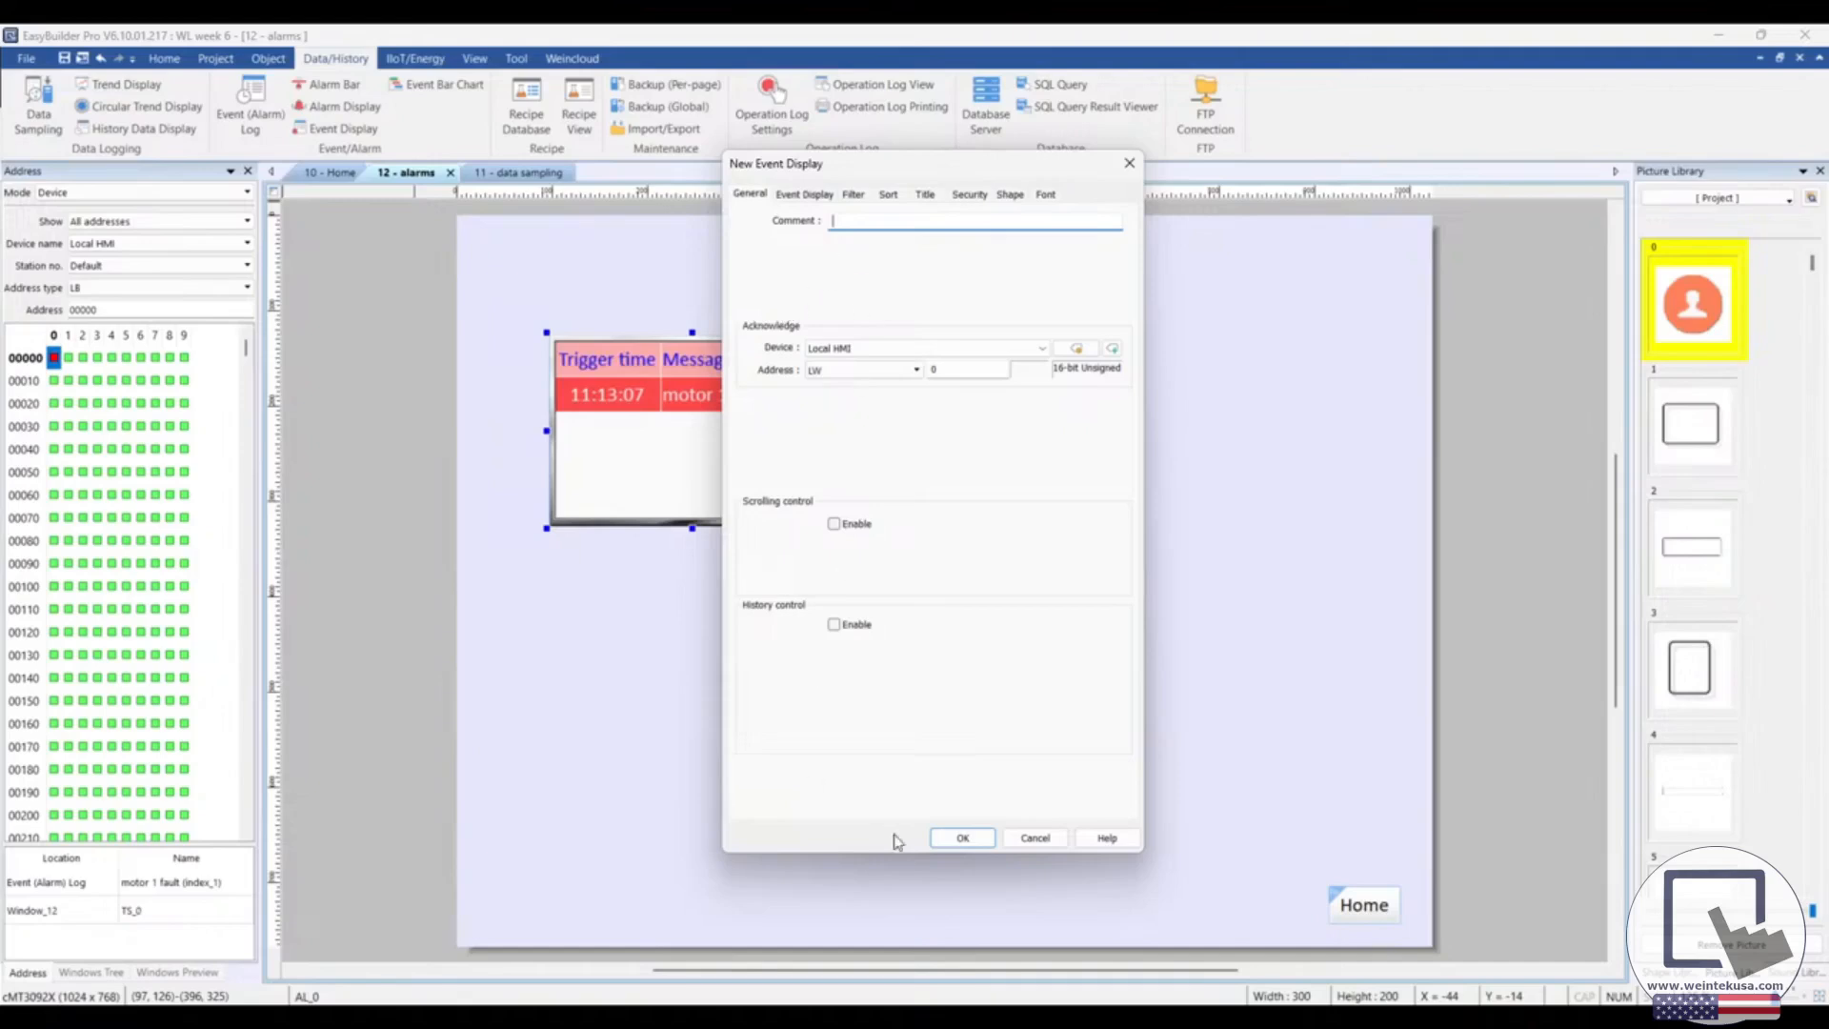
click(958, 837)
click(556, 548)
Set the event display's acknowledge address to Local HMI LW 1000
double_click(775, 623)
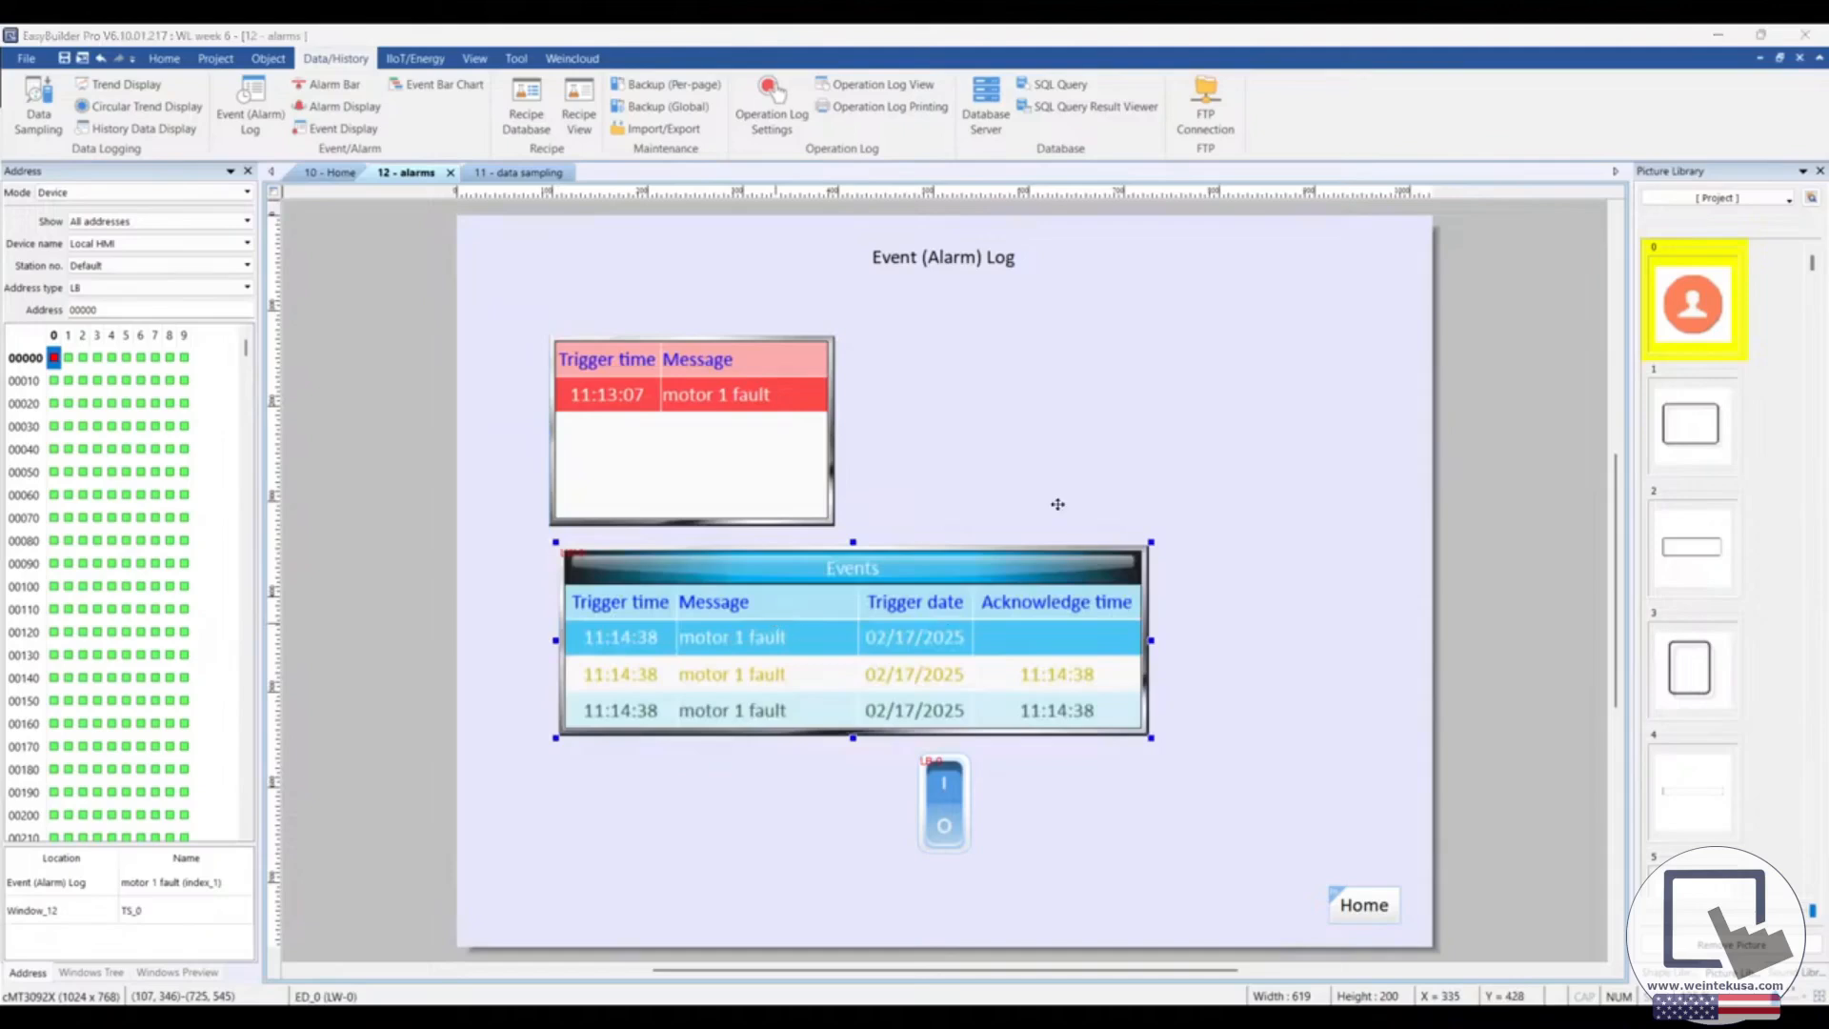
drag(953, 186, 1437, 181)
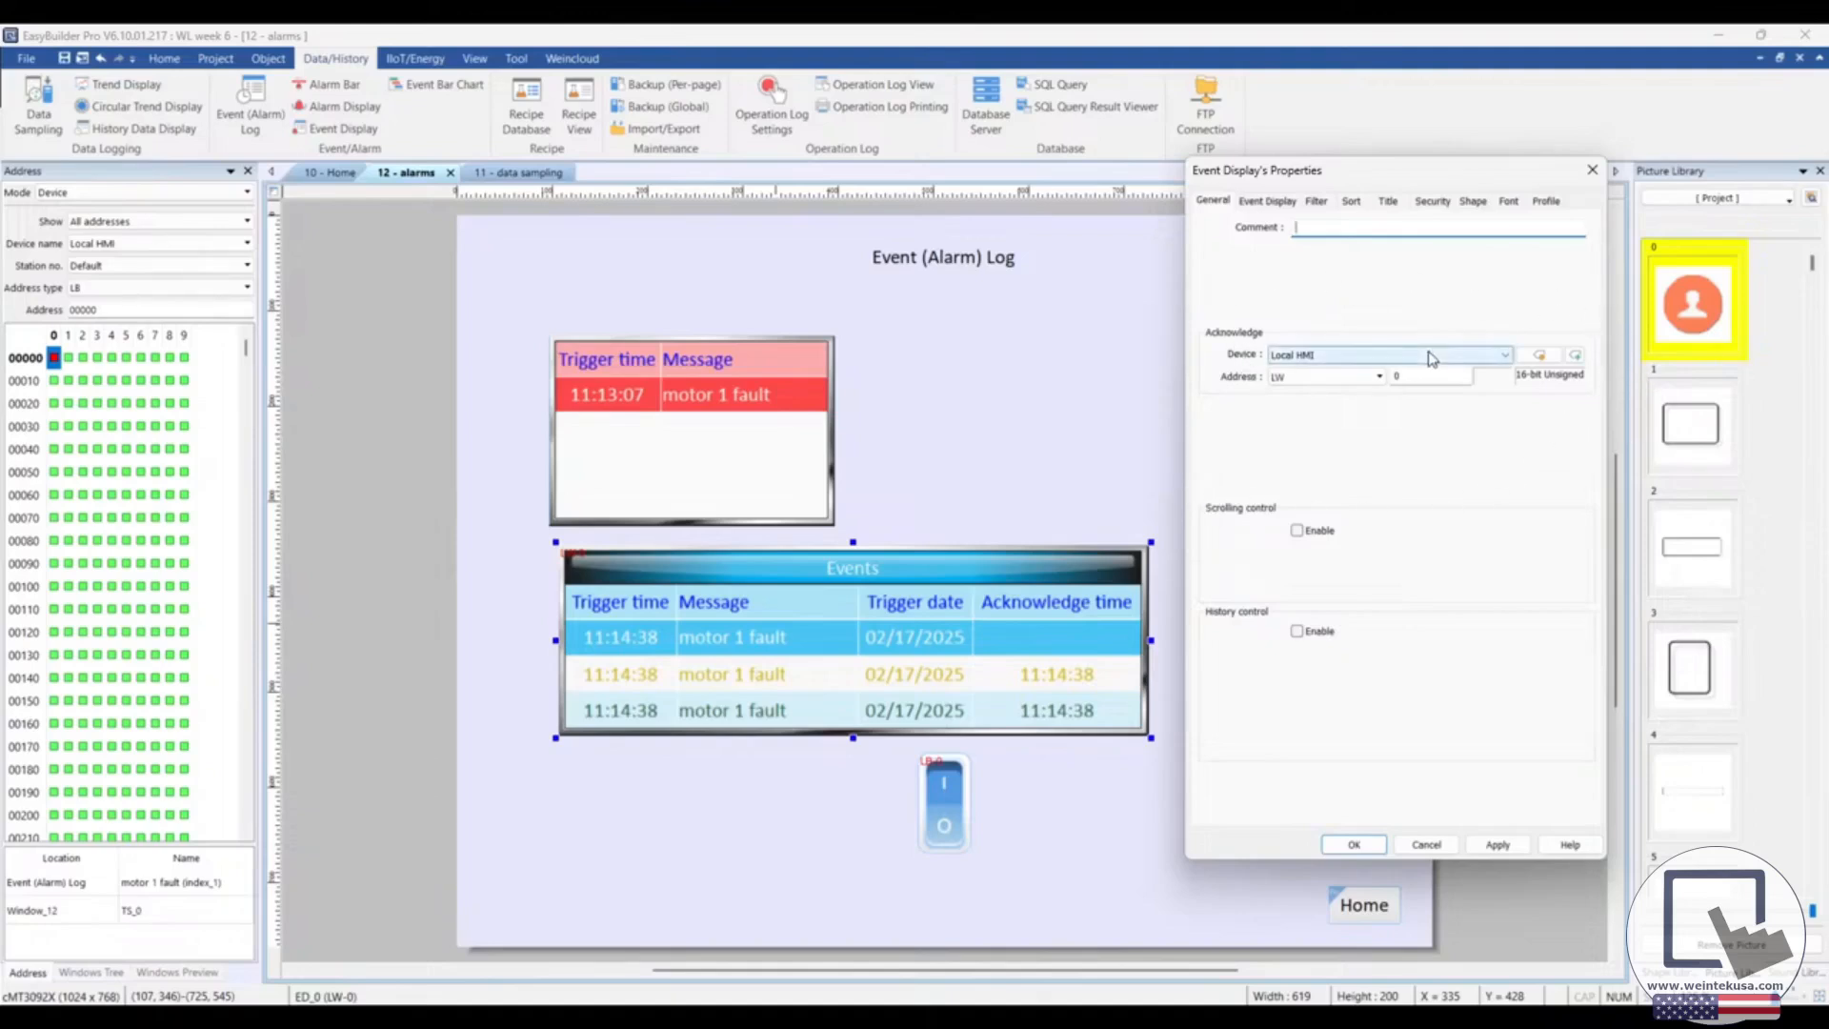
double_click(1400, 375)
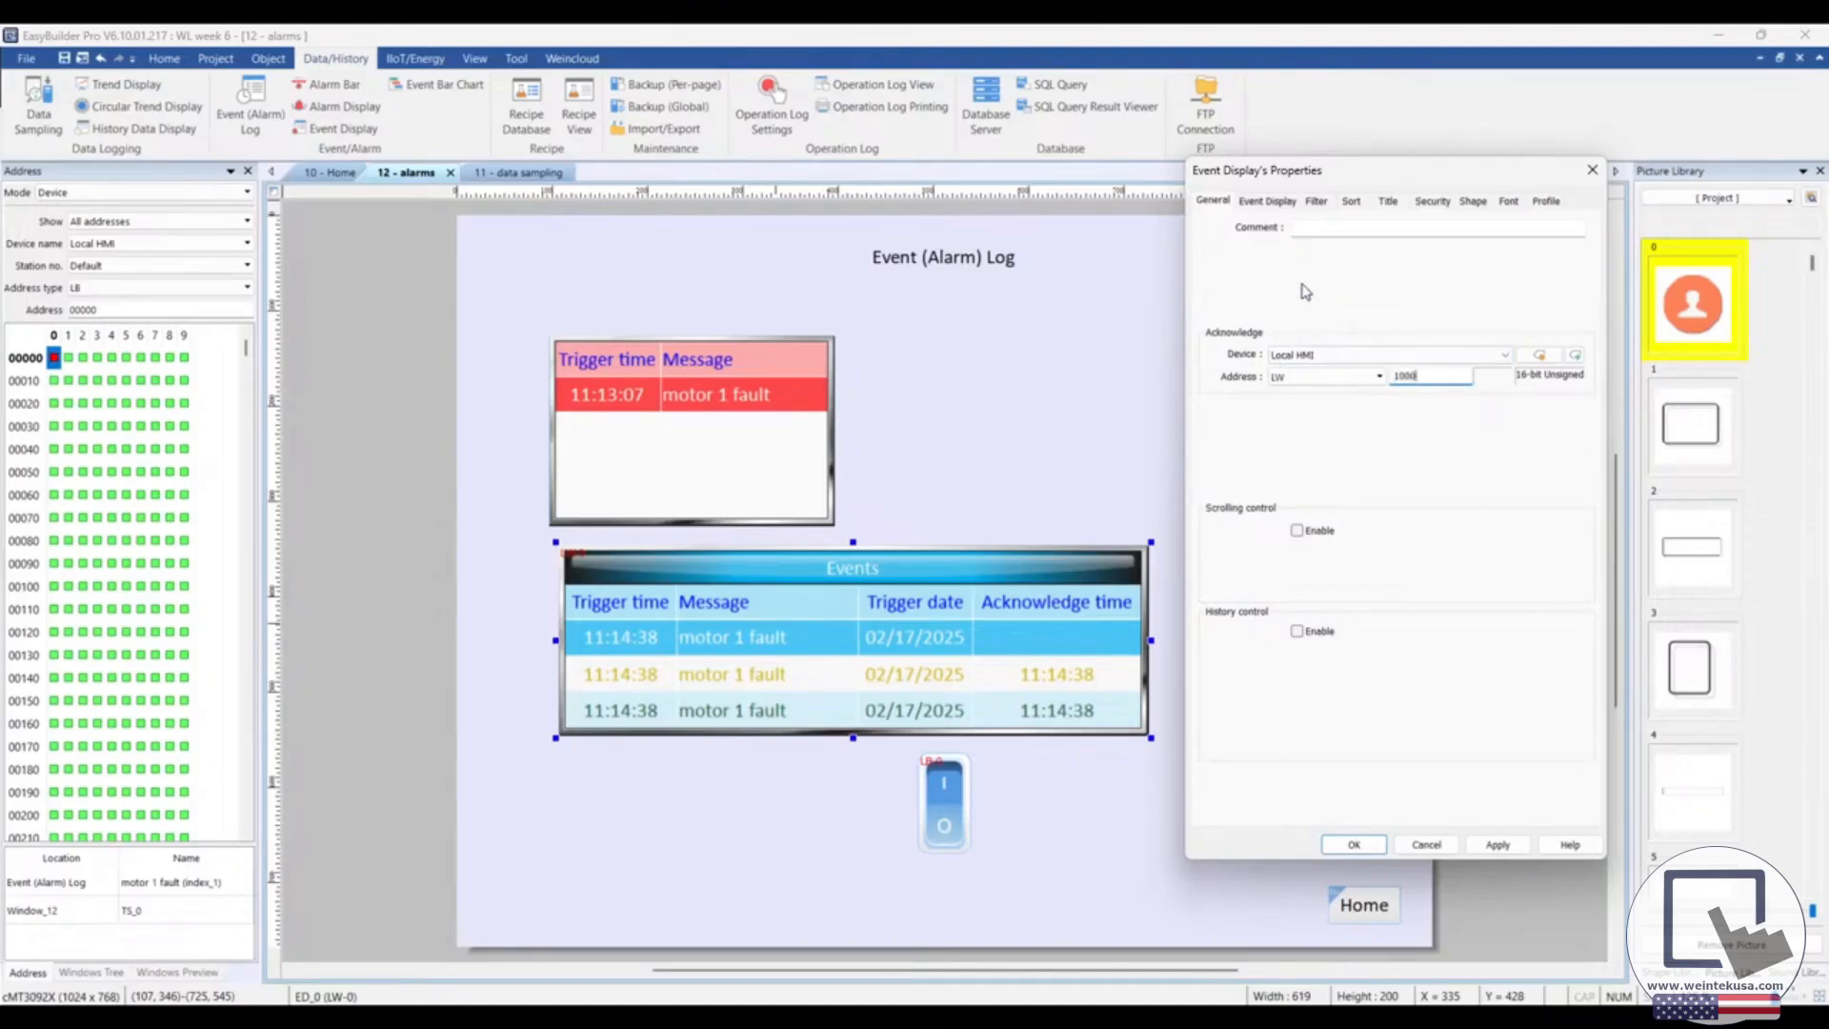
Review the event display's style, caption, acknowledge and return-to-normal colours, and its category and status filters
click(1262, 201)
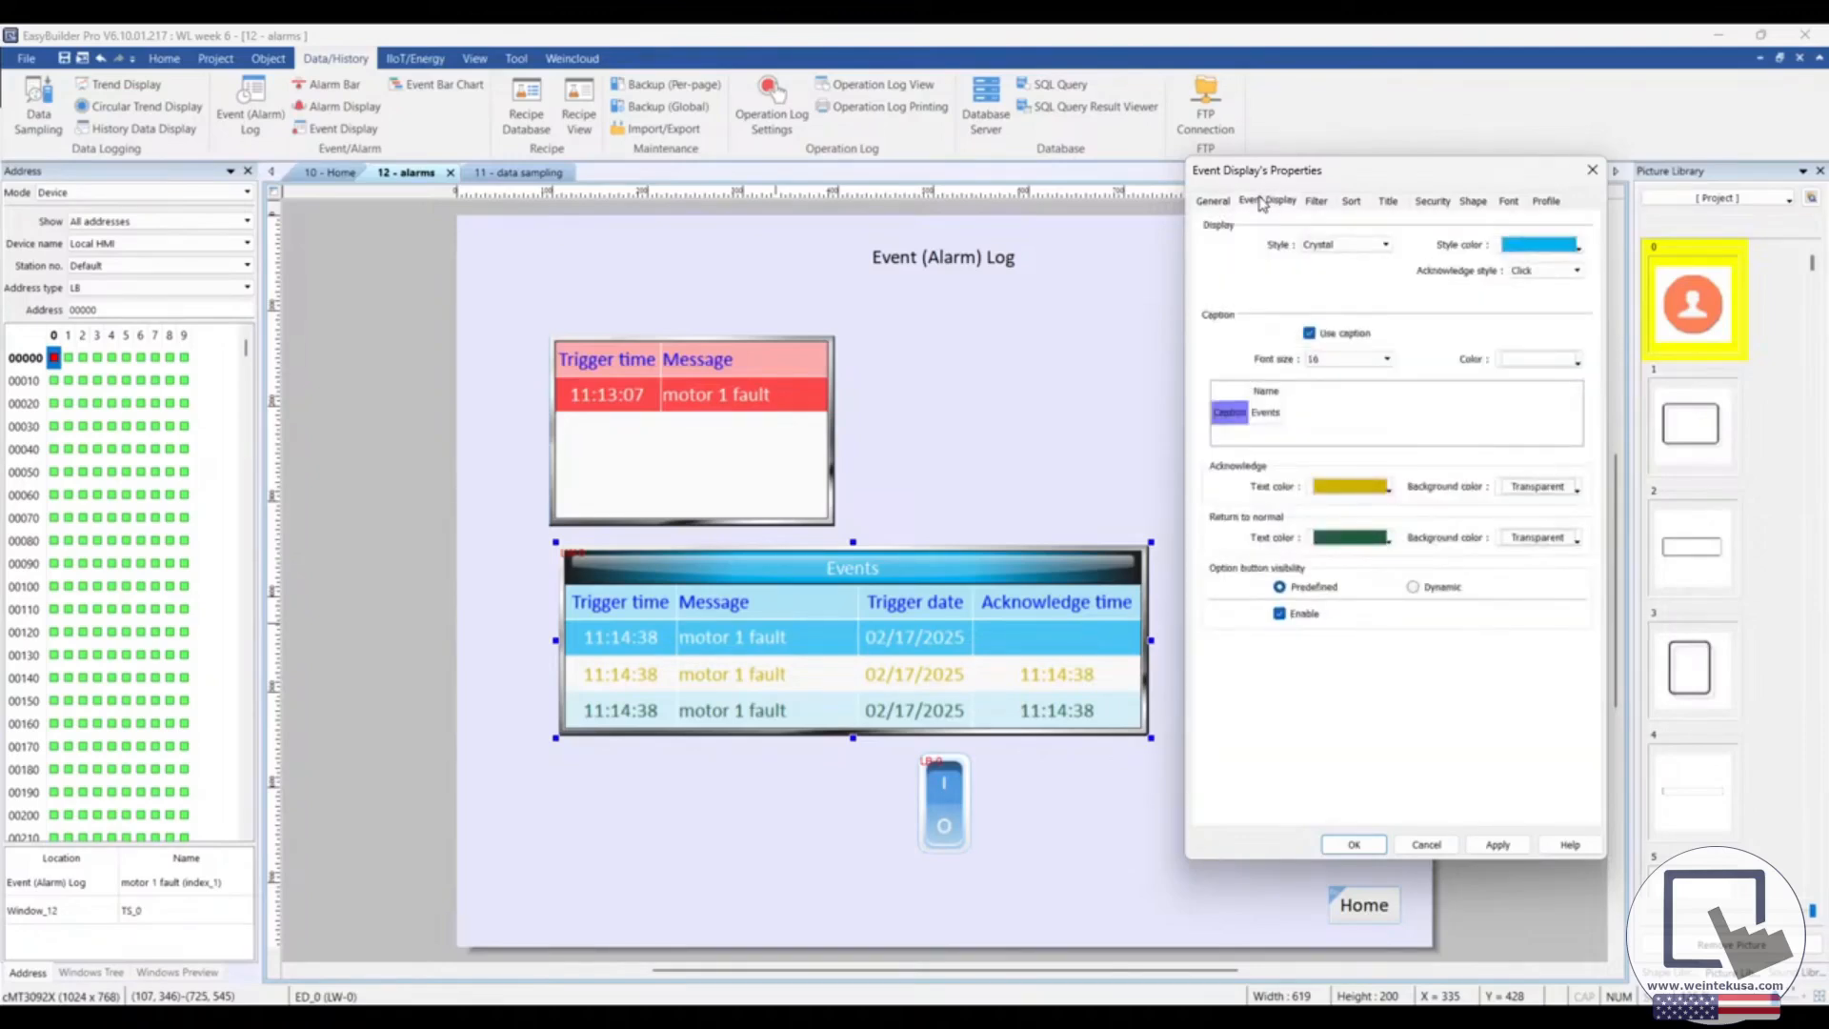
click(1346, 246)
click(1260, 271)
click(1267, 424)
click(1401, 408)
click(1388, 488)
click(1388, 489)
click(1317, 203)
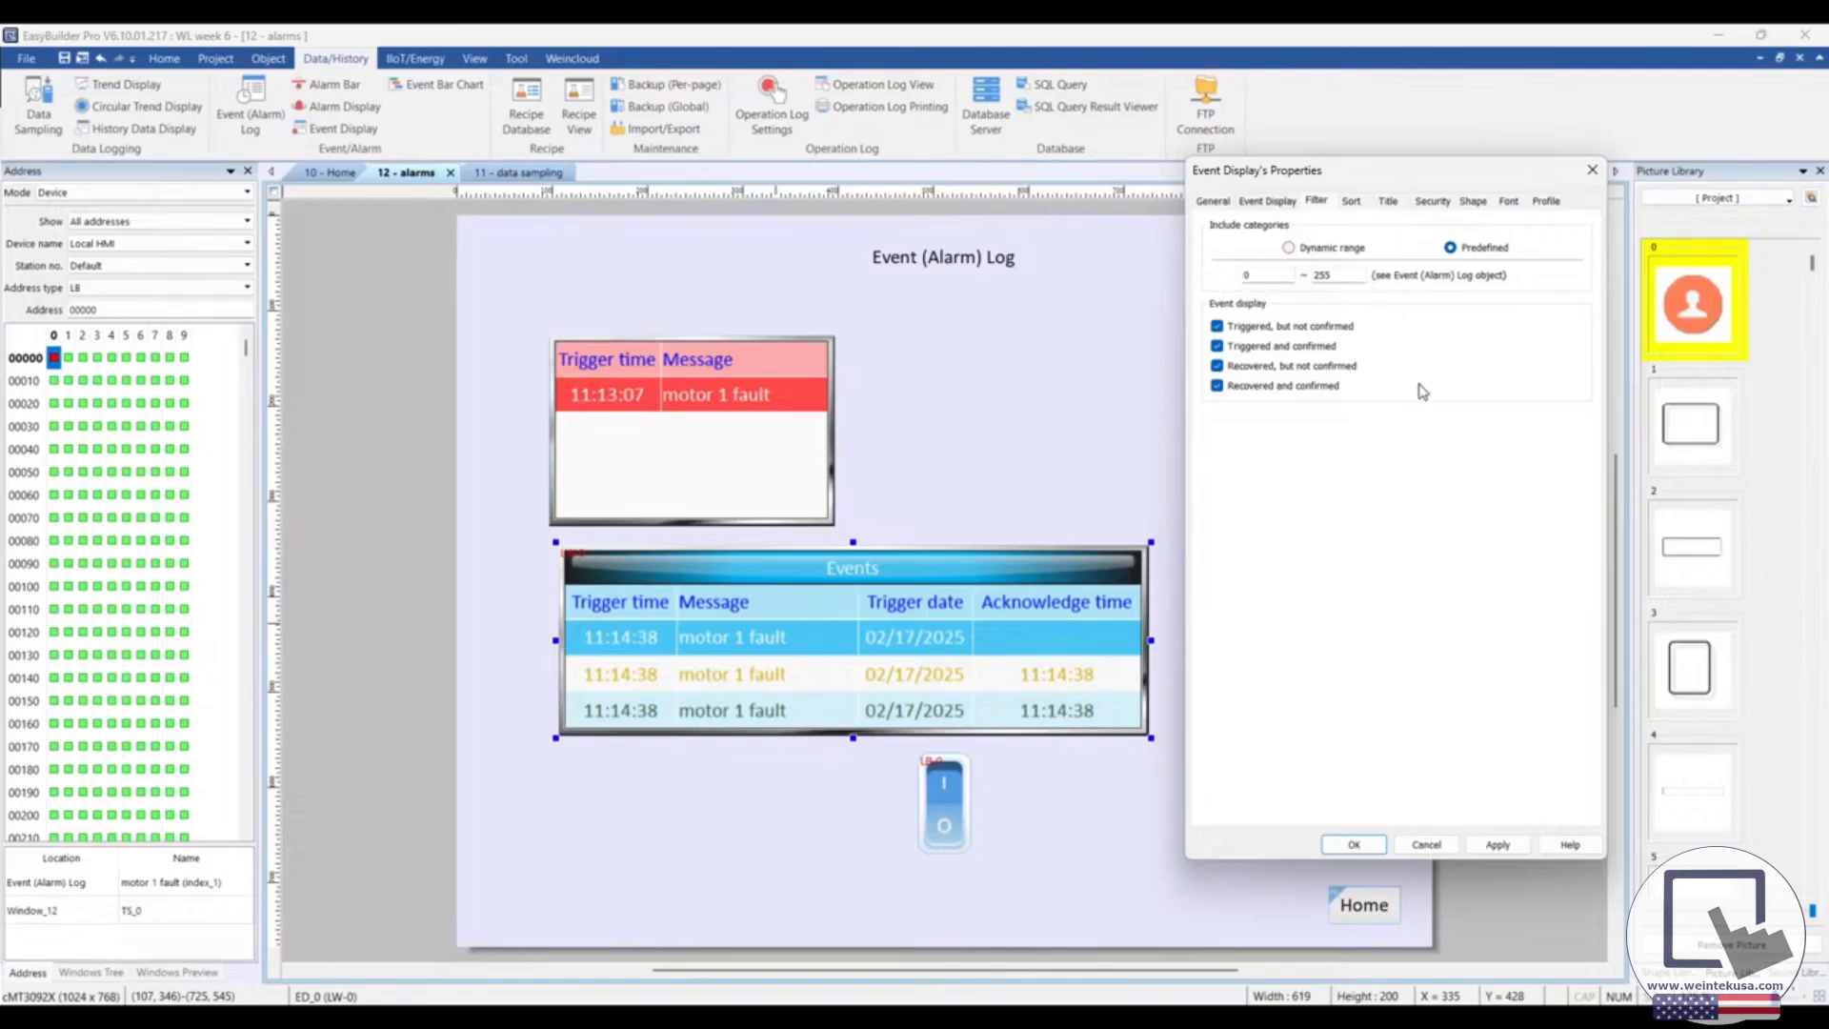
Check the event display's sort order, displayed items and column headers, and accept its properties
click(1352, 202)
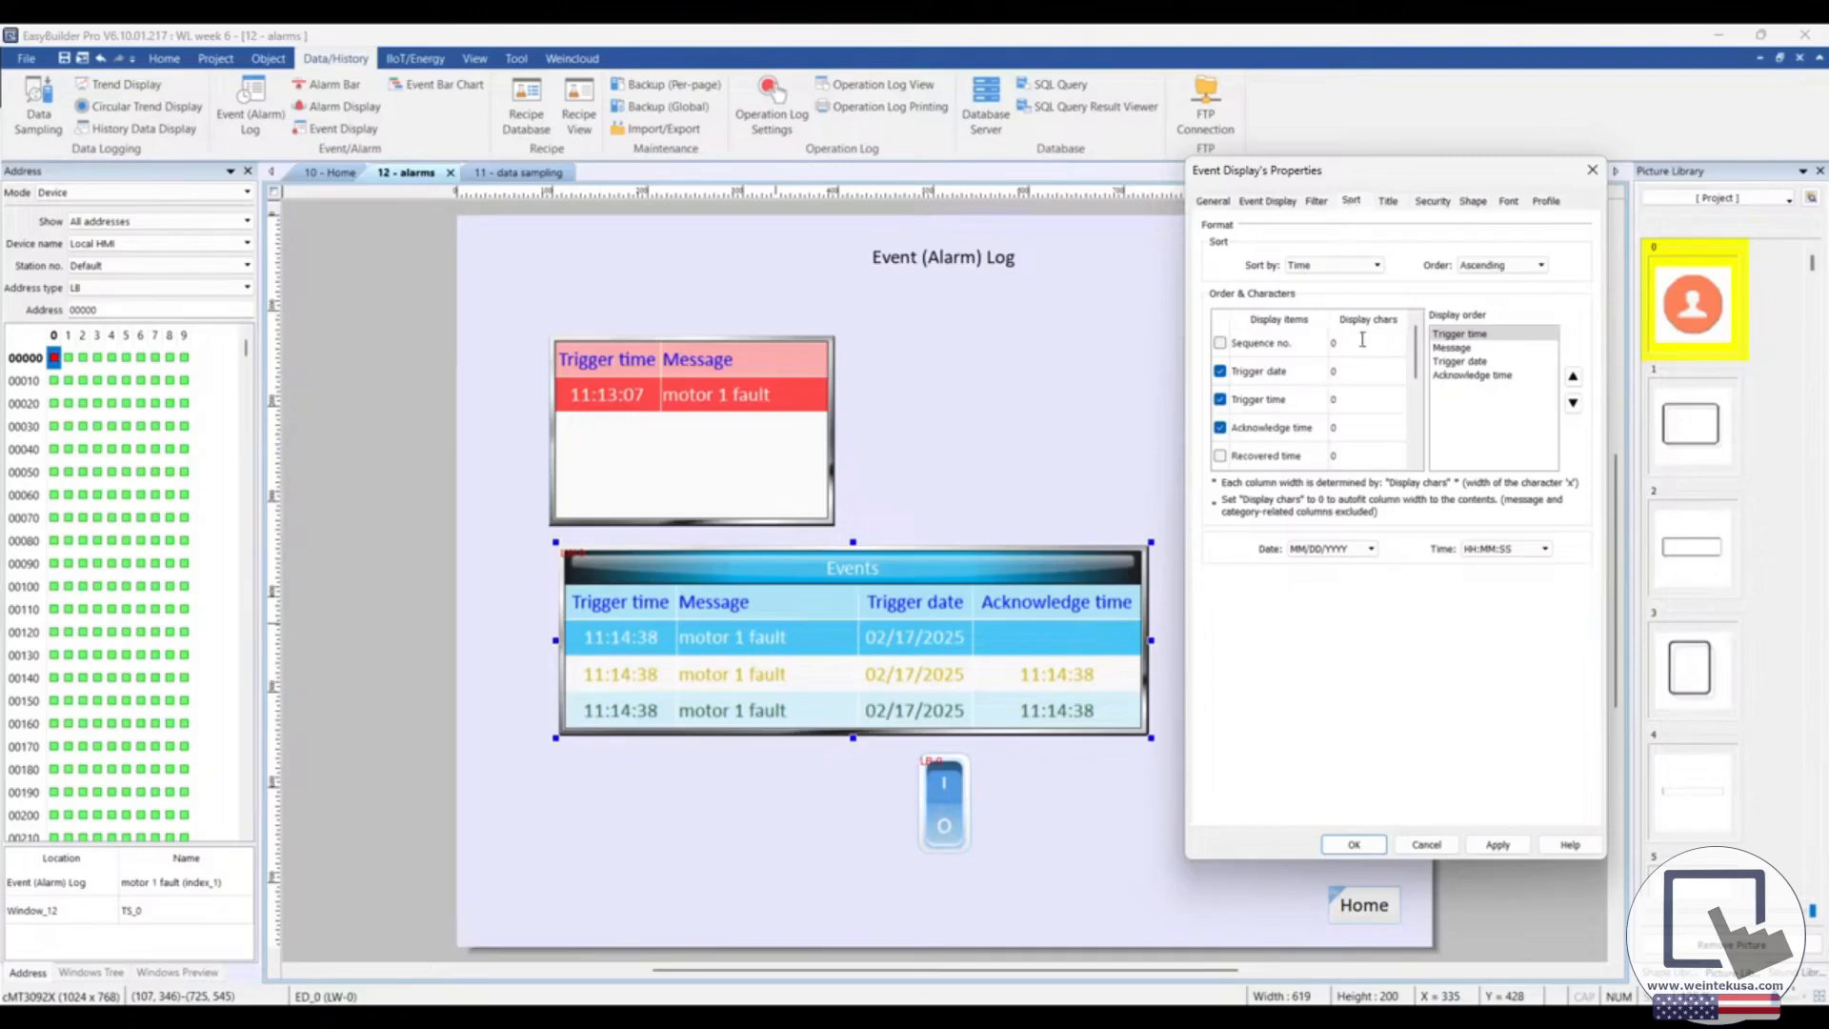
scroll(1347, 358, down, 3)
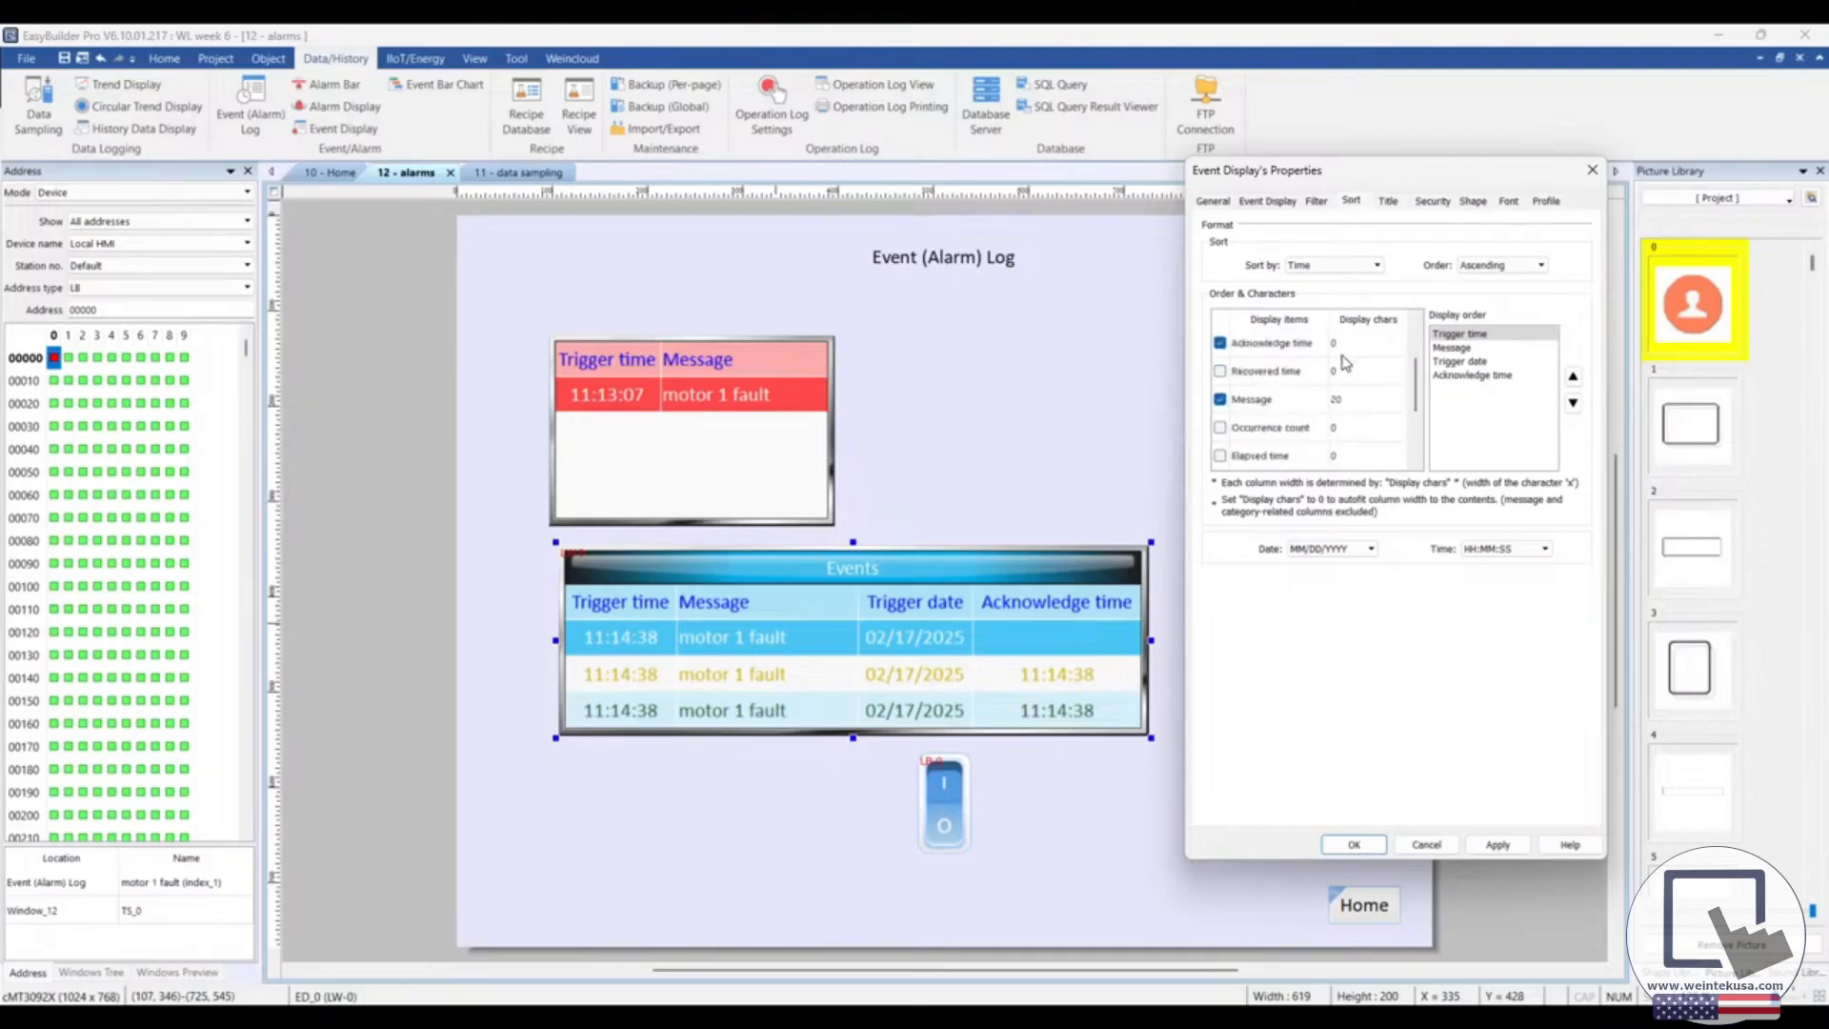
scroll(1345, 362, up, 3)
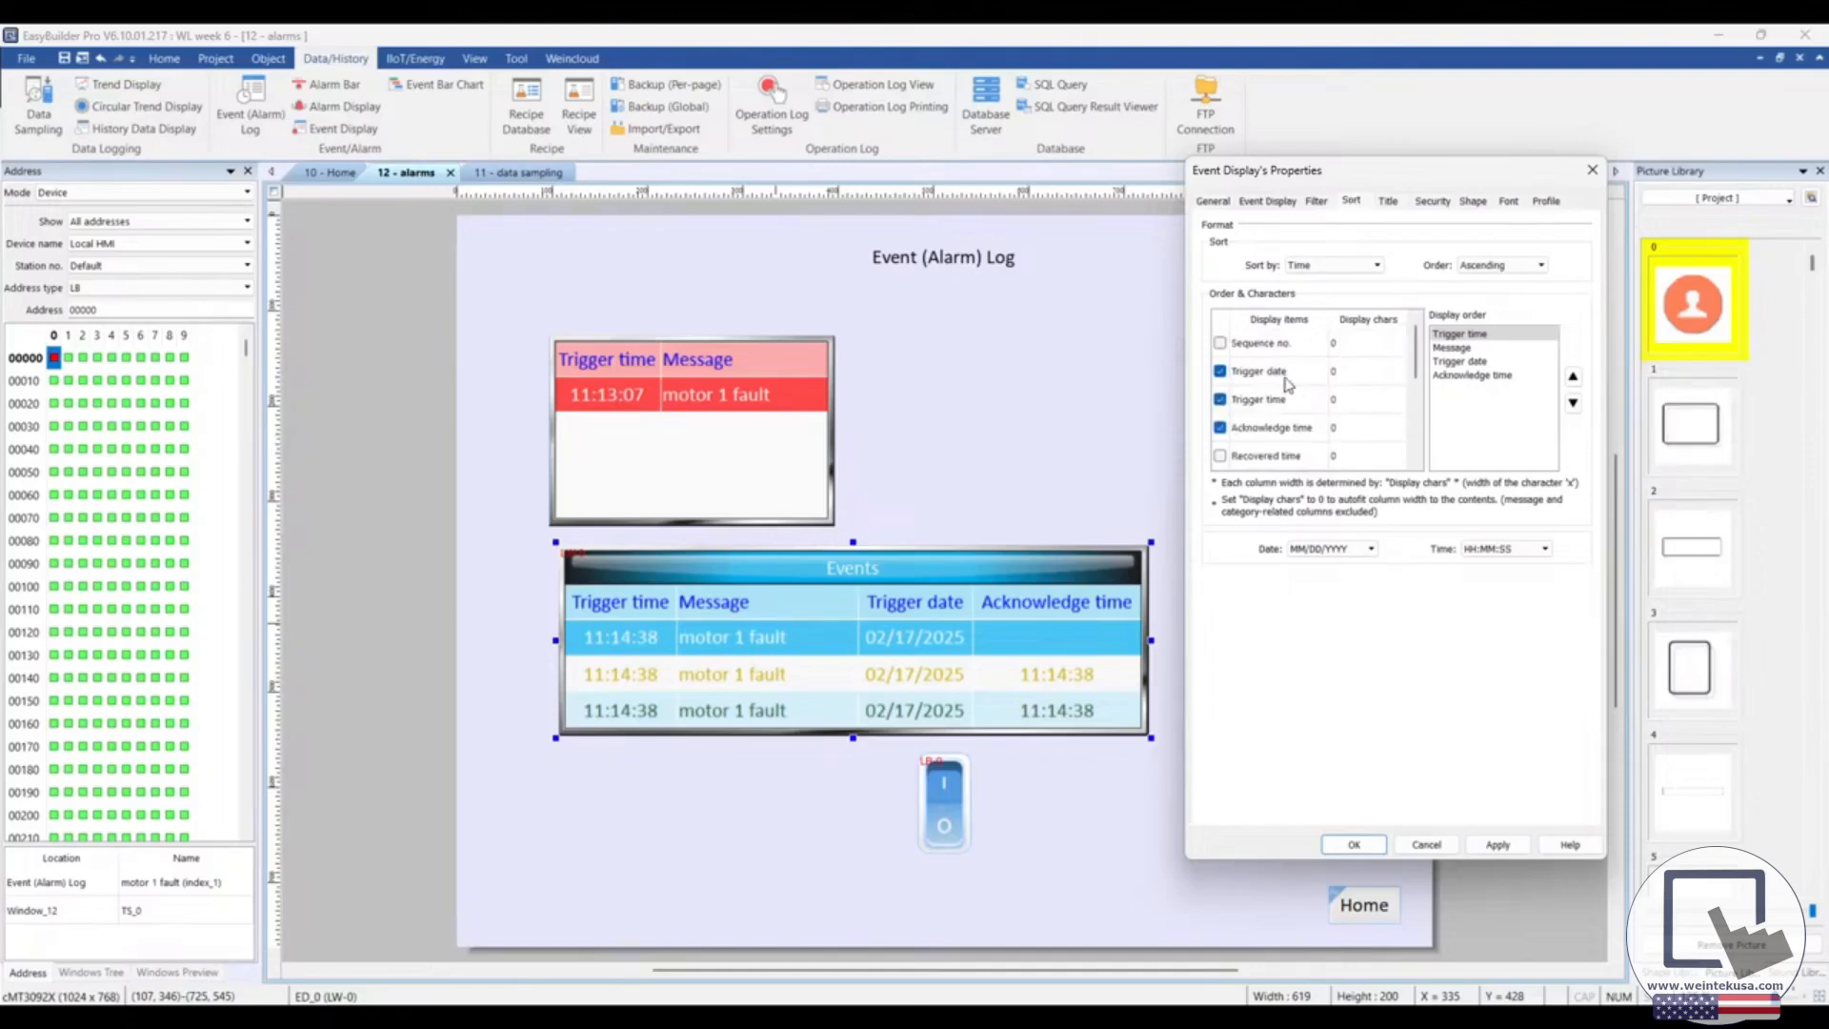
scroll(1296, 419, down, 3)
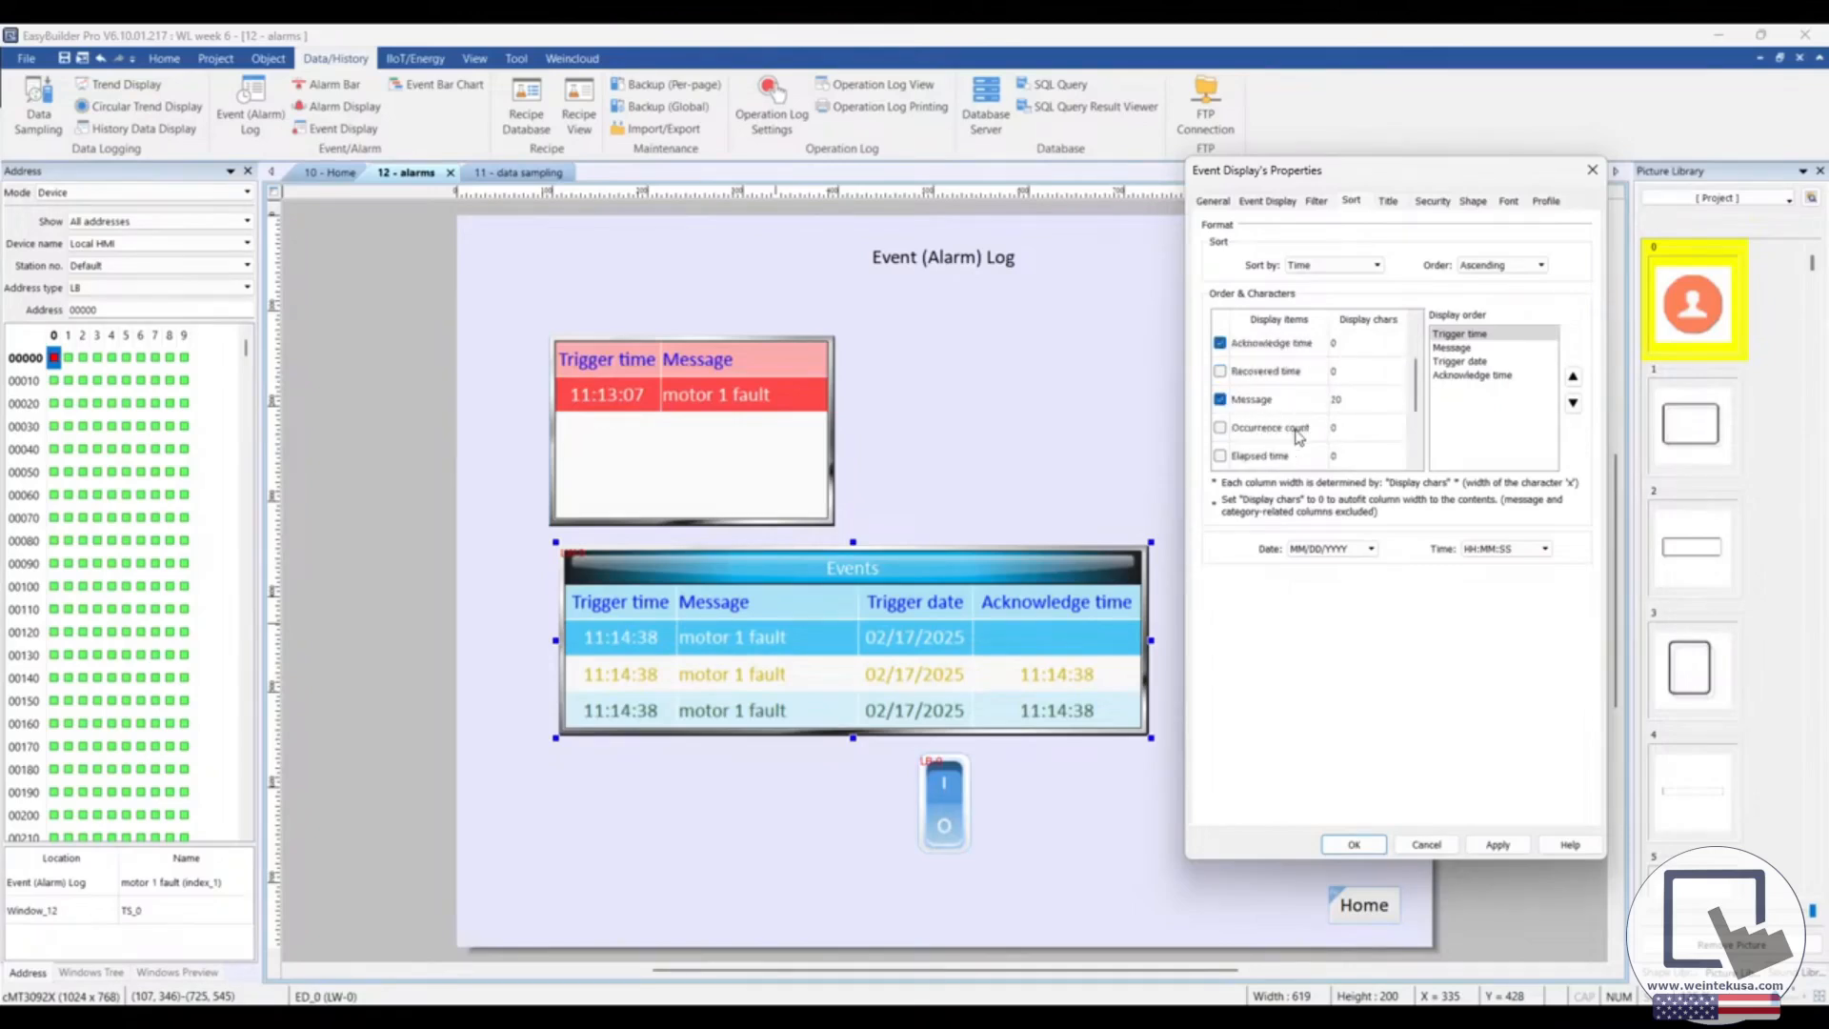
scroll(1305, 402, up, 3)
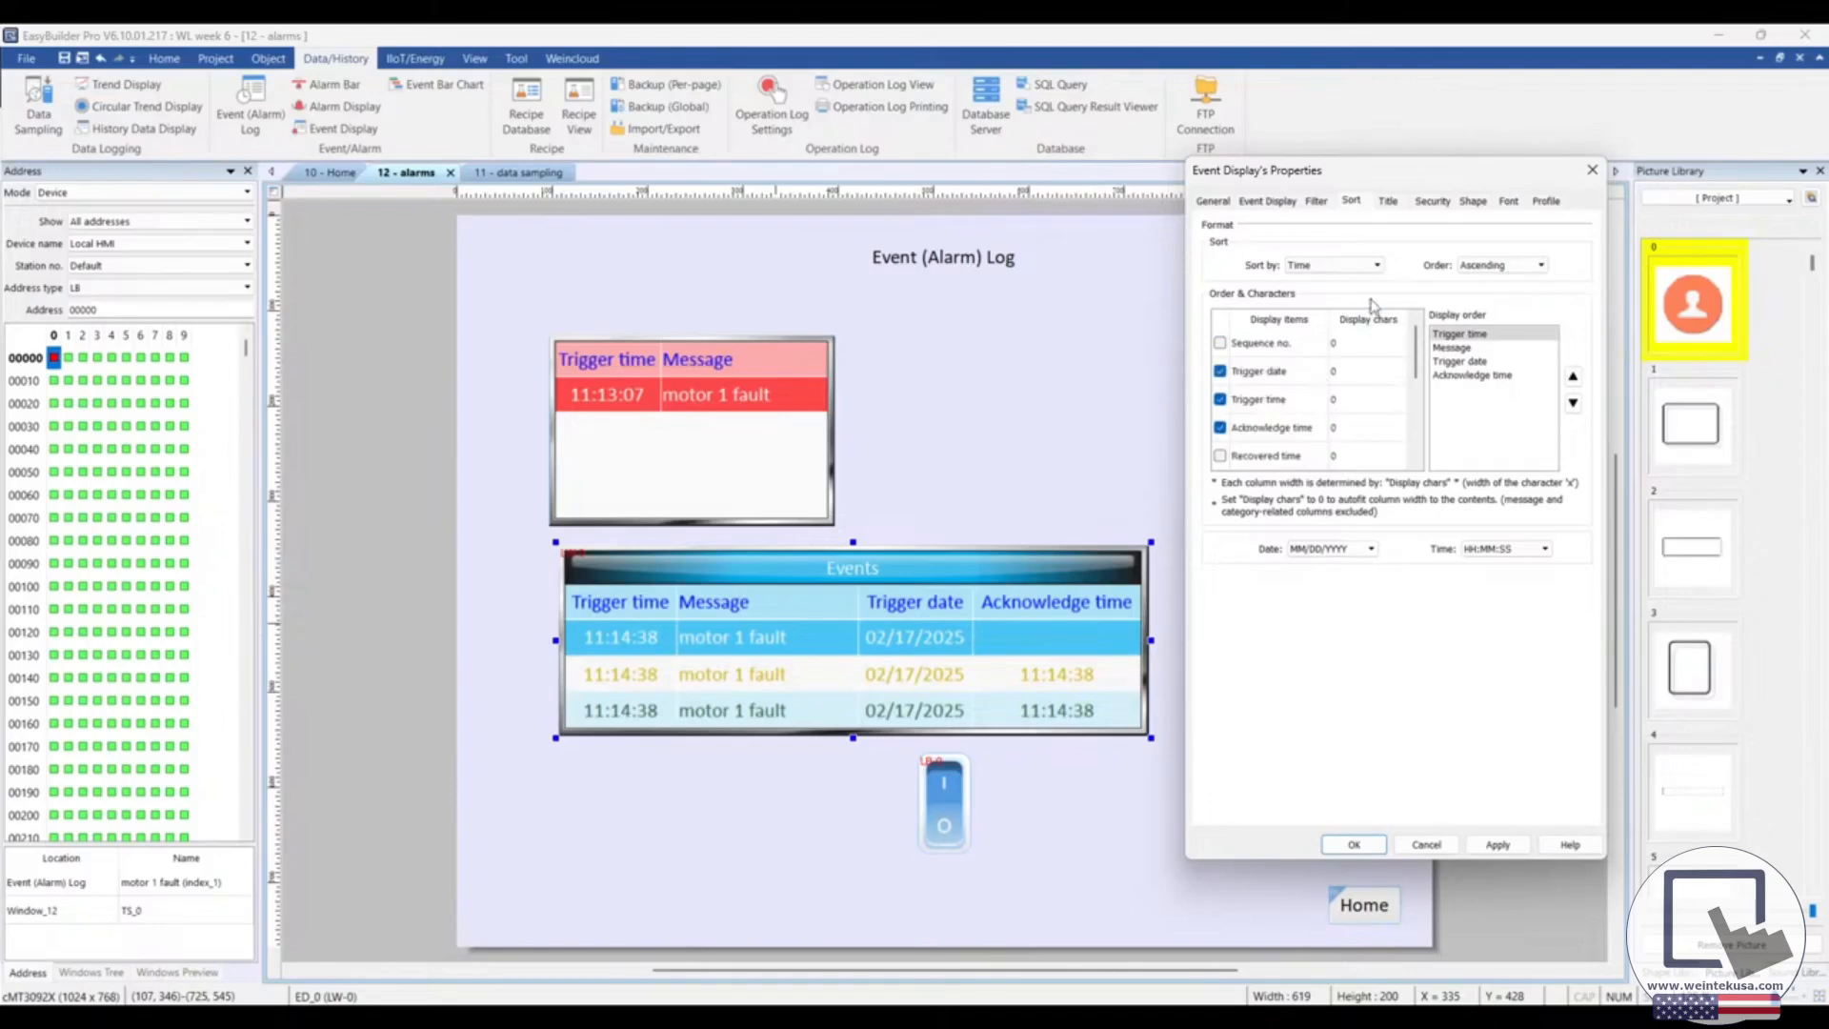
click(1389, 202)
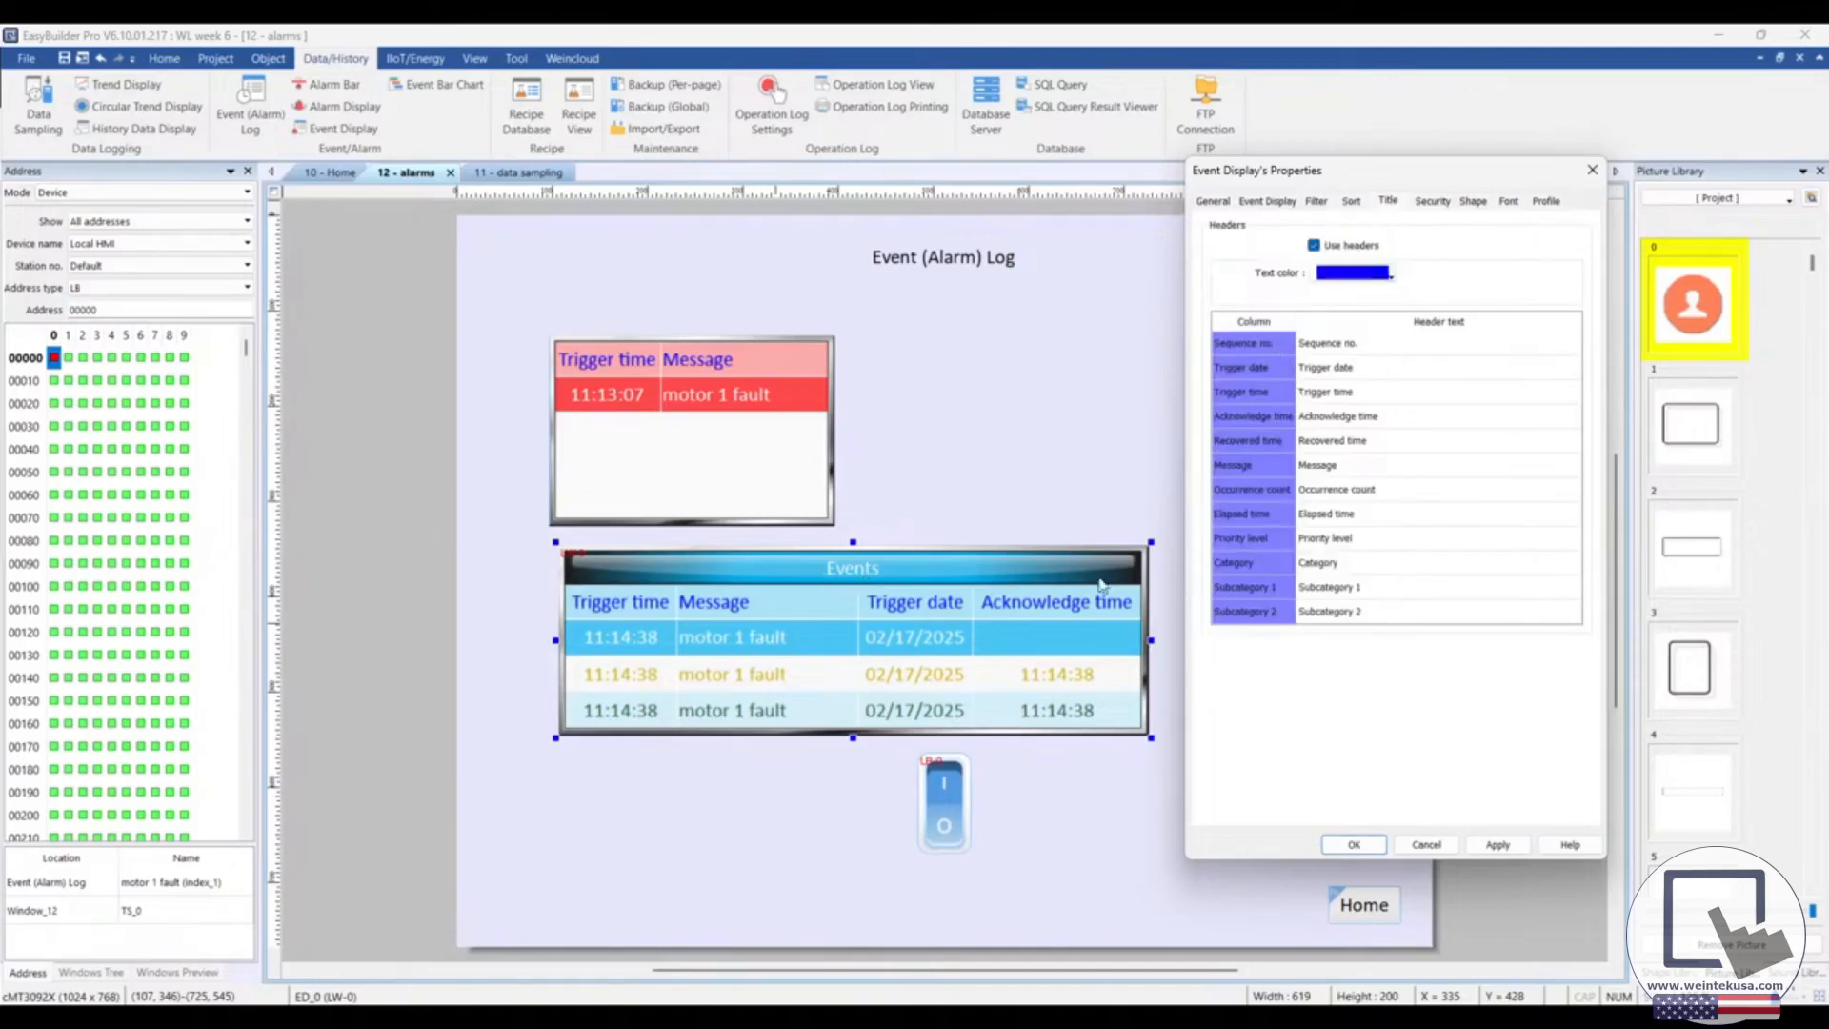
click(1354, 844)
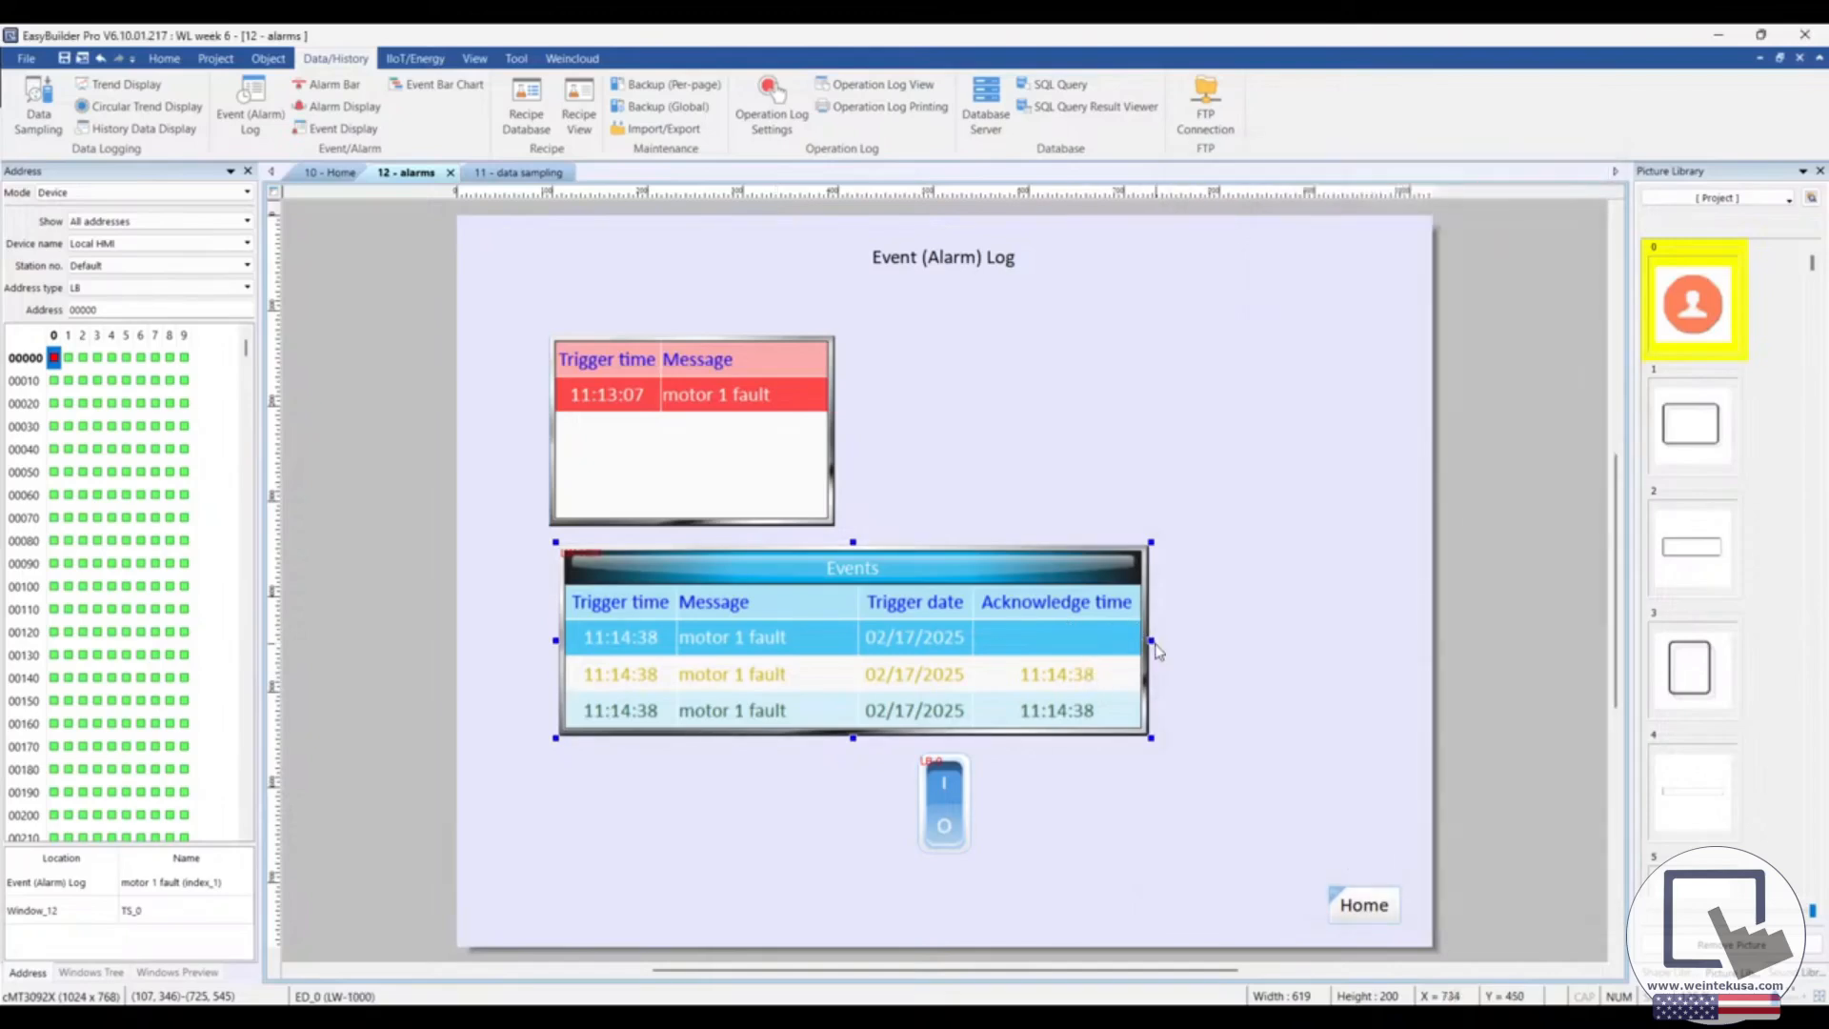
Widen the event display to about 849 px and the alarm display to about 701 px, centring the alarm display above it
drag(1149, 641, 1370, 641)
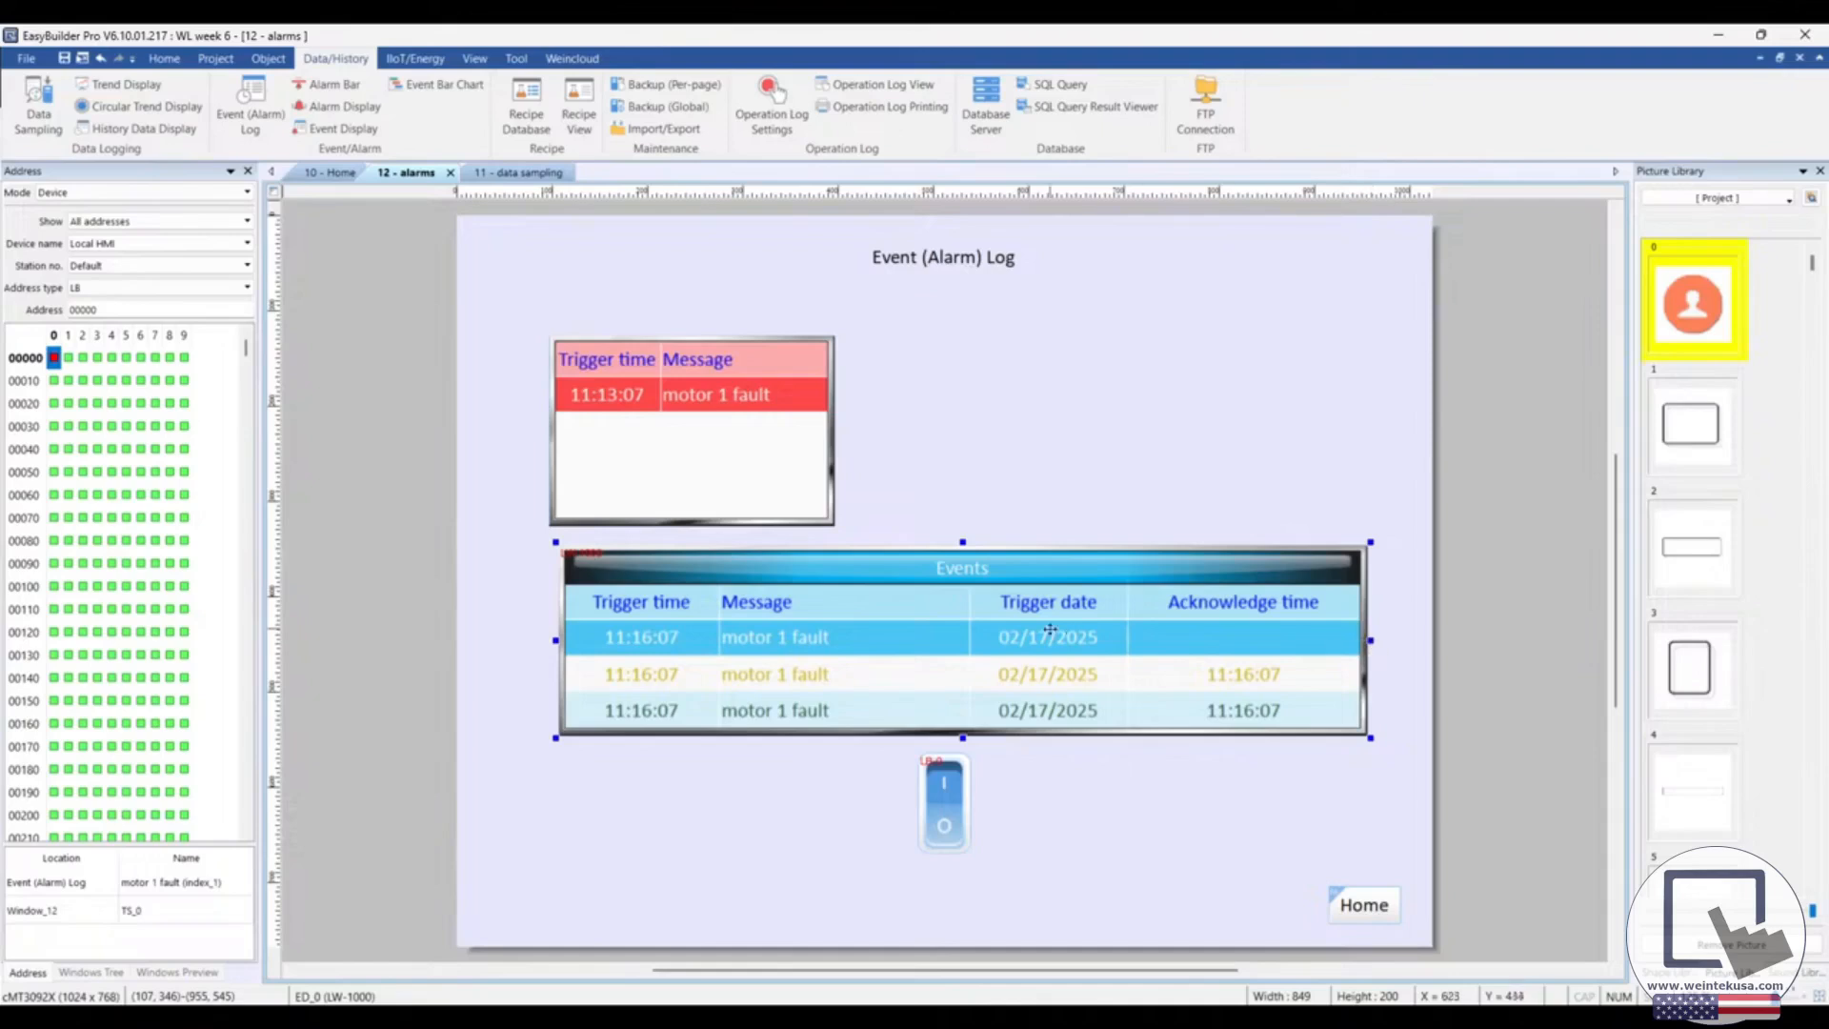
click(743, 454)
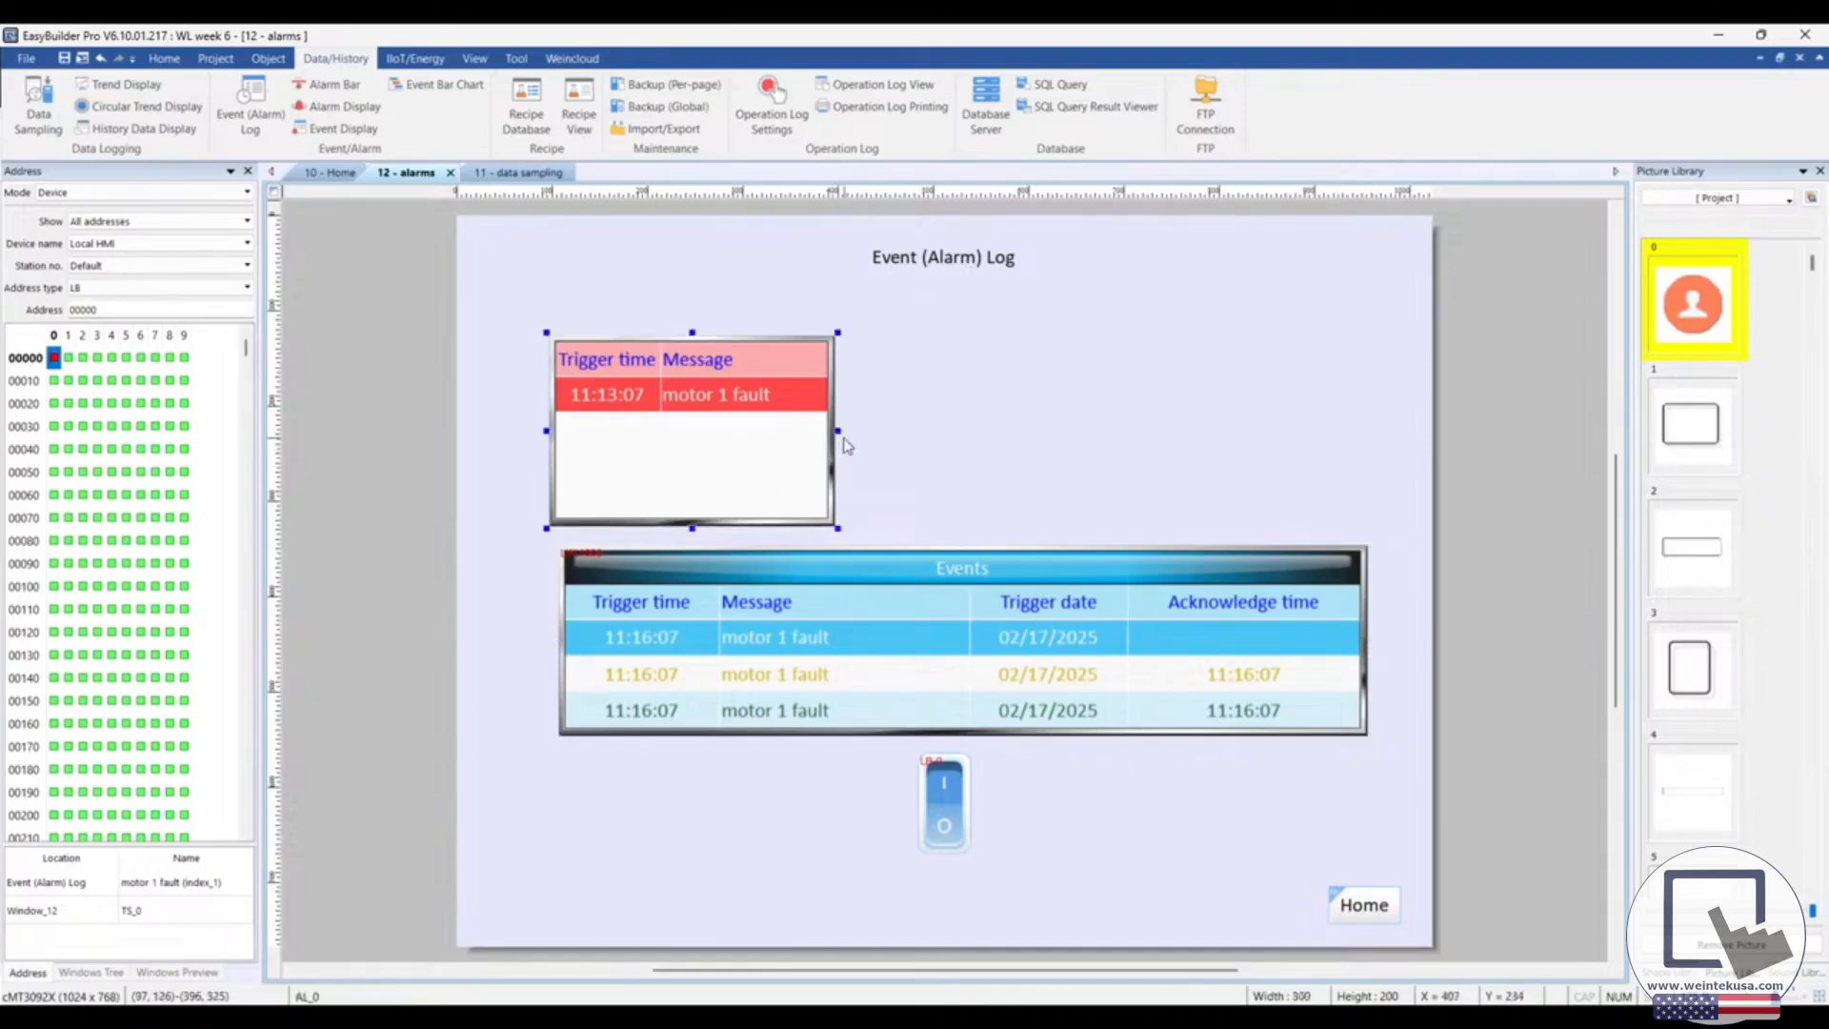
drag(827, 434, 737, 416)
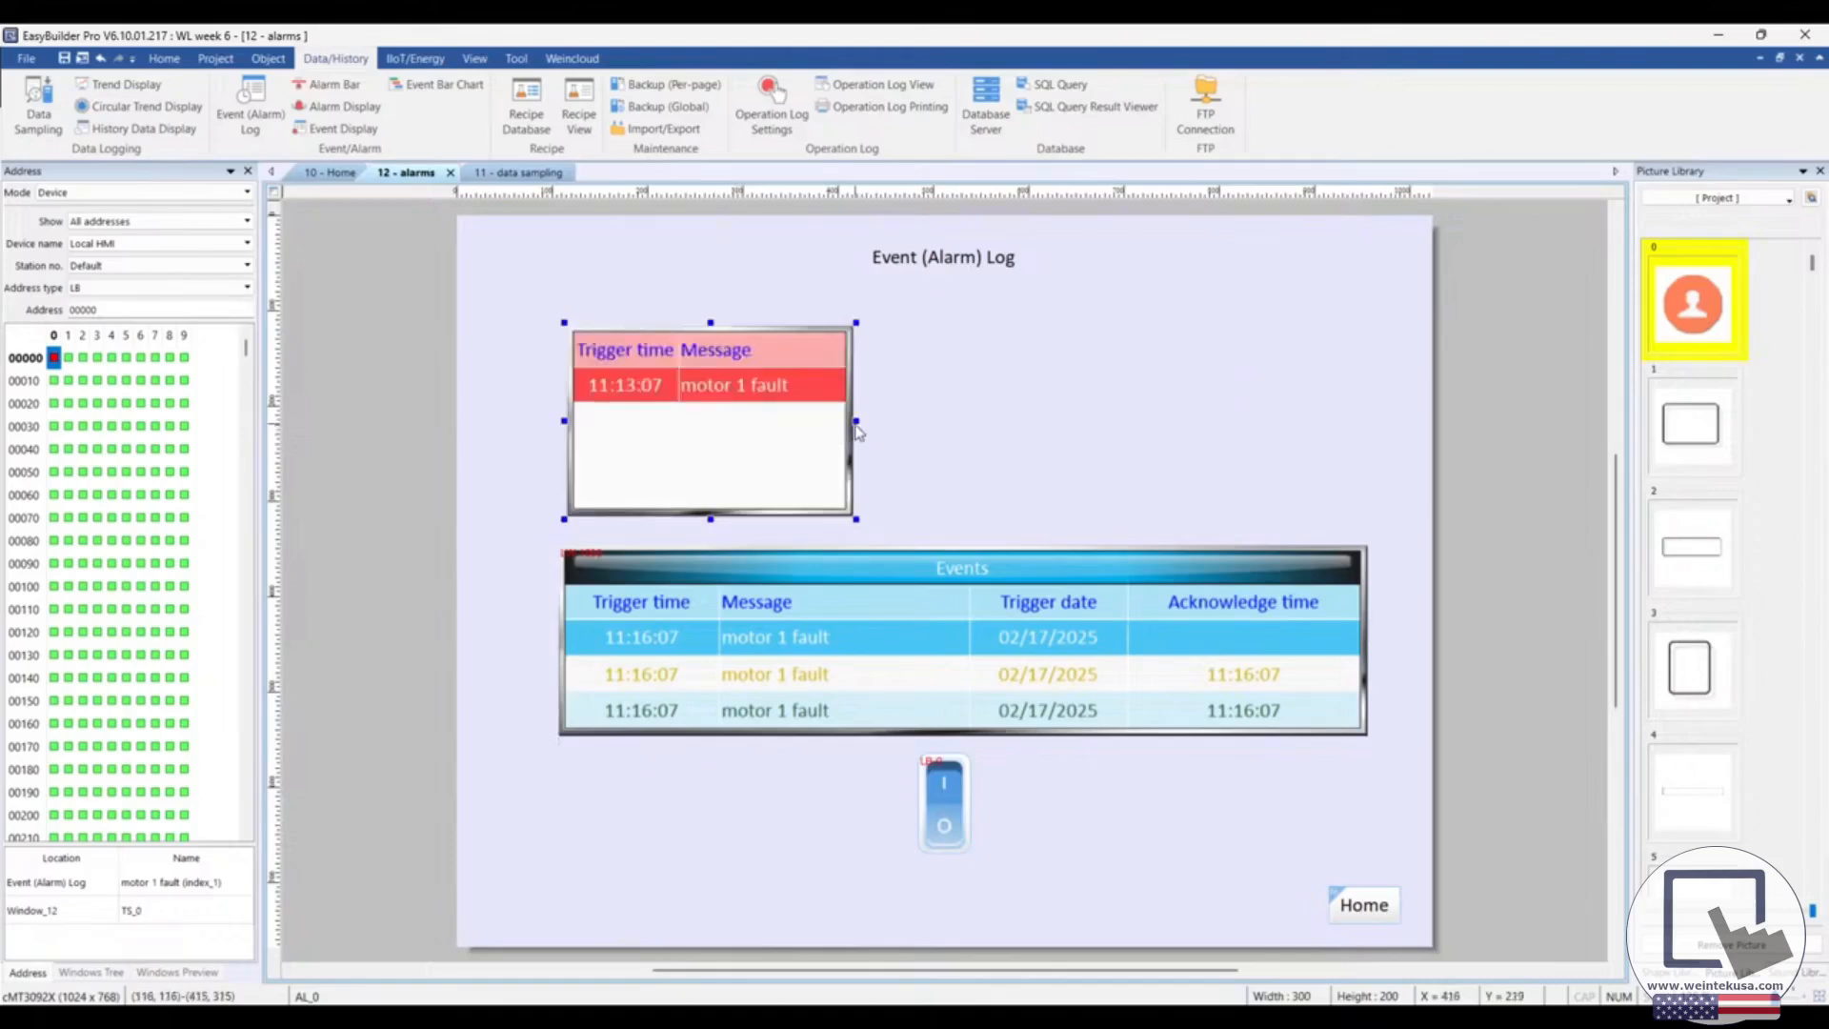
drag(853, 421, 1238, 420)
drag(950, 428, 1032, 425)
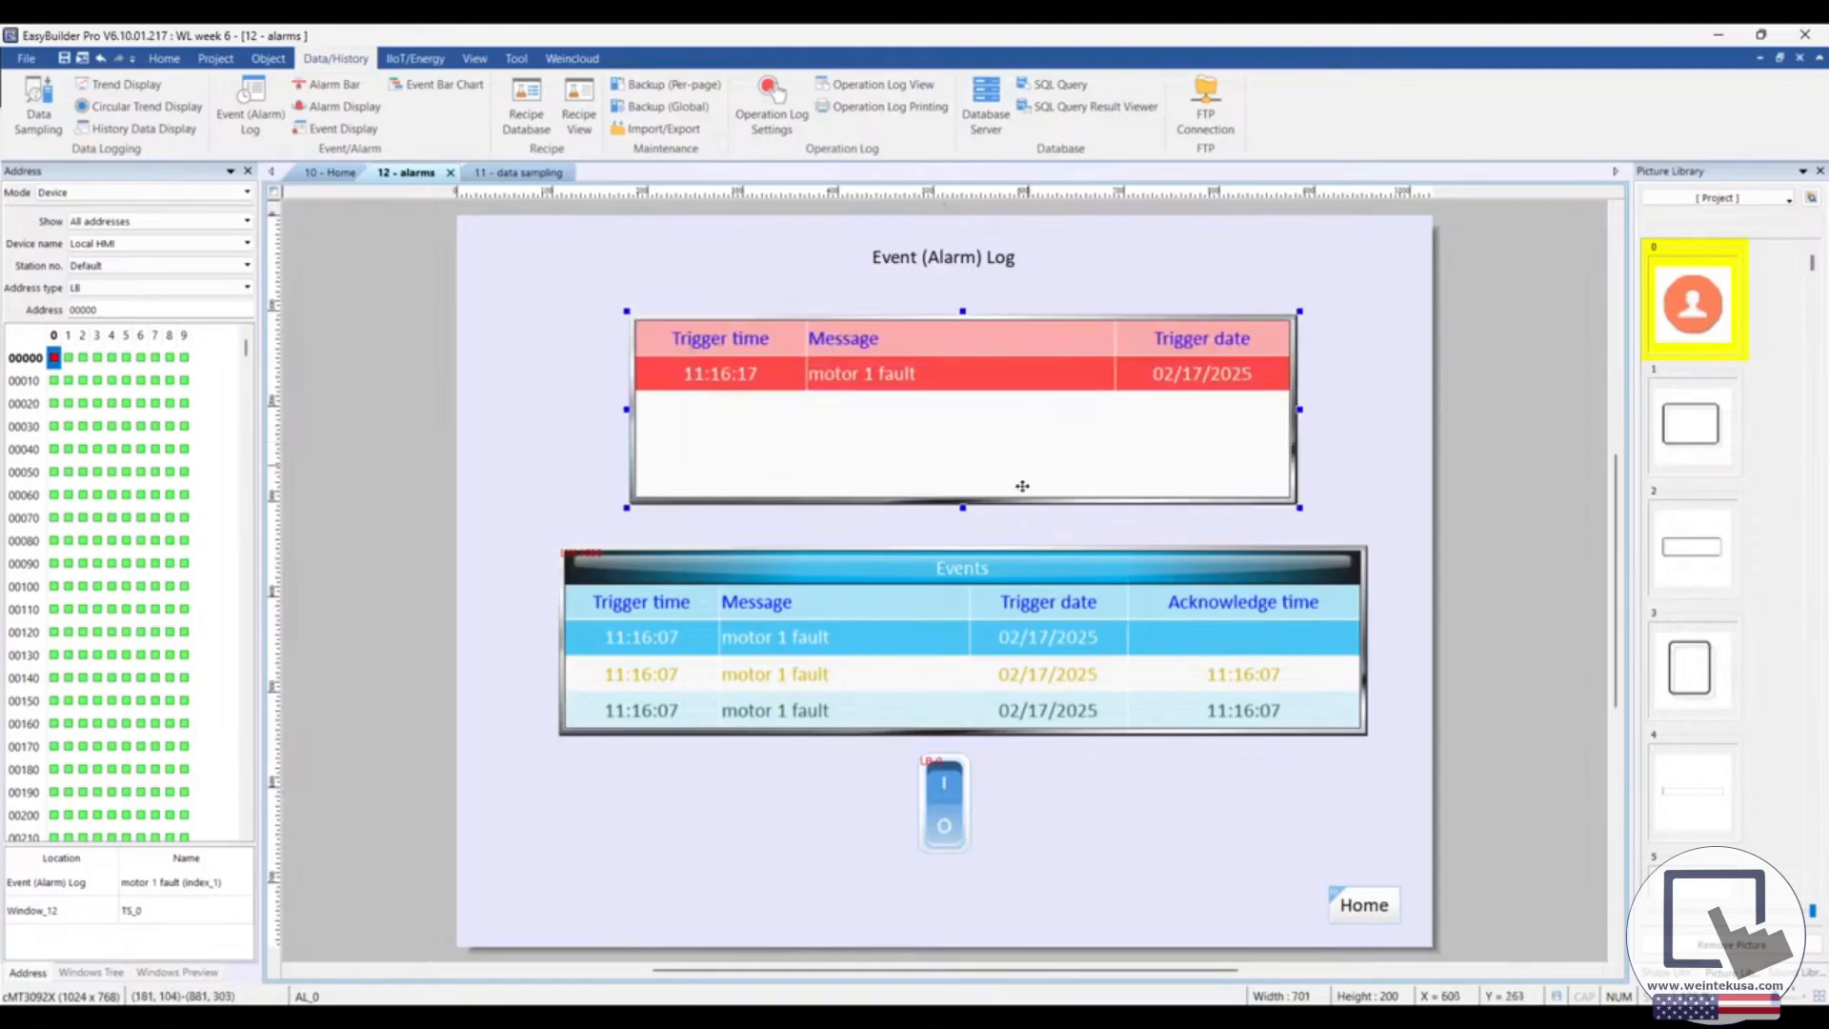
Run an offline simulation of the alarms window and enlarge the viewer to show the whole screen
click(1081, 816)
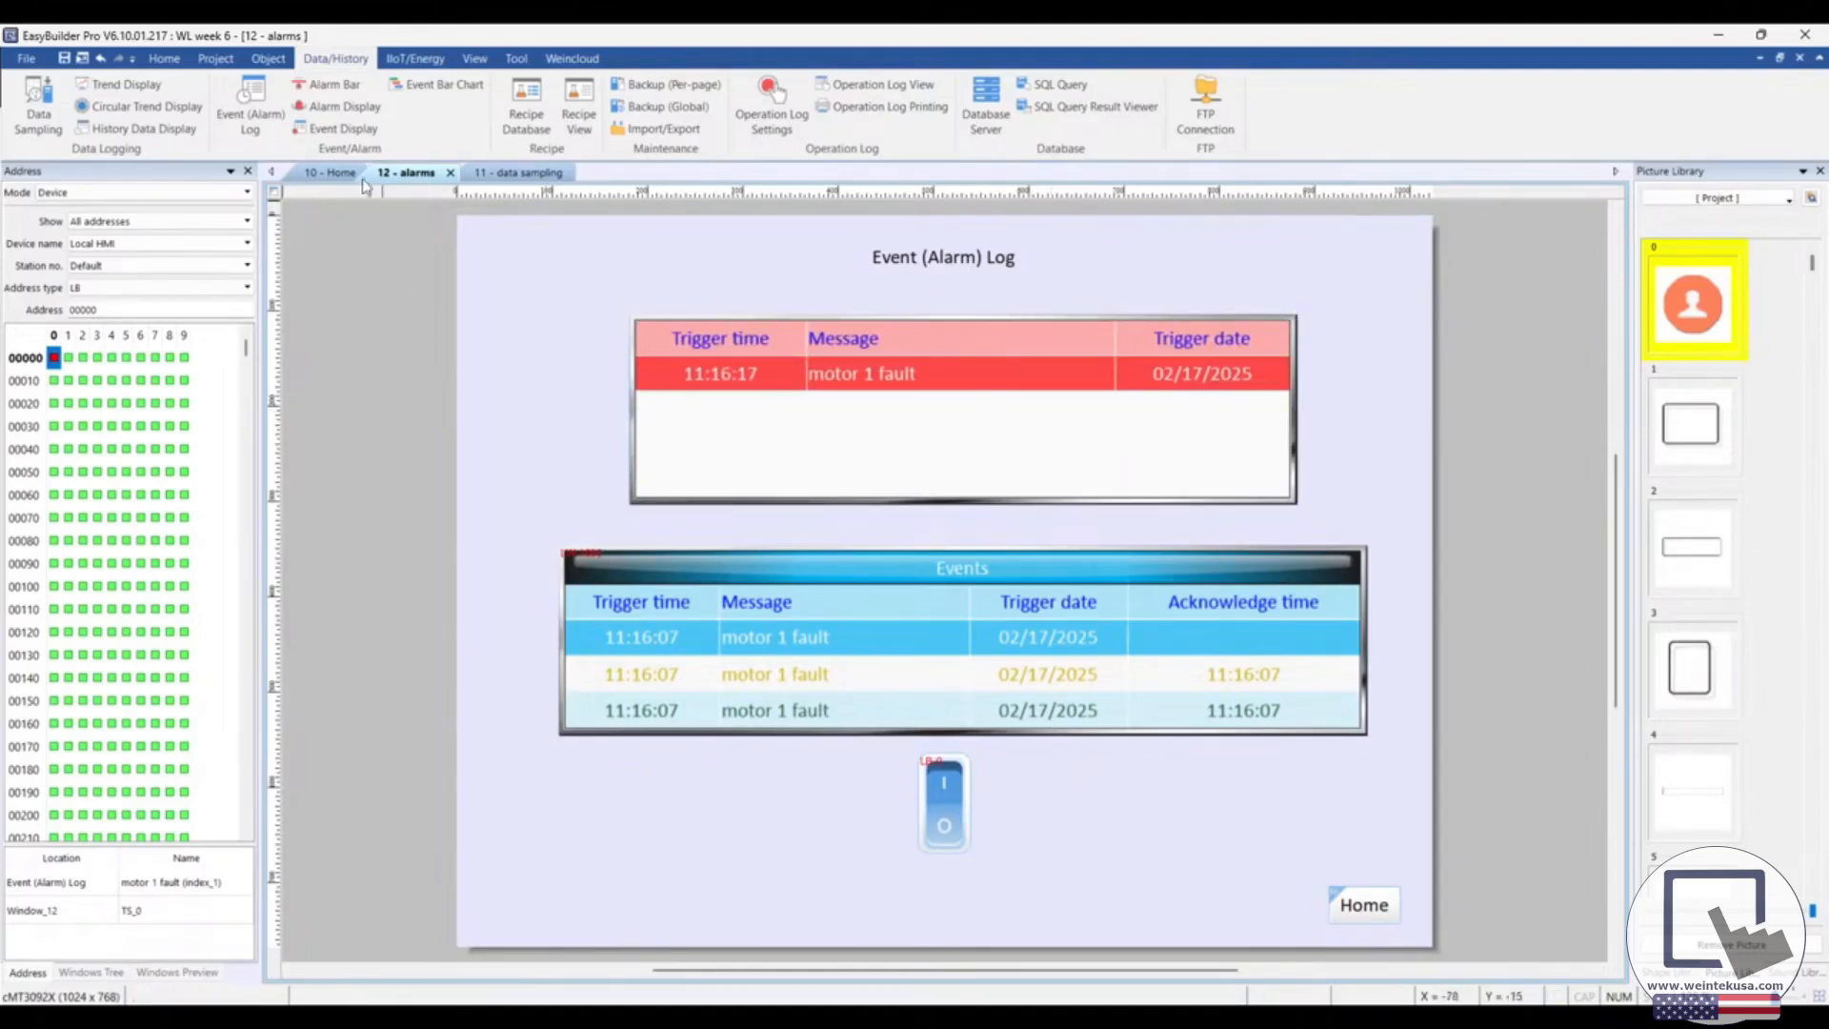
click(226, 61)
click(268, 104)
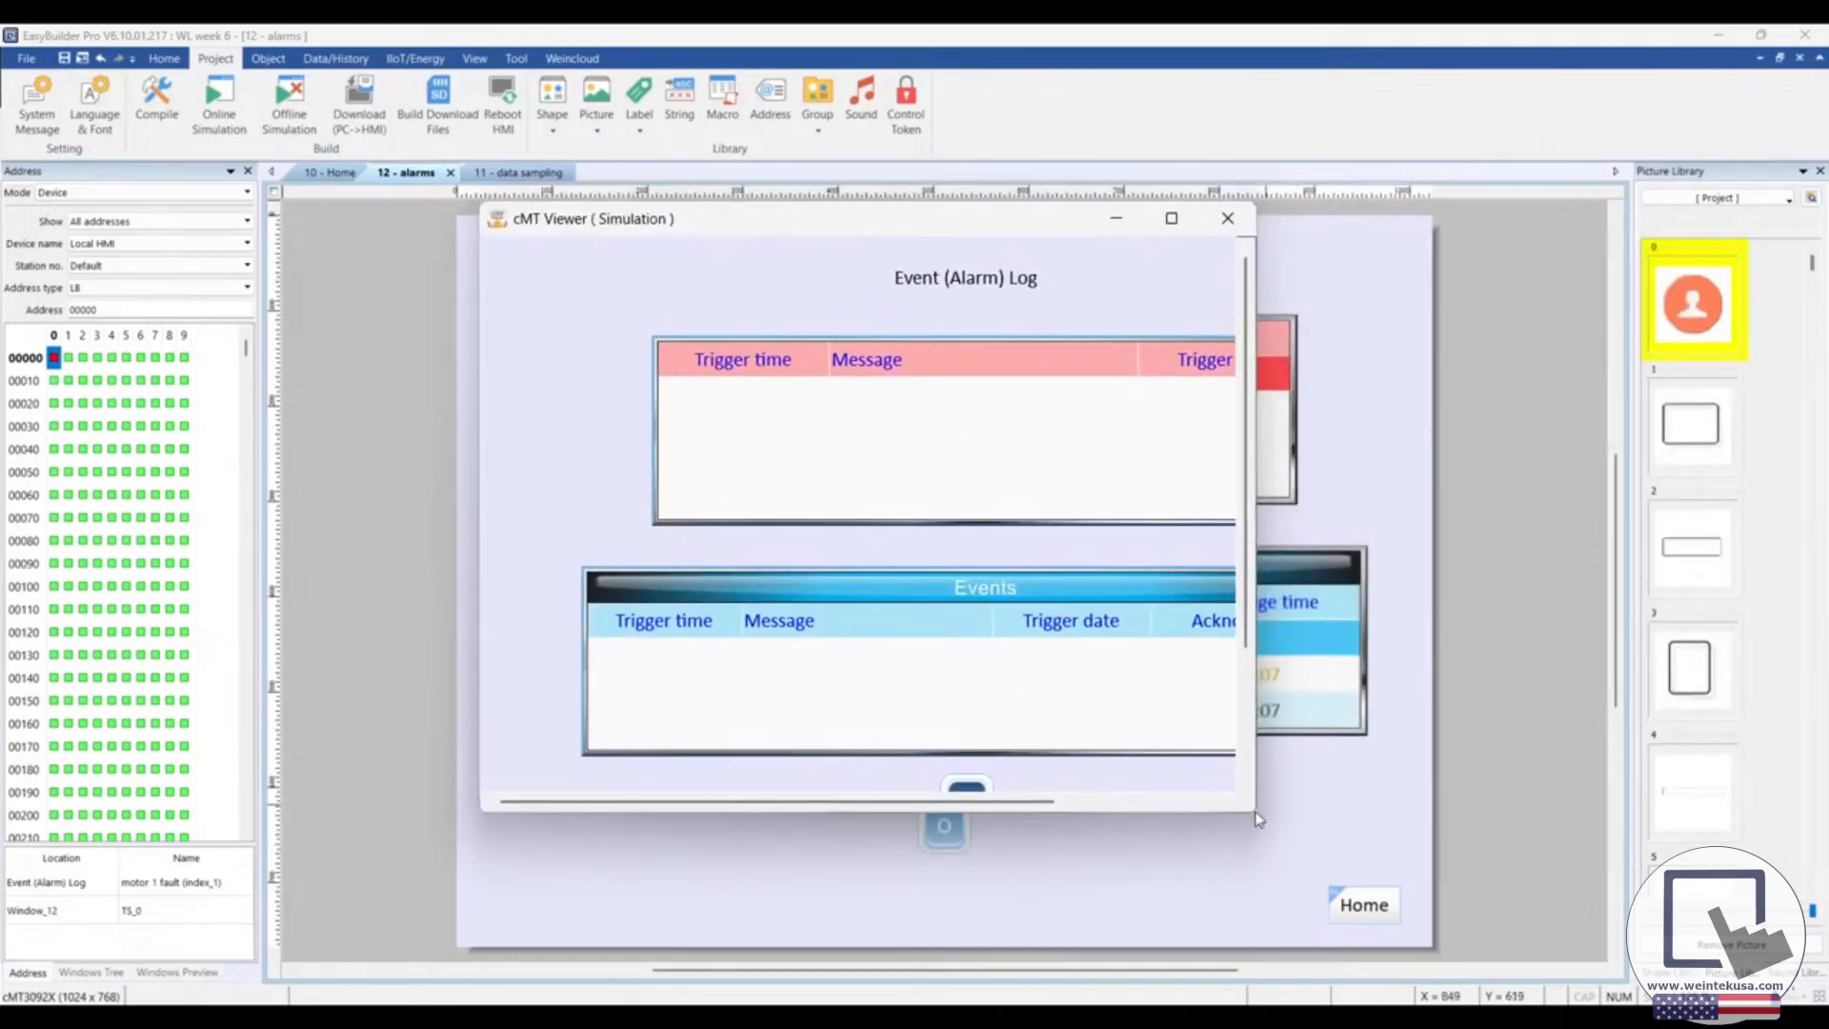
drag(1270, 812, 1656, 977)
drag(1199, 227, 1069, 114)
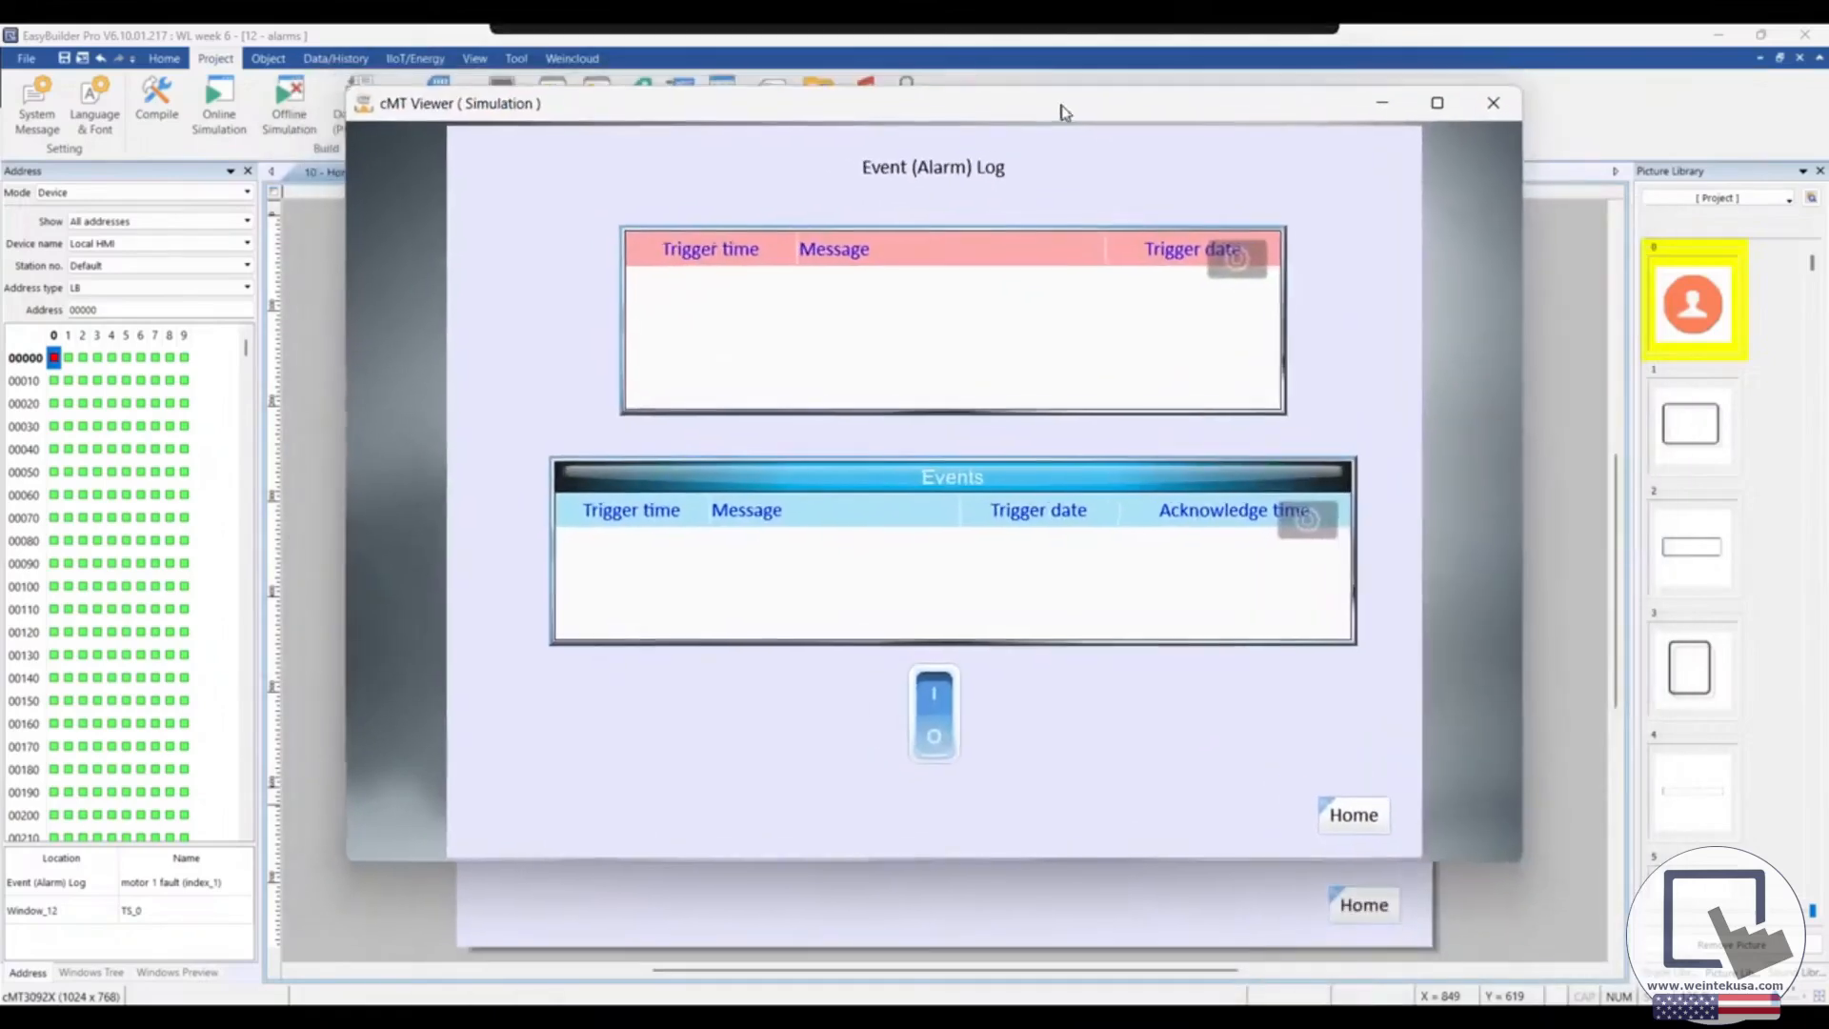
Switch the LB 0 trigger on and back off in the simulation to test the motor 1 fault alarm
click(940, 705)
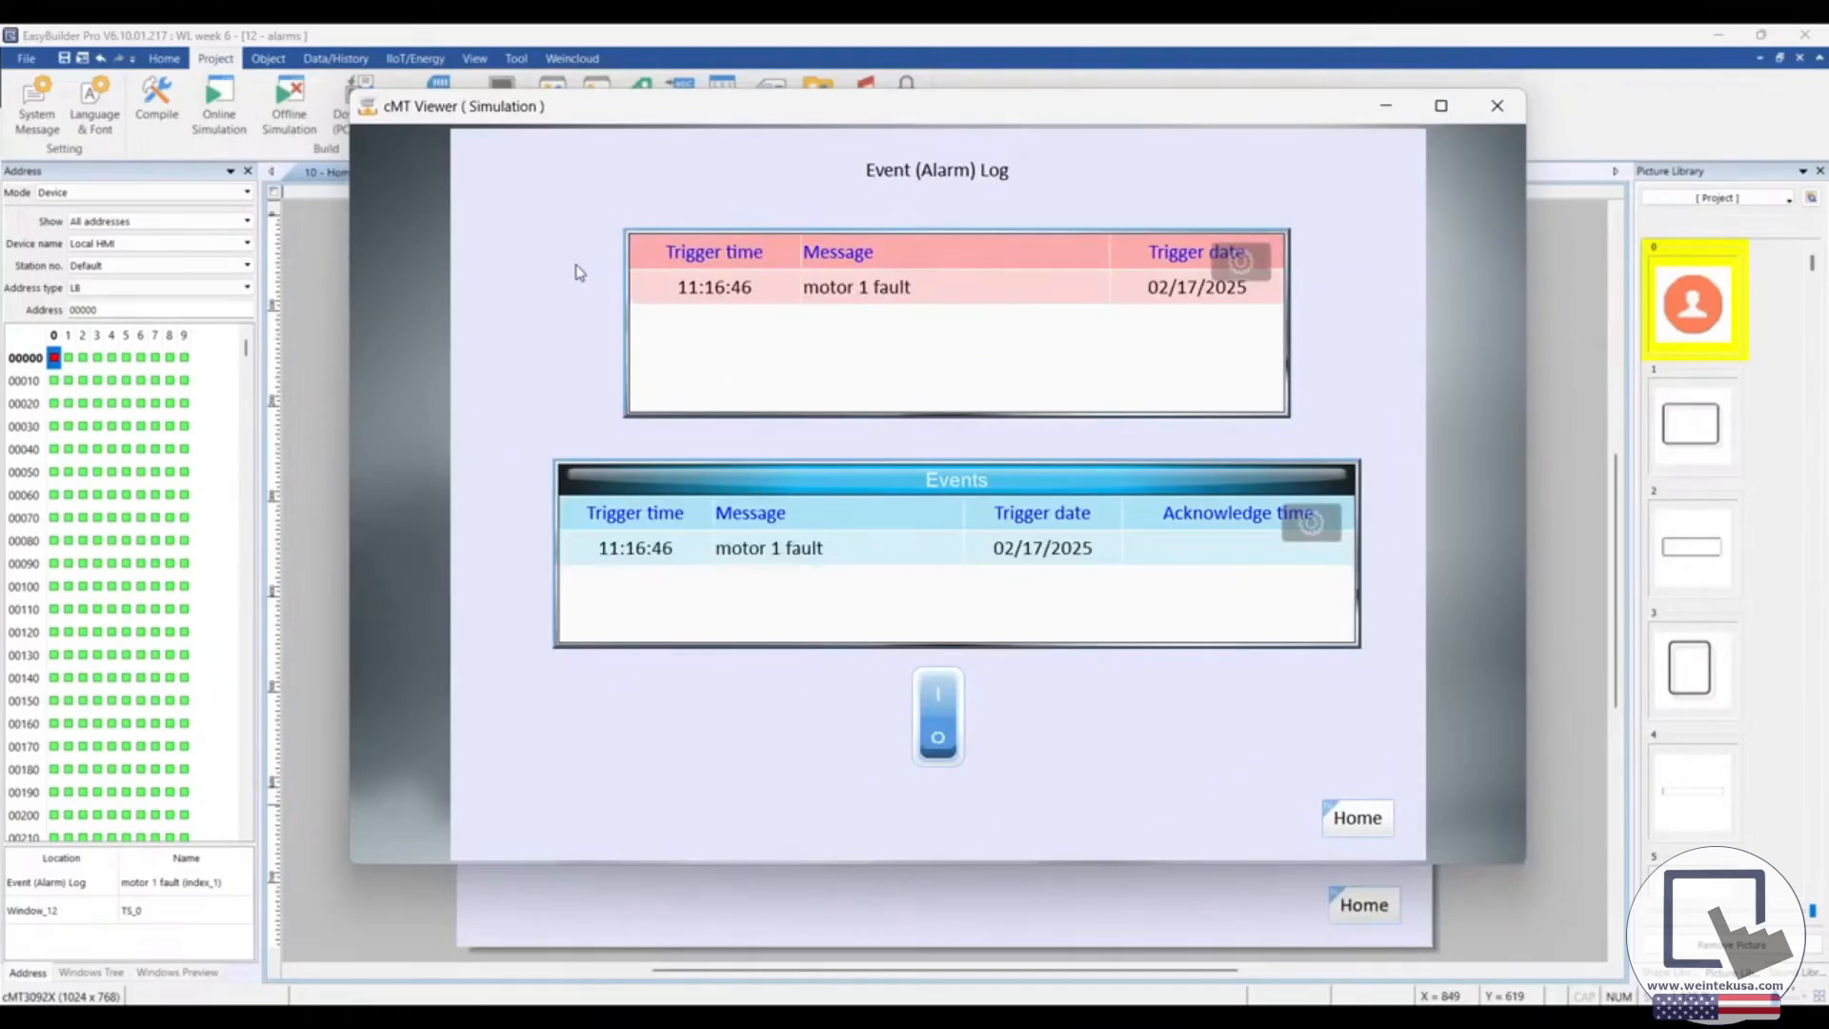
drag(713, 108, 719, 134)
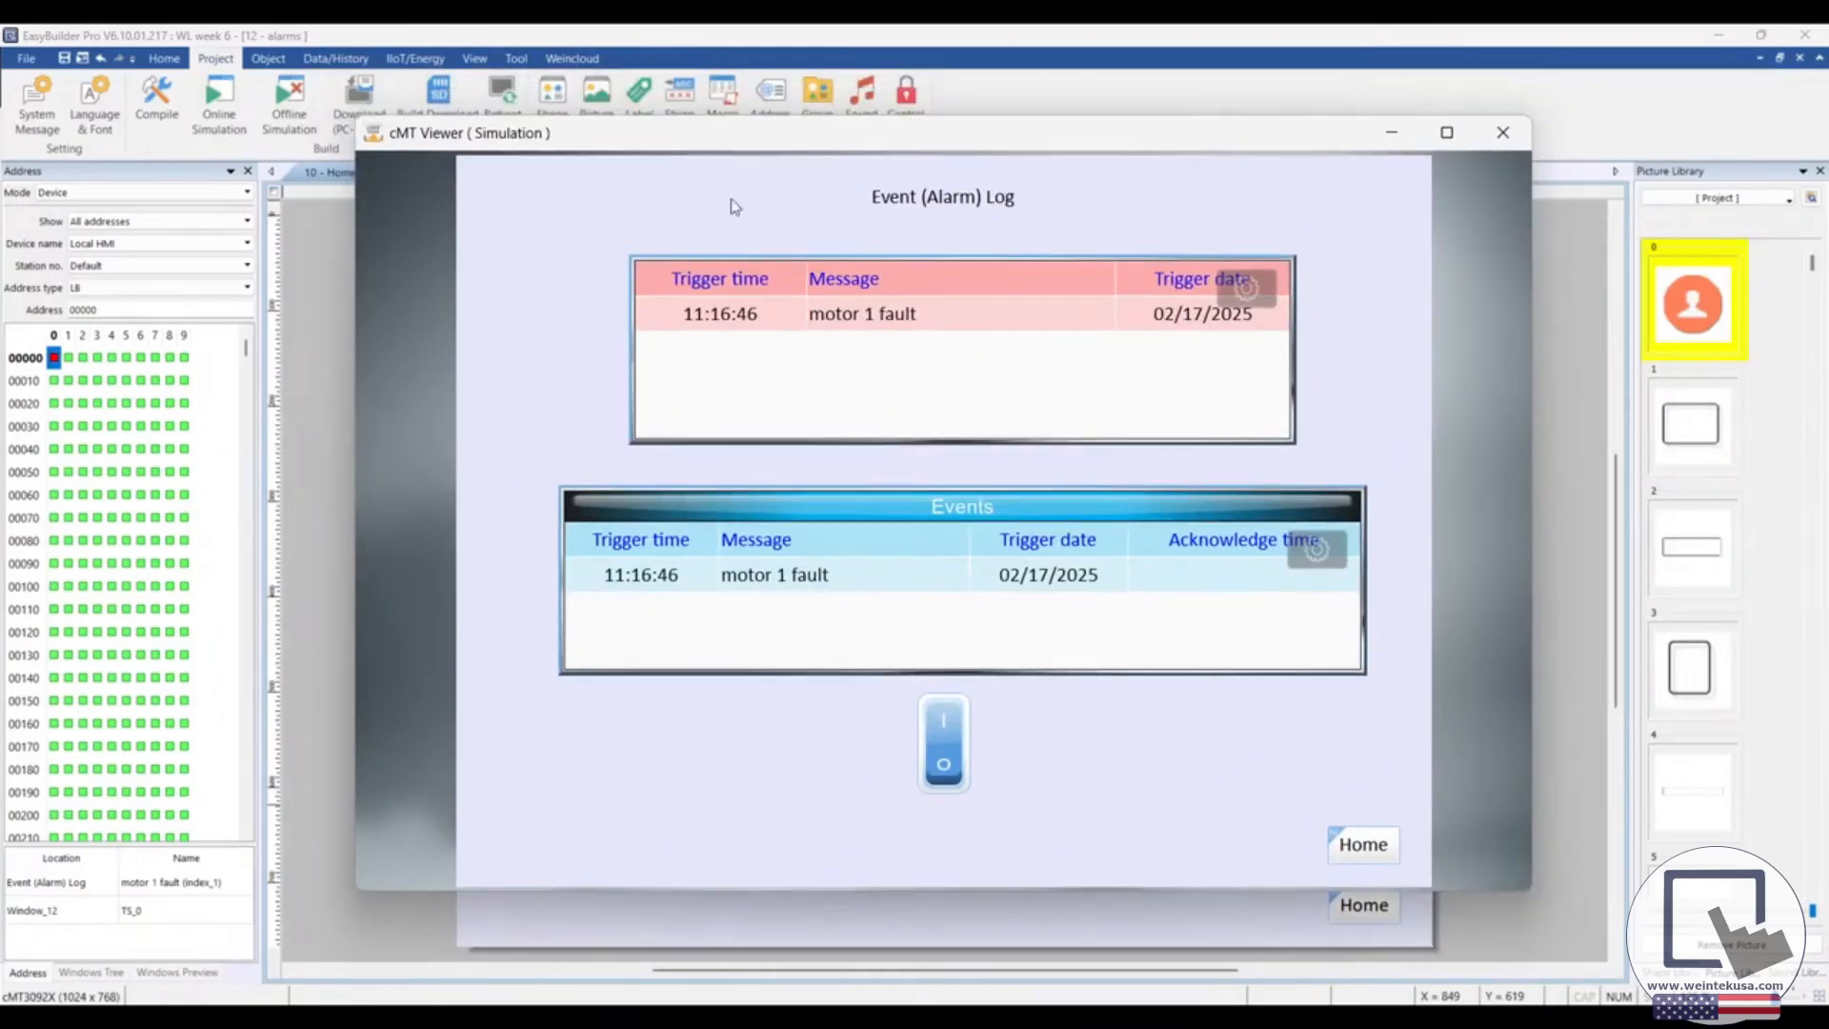
click(956, 774)
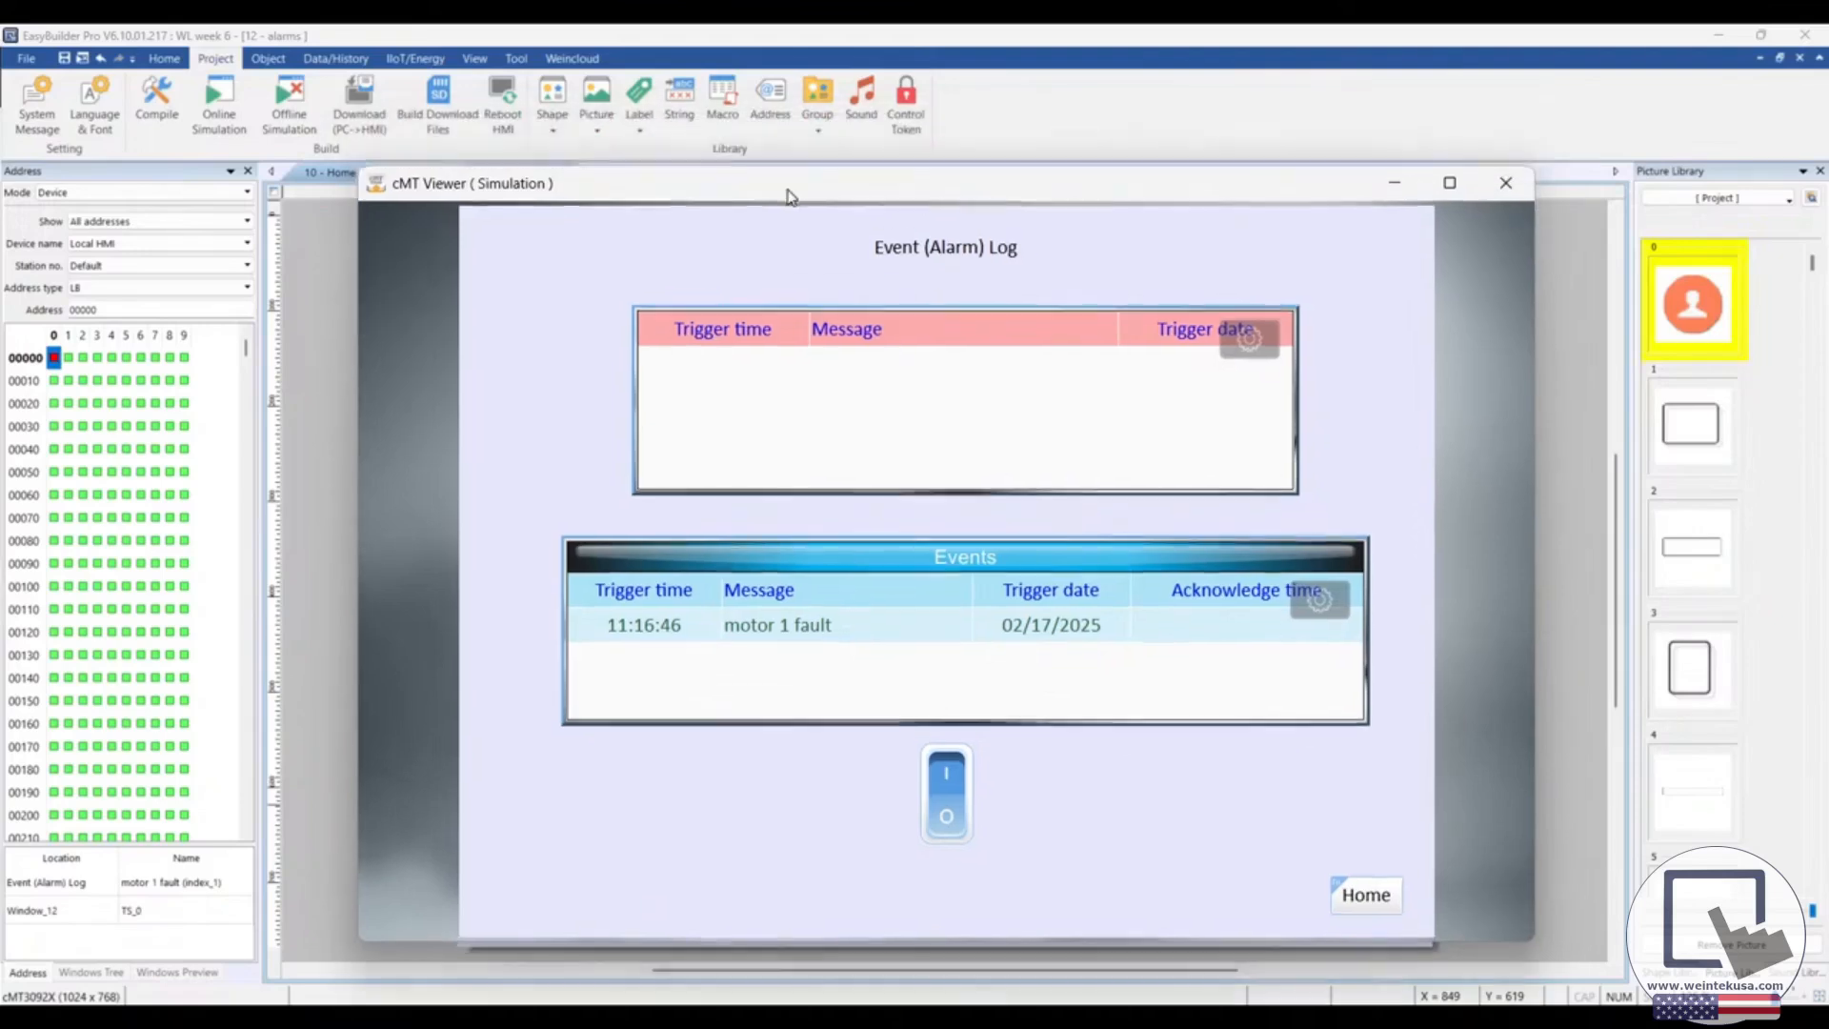
drag(786, 143, 778, 149)
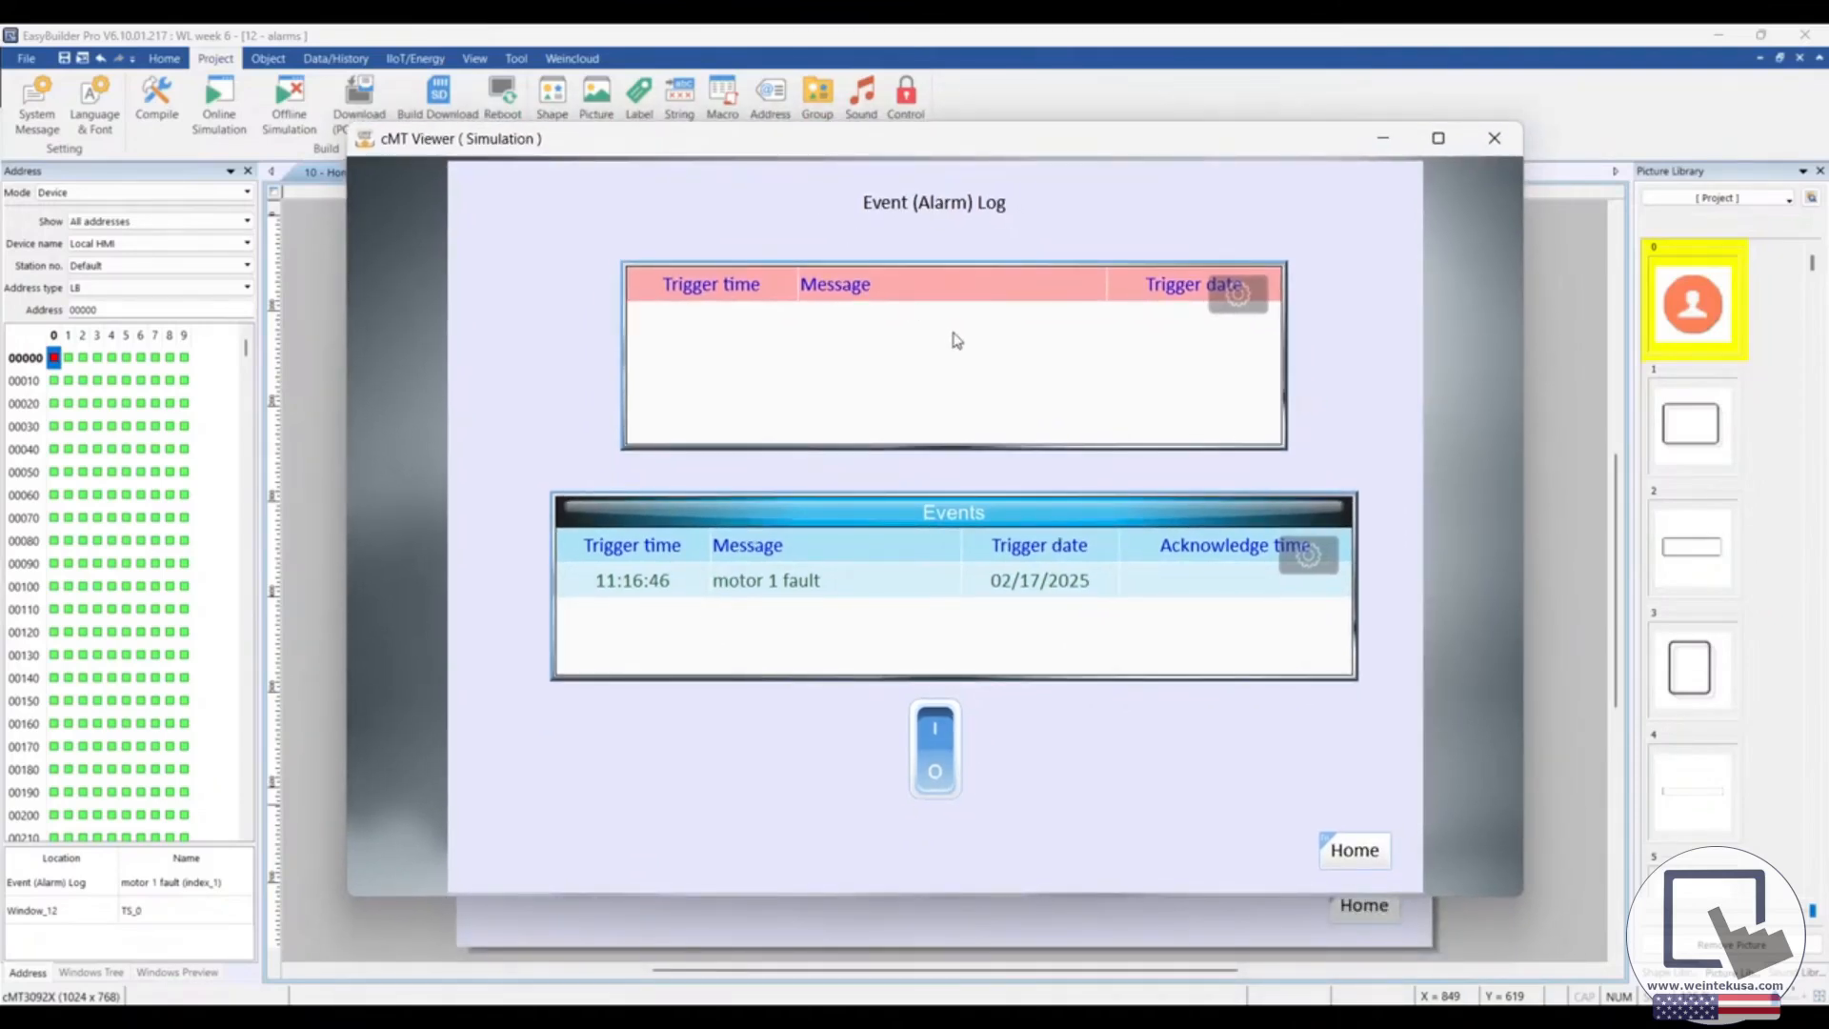
Toggle the trigger switch on and off three more times to log further motor 1 fault events
click(933, 729)
click(933, 729)
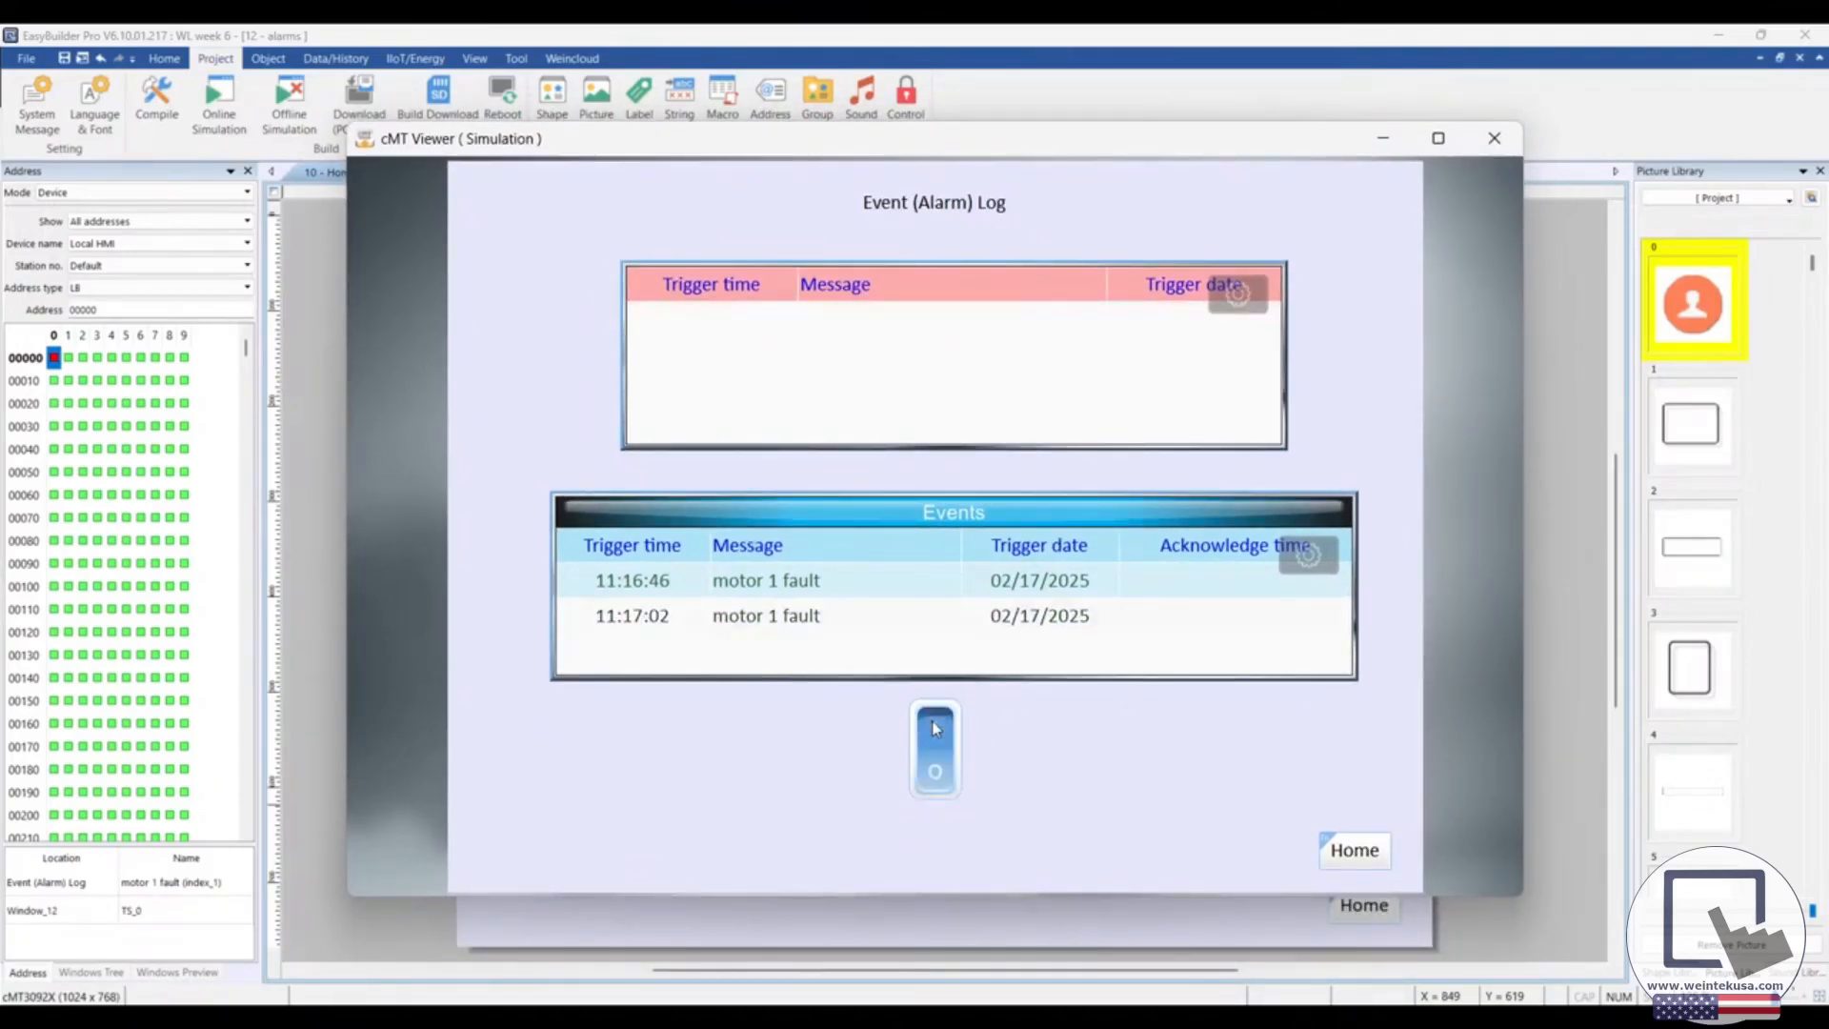
click(933, 729)
click(934, 729)
click(934, 729)
click(933, 729)
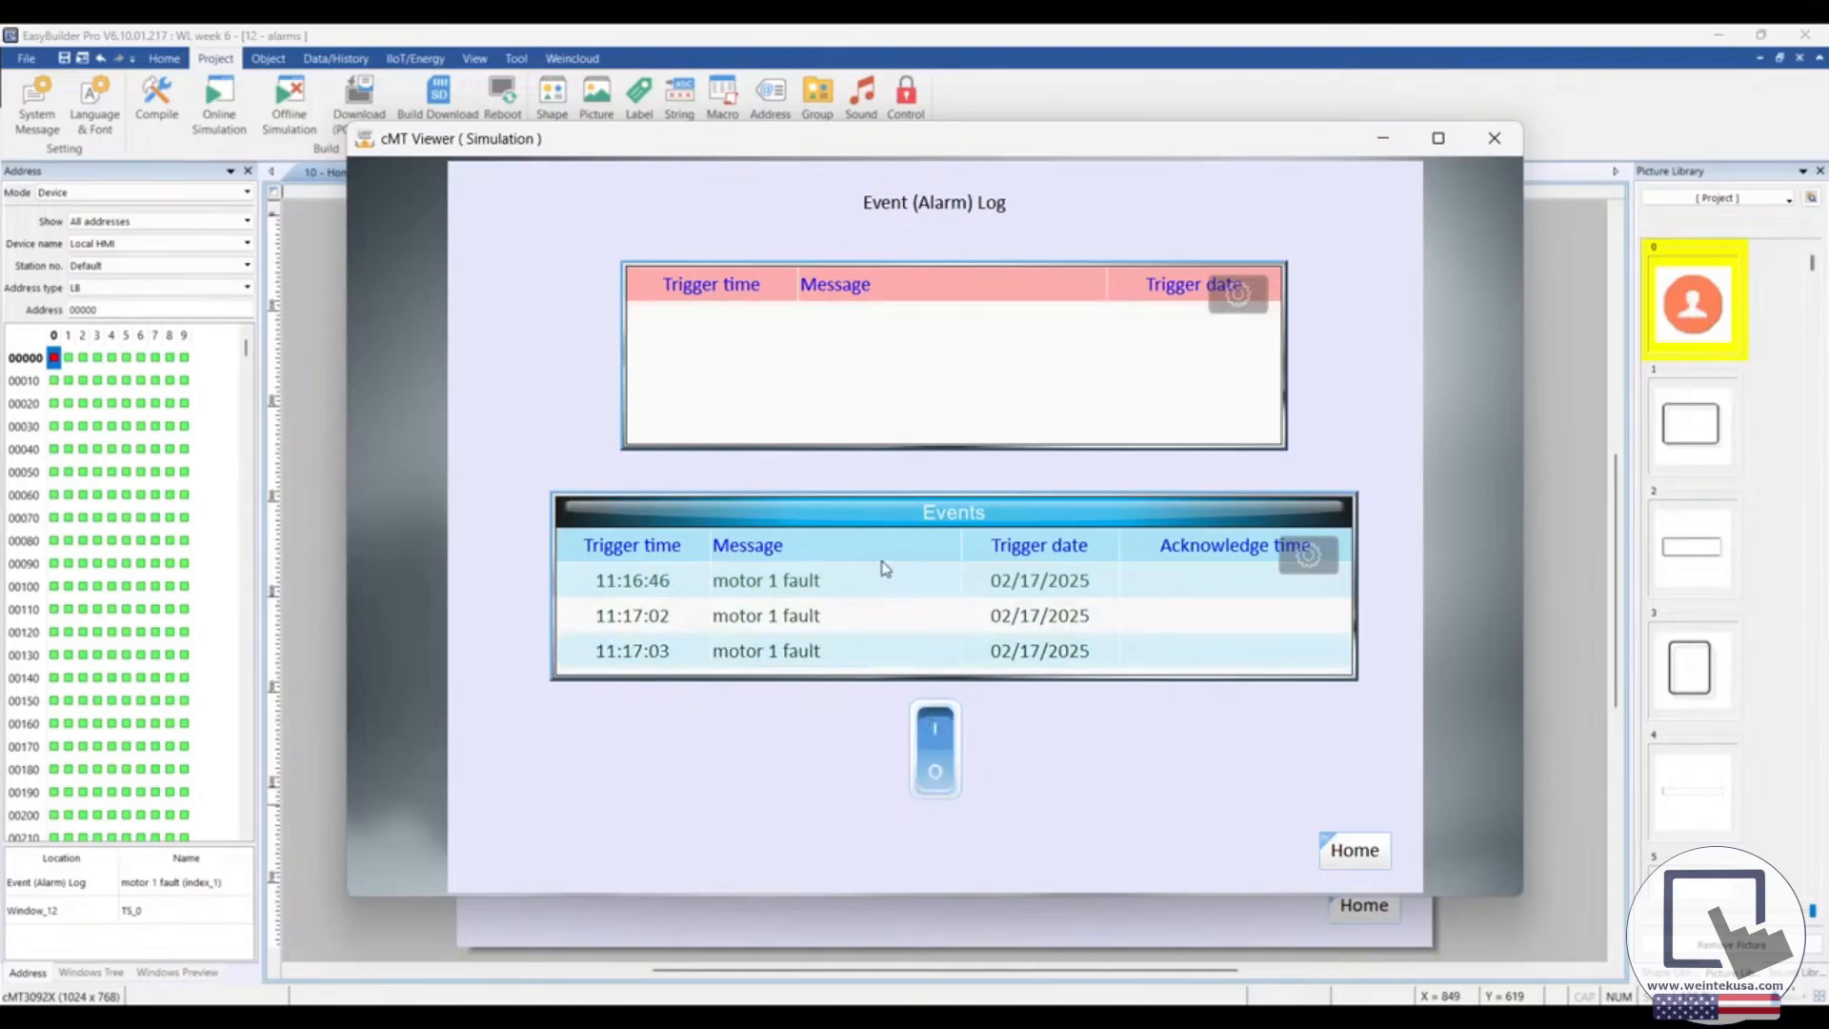
Acknowledge the two most recent motor 1 fault entries in the event display
drag(863, 648, 853, 601)
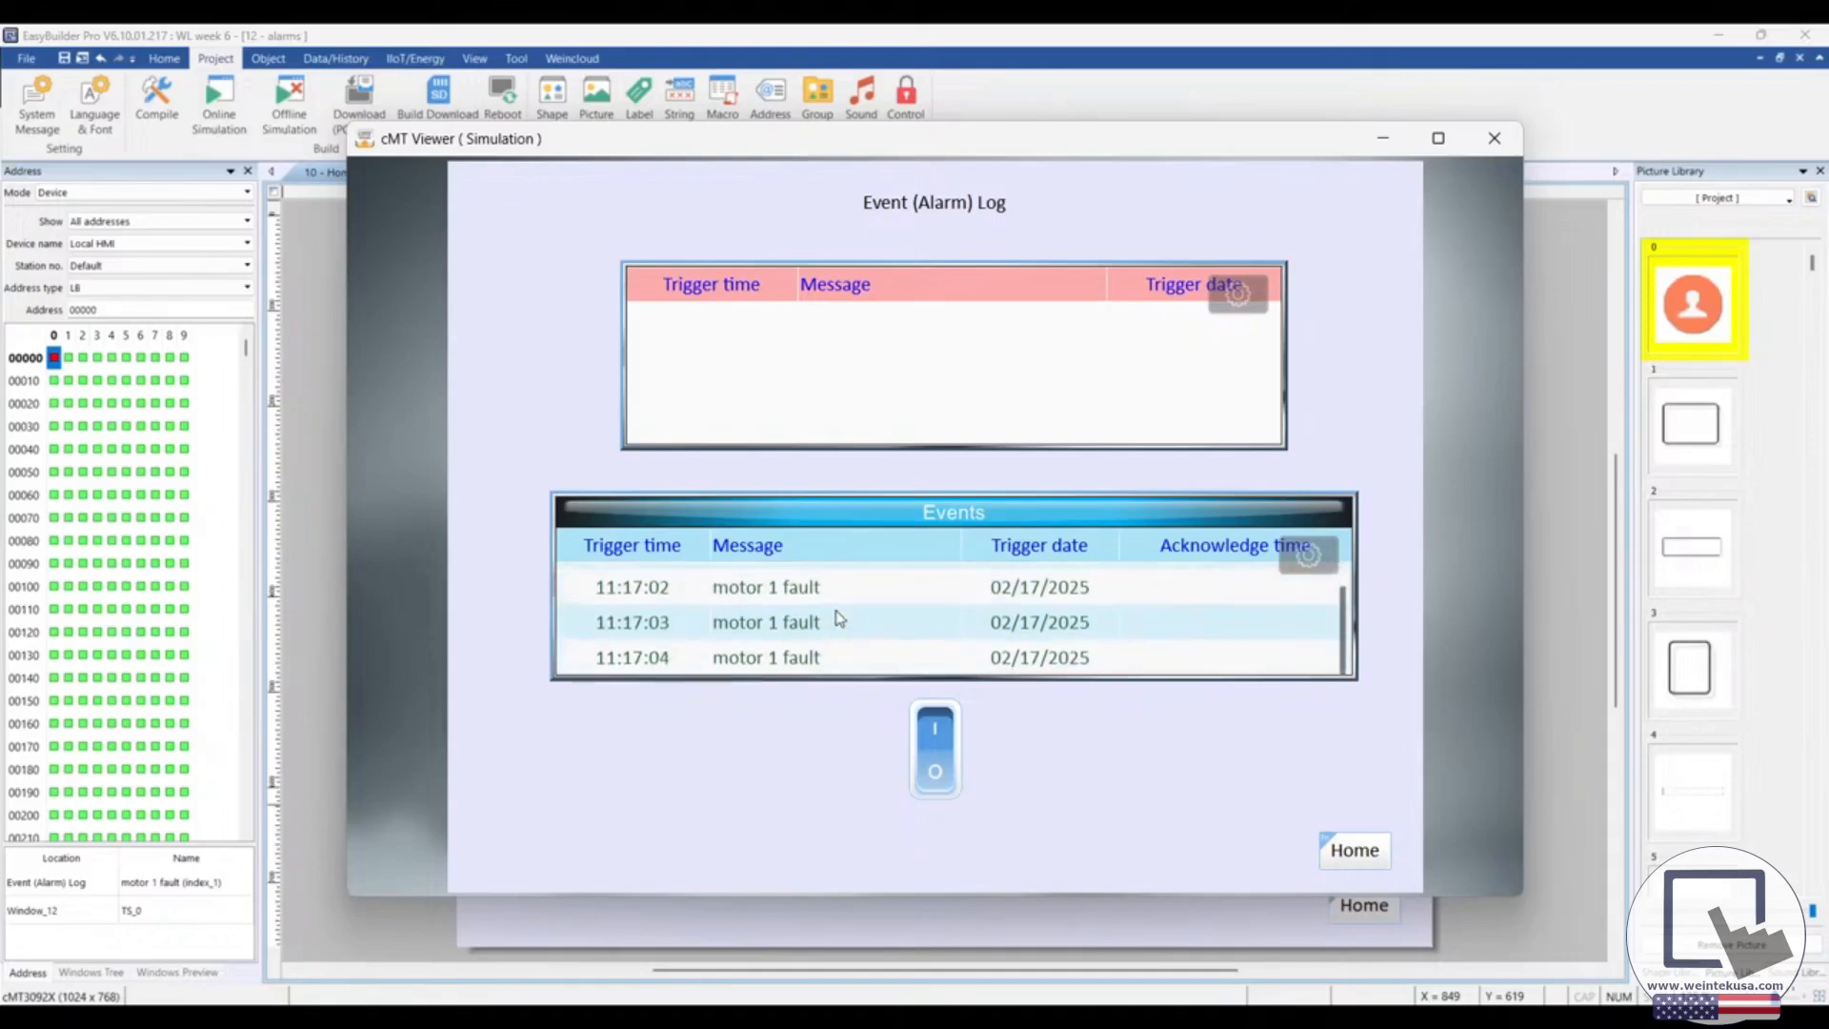
click(828, 661)
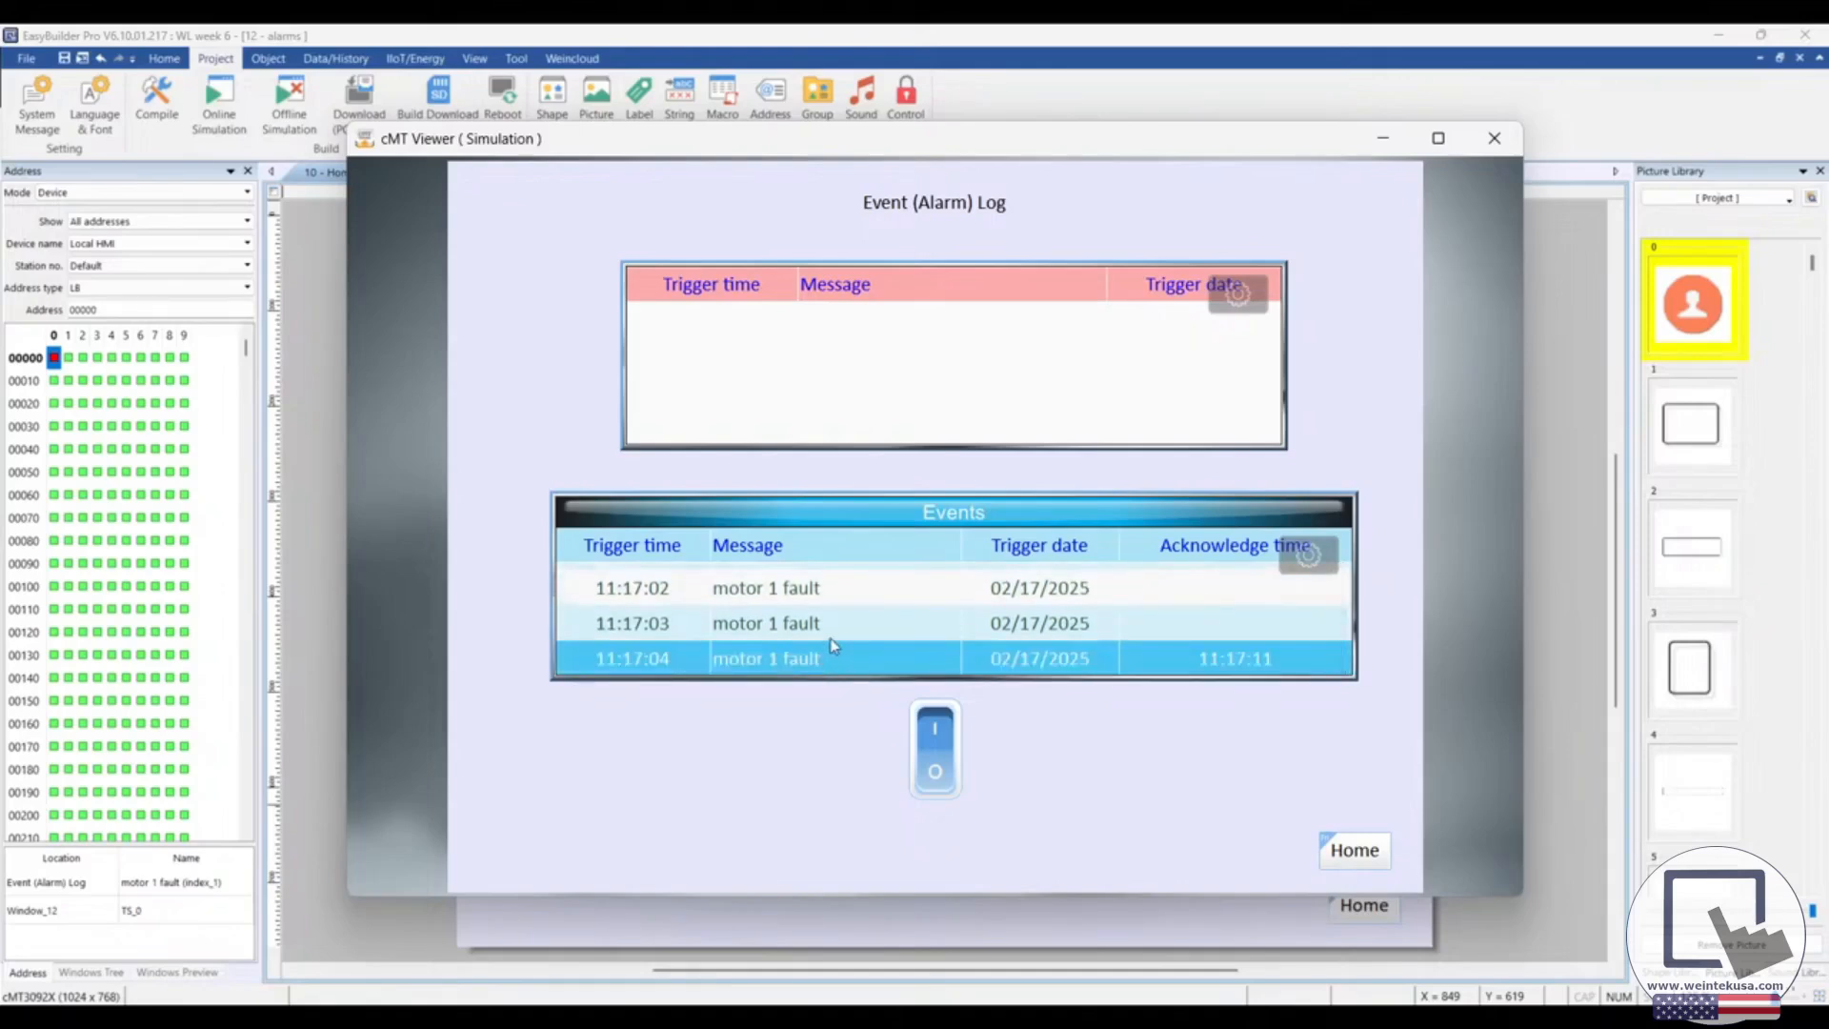
click(838, 625)
click(843, 664)
click(848, 621)
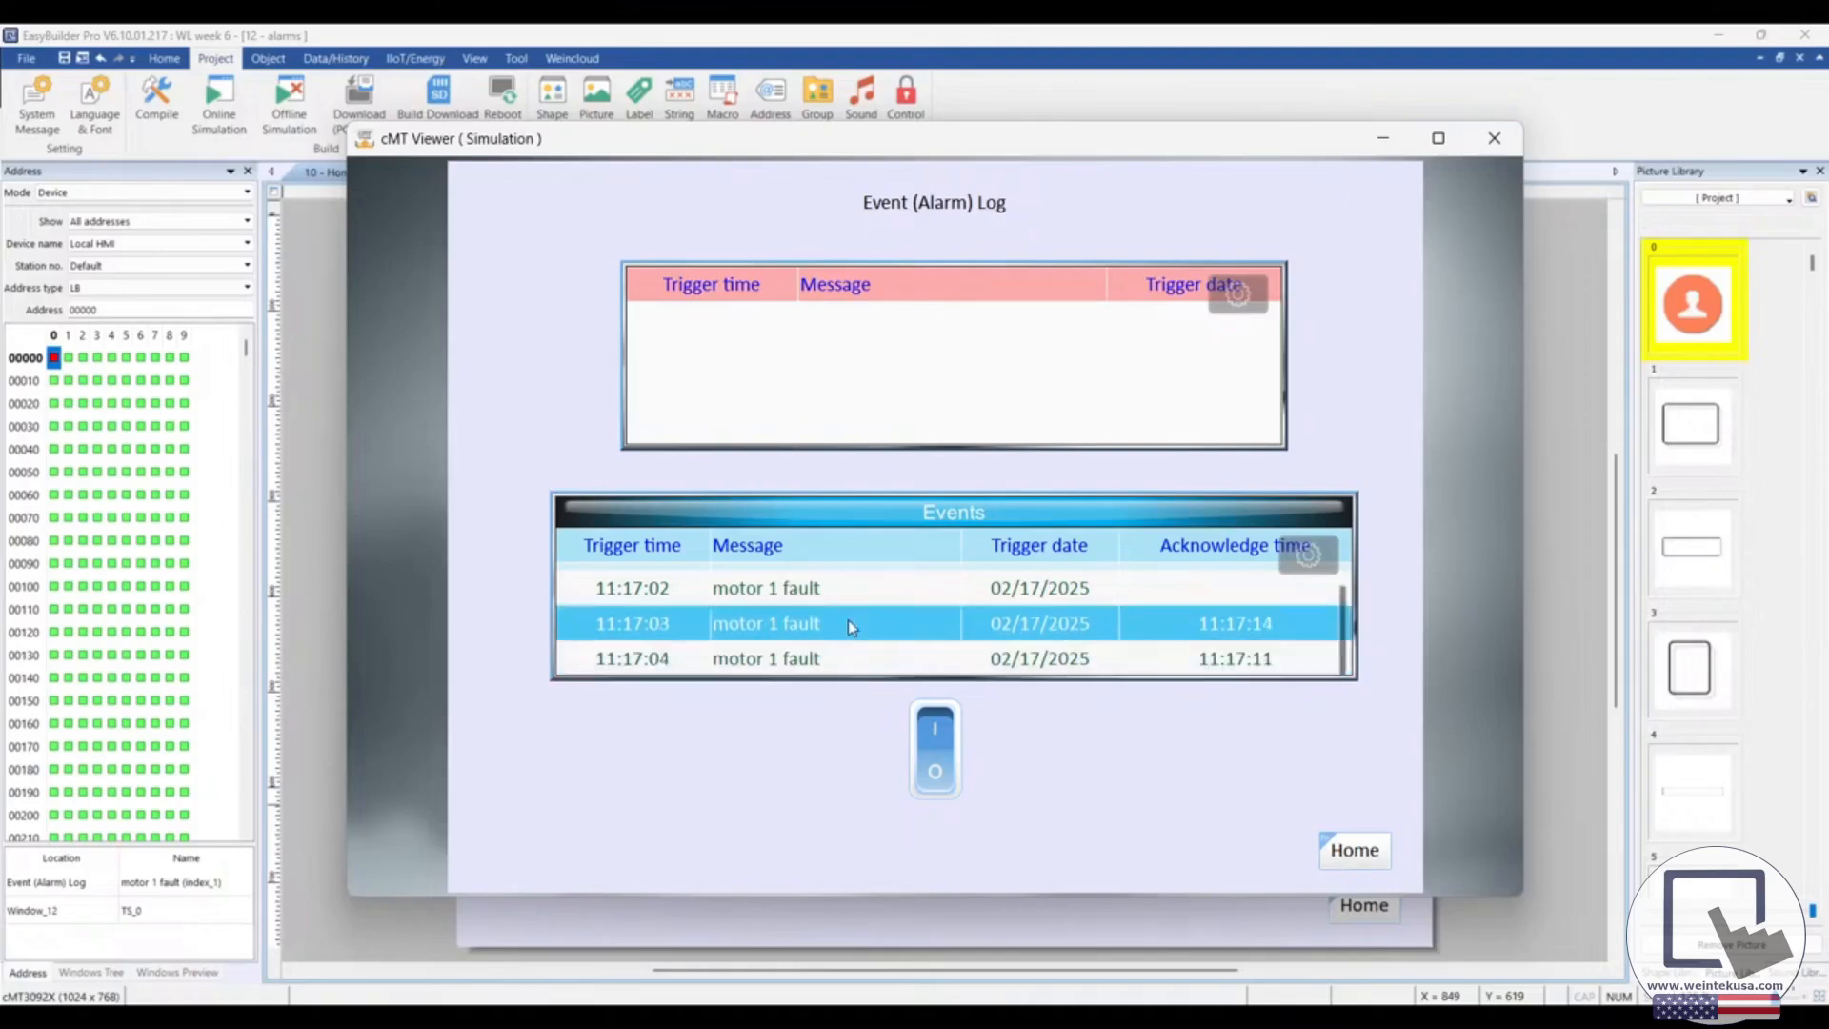
Acknowledge the remaining older motor 1 fault entries, including the earliest one, in the event display
scroll(853, 619, up, 1)
click(862, 619)
scroll(855, 632, down, 1)
click(852, 647)
click(858, 626)
click(857, 648)
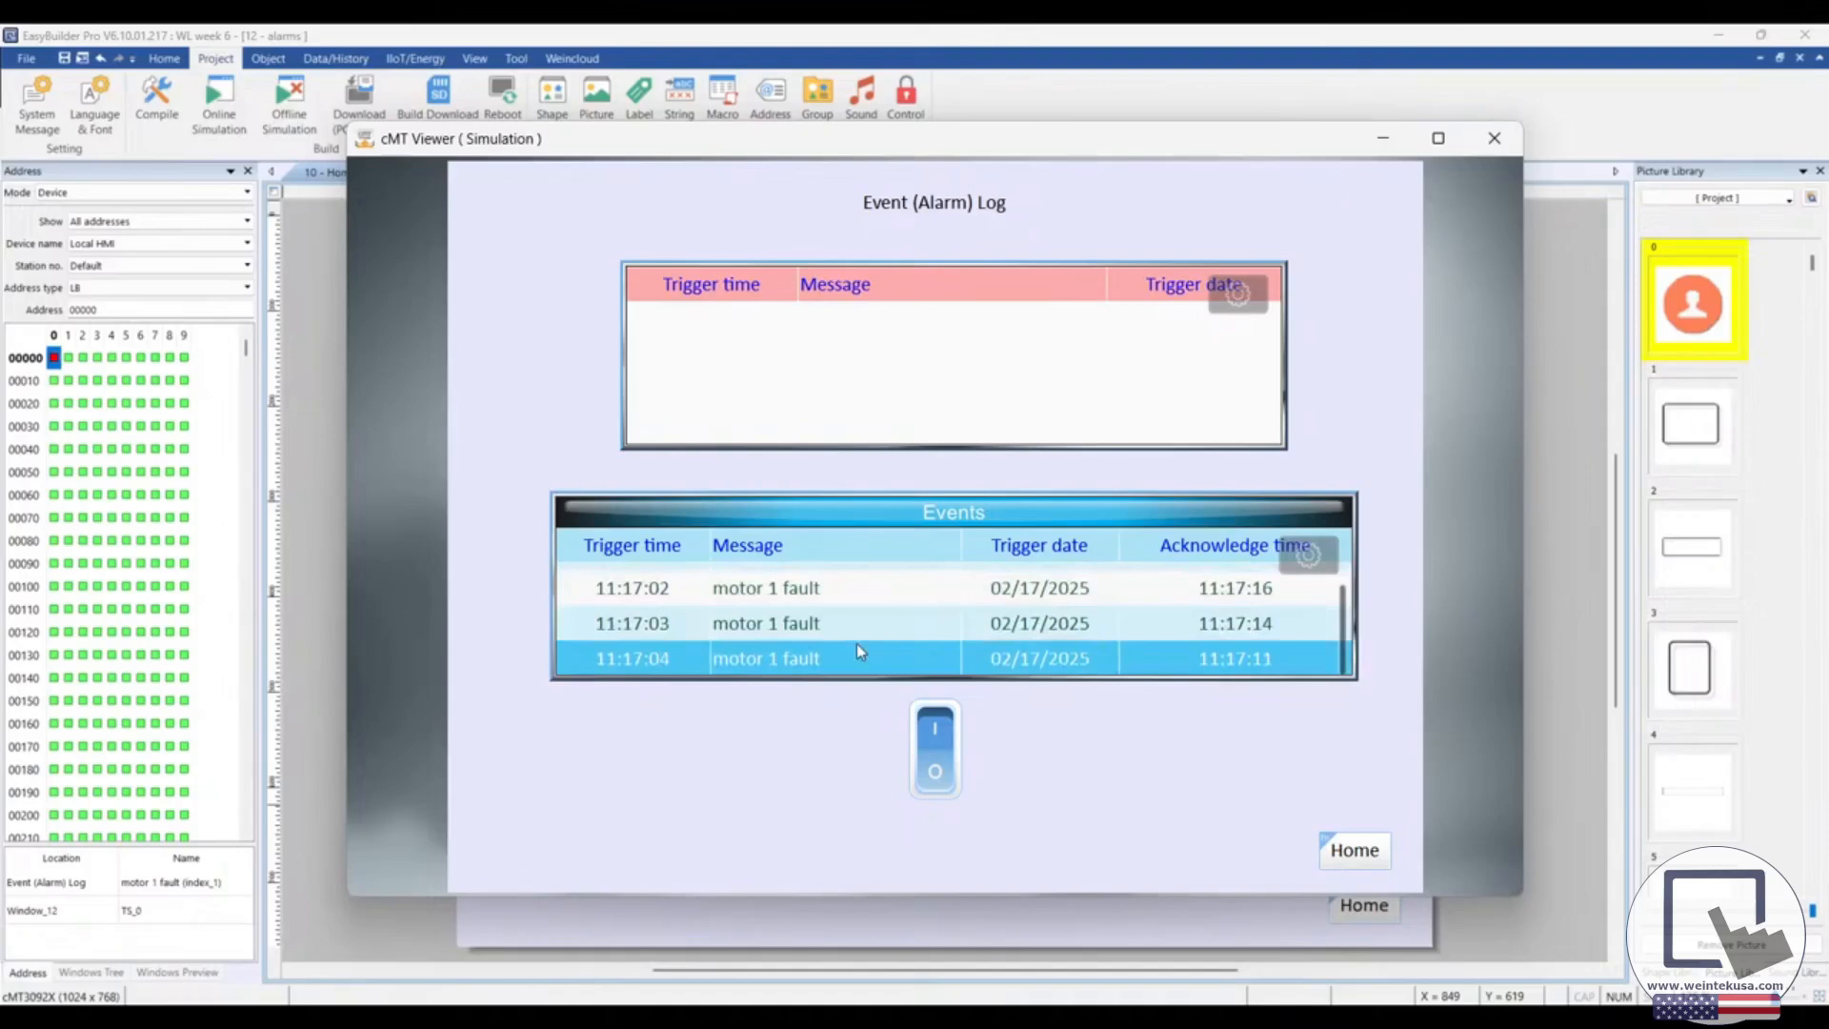
scroll(843, 633, up, 1)
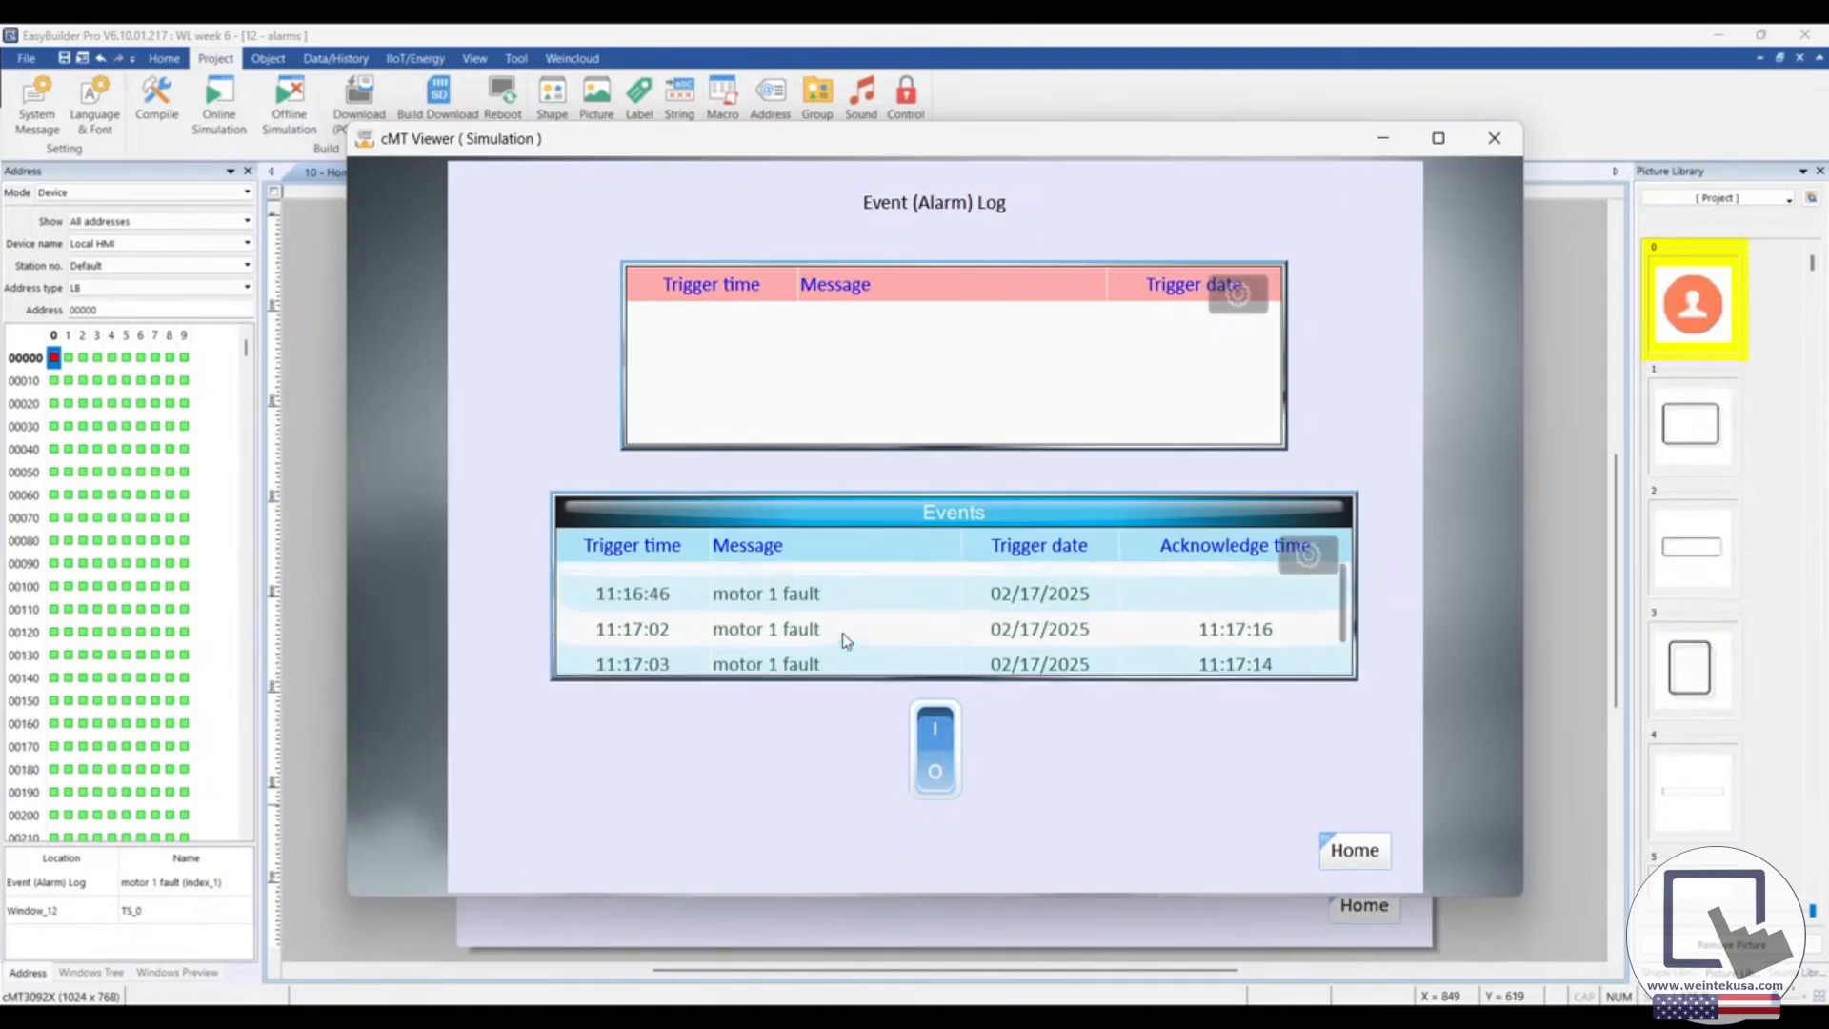
click(860, 583)
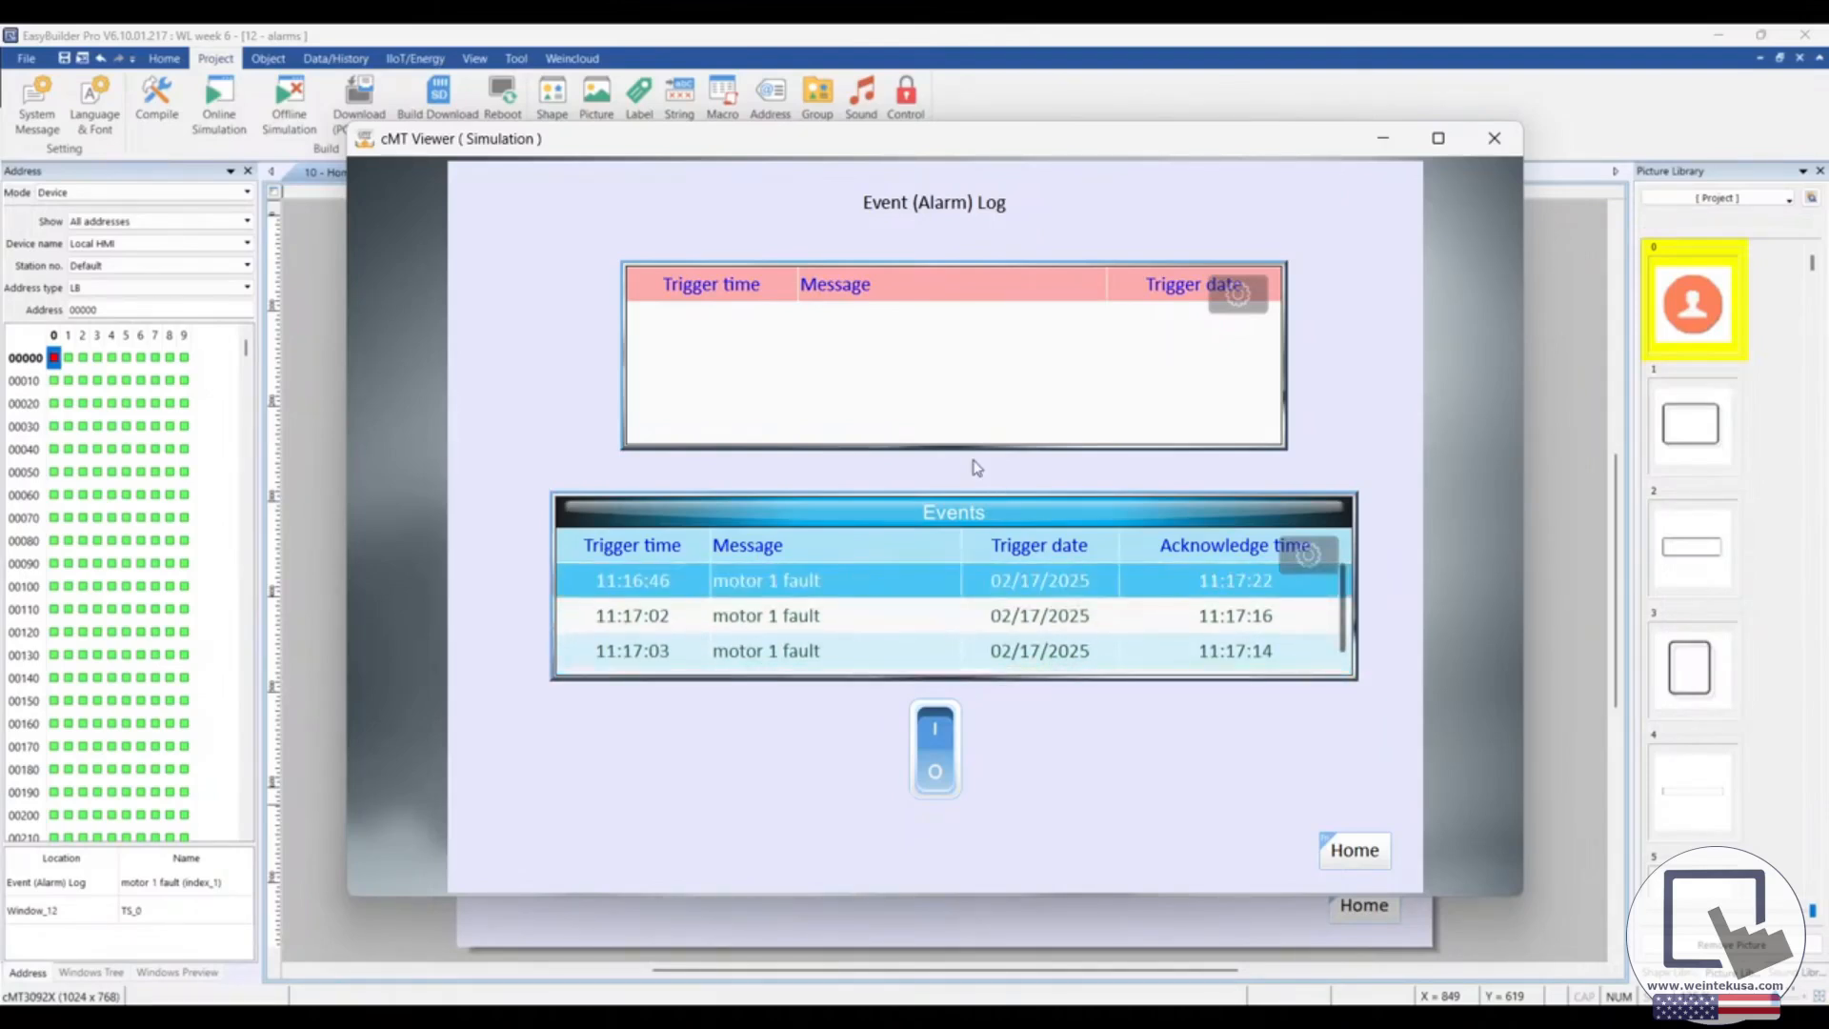
Trigger the motor 1 fault once more, and close the simulation
click(933, 732)
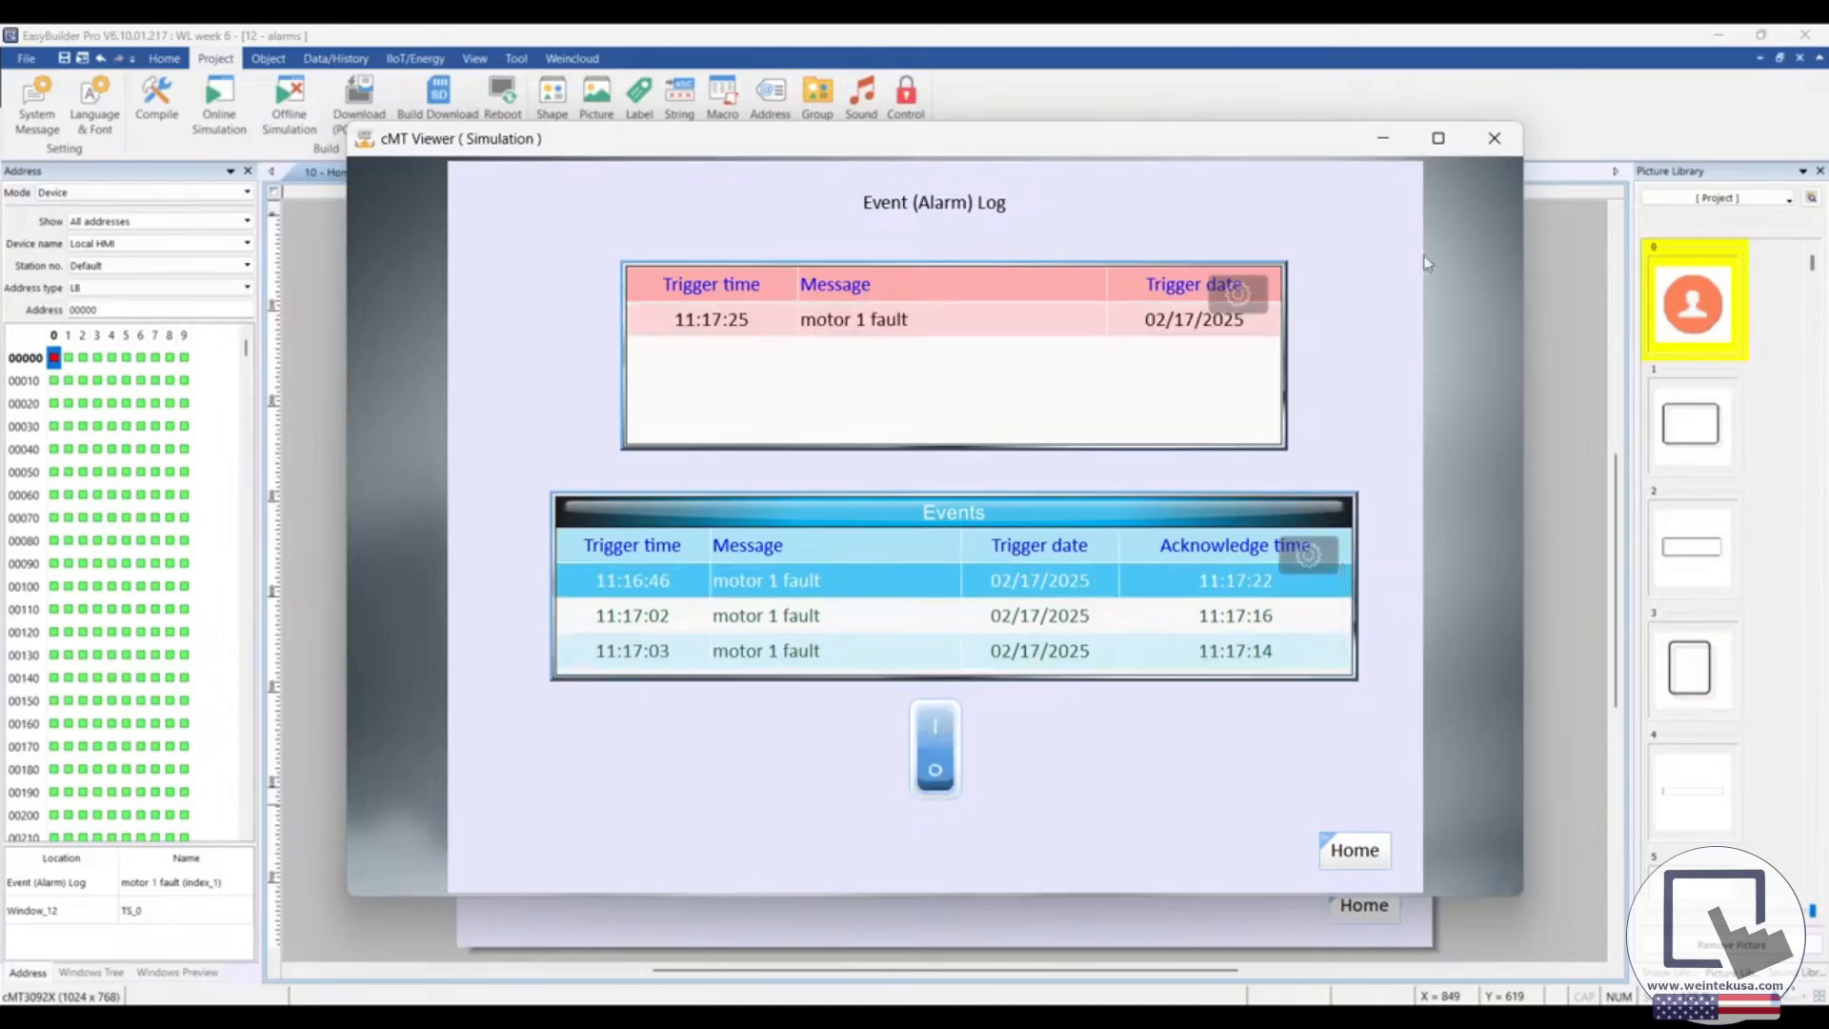
click(1494, 138)
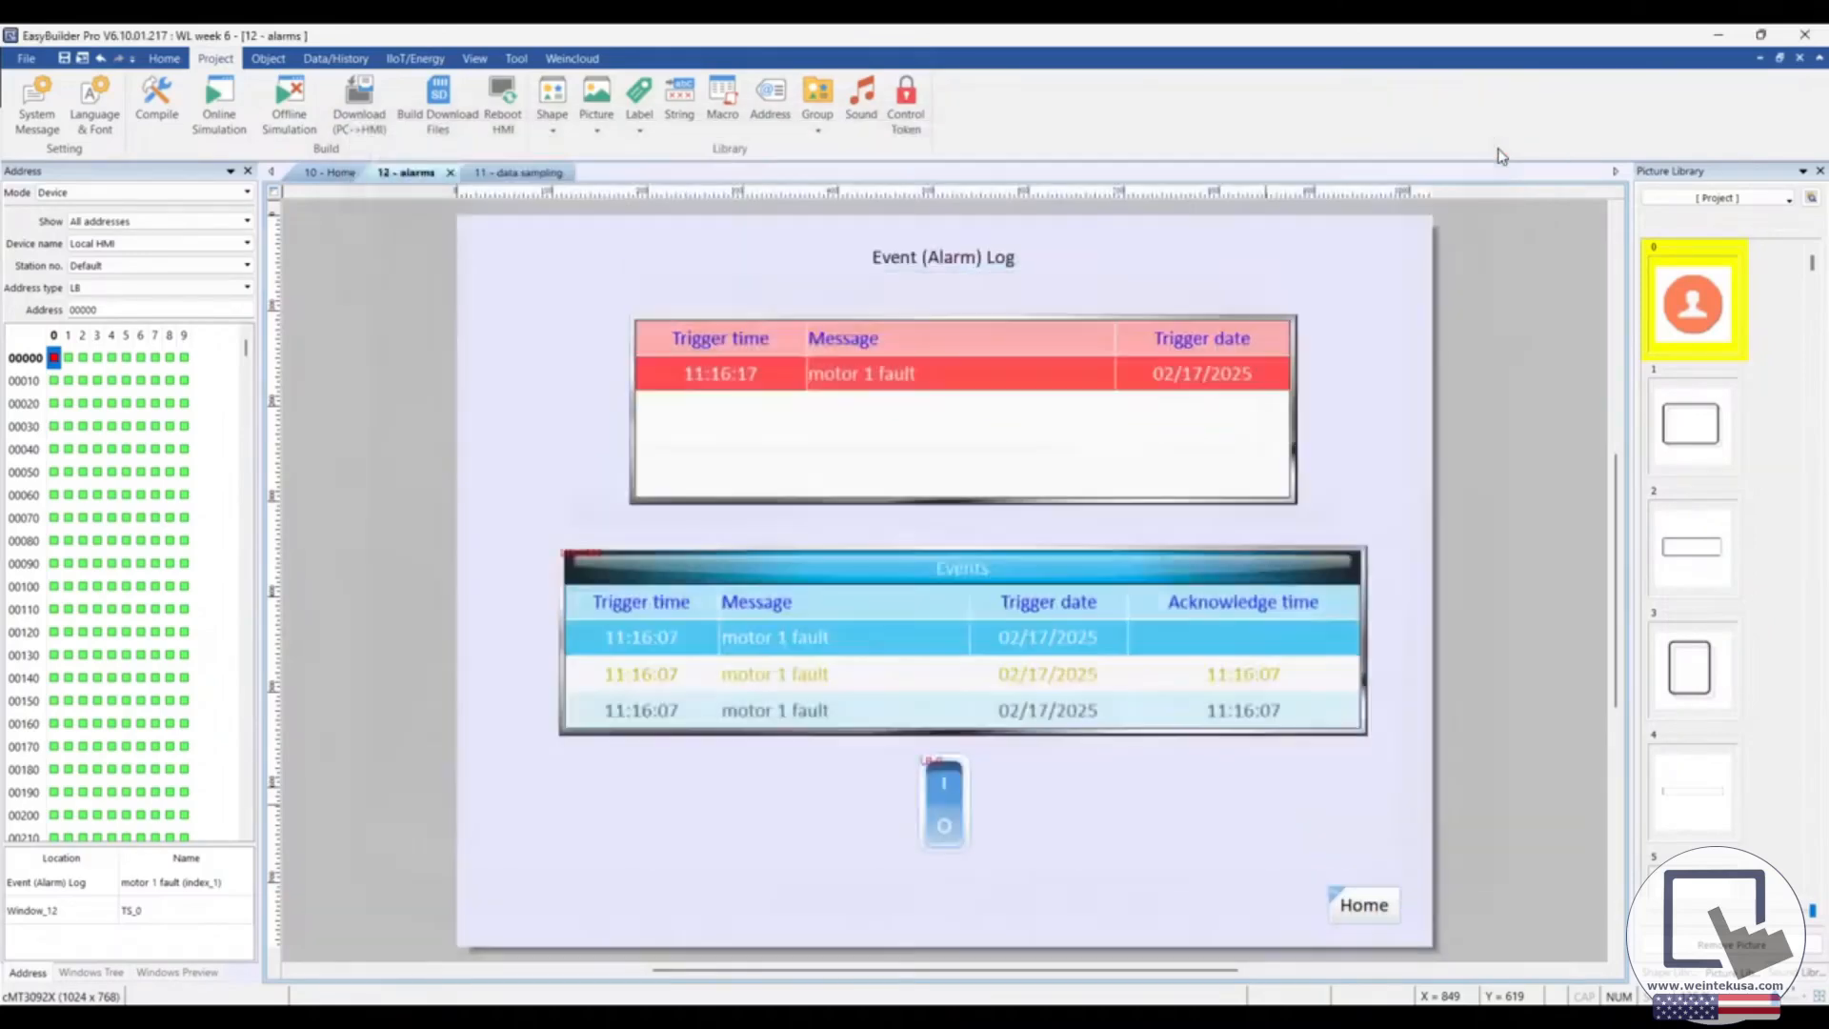
On the data sampling window, move the LW-0 and LW-1 numeric objects together slightly up and right beneath the trend display
click(519, 173)
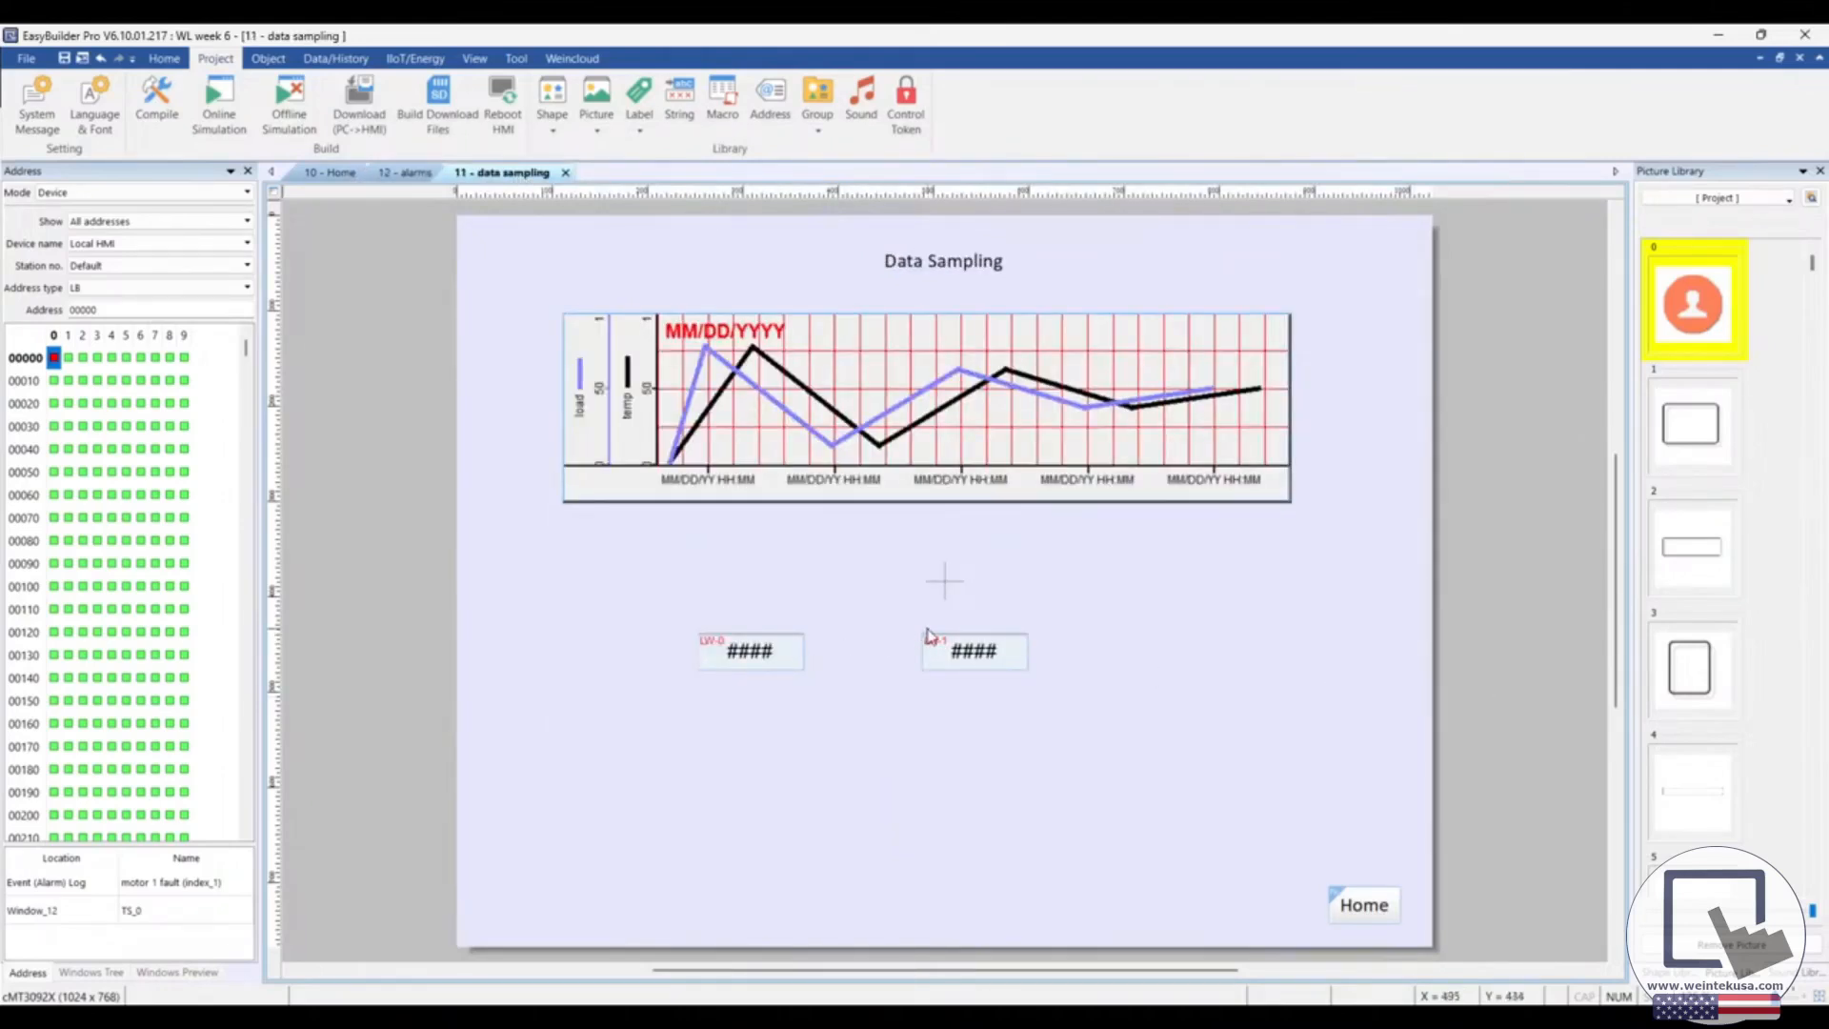
drag(684, 617, 1087, 743)
drag(977, 648, 1048, 624)
click(1039, 794)
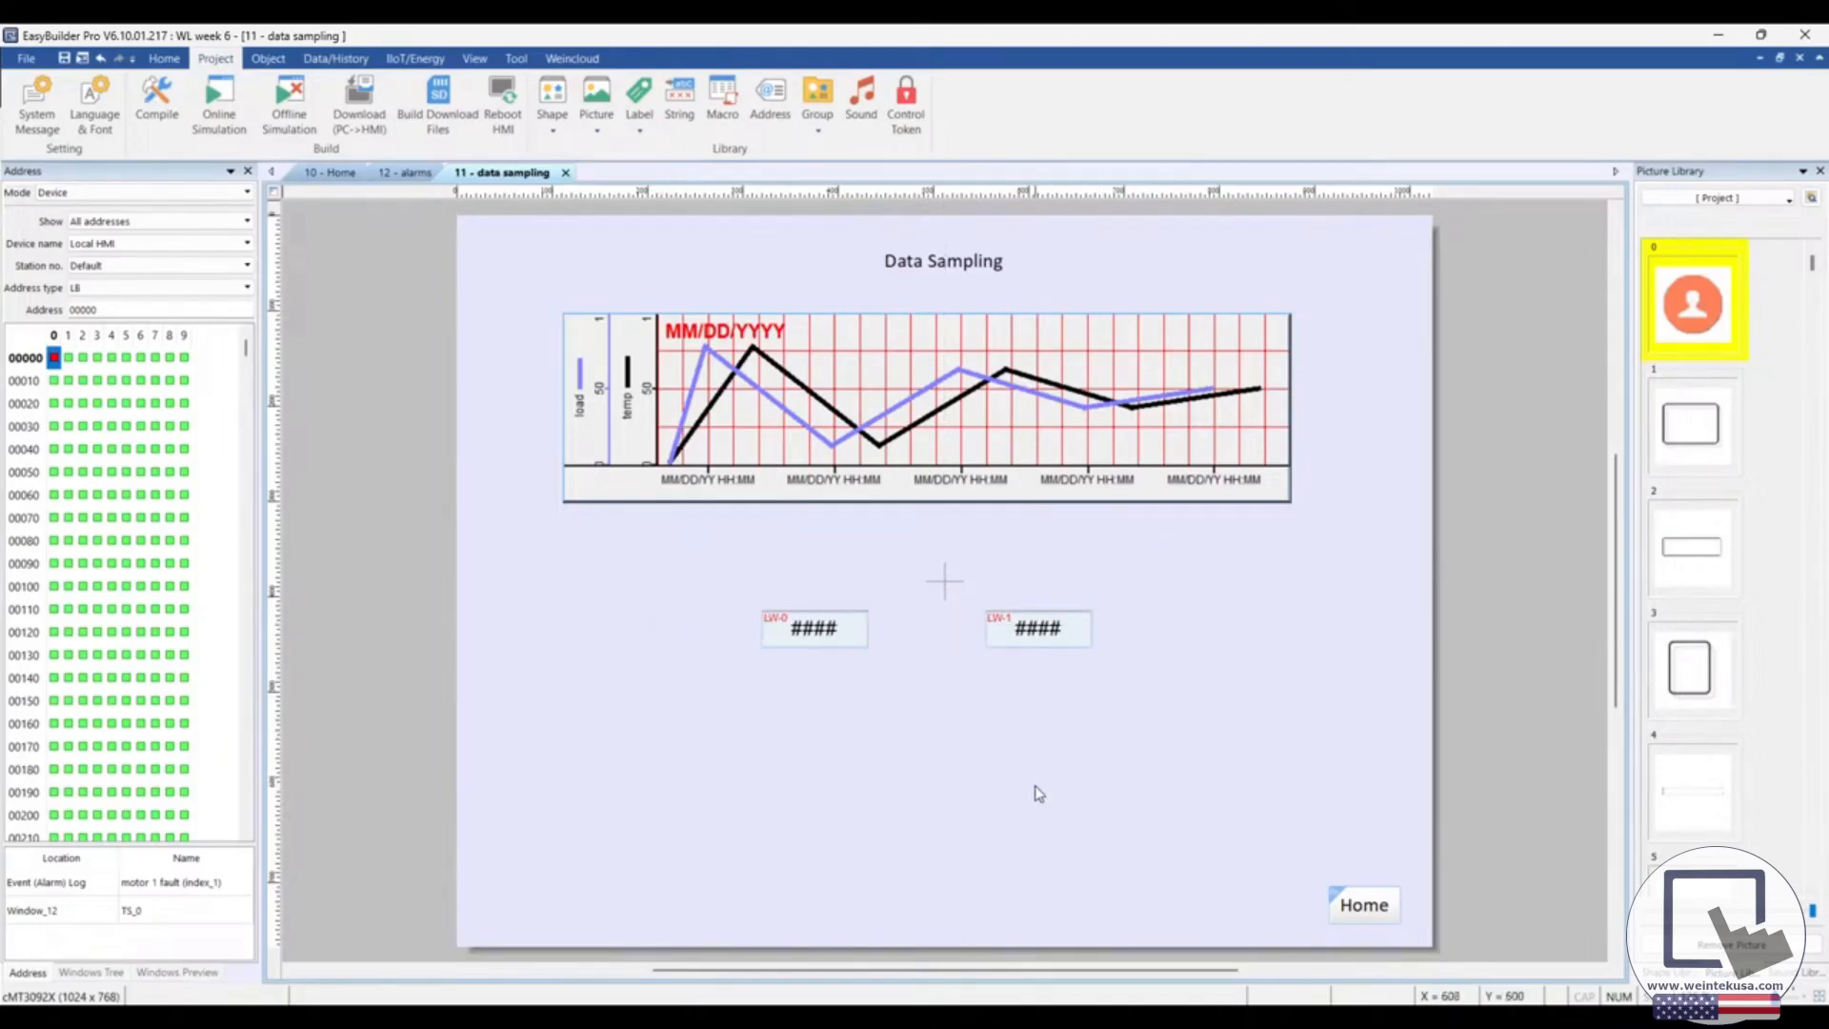
Create a per-page backup object with Historical data sampling as its file source
click(305, 60)
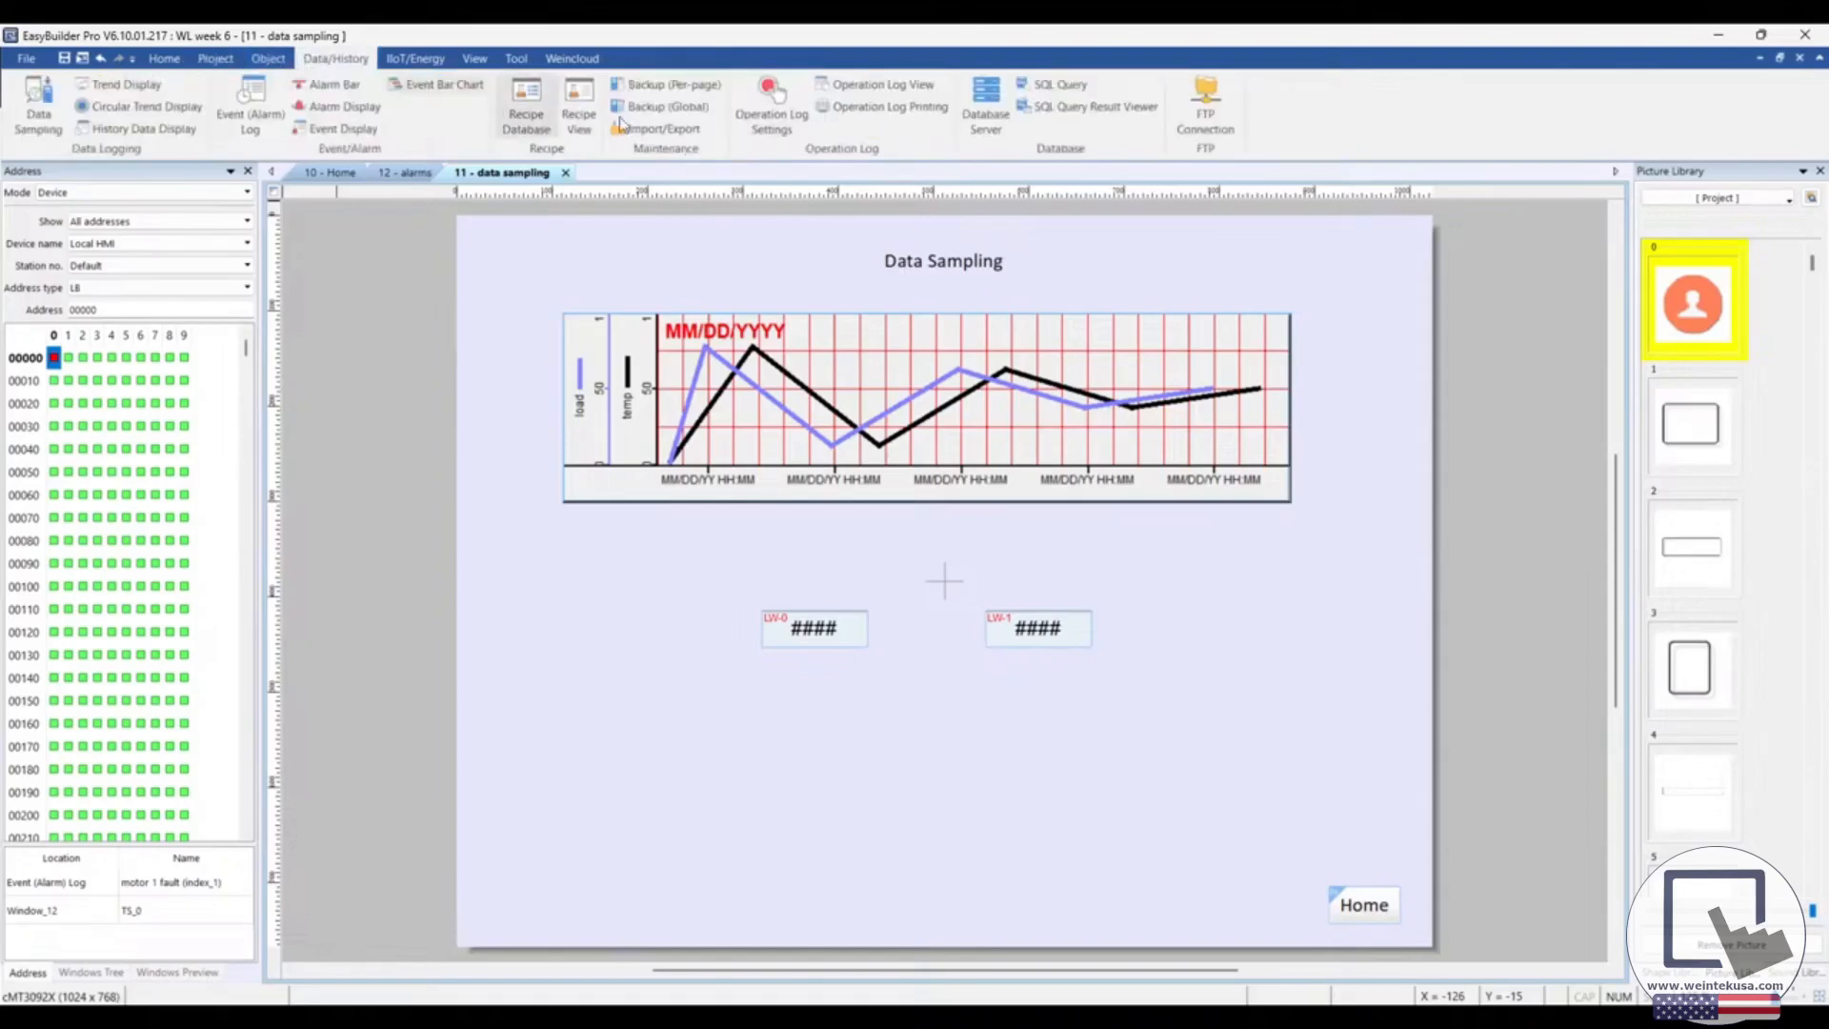
click(674, 87)
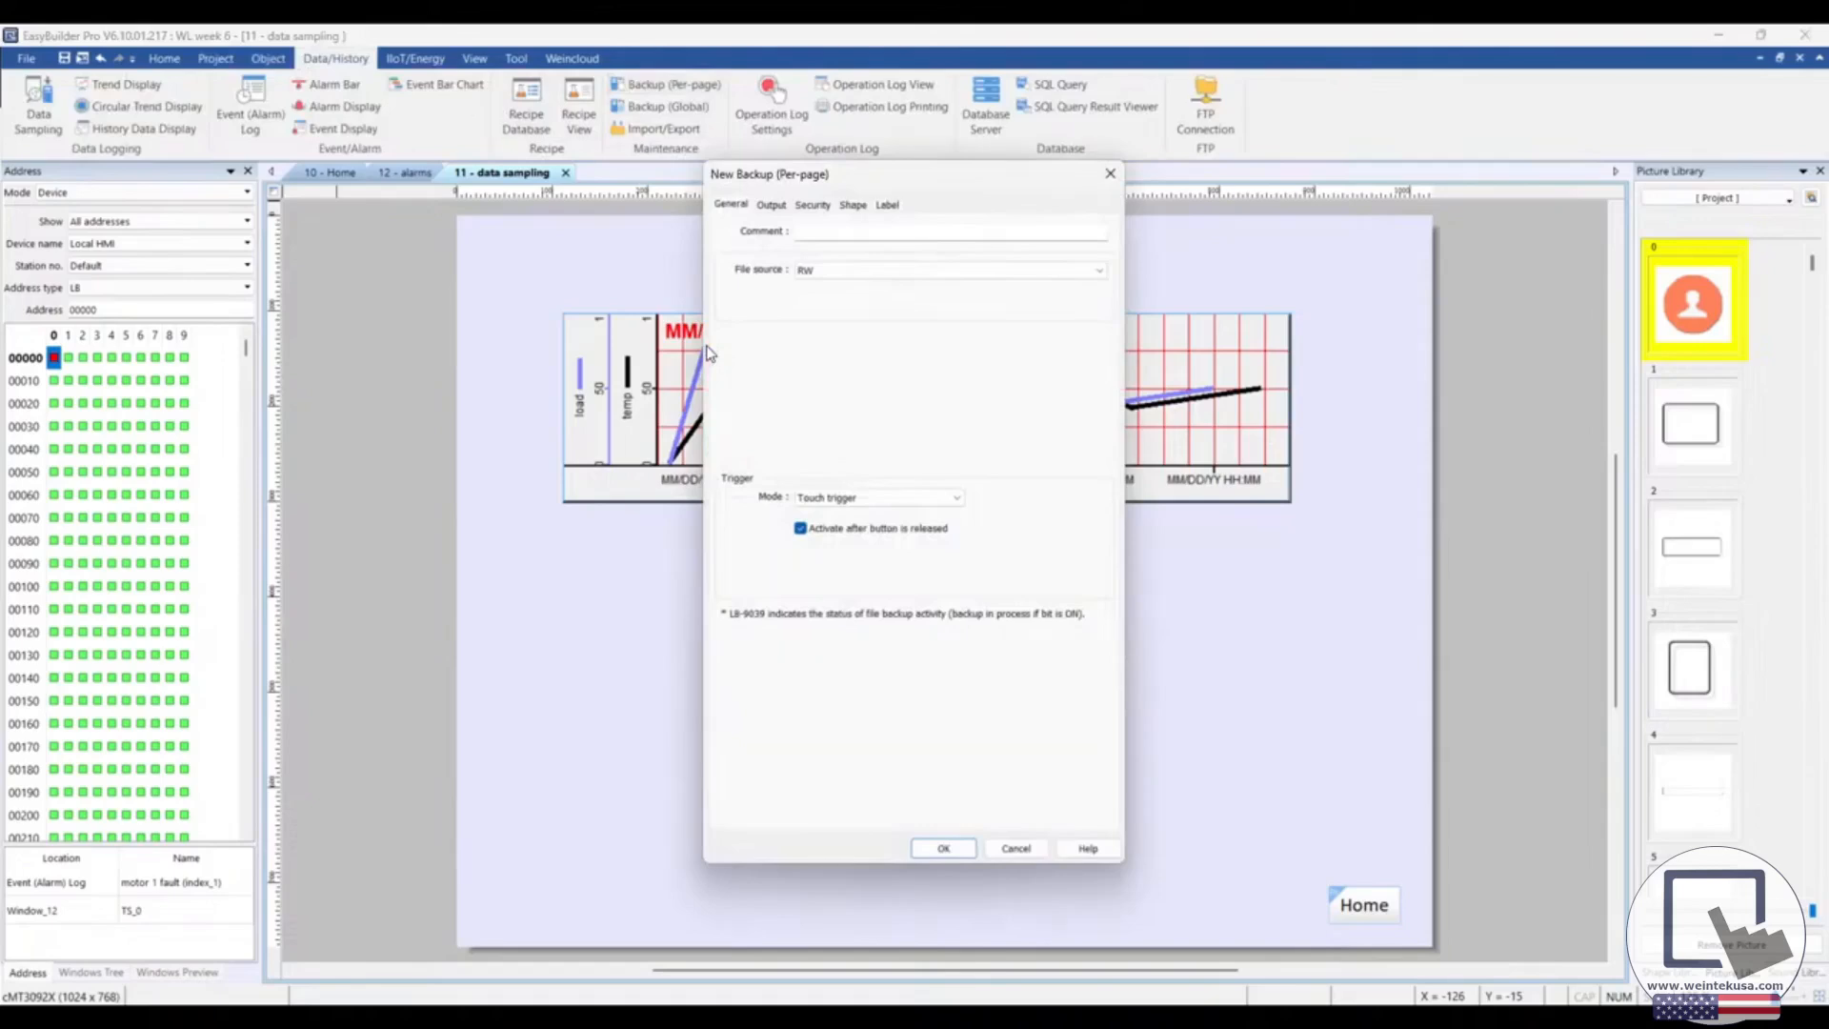
click(1031, 271)
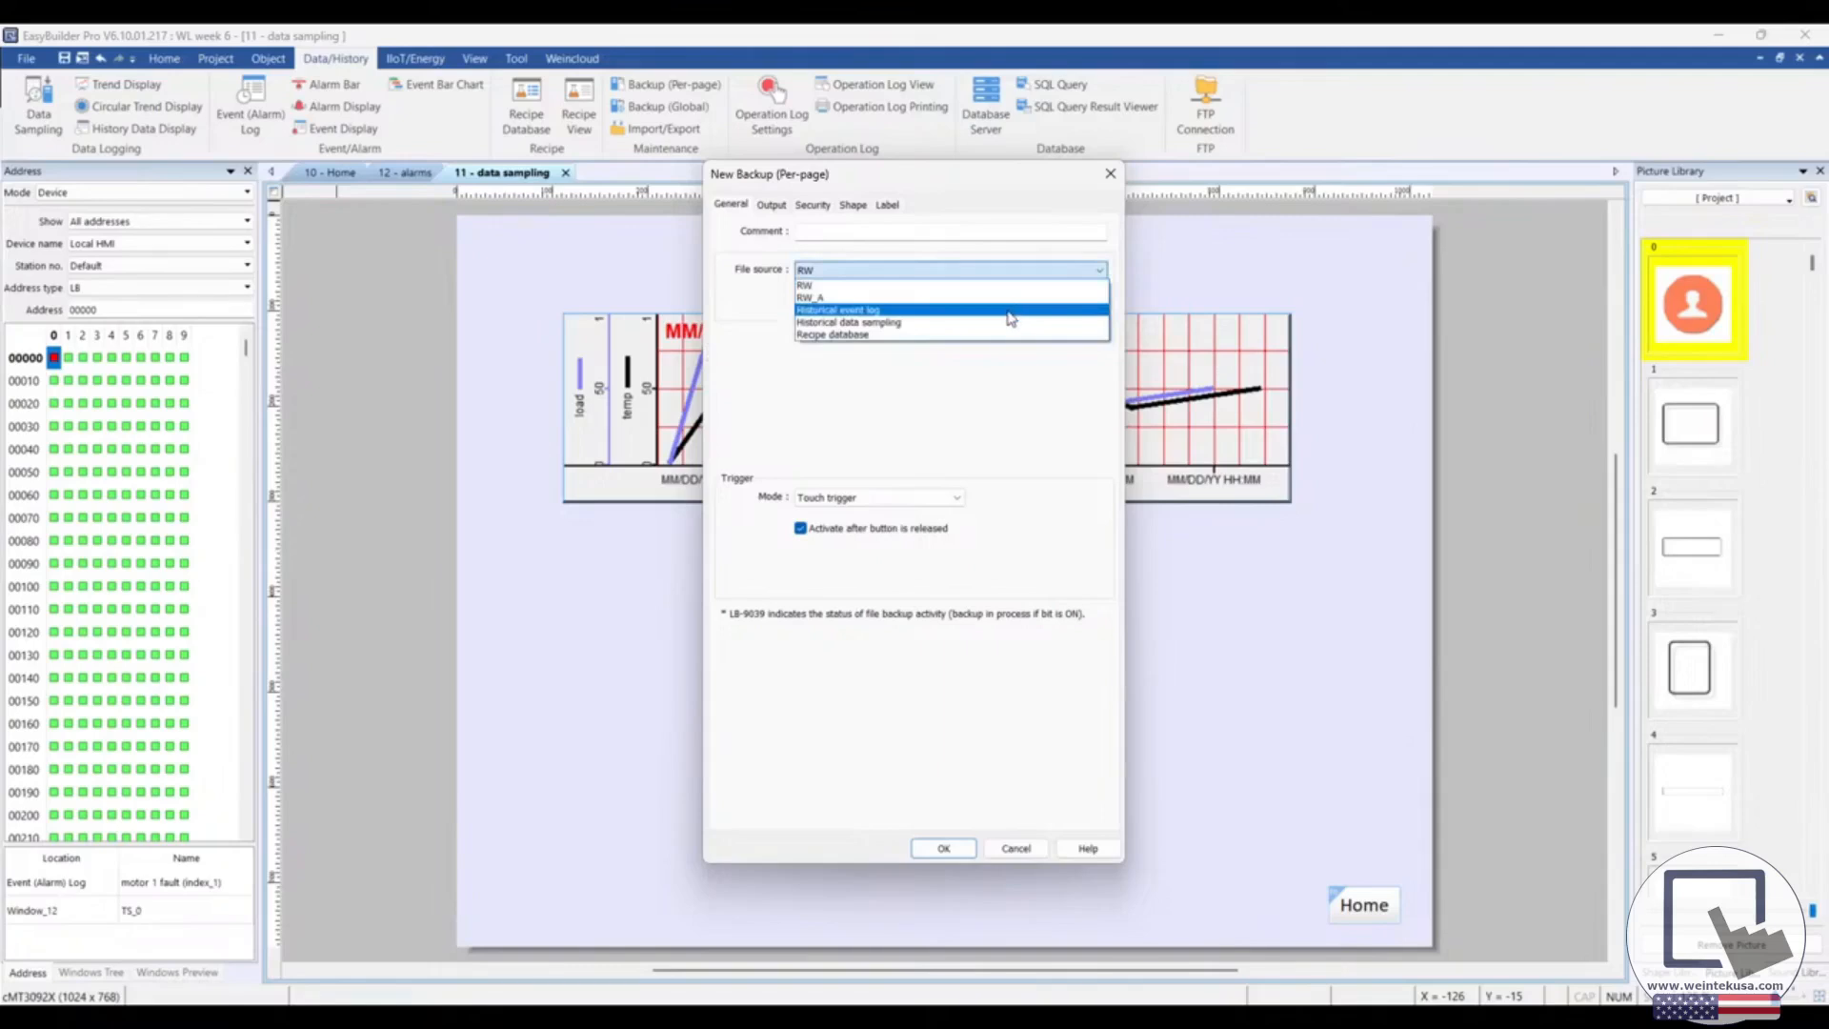
click(998, 326)
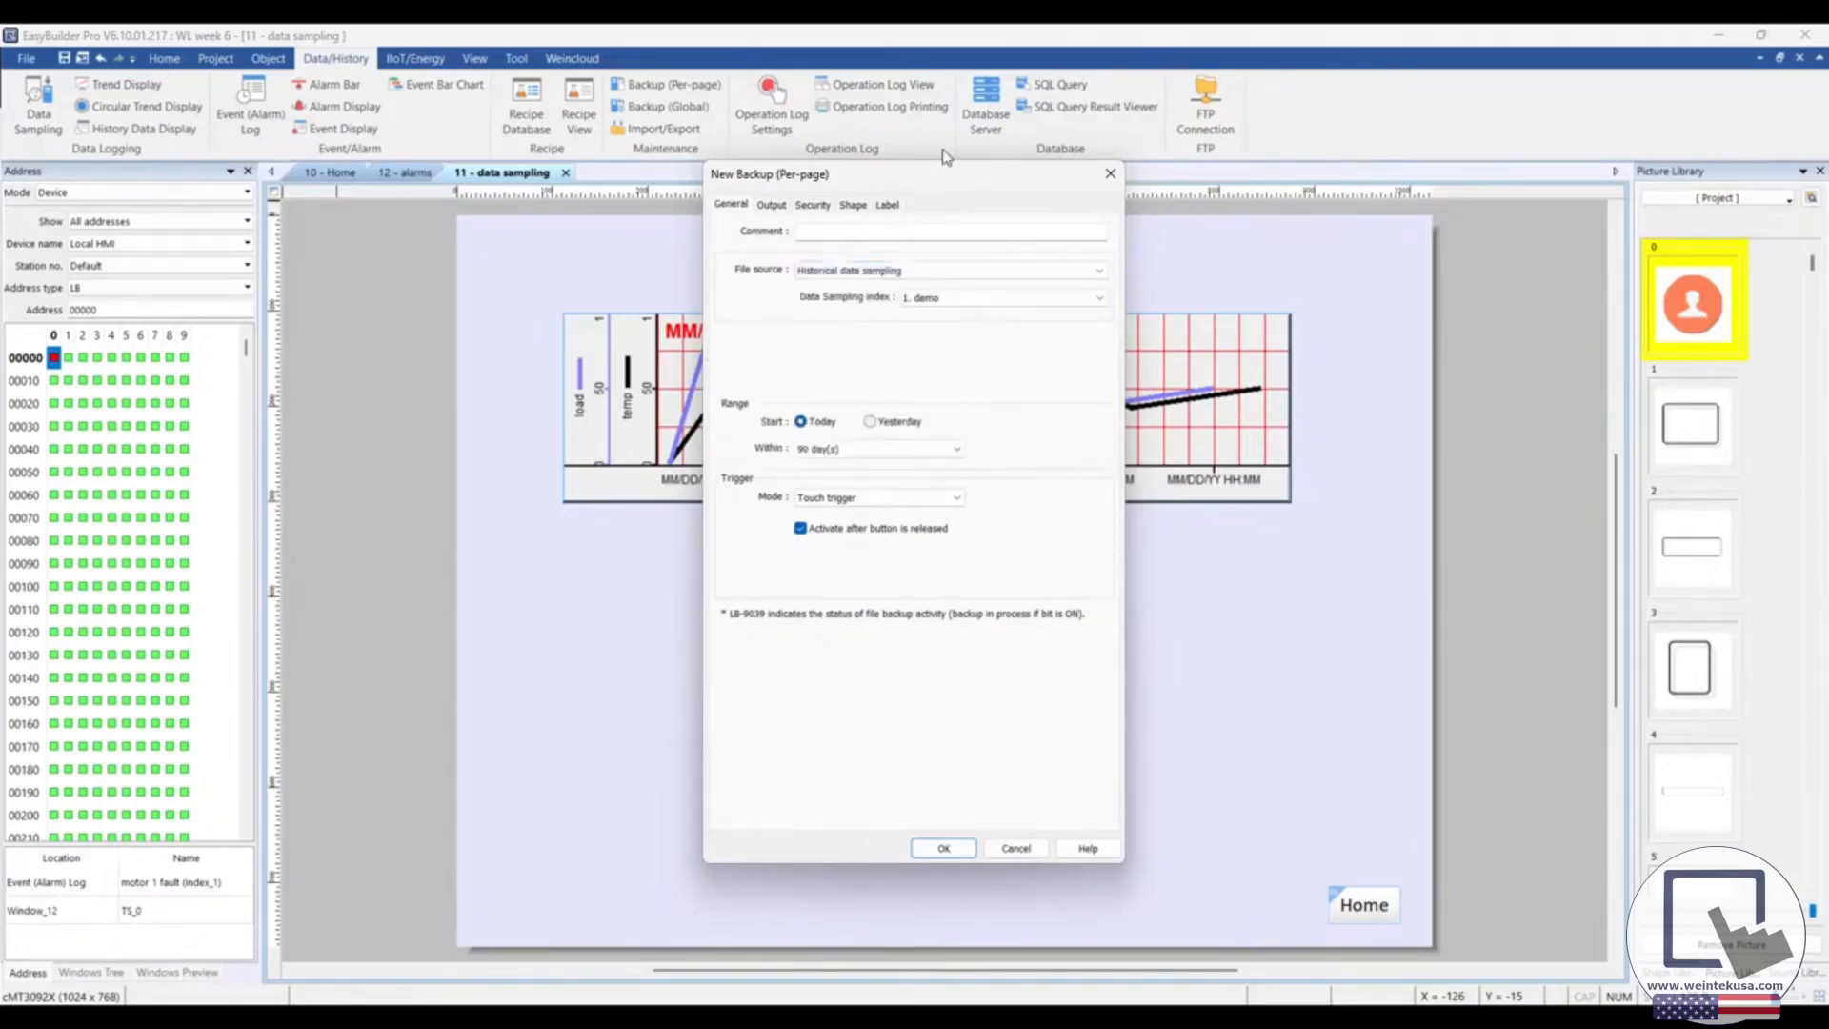
drag(953, 181, 1007, 113)
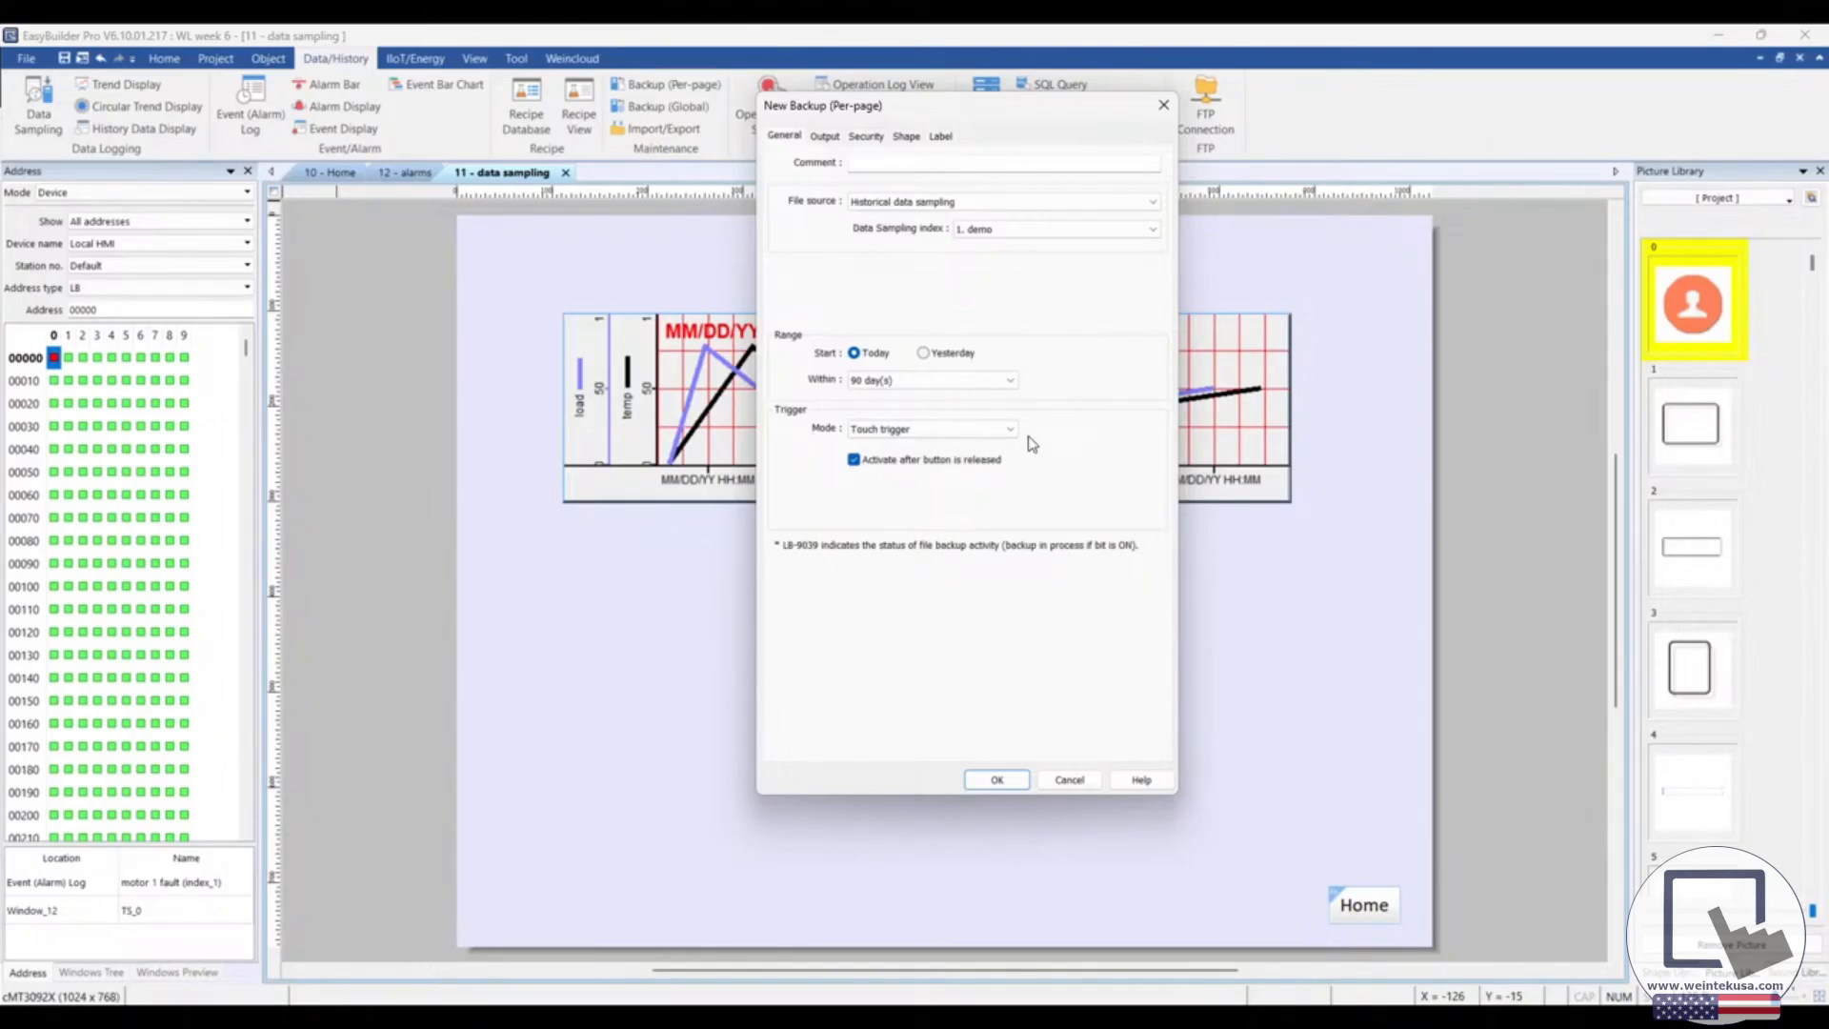
Set the backup format to Comma Separated Values (*.csv) without millisecond information, and place the button below the numeric objects
click(825, 140)
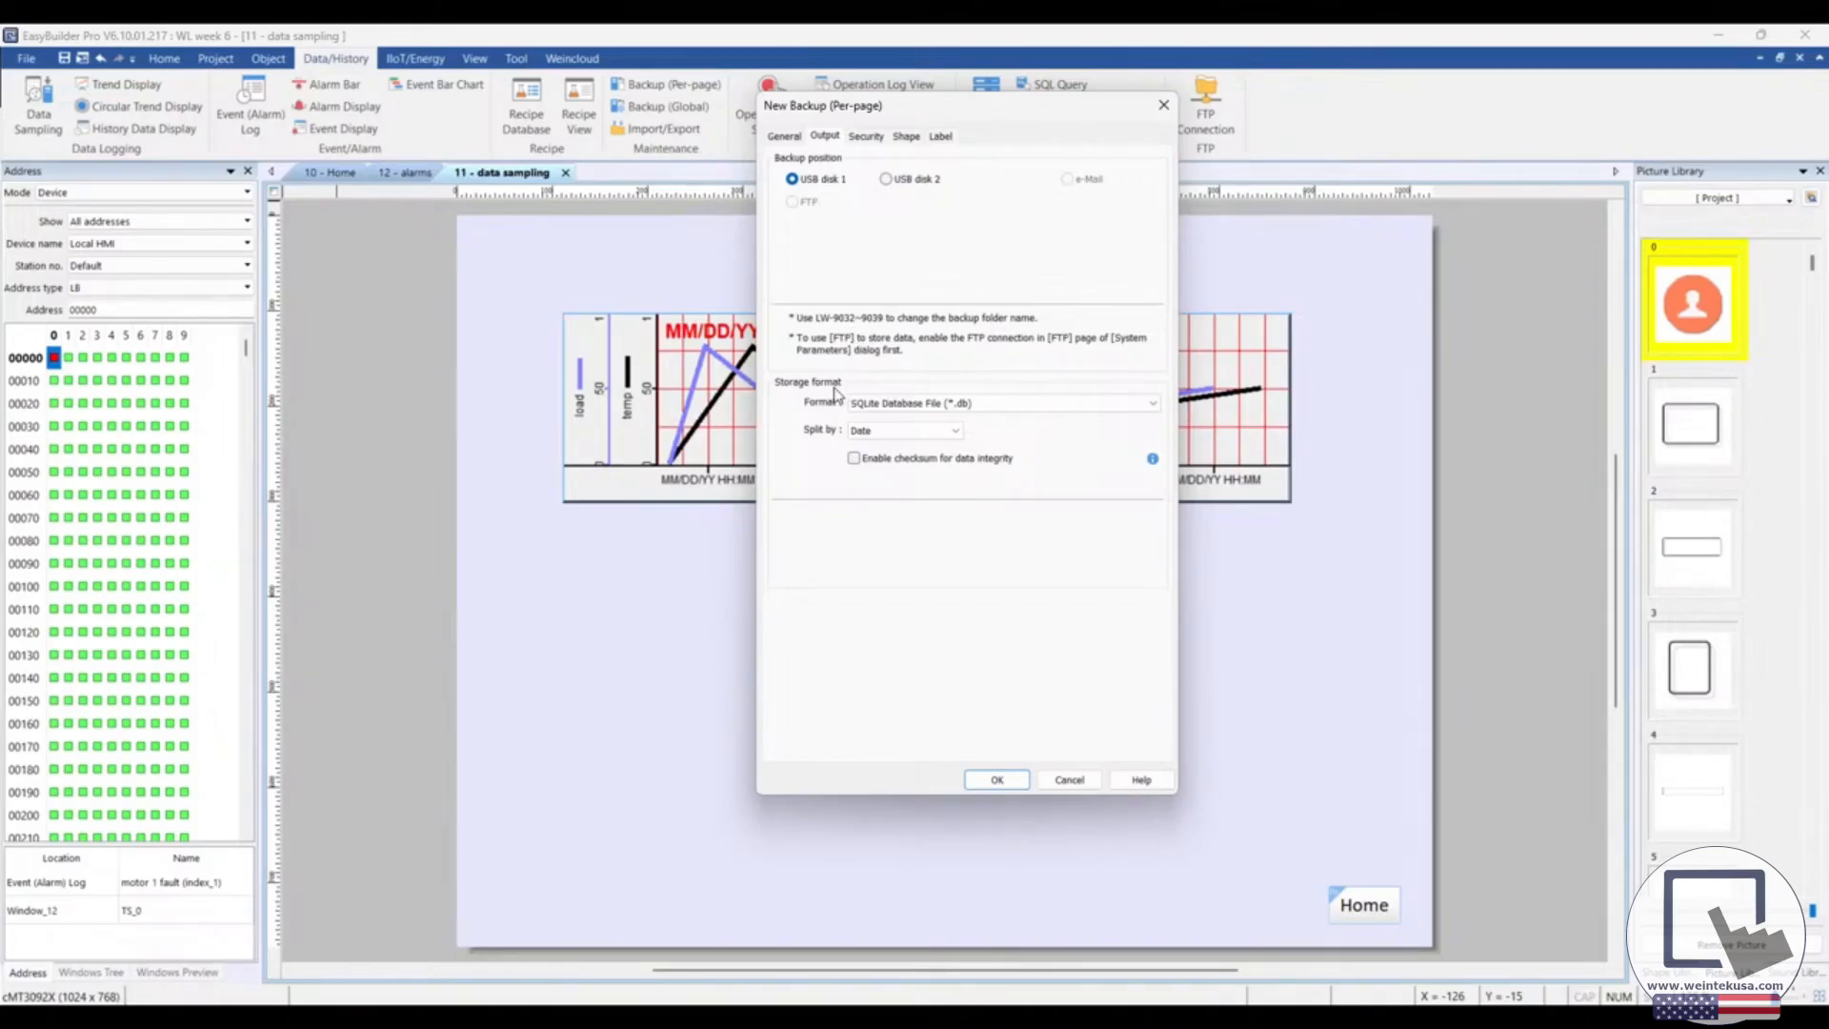
click(1043, 405)
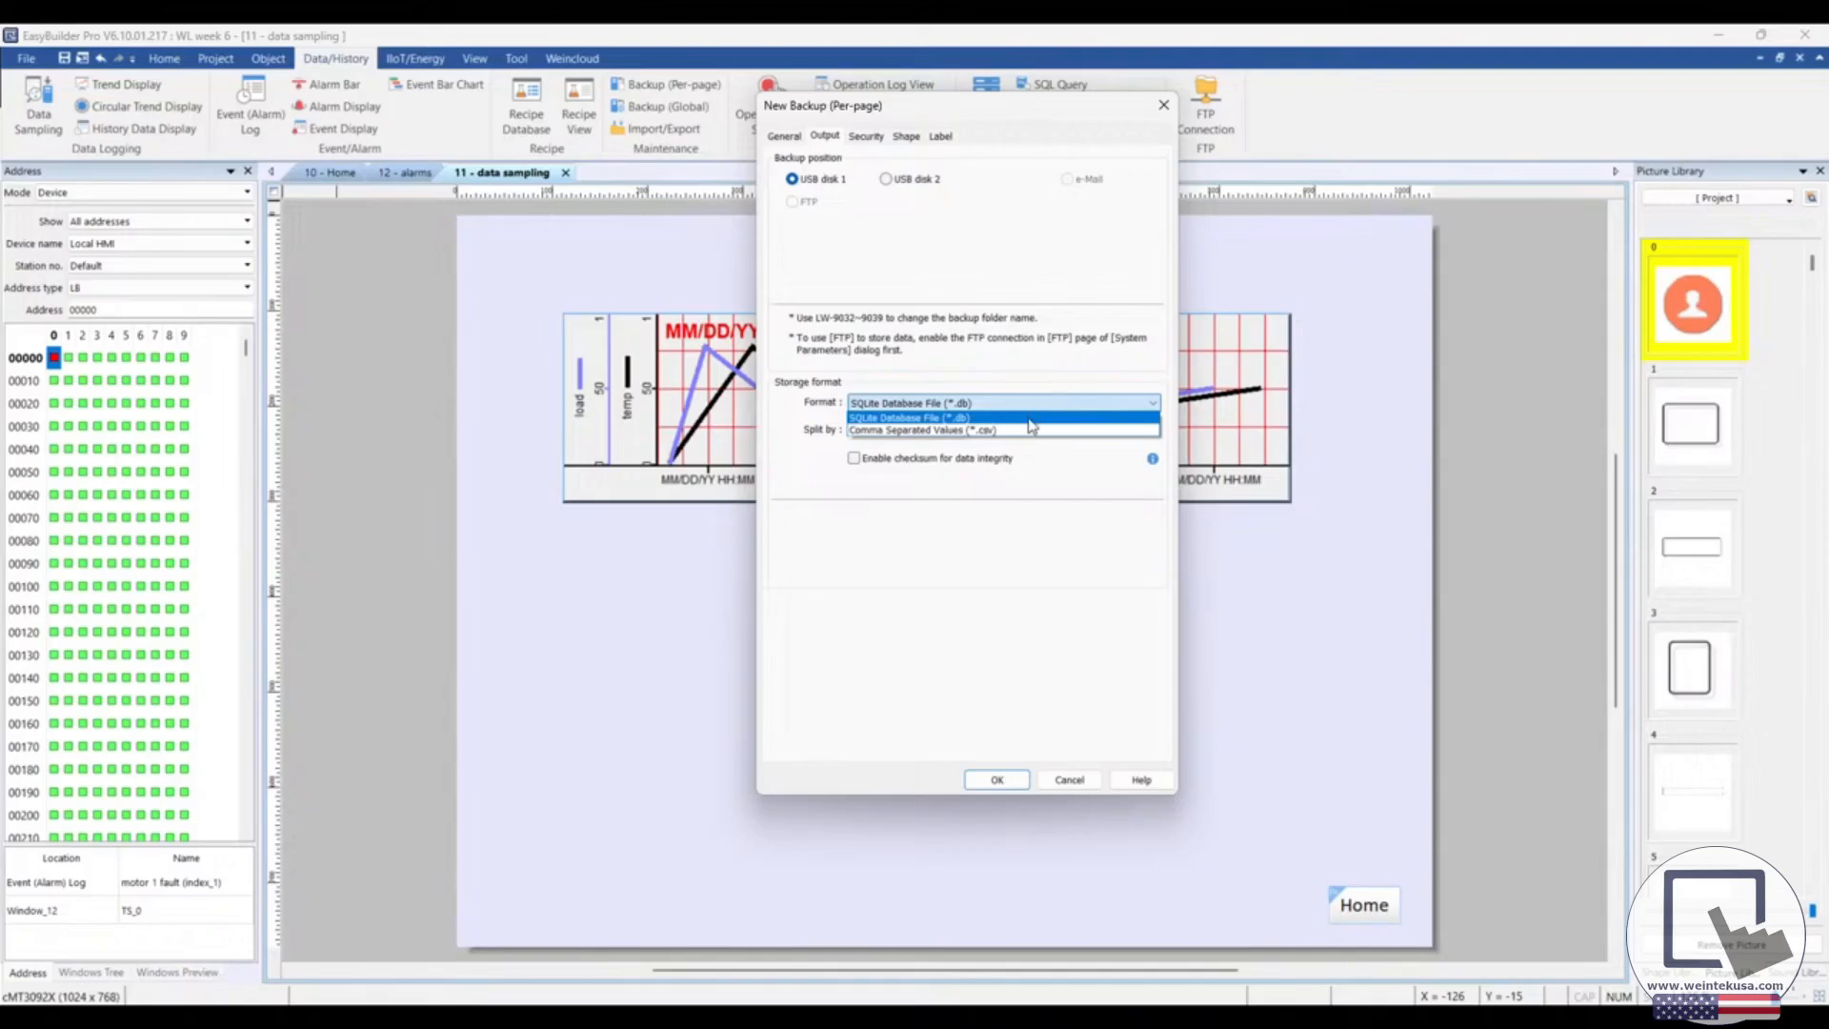
click(1032, 430)
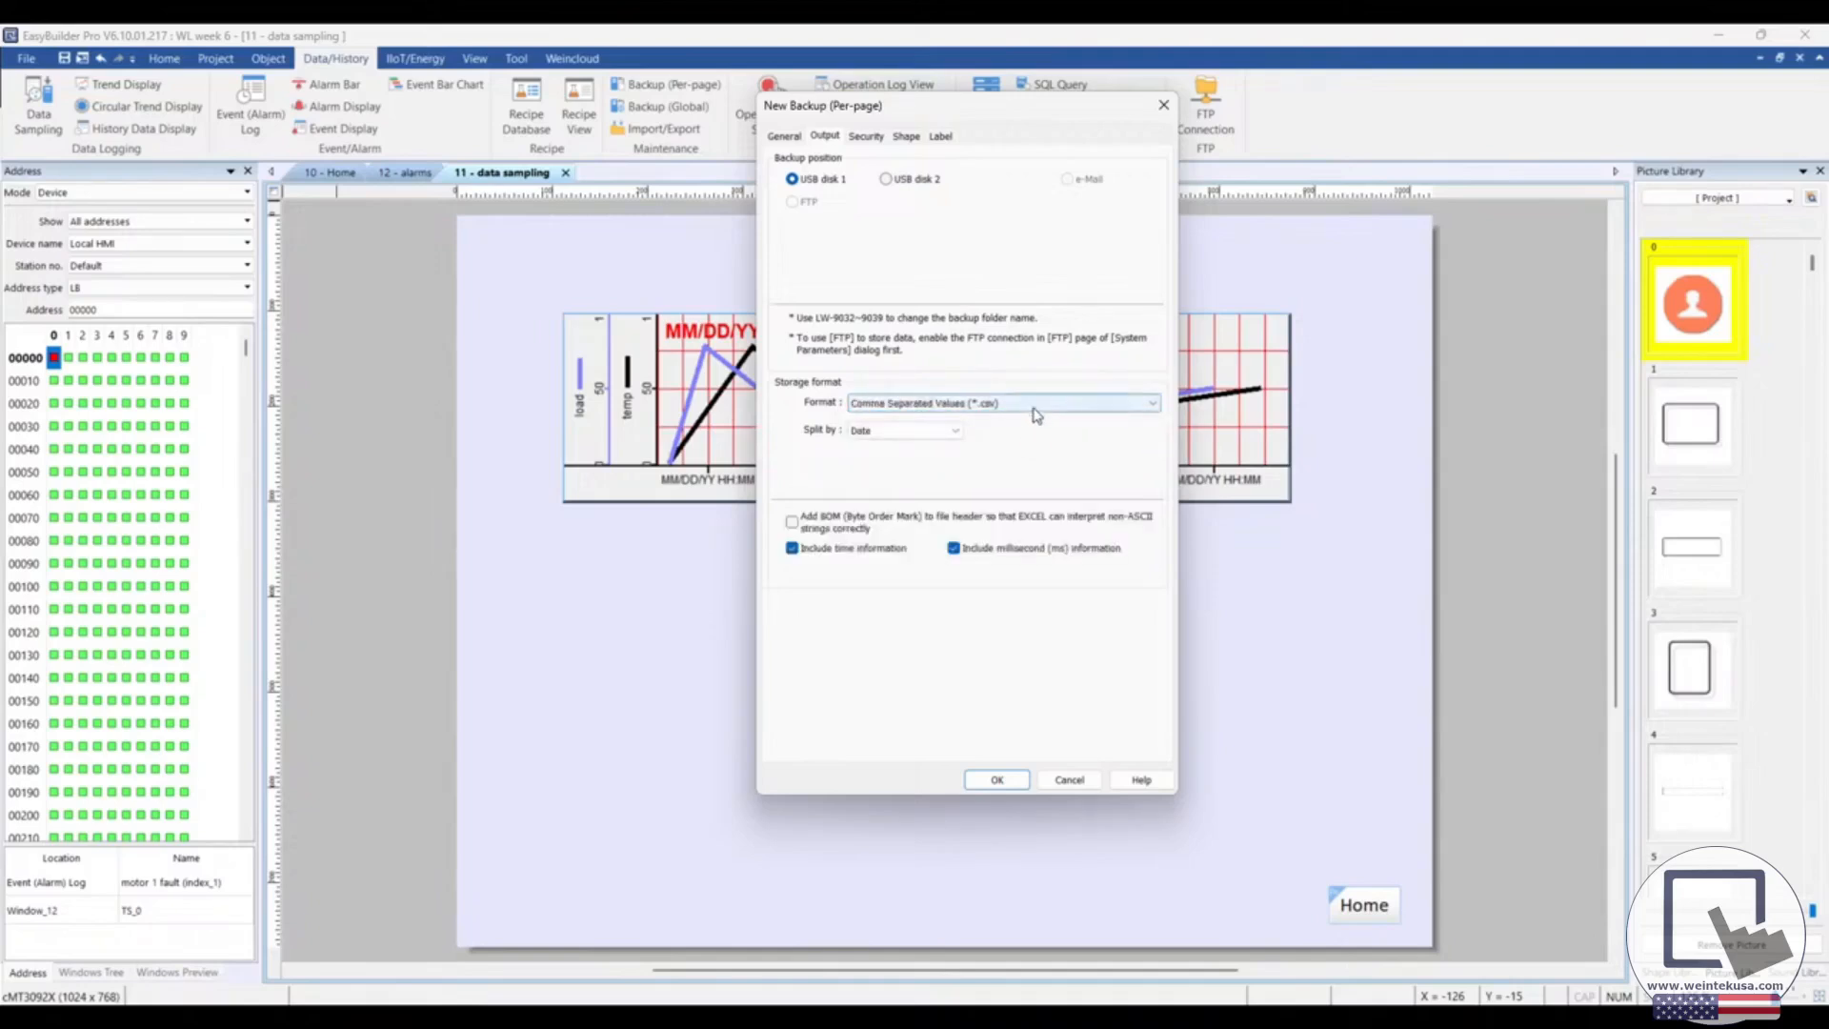
click(955, 550)
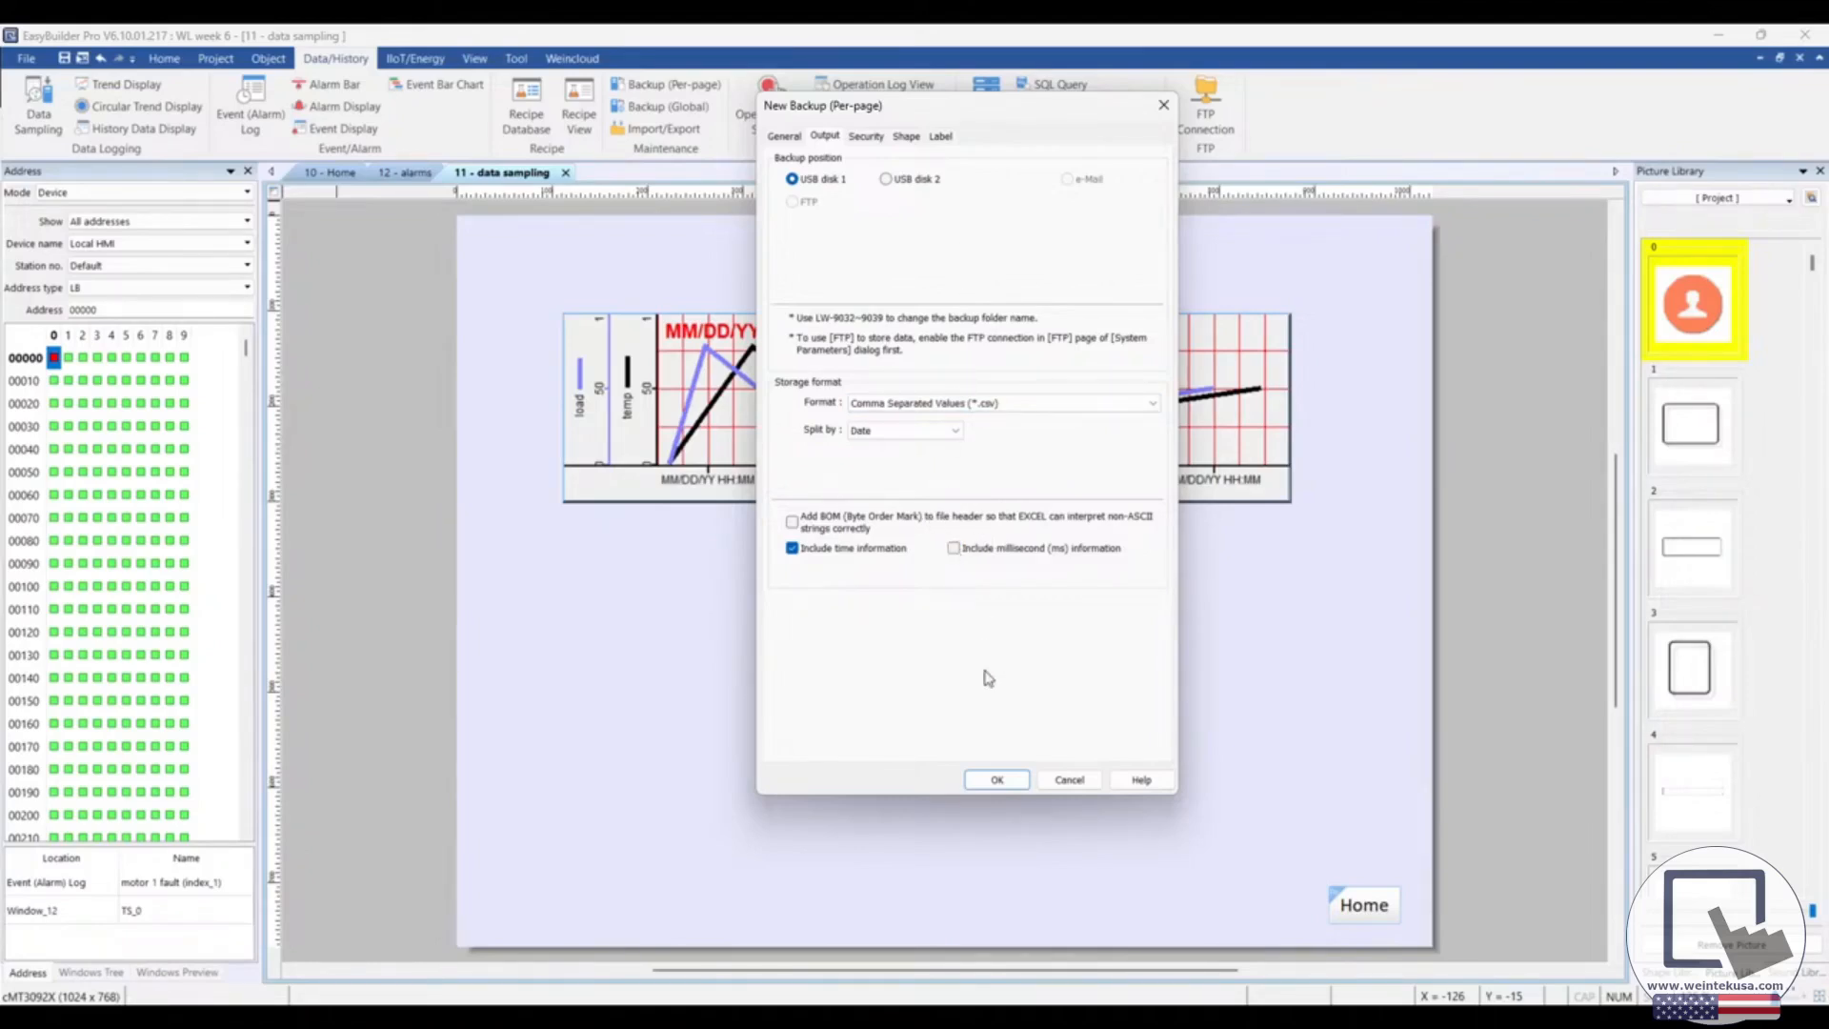
click(991, 779)
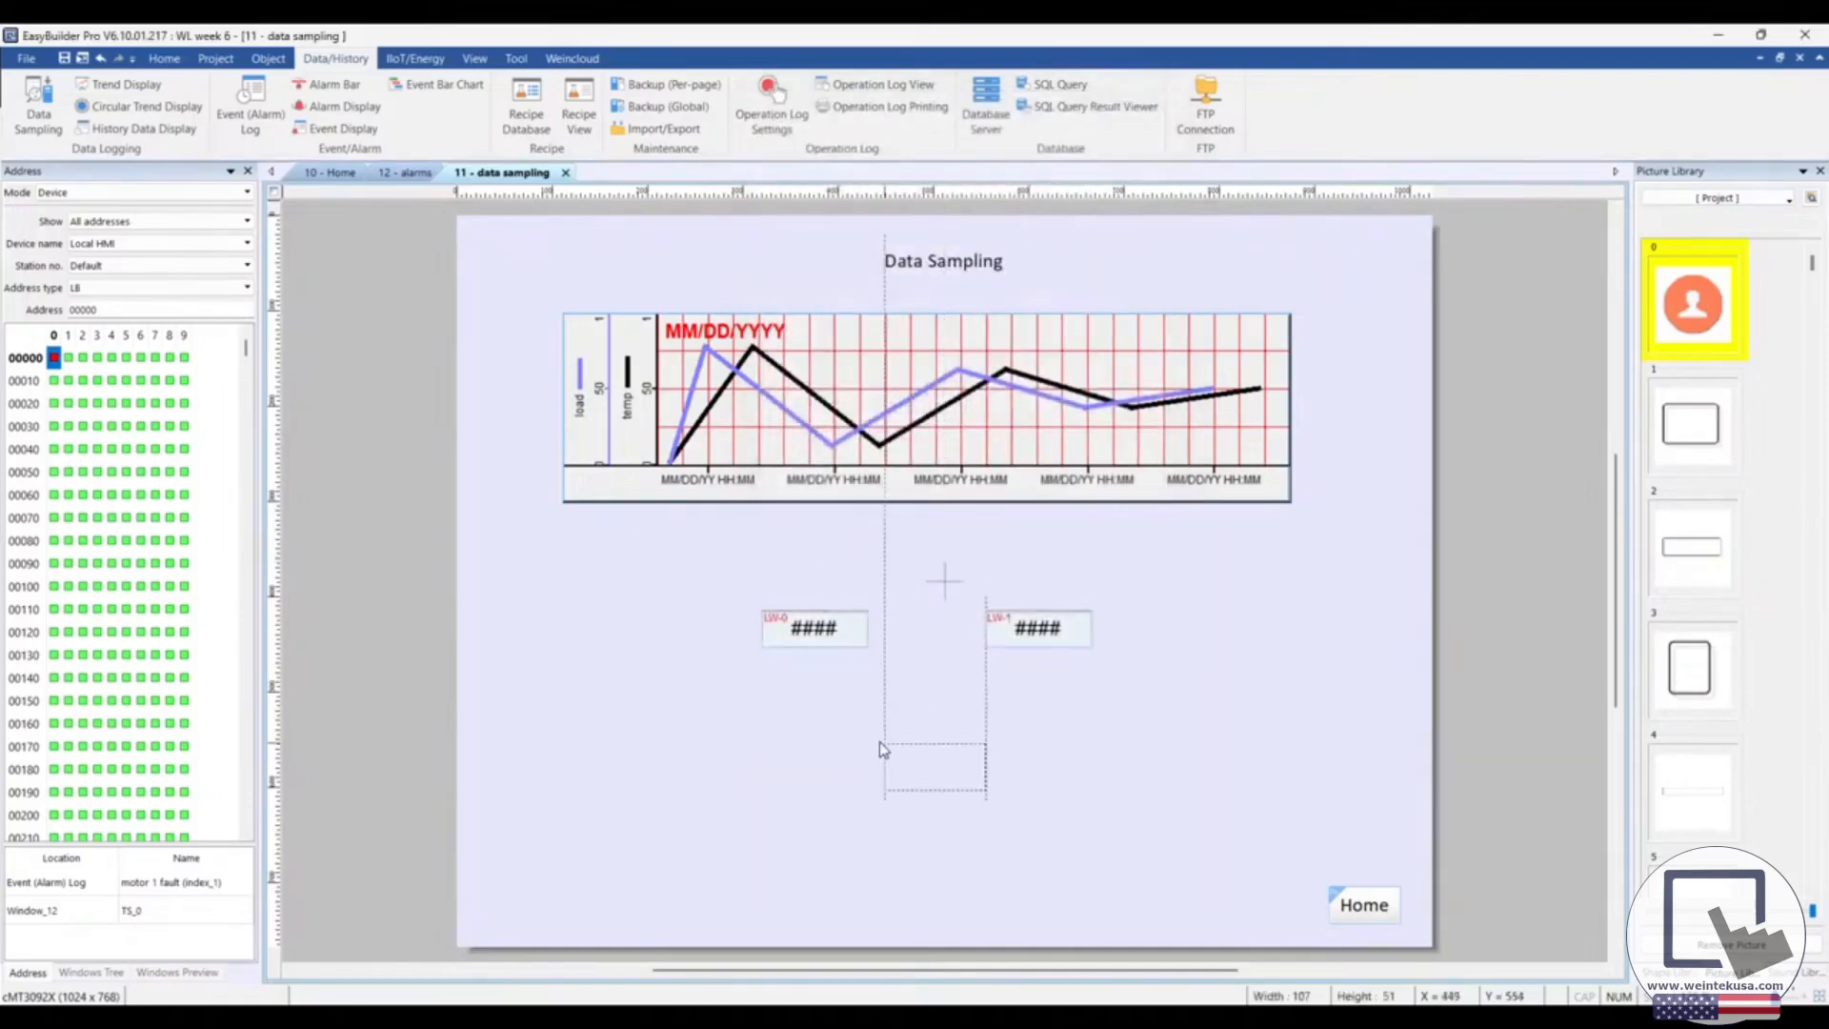
click(866, 758)
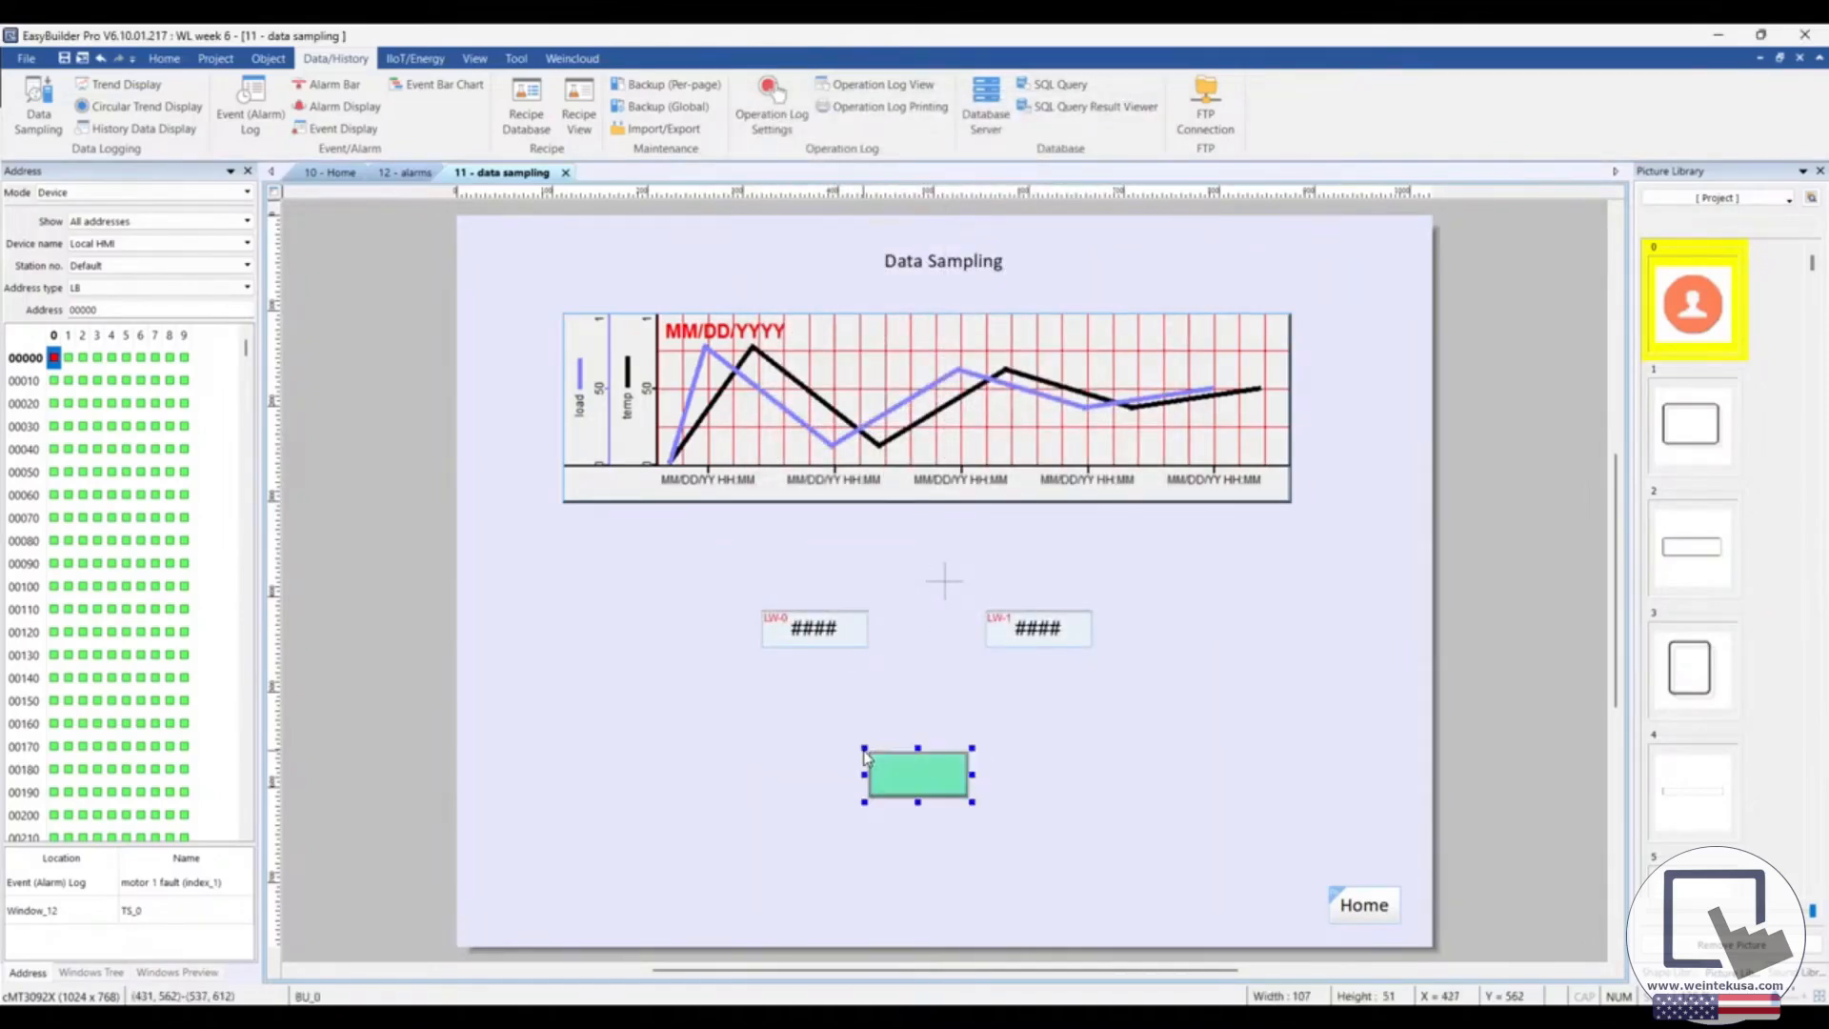
Run the simulation of the data sampling window and enlarge the viewer to show the whole screen
click(273, 61)
click(227, 60)
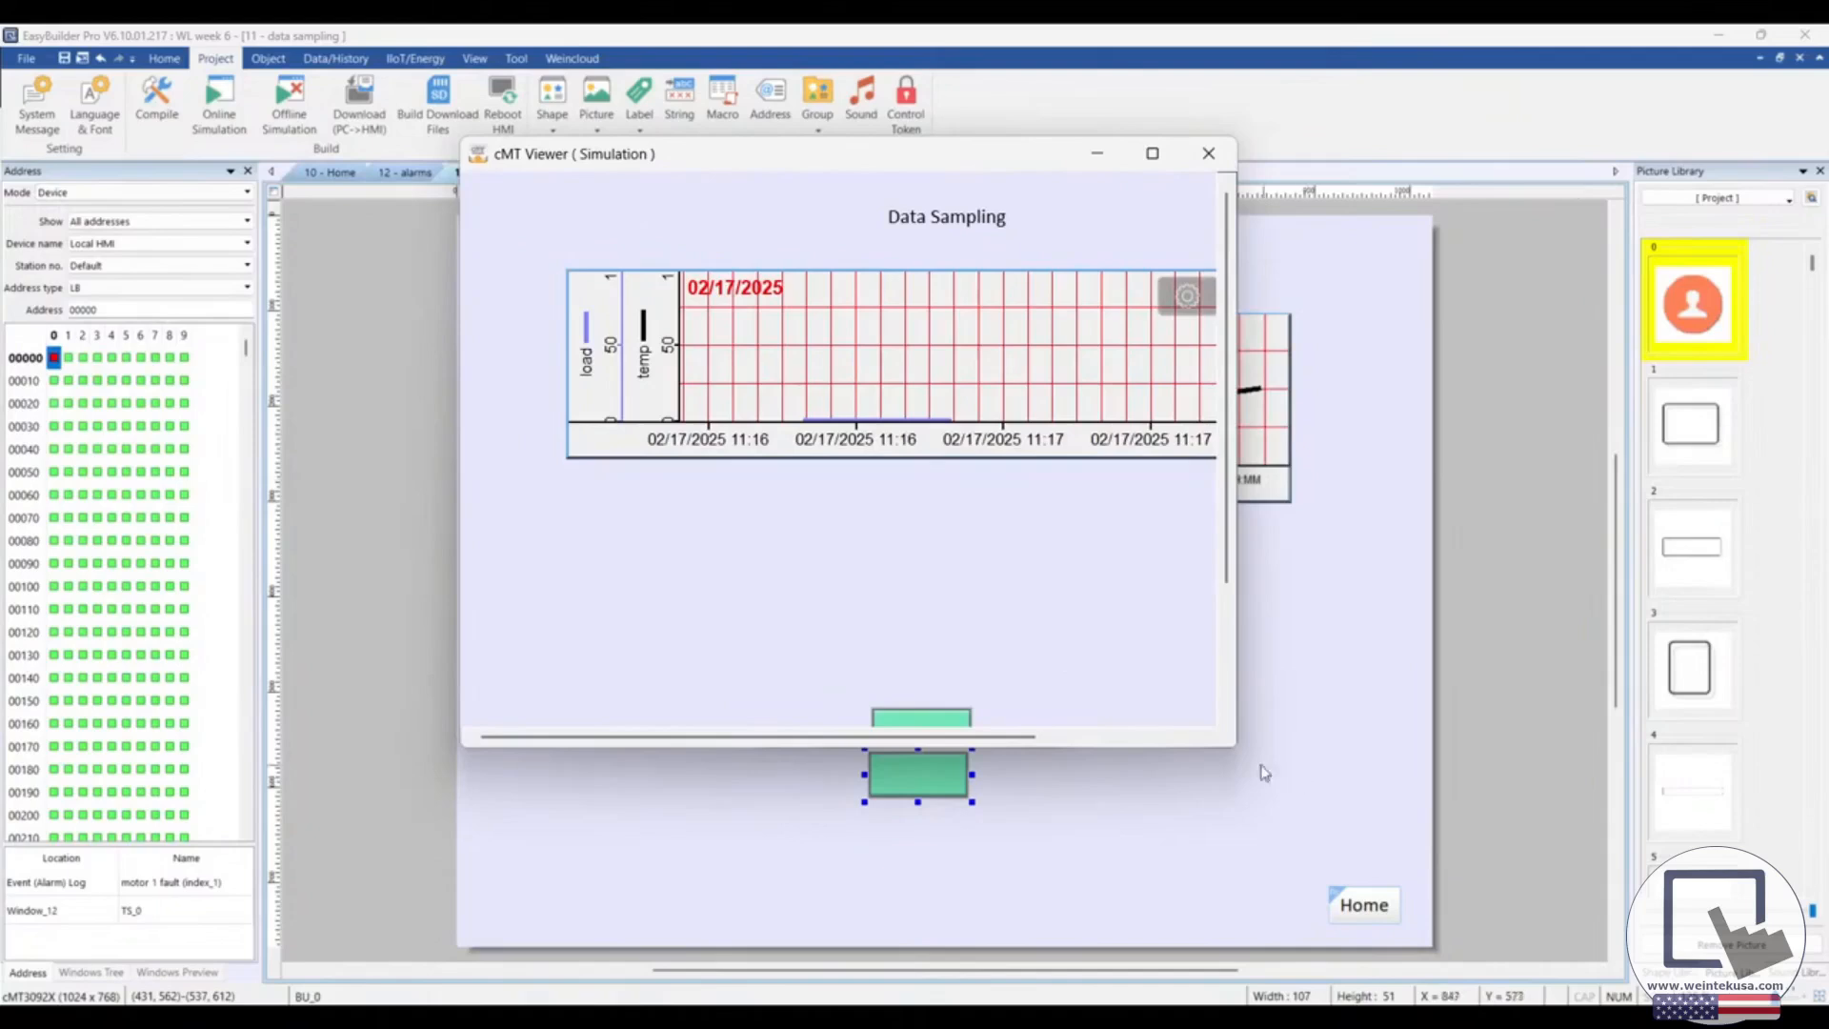
drag(1236, 746, 1623, 942)
In the simulation, enter 10 for the temp value and 22 for the load value in the numeric objects
click(910, 608)
text(10)
key(Return)
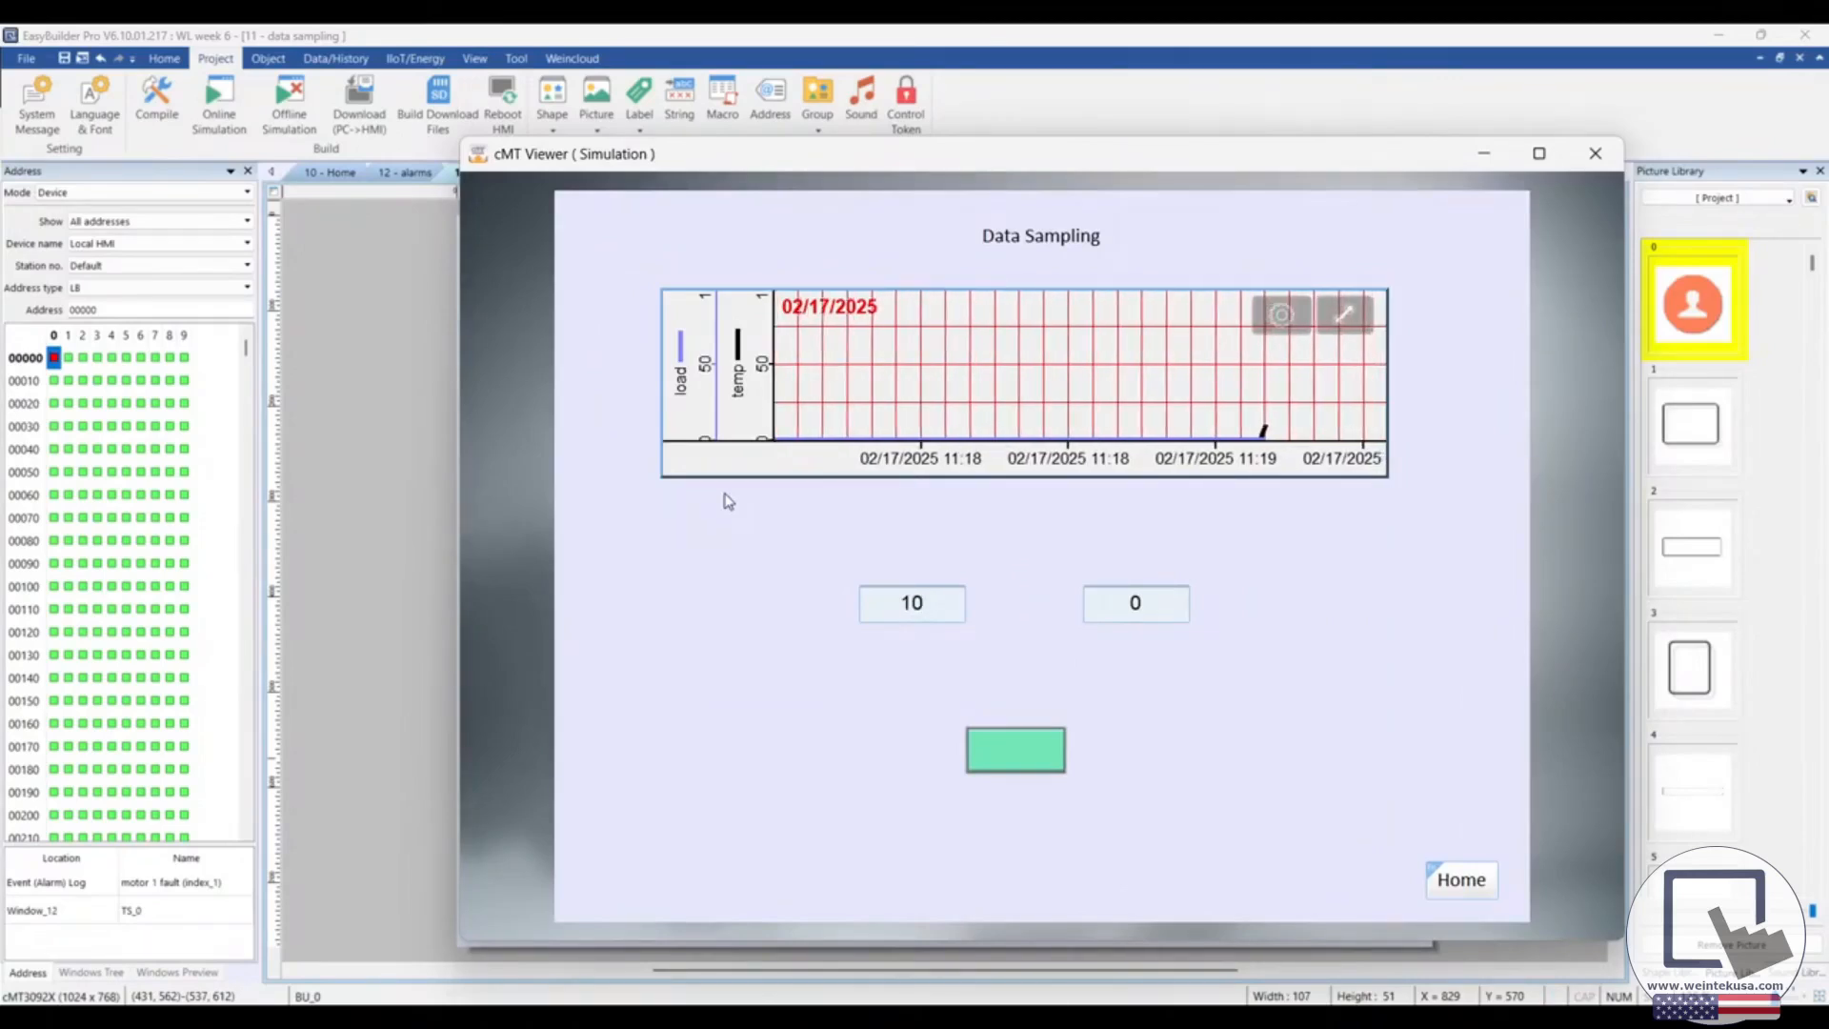
click(1124, 608)
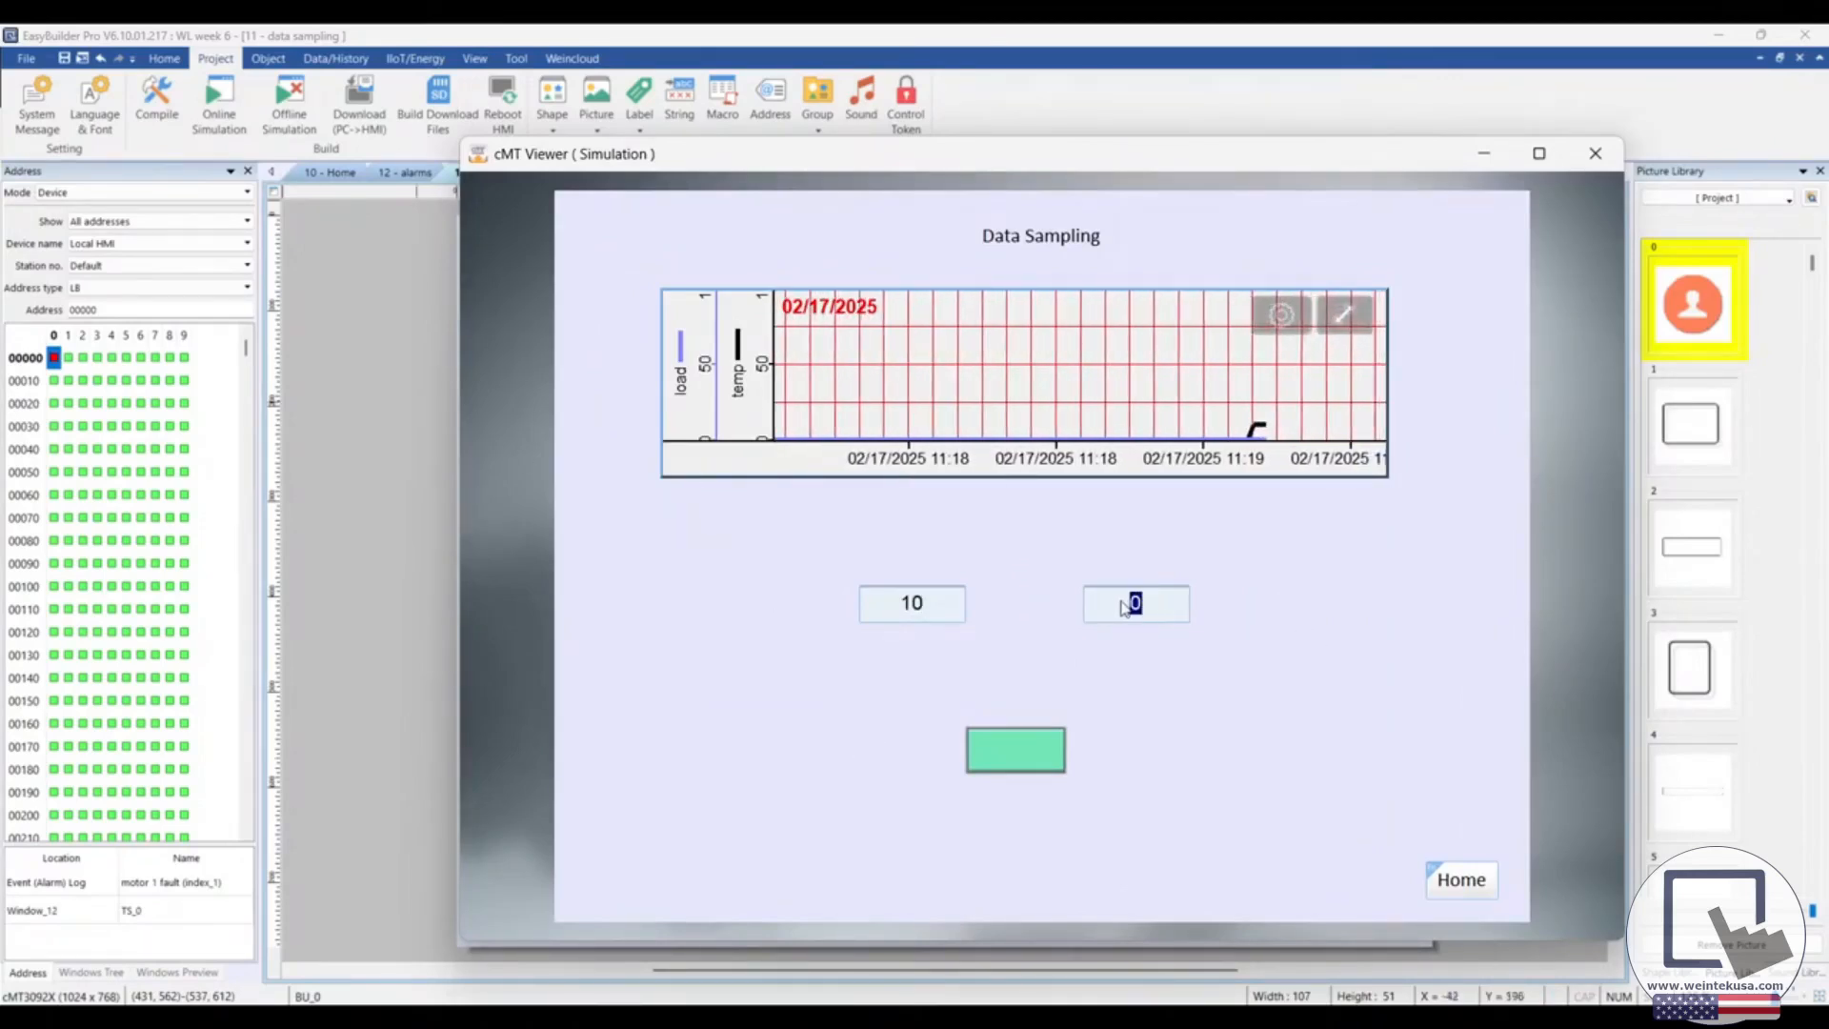
text(22)
key(Return)
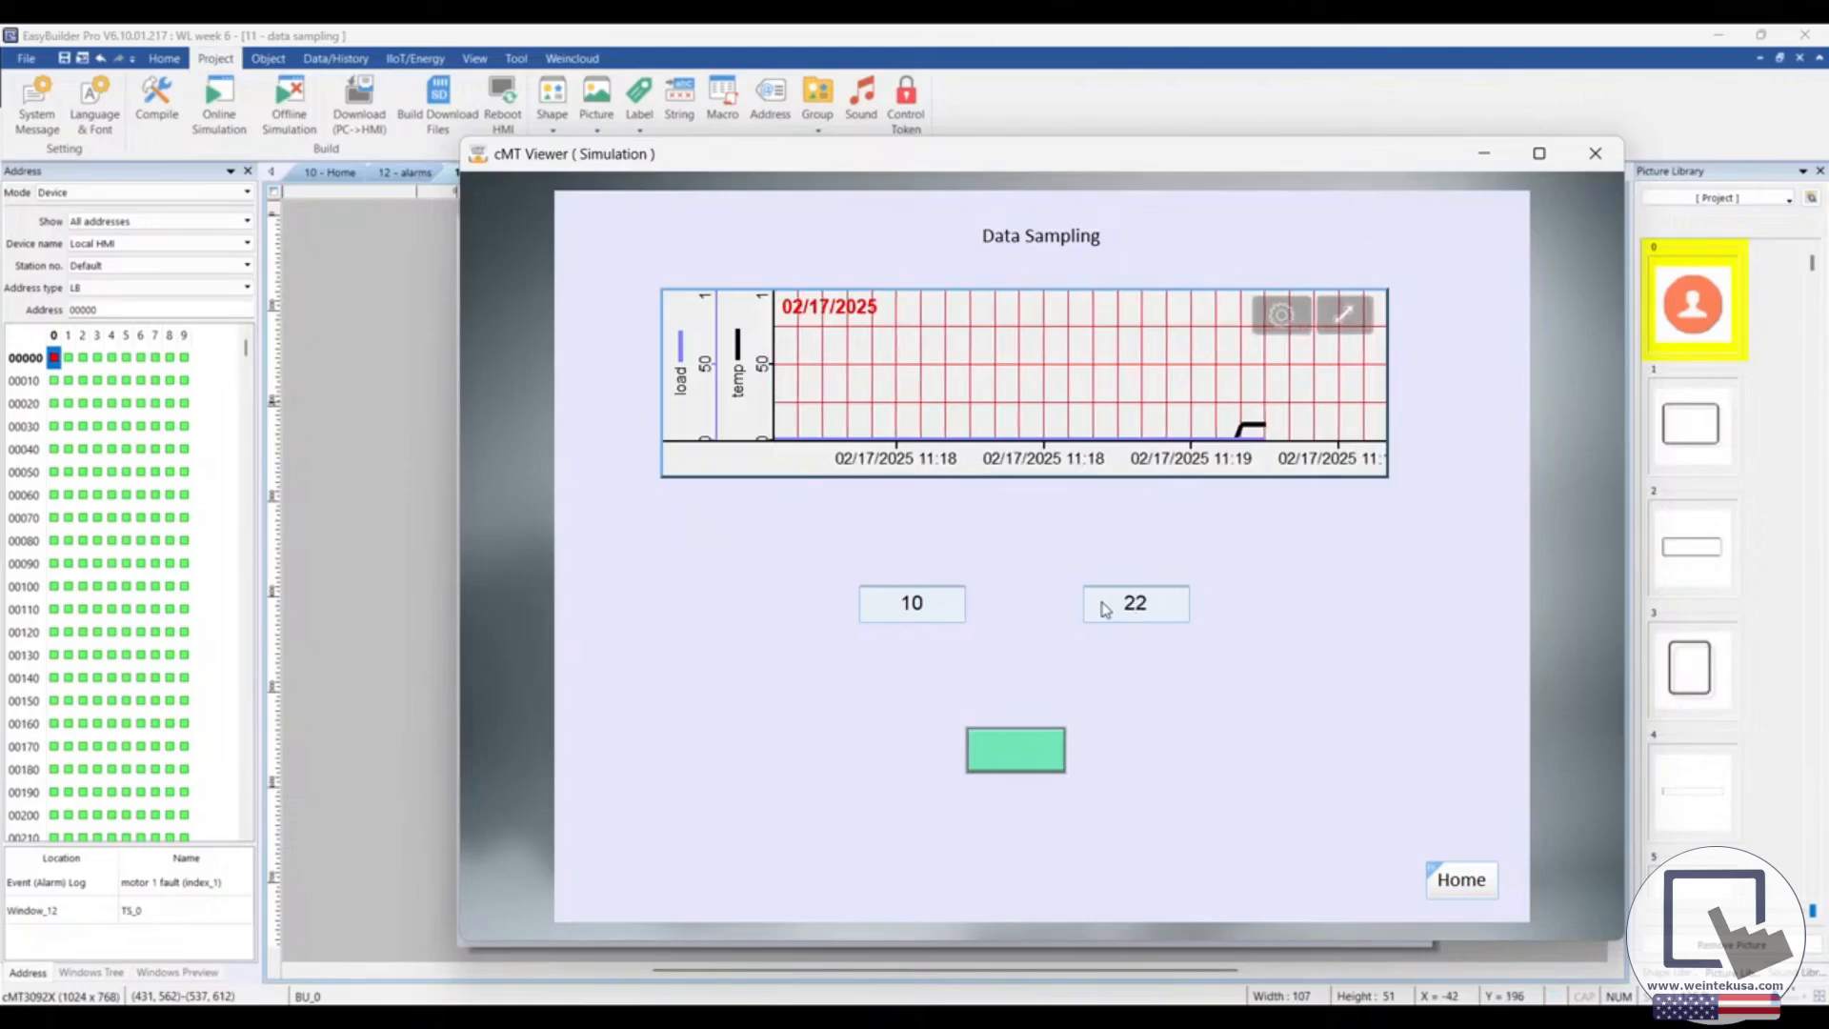
Change the simulated temp value to 15 and the load value to 20
click(937, 605)
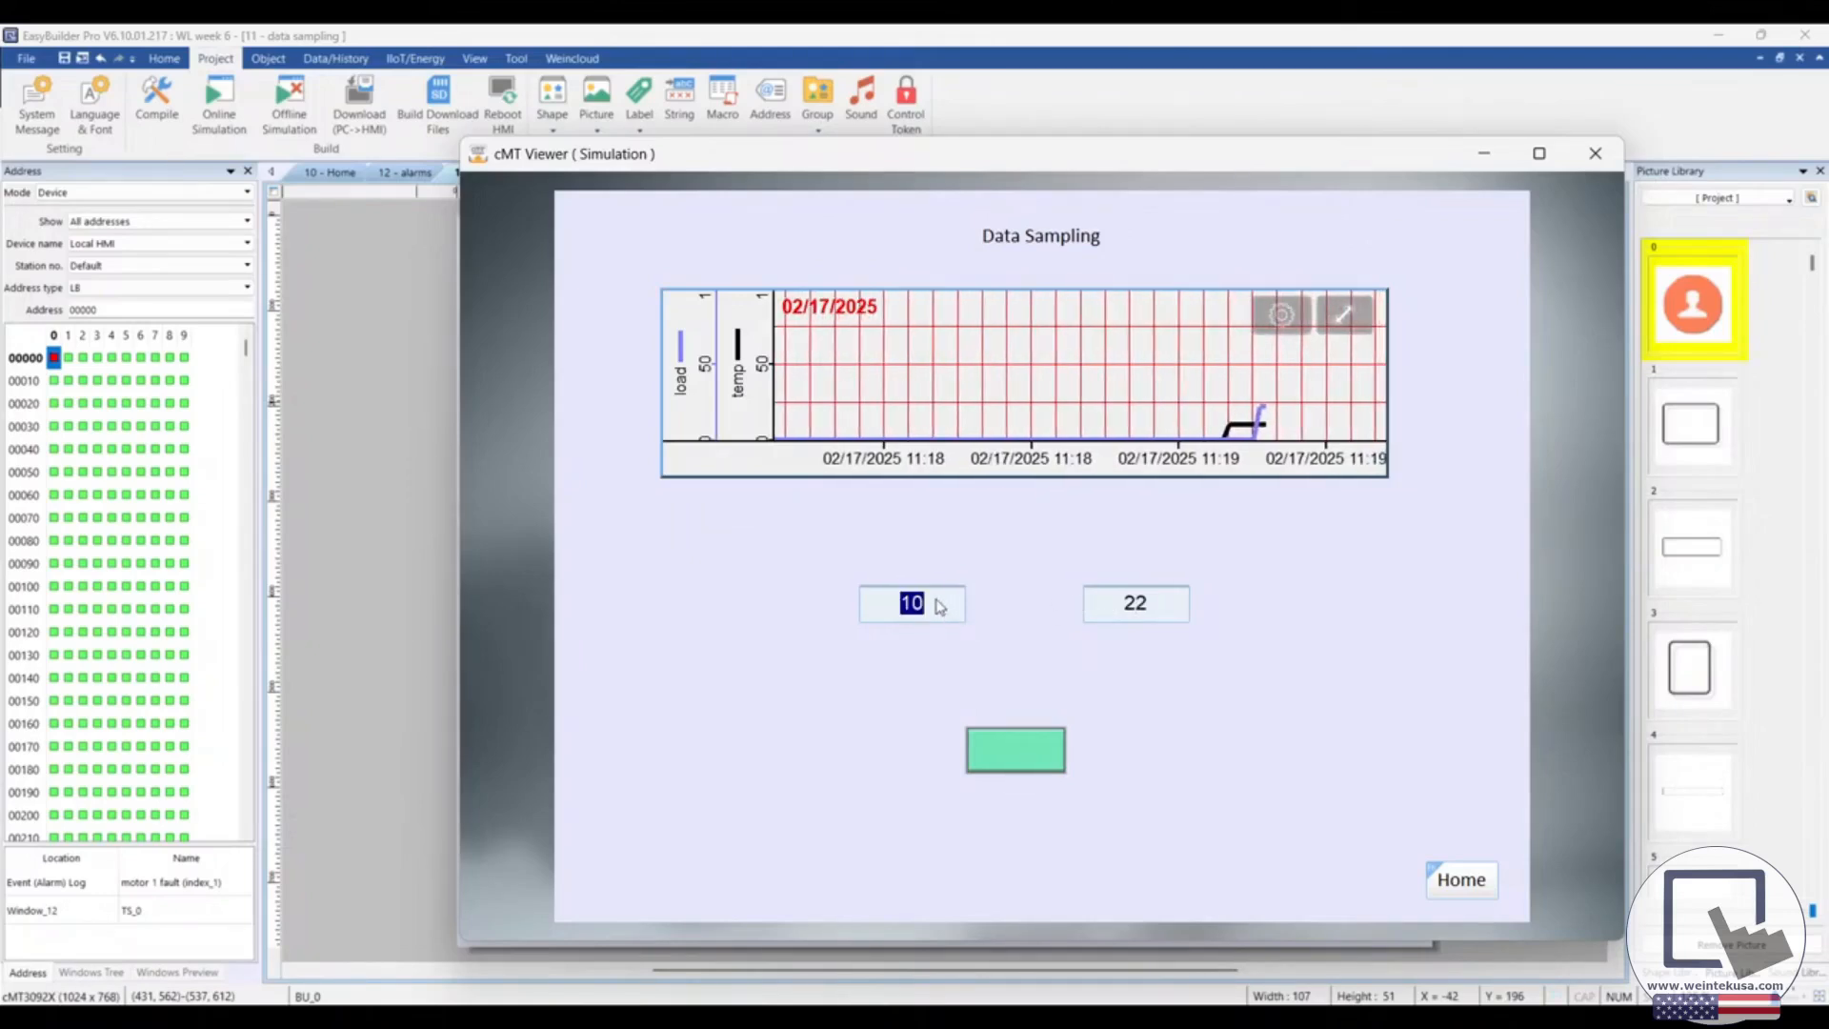
text(15)
key(Return)
click(1148, 604)
text(20)
key(Return)
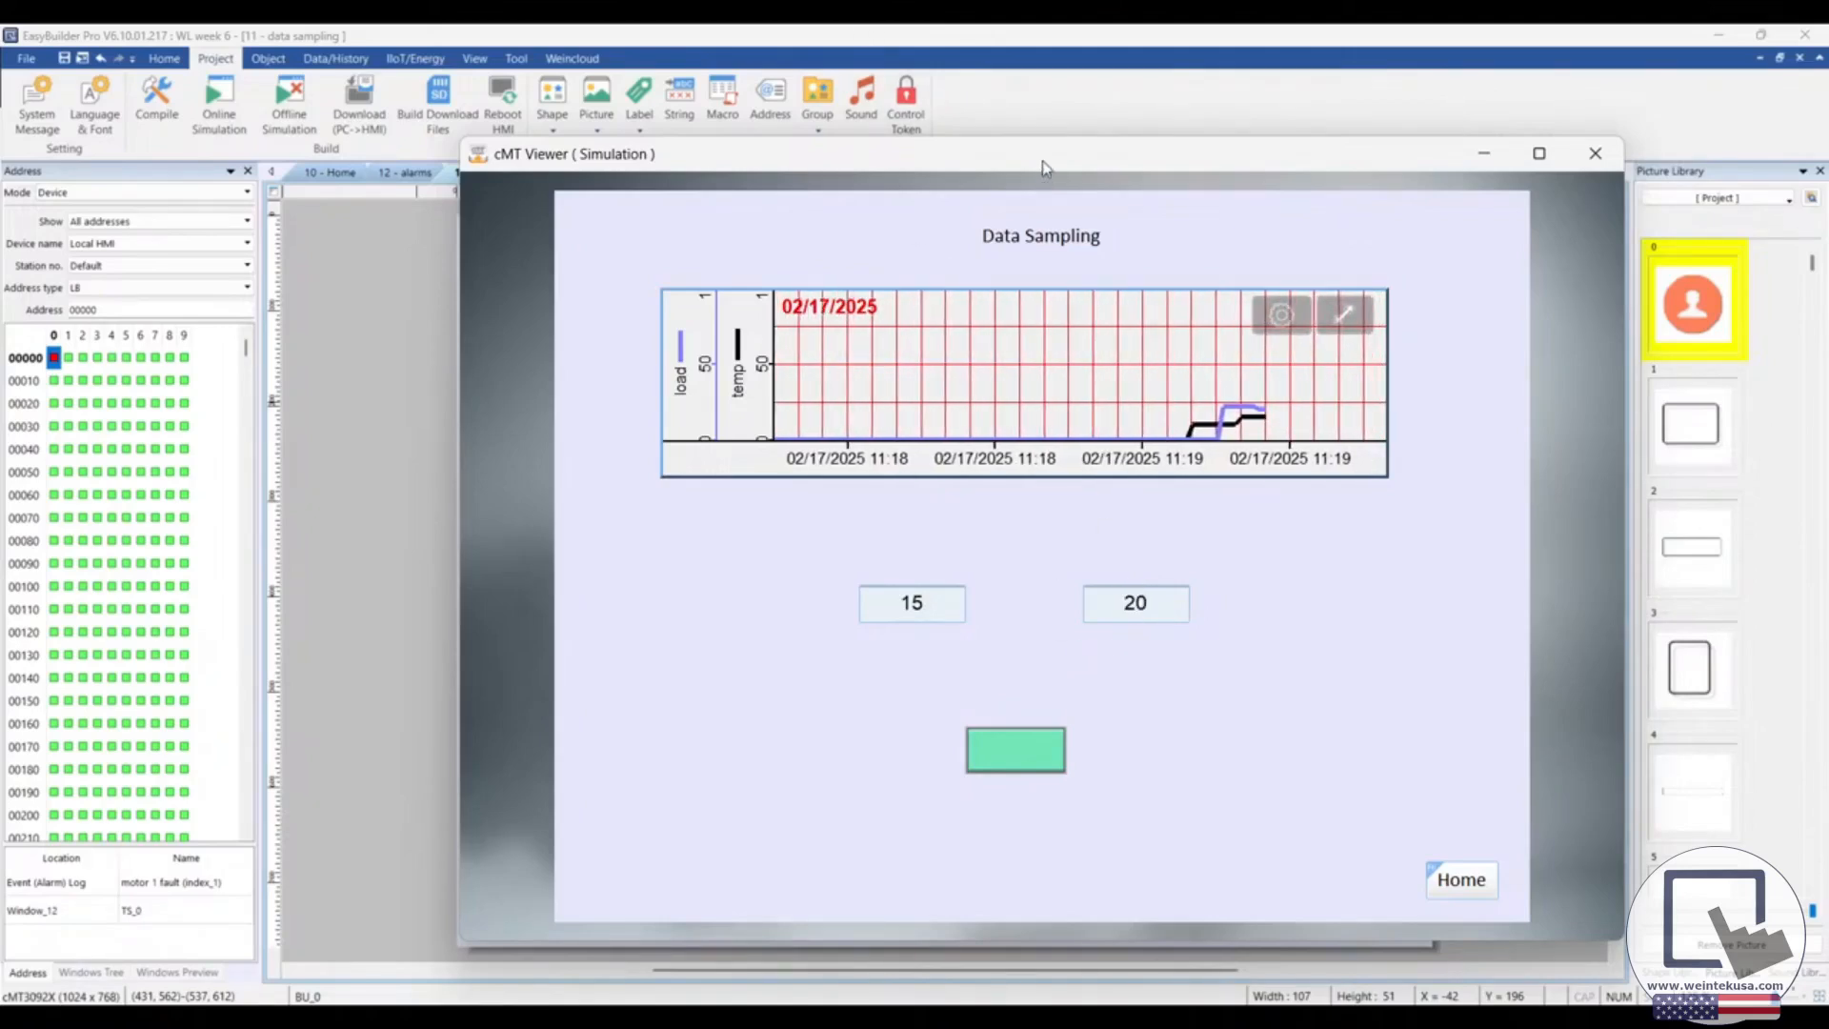
Run the backup from the green backup object and open the exported log000_20250217 file from the usb1 datalog folder in Excel
drag(1041, 160, 996, 134)
click(948, 732)
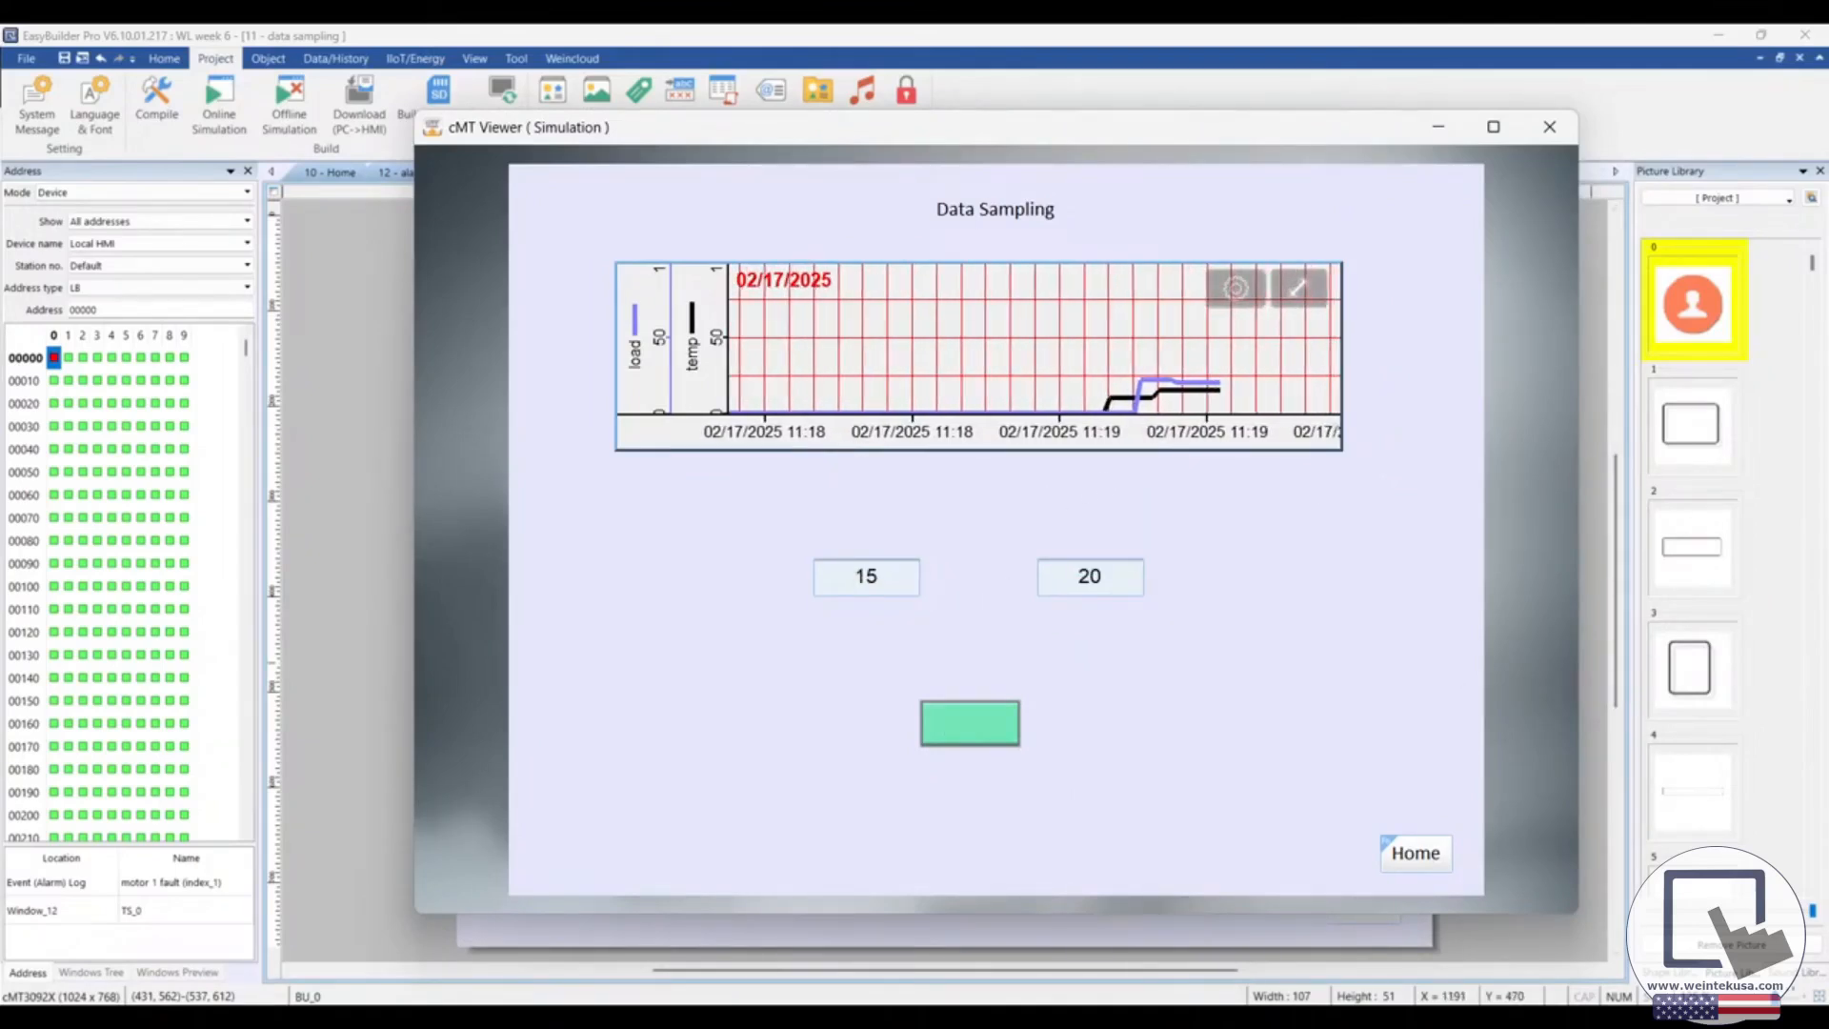
key(alt+Tab)
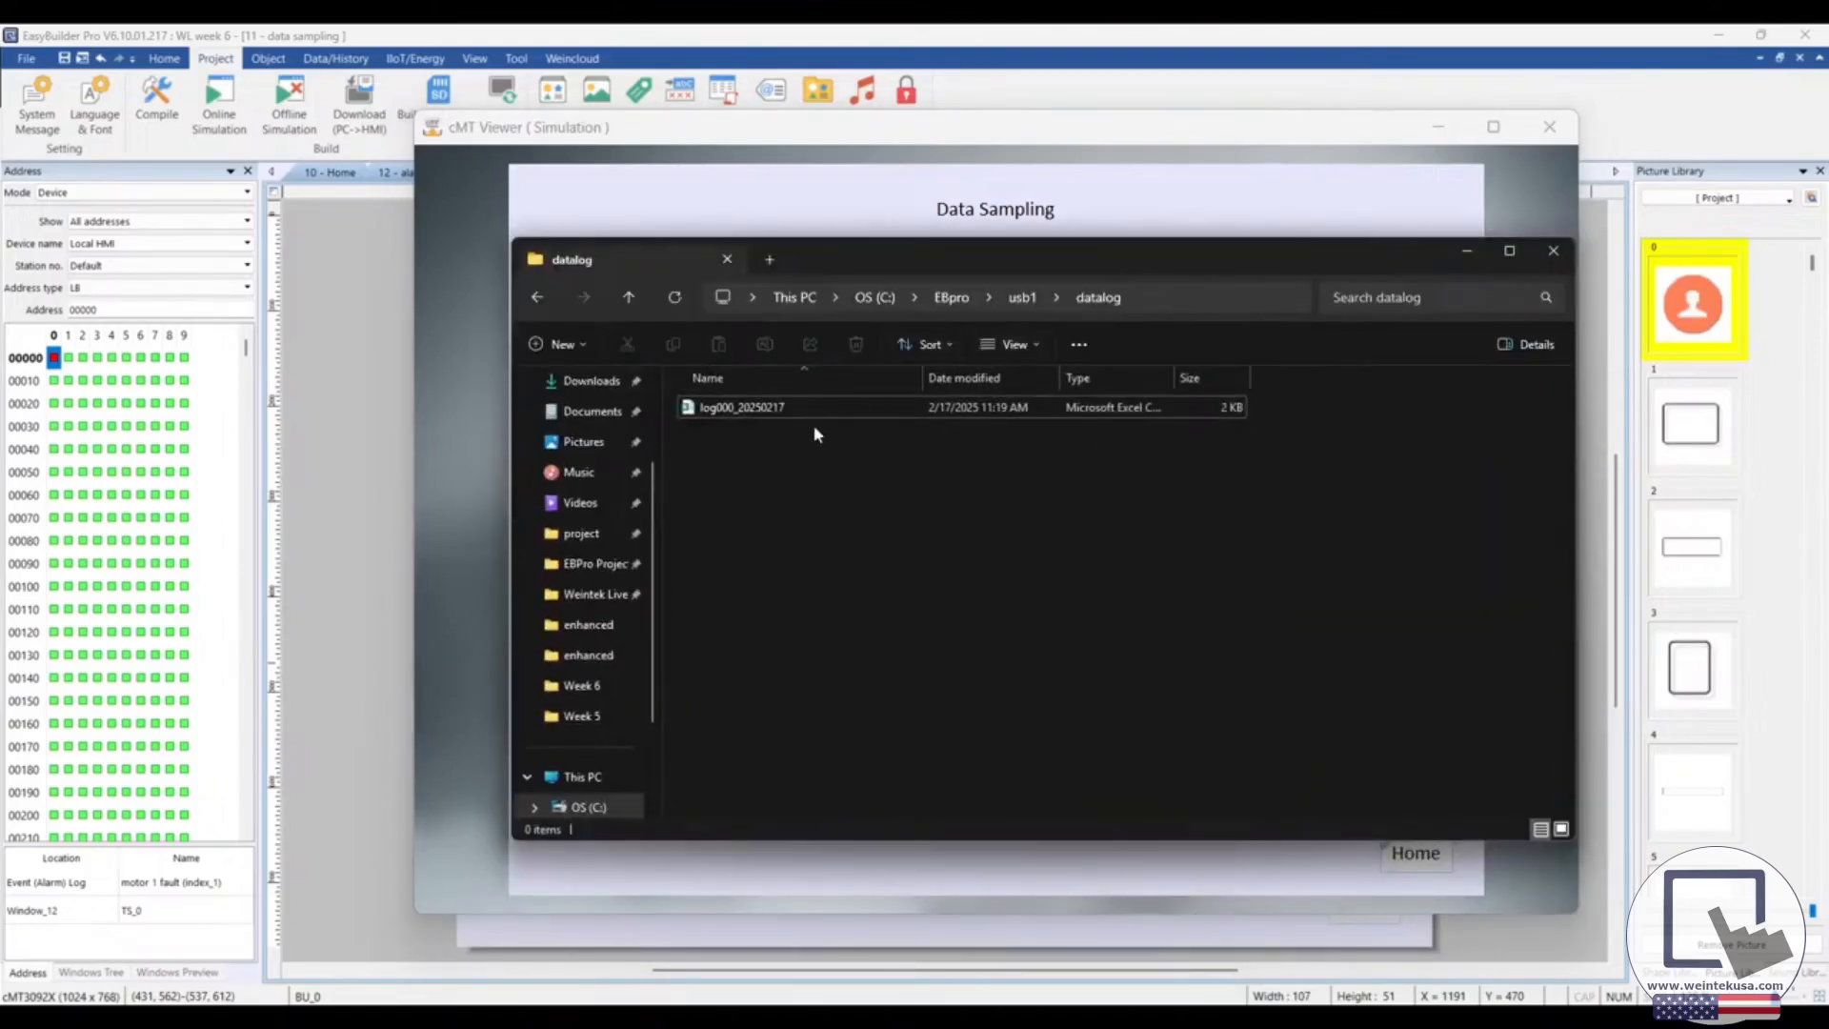
click(783, 412)
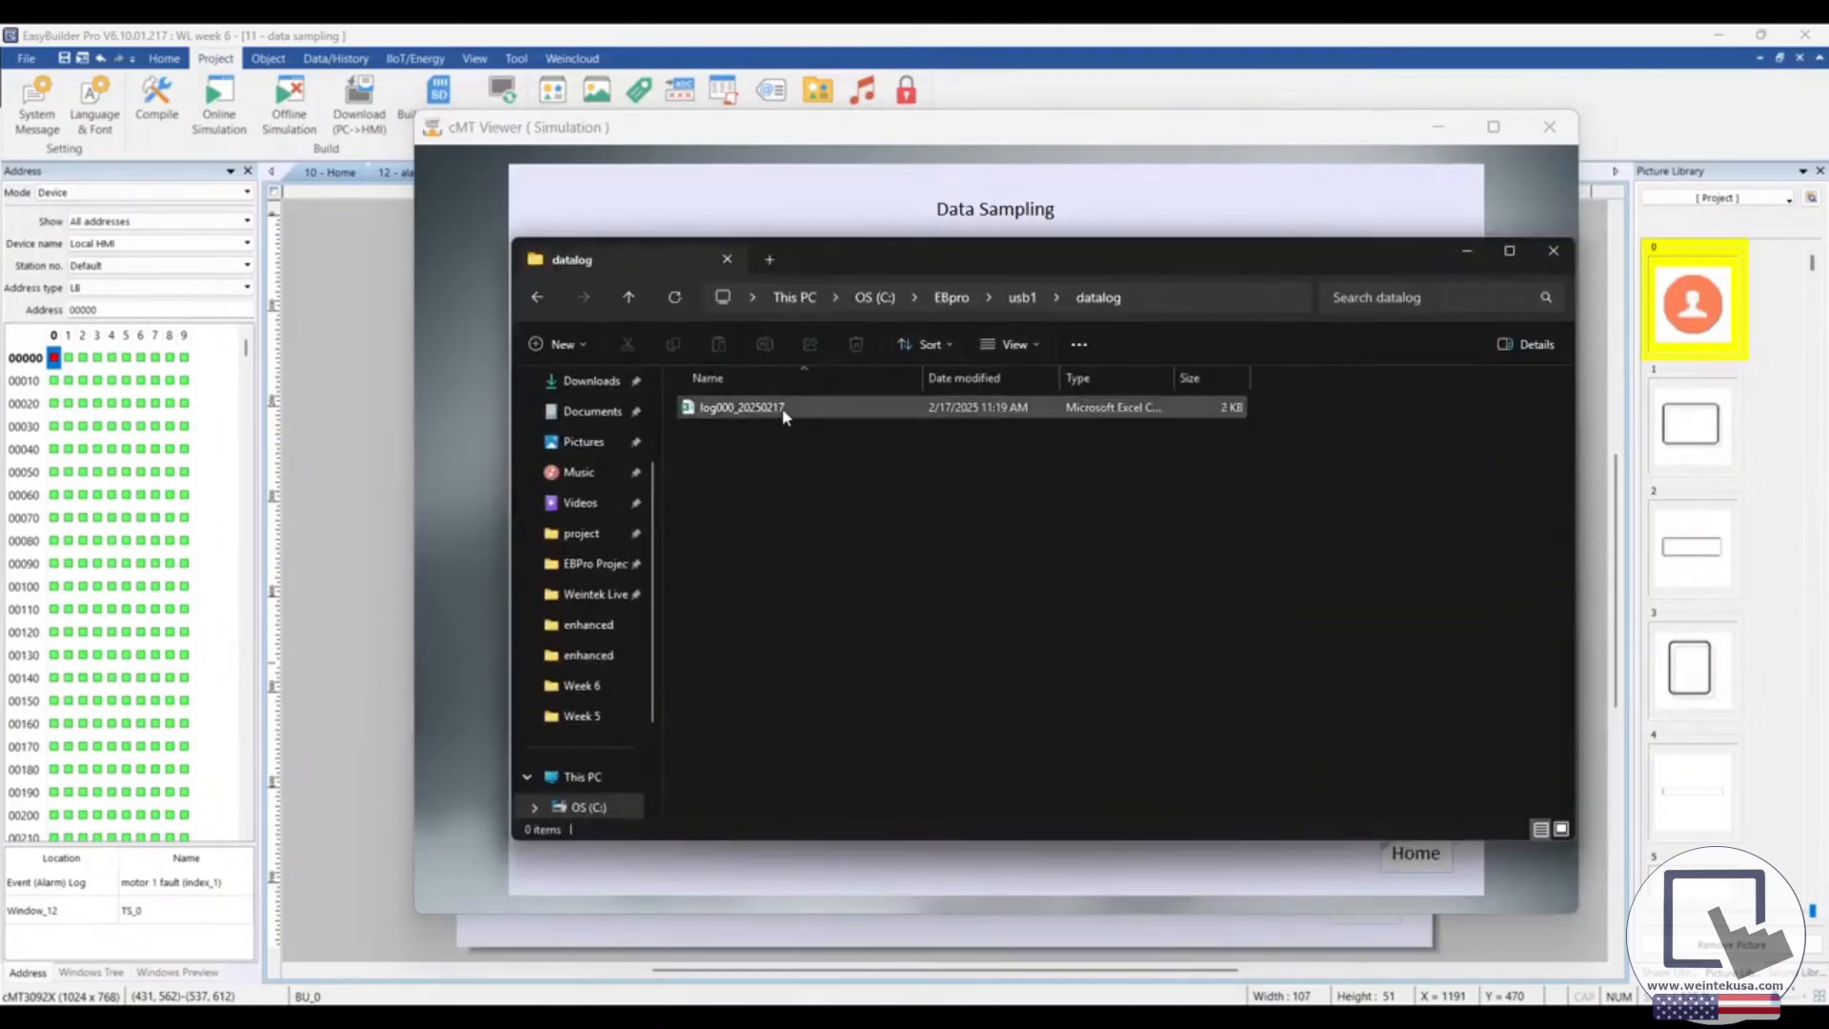
click(953, 413)
double_click(953, 412)
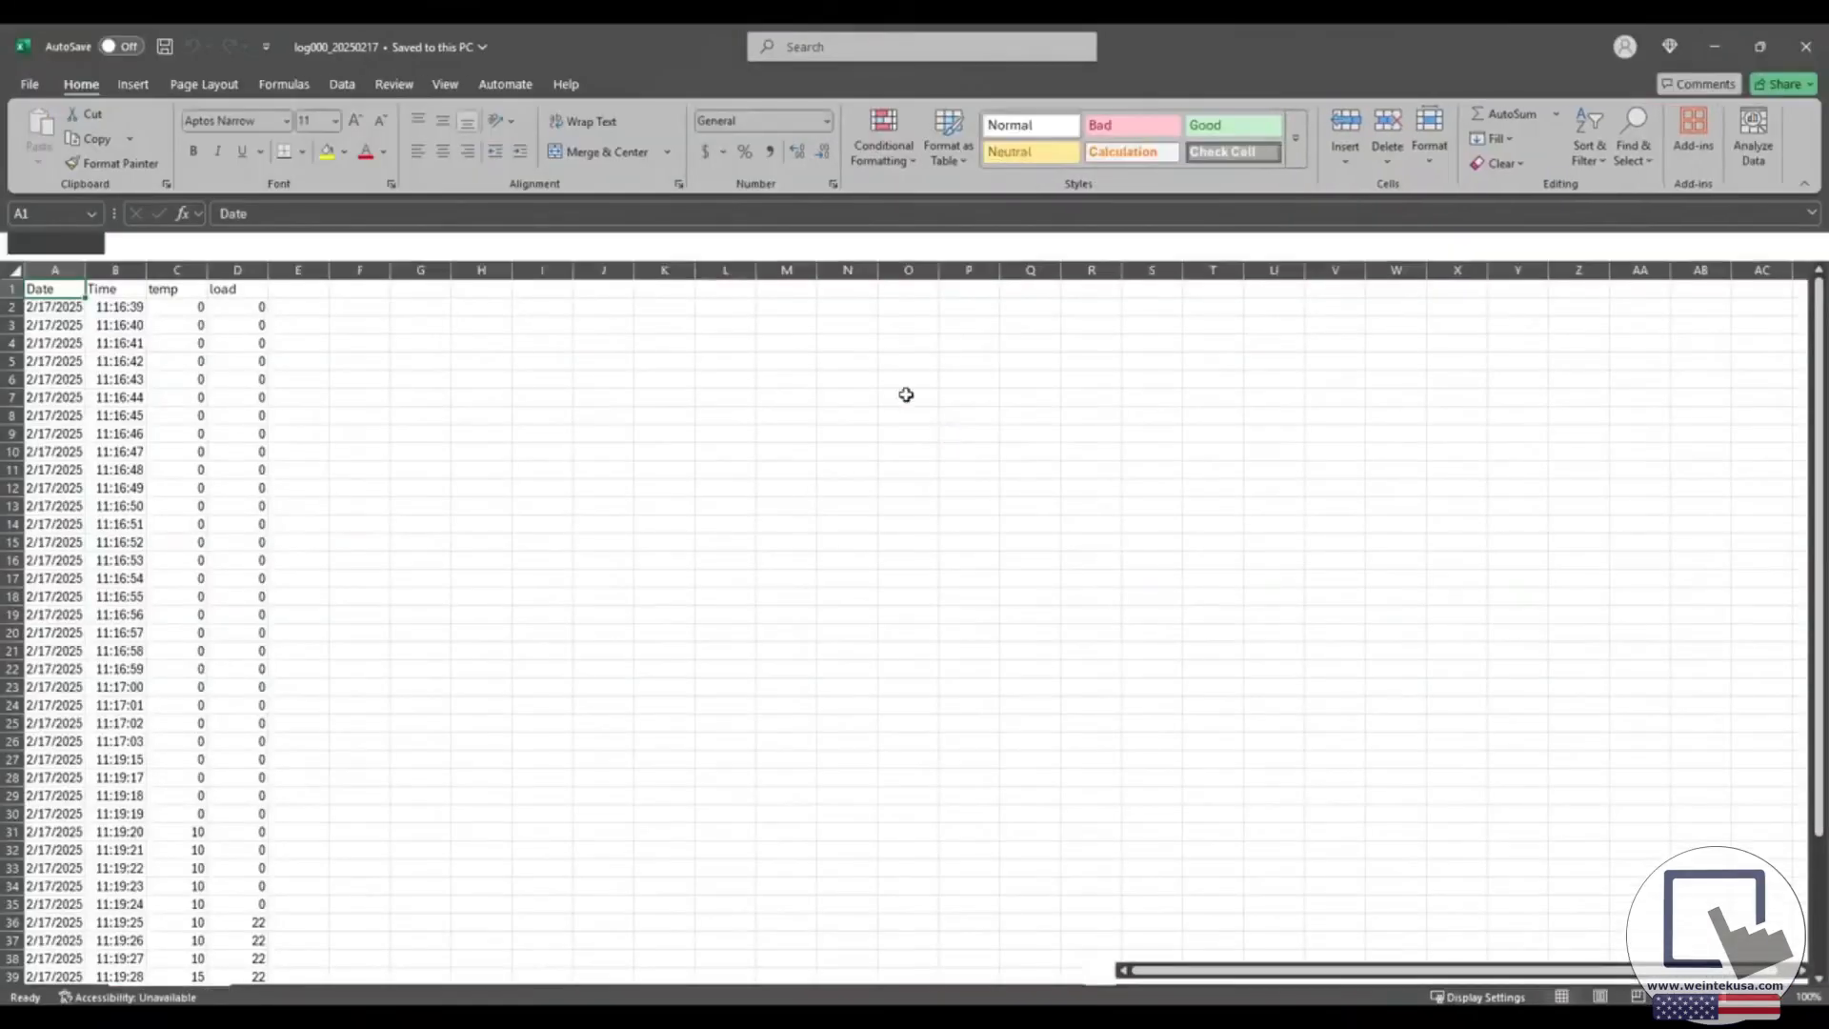
click(1805, 208)
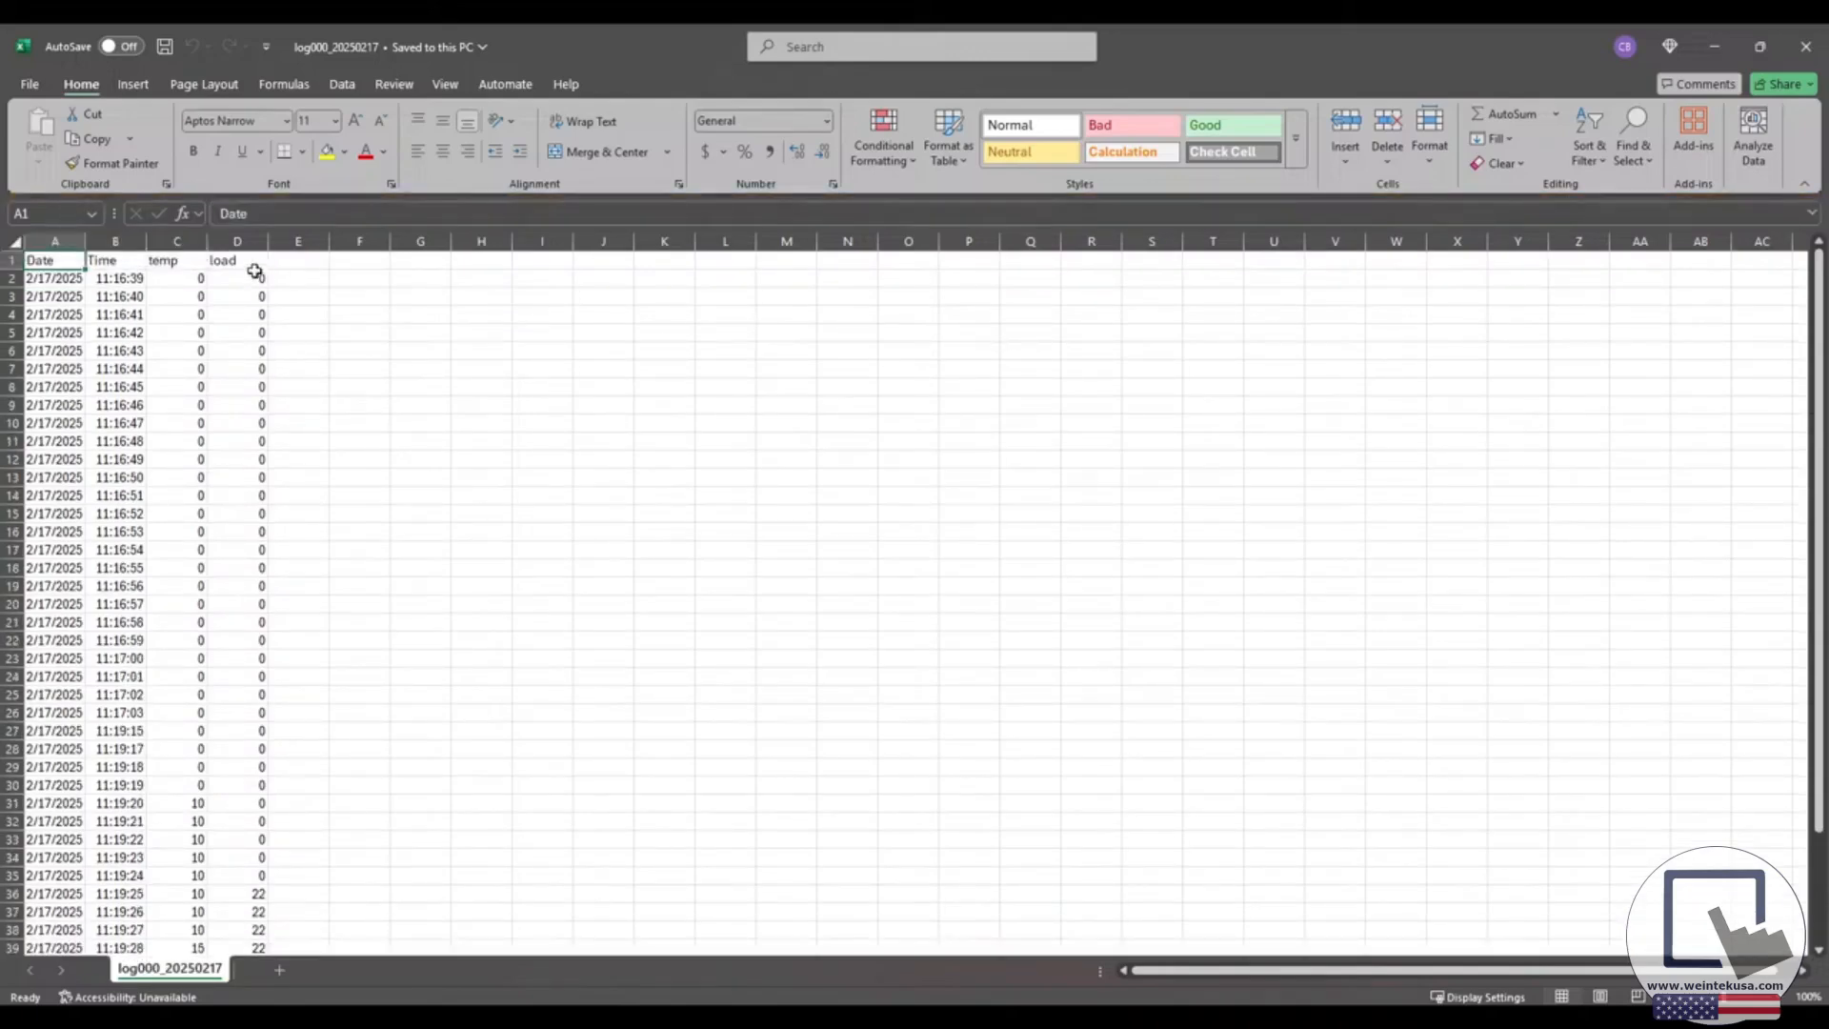
With all columns fitted to their contents, examine the logged temp and load samples and close the file without saving
click(20, 238)
double_click(85, 241)
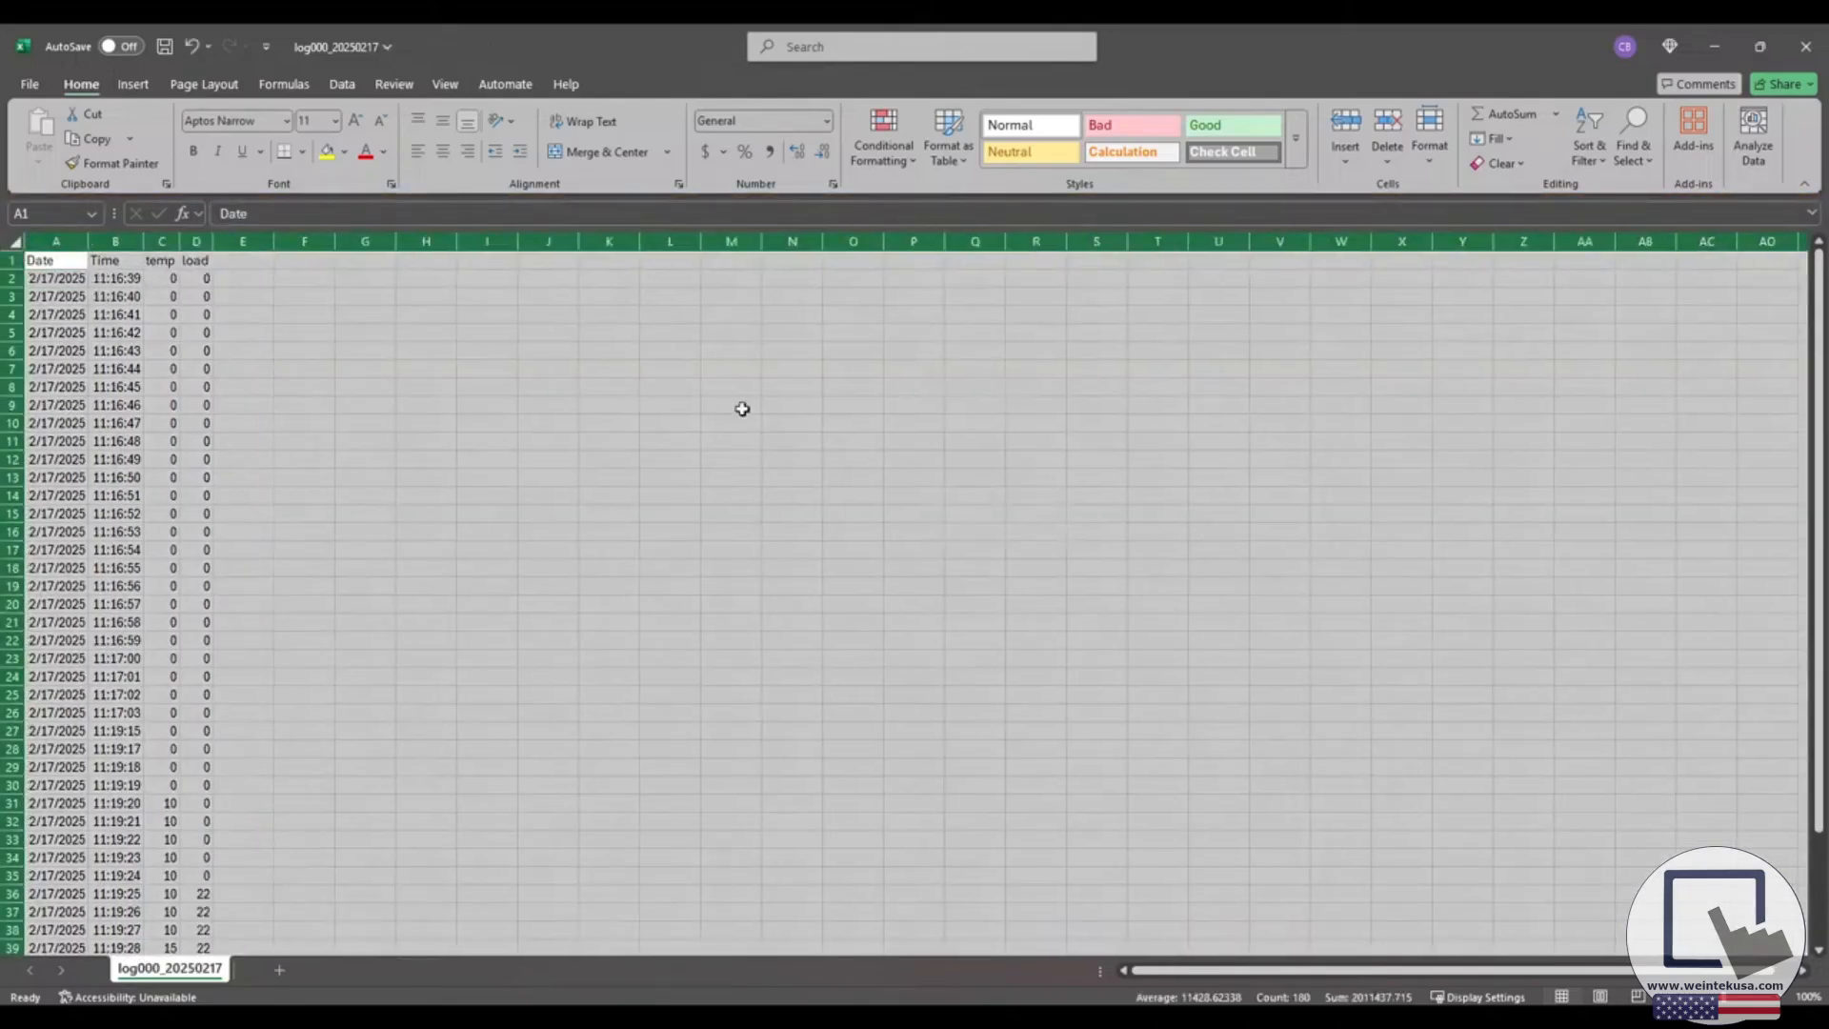
click(741, 406)
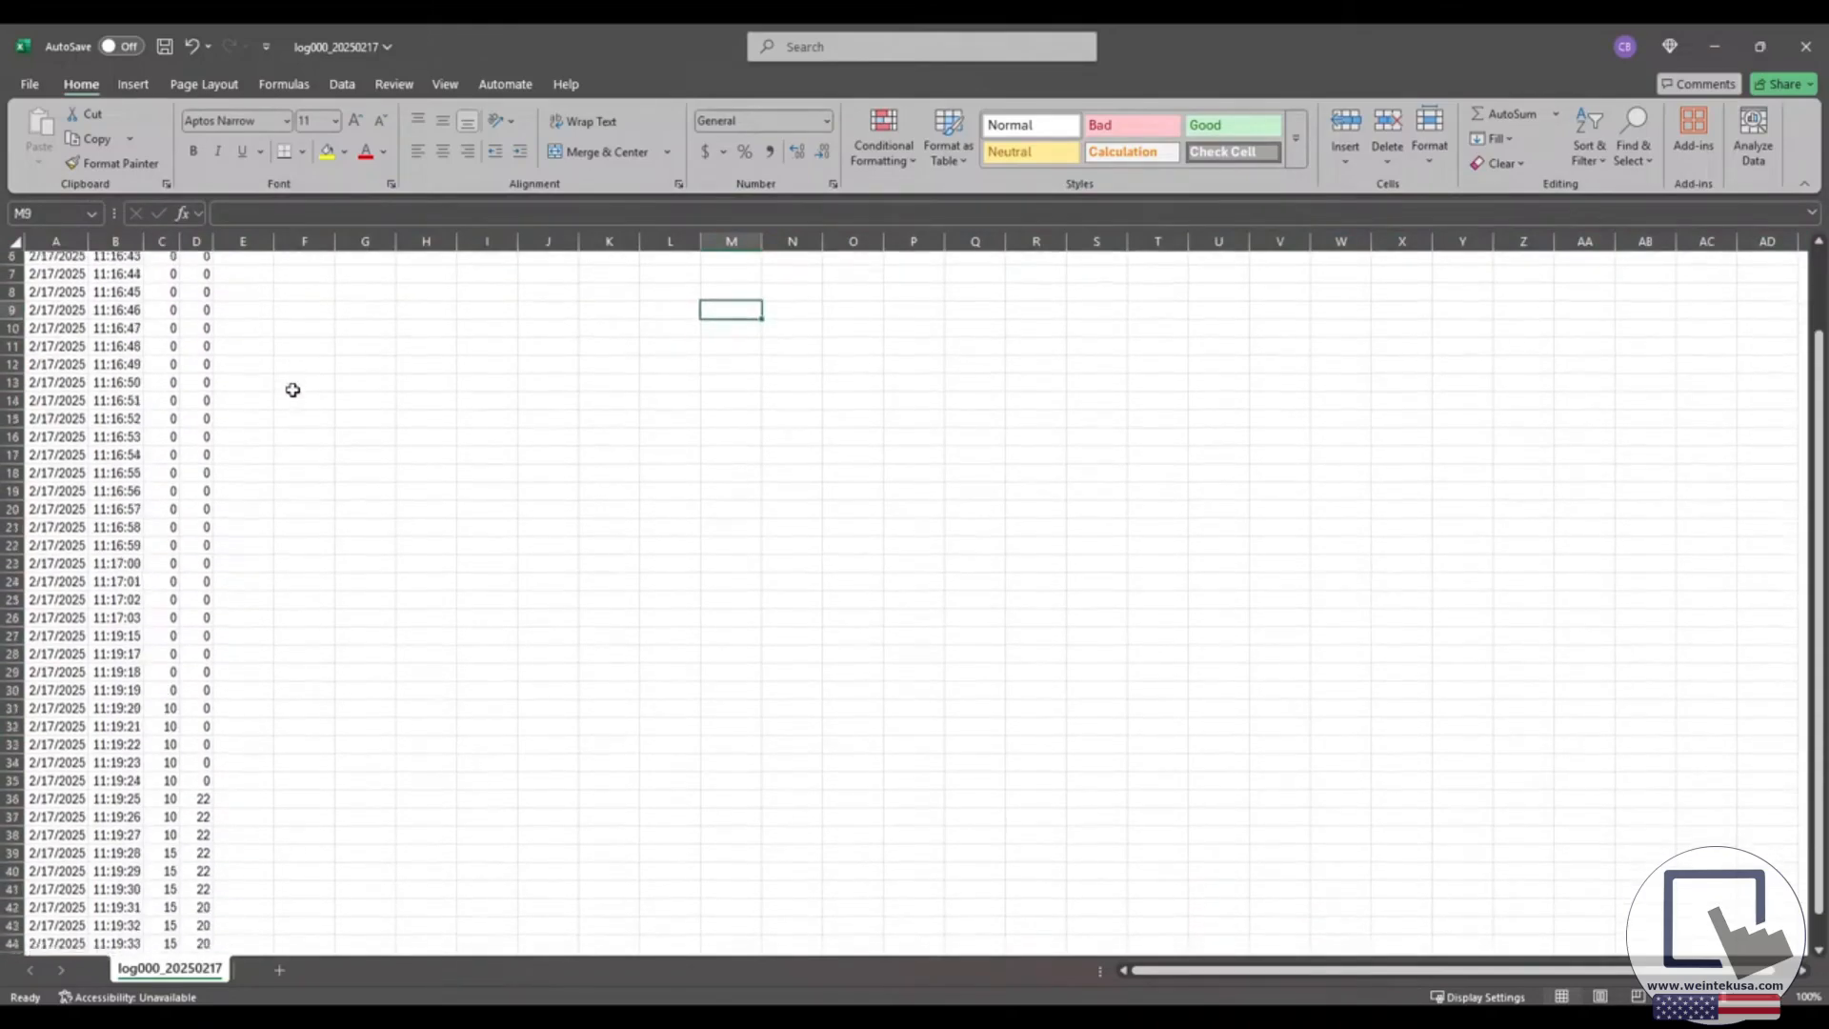
scroll(293, 390, down, 4)
scroll(293, 389, up, 4)
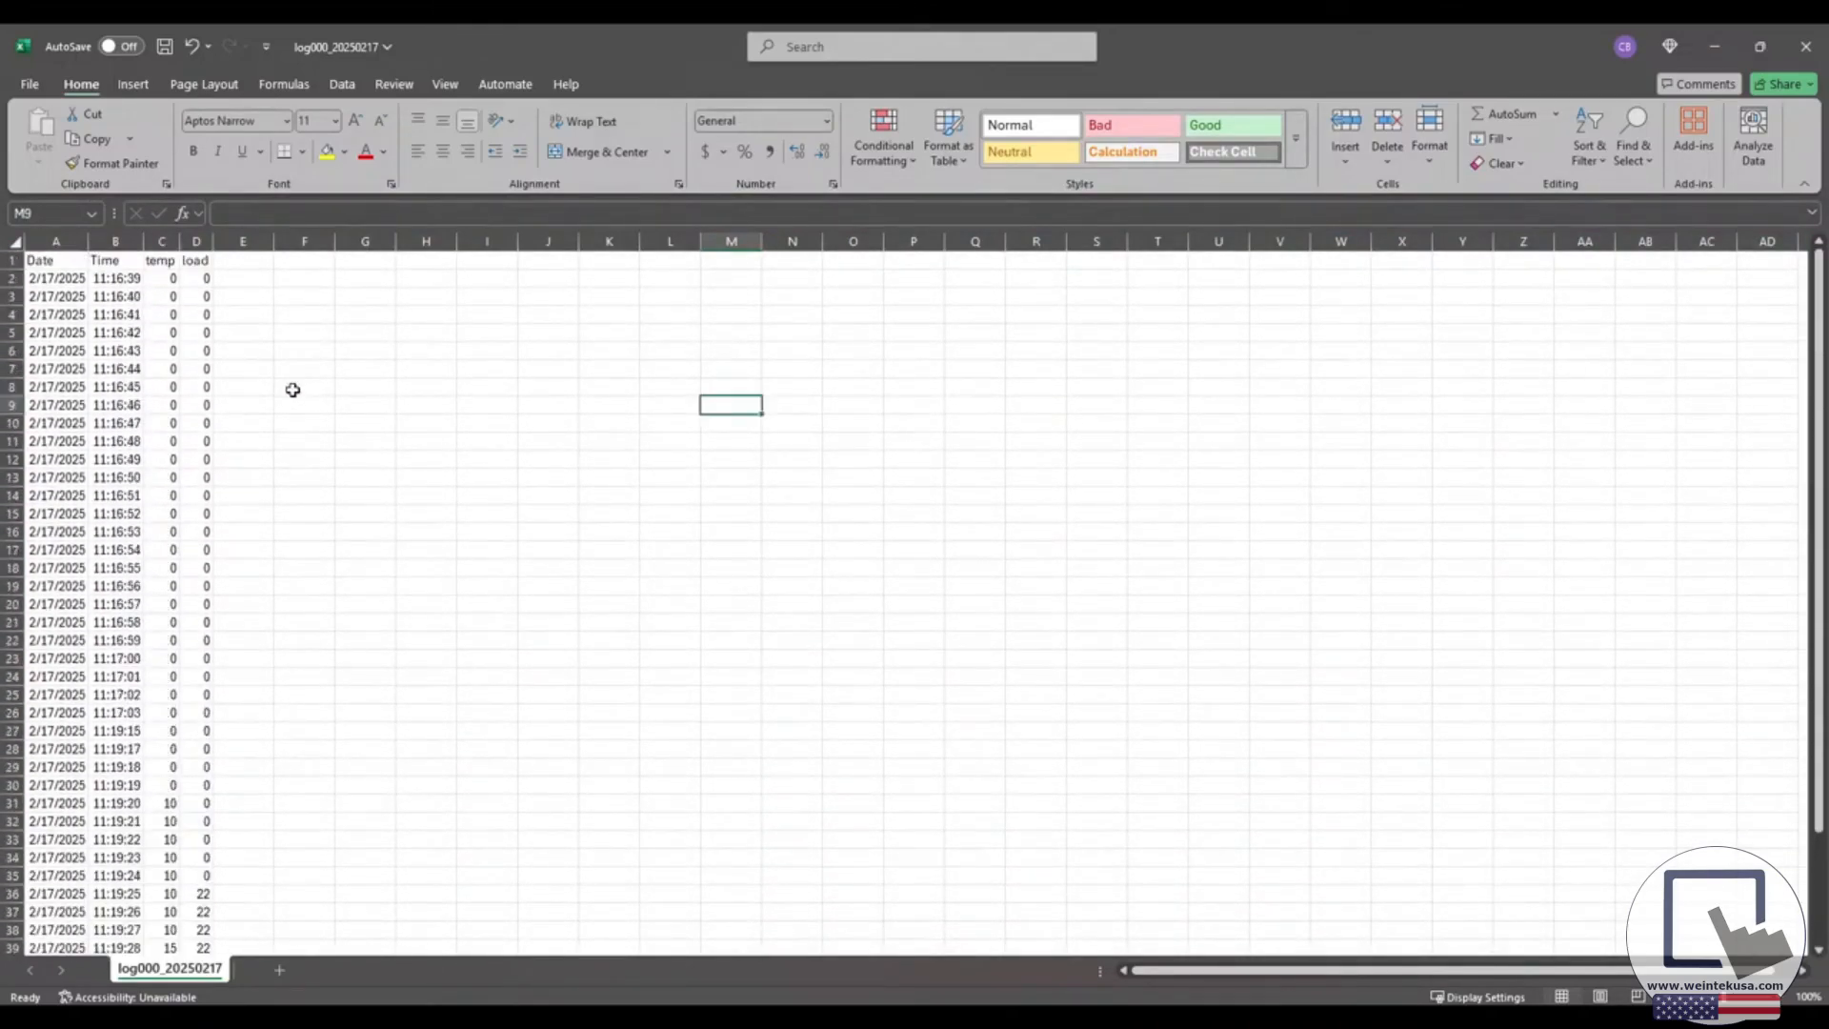
scroll(292, 390, down, 6)
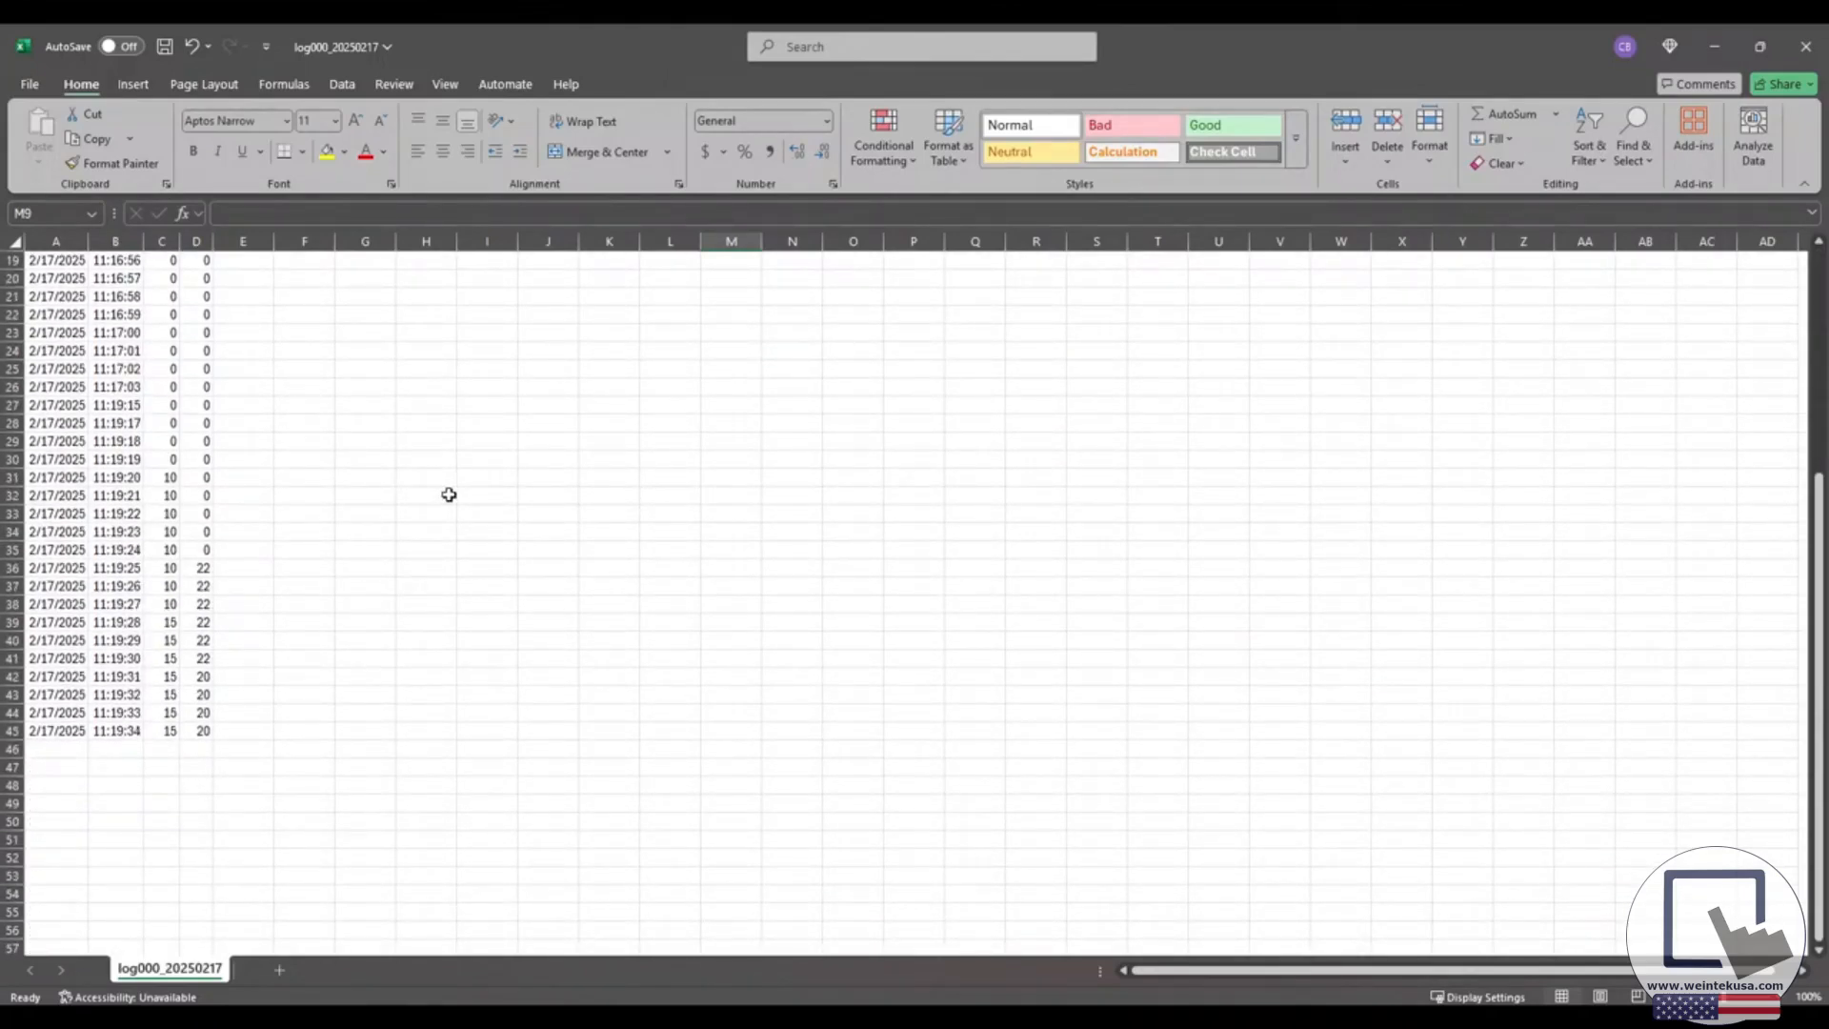
click(1806, 45)
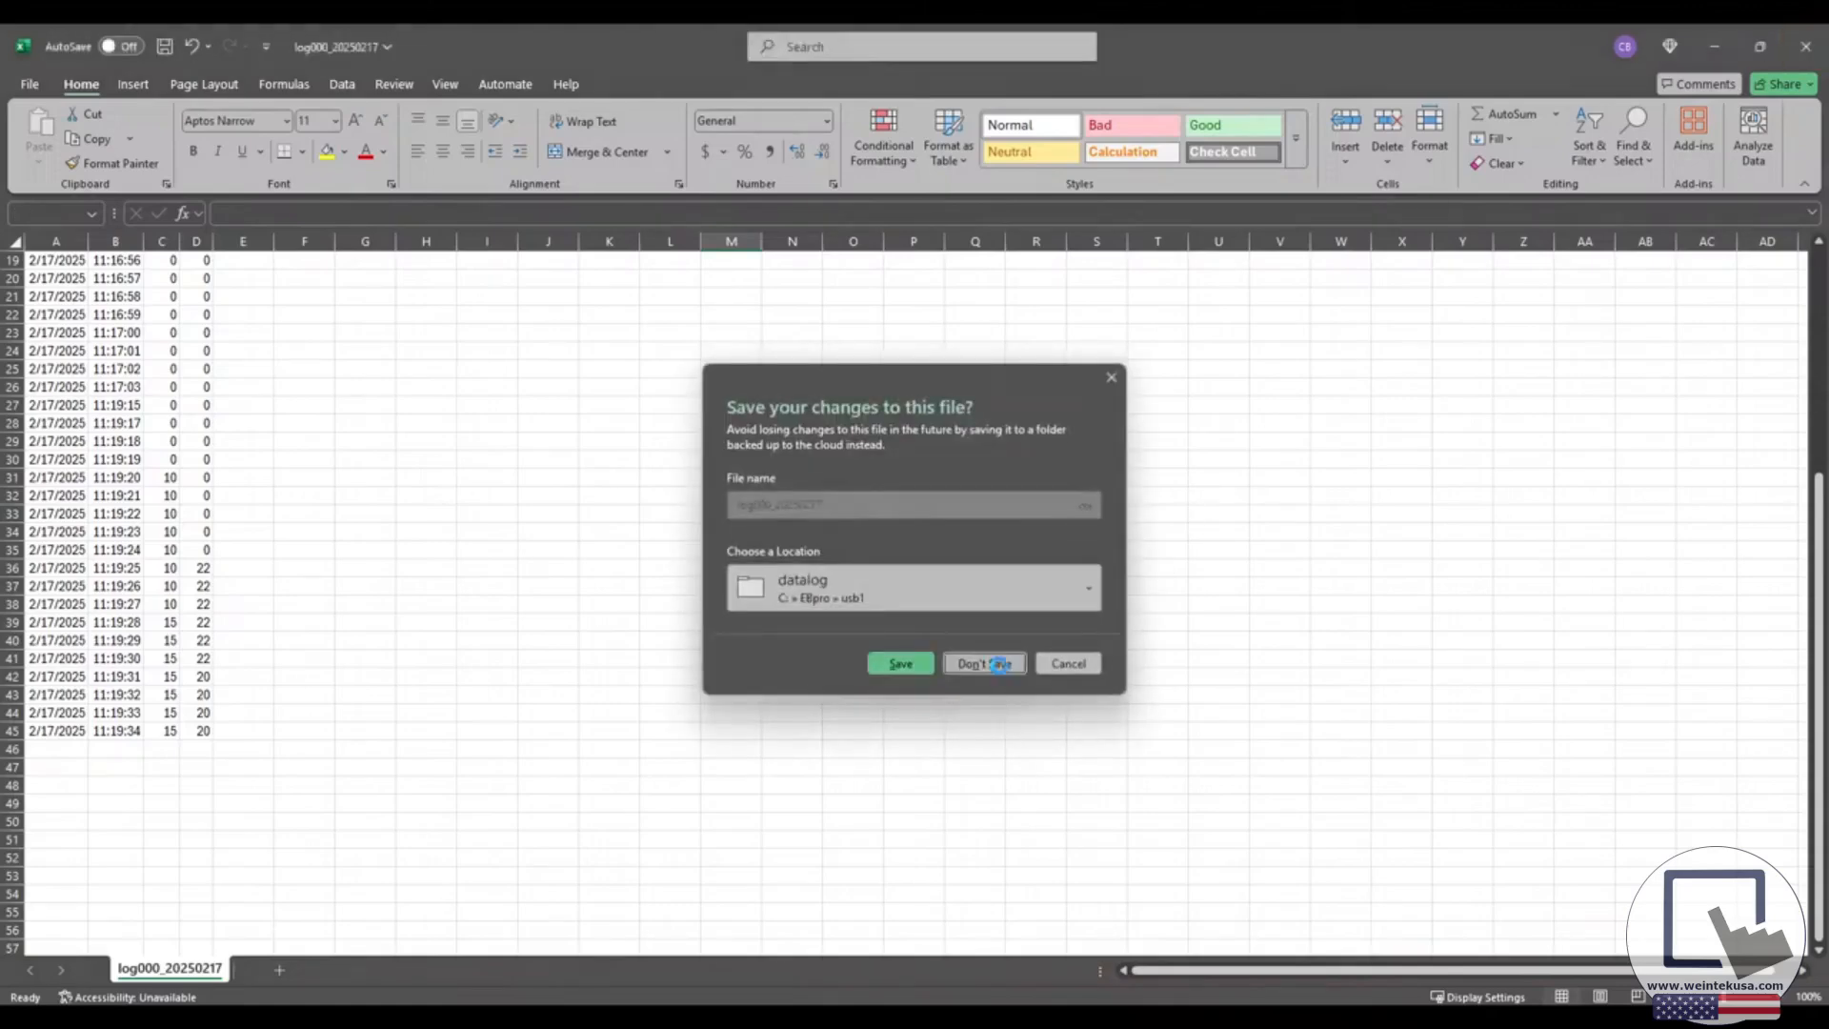
click(984, 663)
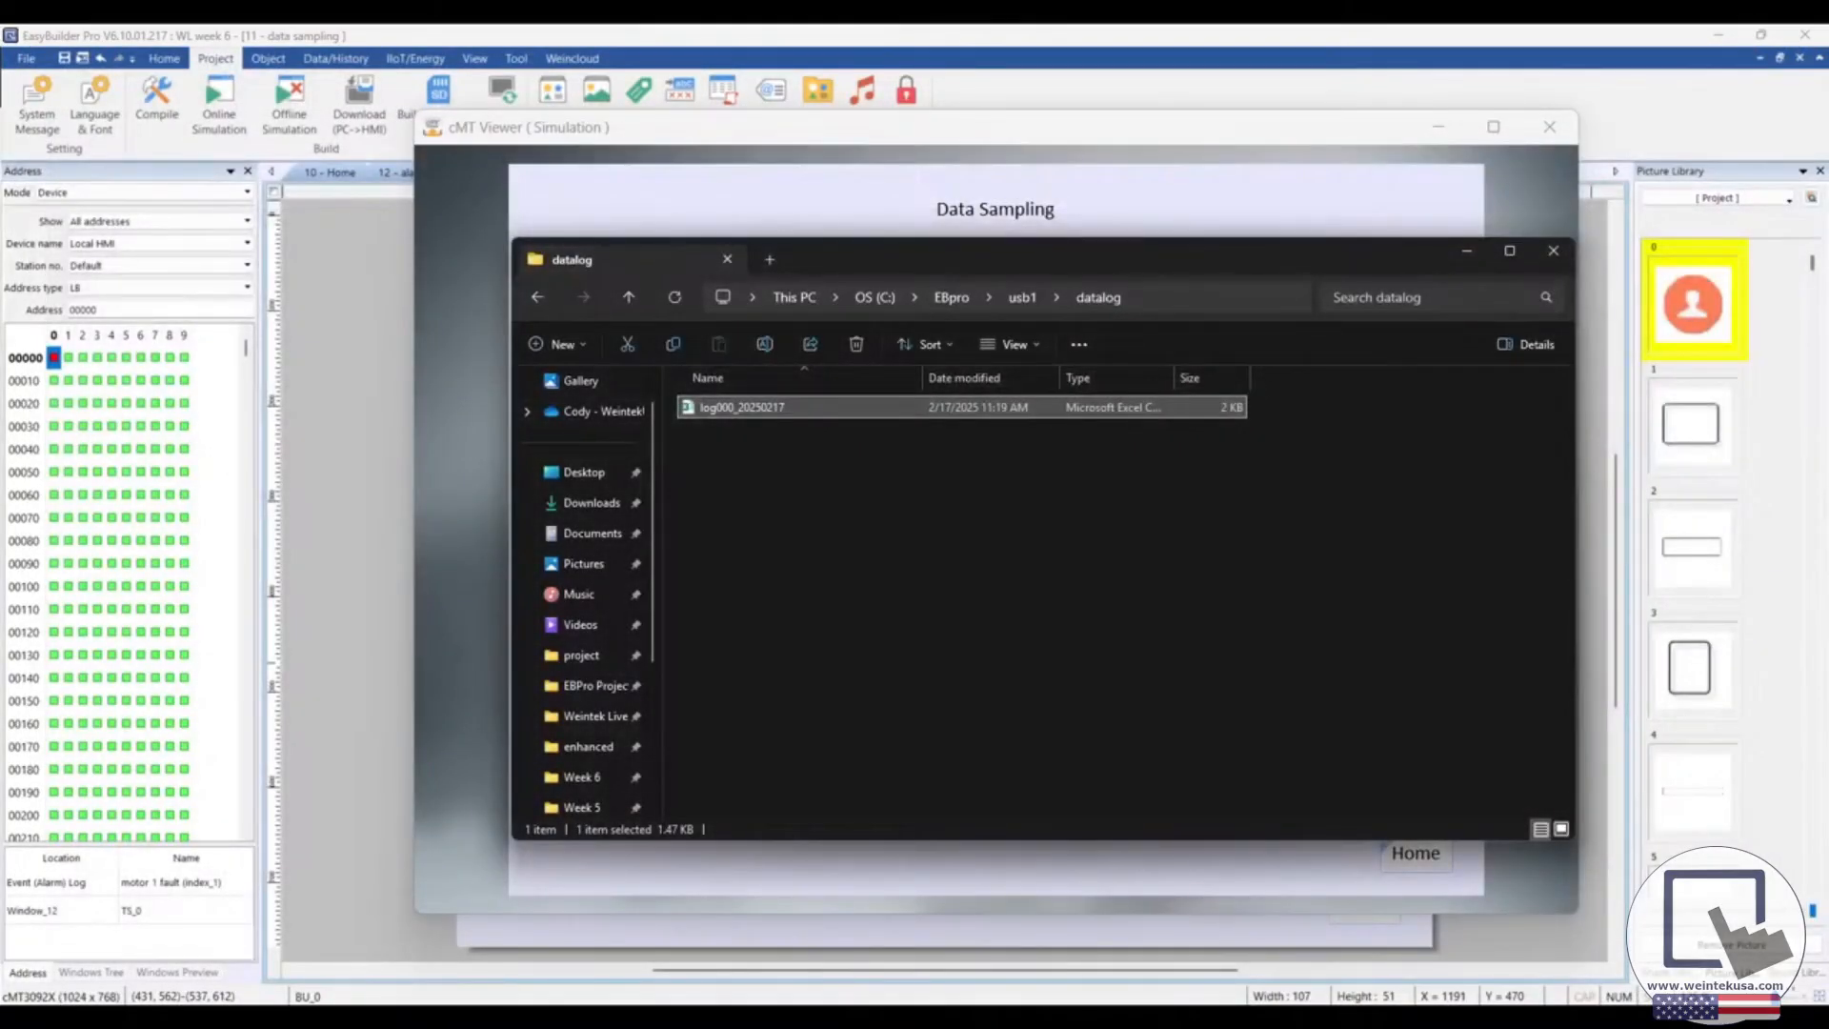